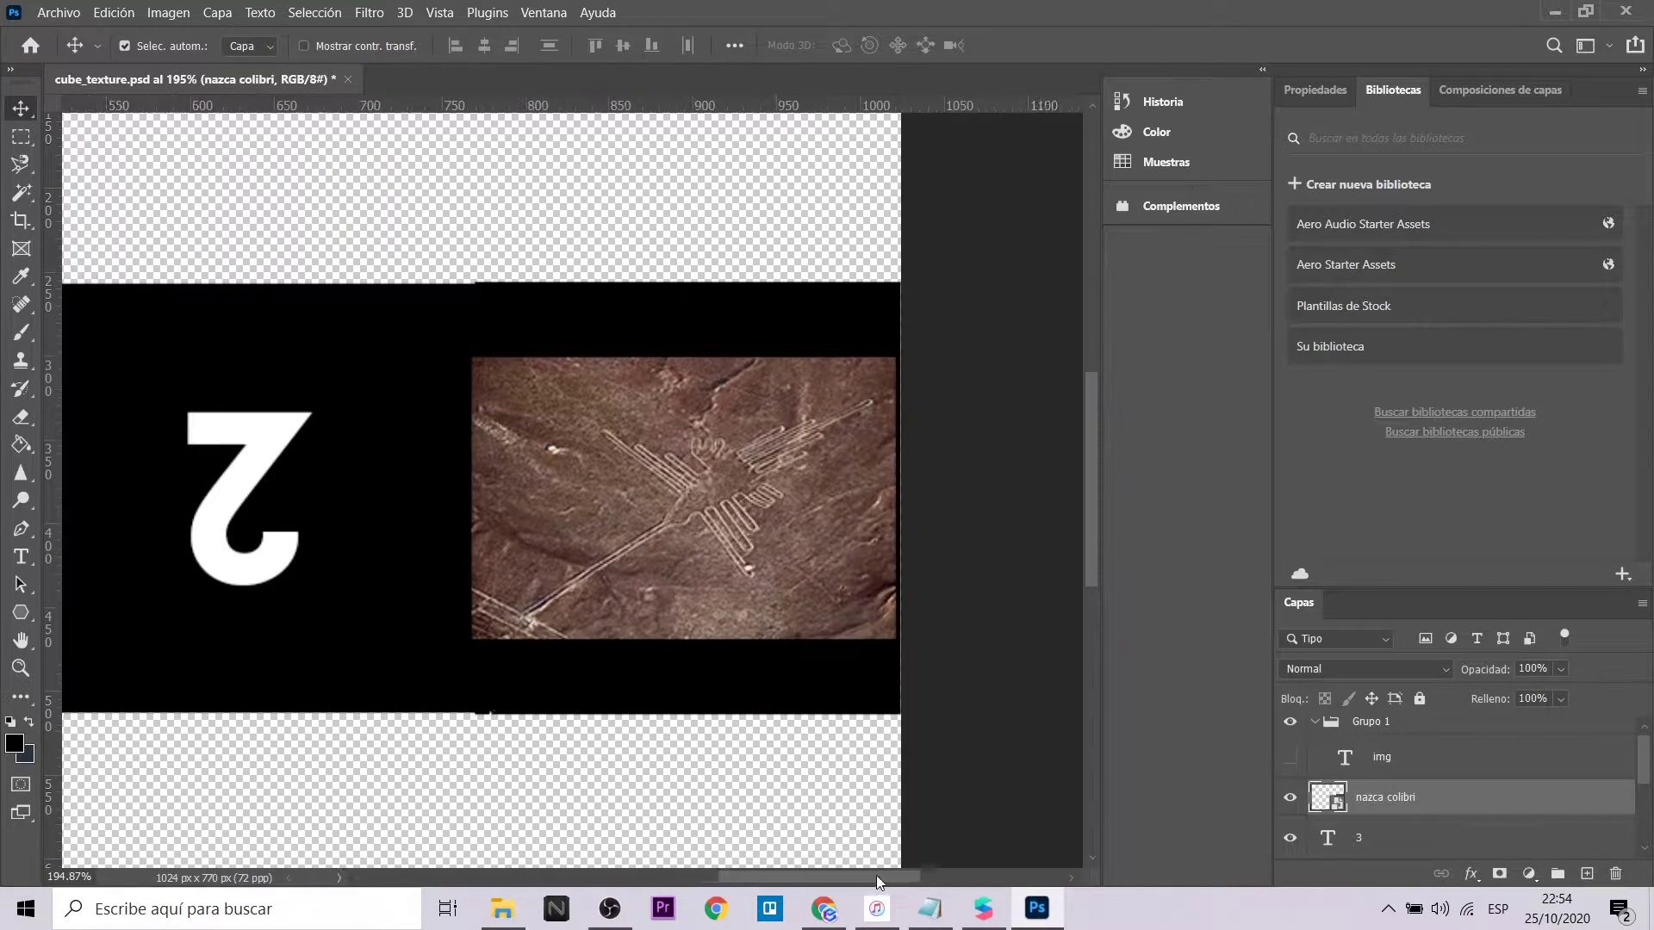
Step: Scale the nazca colibri photo slightly and align it within the cube's rightmost face
{"action": "left_click_drag", "start_coordinate": [509, 358], "coordinate": [489, 343]}
{"action": "left_click_drag", "start_coordinate": [636, 448], "coordinate": [645, 442]}
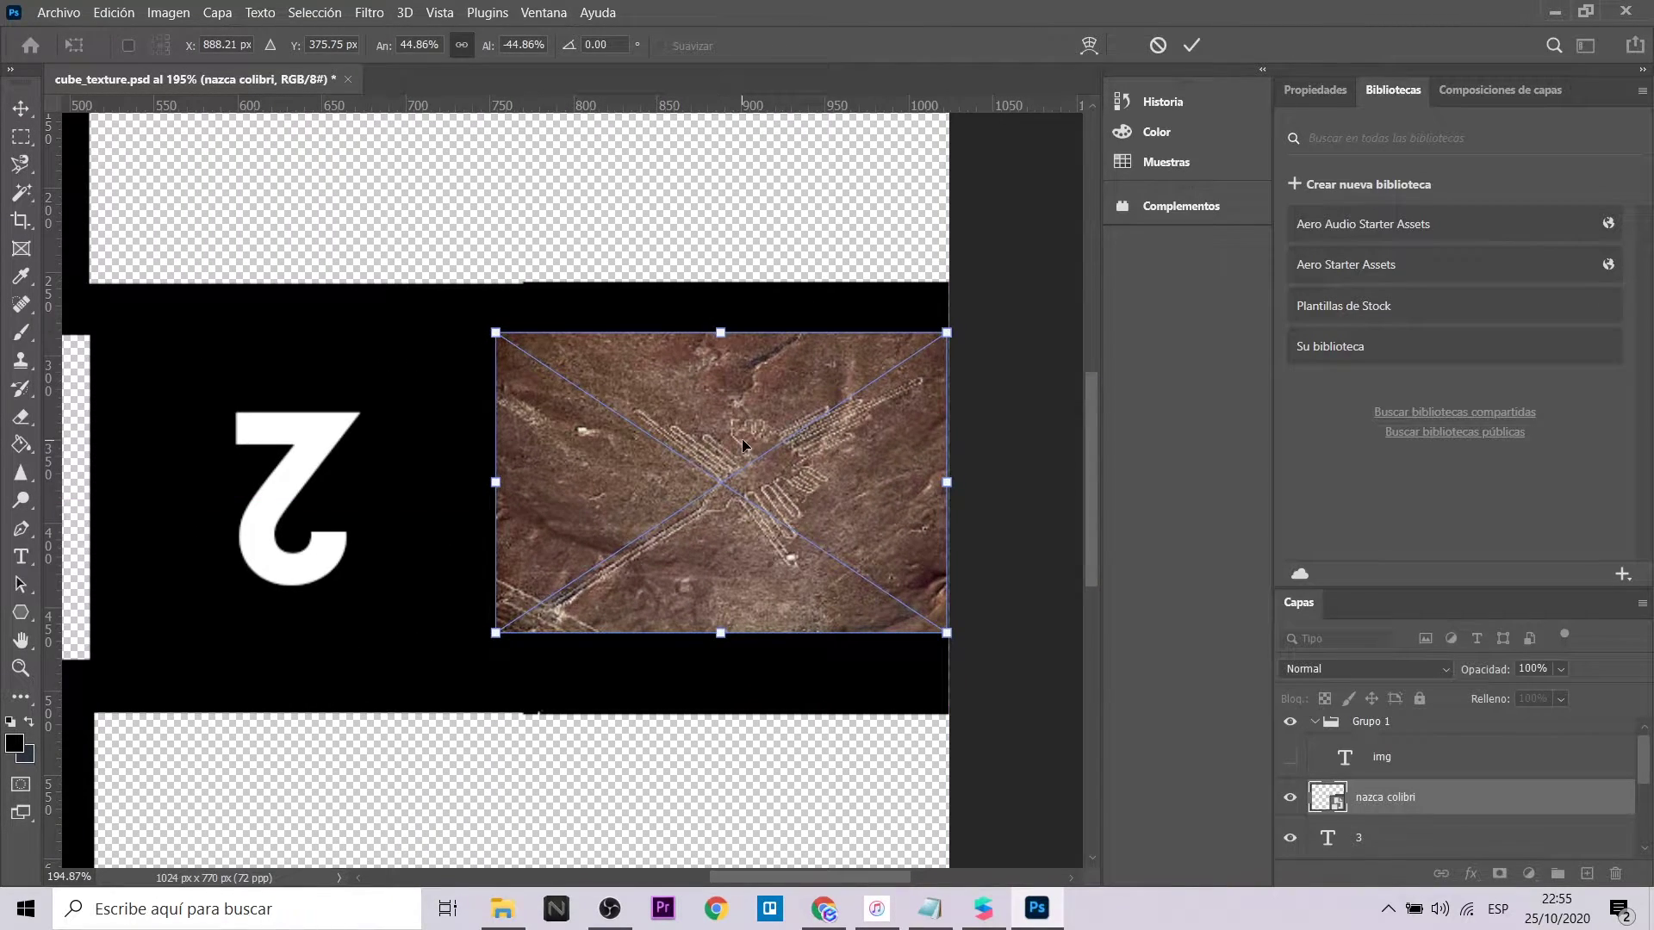
{"action": "key", "text": "Return"}
{"action": "scroll", "coordinate": [388, 350], "scroll_direction": "down", "scroll_amount": 4, "text": "alt"}
{"action": "key", "text": "ctrl+t"}
{"action": "left_click_drag", "start_coordinate": [740, 421], "coordinate": [820, 471]}
{"action": "key", "text": "Return"}
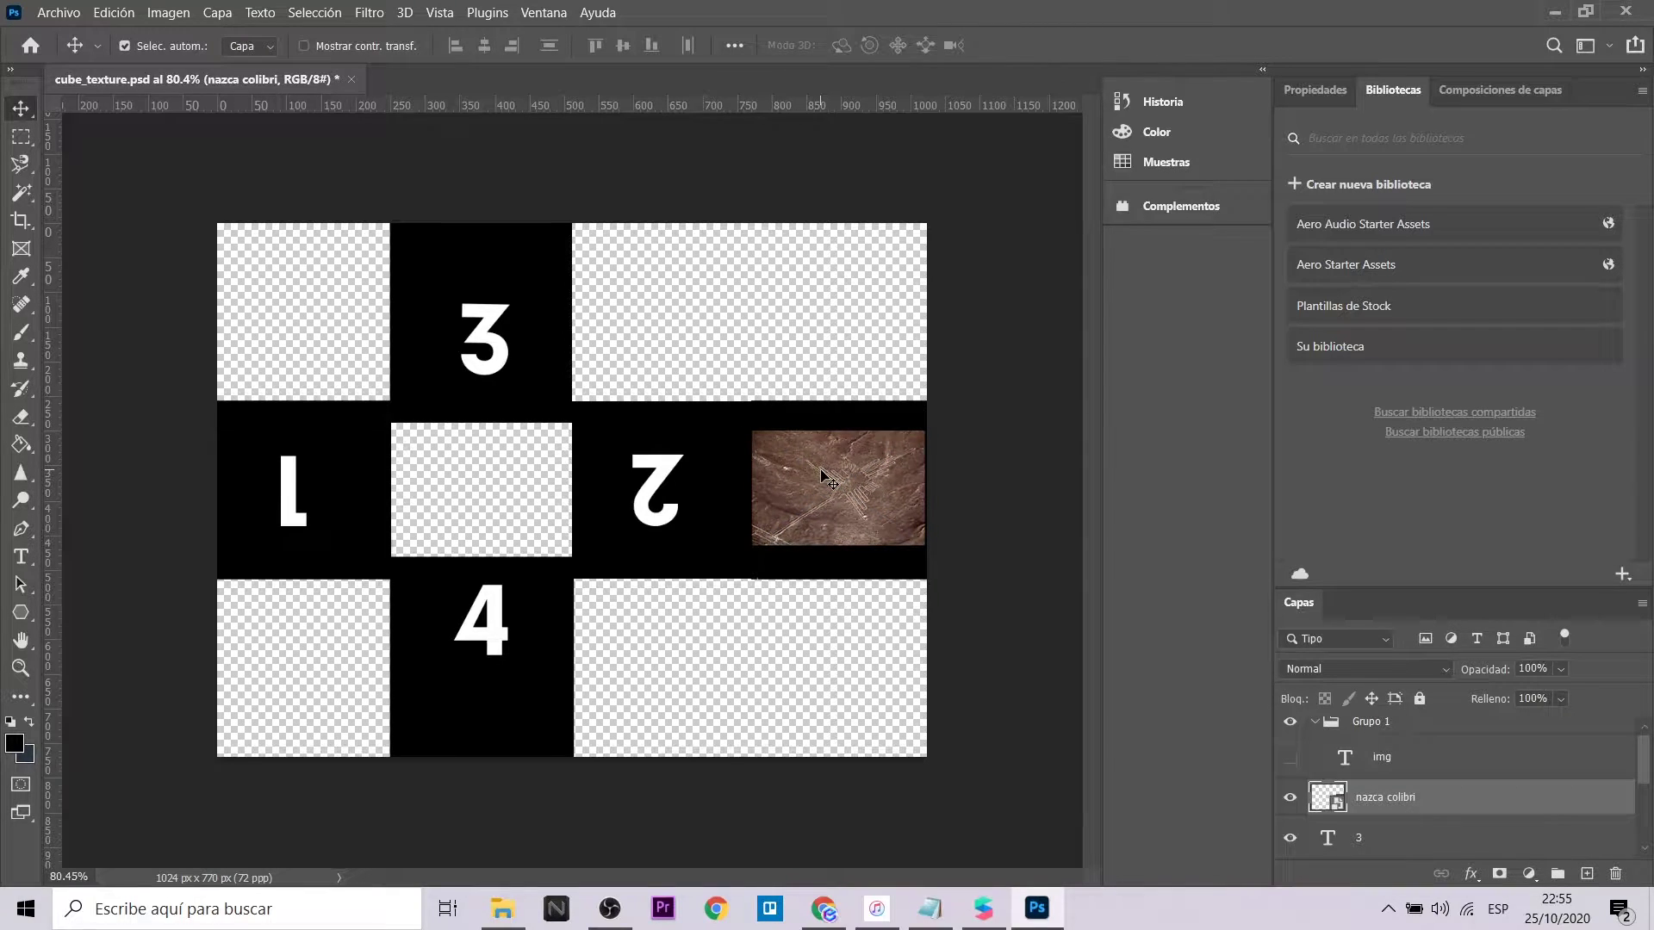
Step: Replace the number 2 with "Trazadas por la cultura Nazca. Están compuestas por complejas figuras zoomorfas, fitomorfas y geométricas" at 34.19 pt and align it beside the photo
{"action": "double_click", "coordinate": [673, 466]}
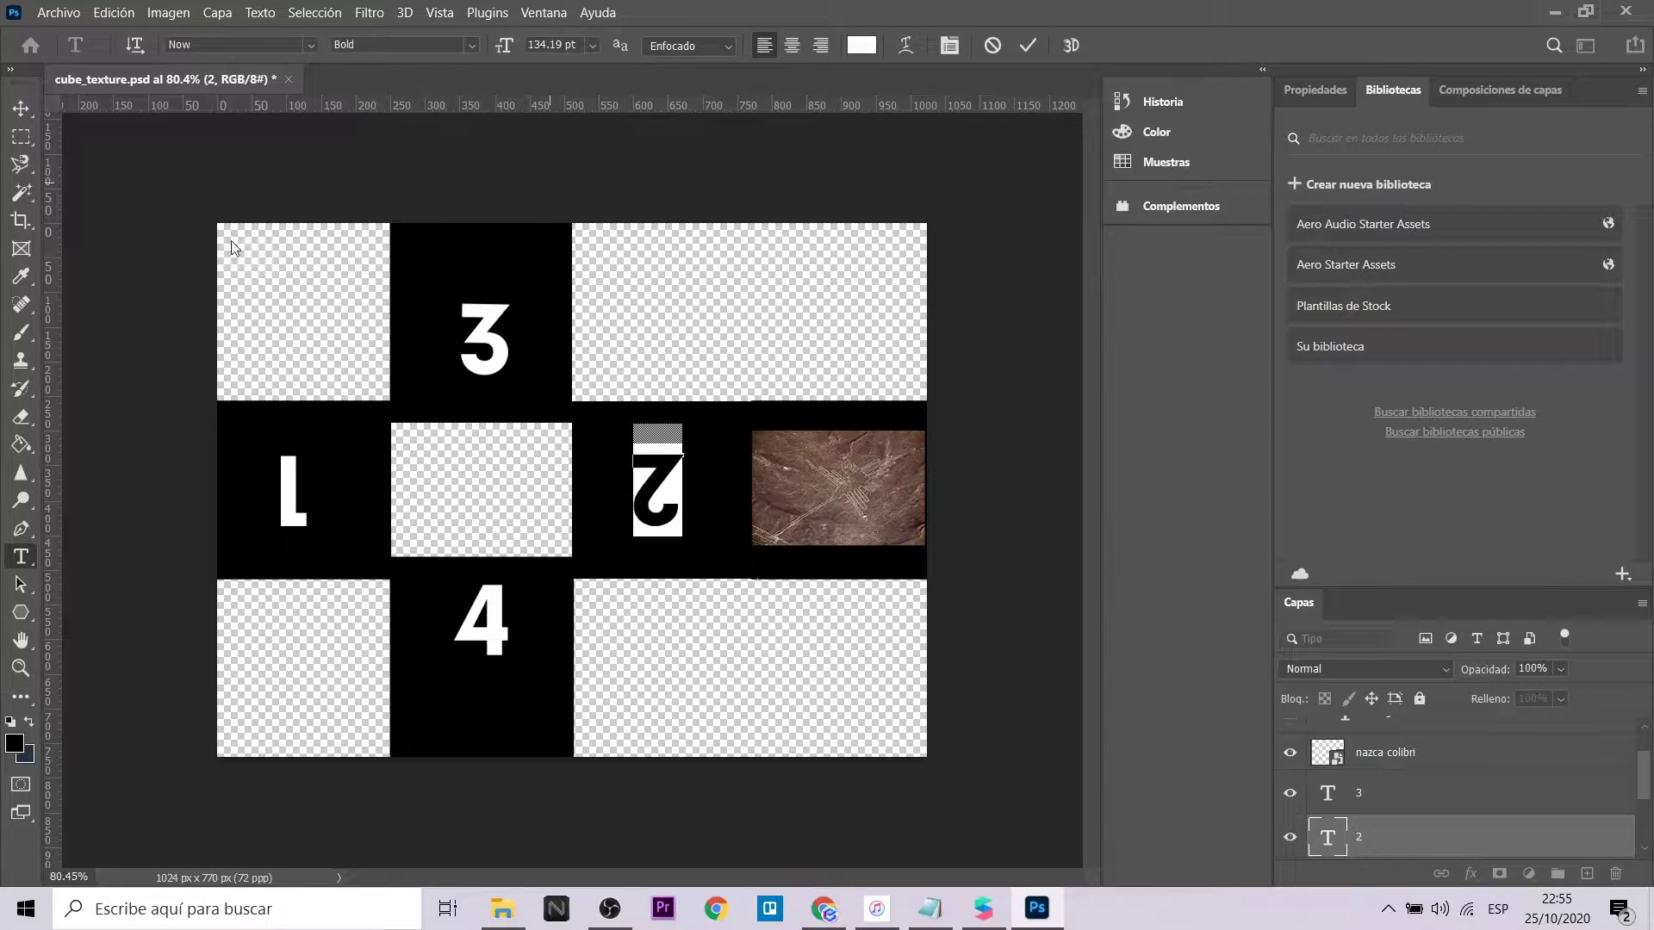
{"action": "left_click", "coordinate": [28, 110]}
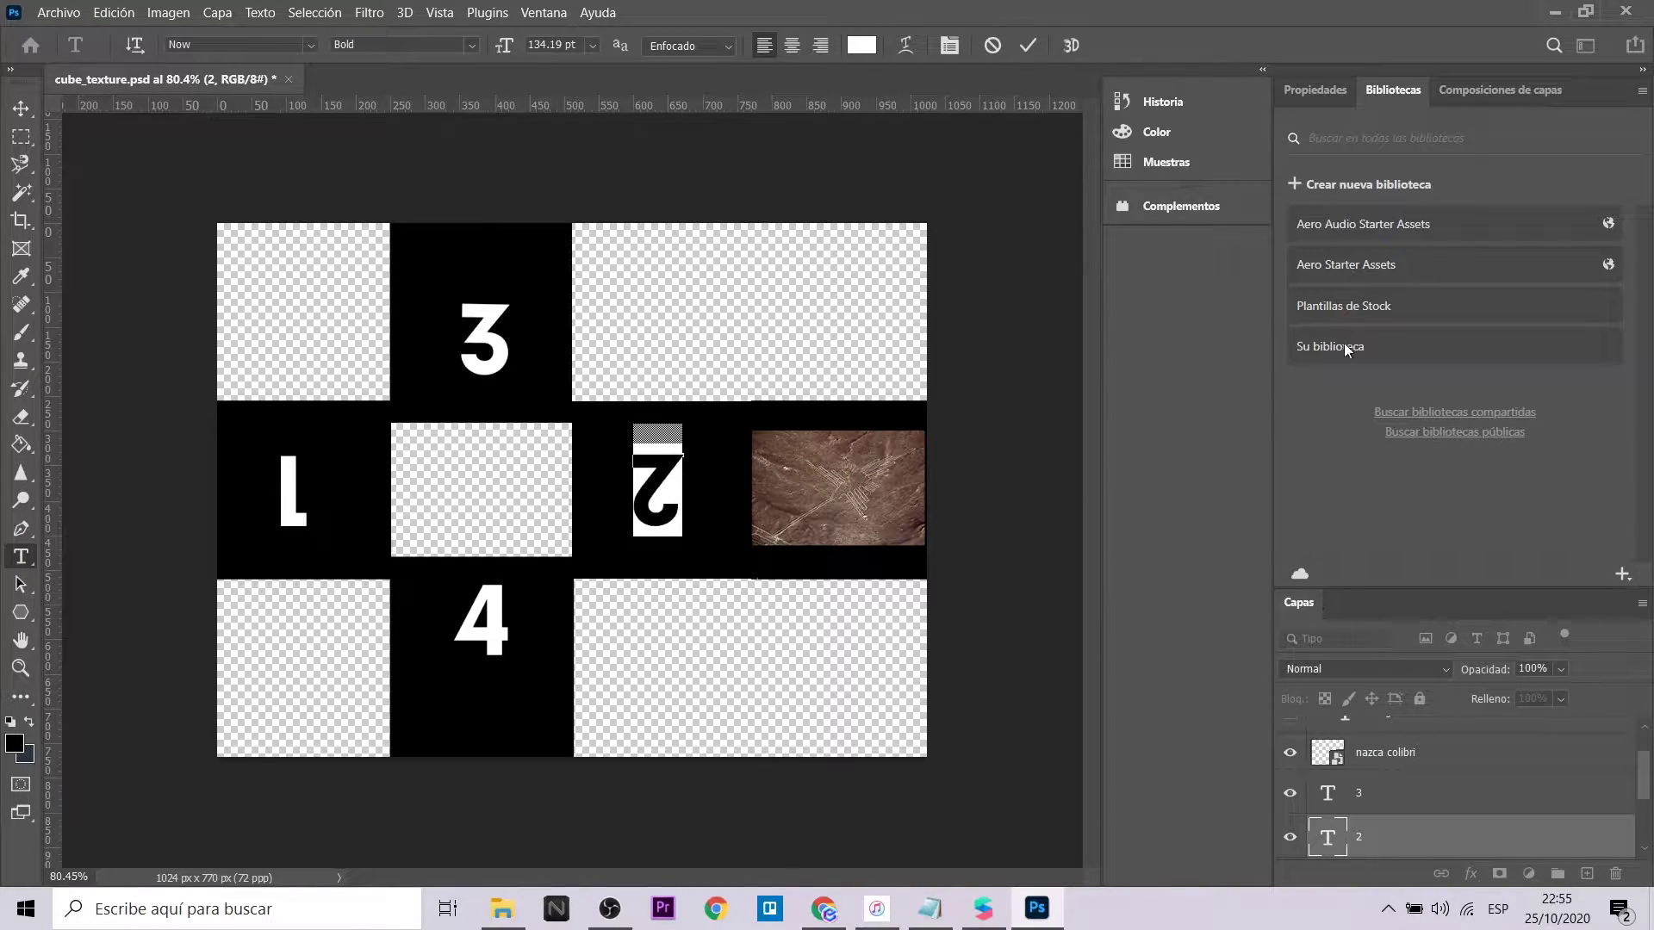
{"action": "left_click", "coordinate": [1315, 90]}
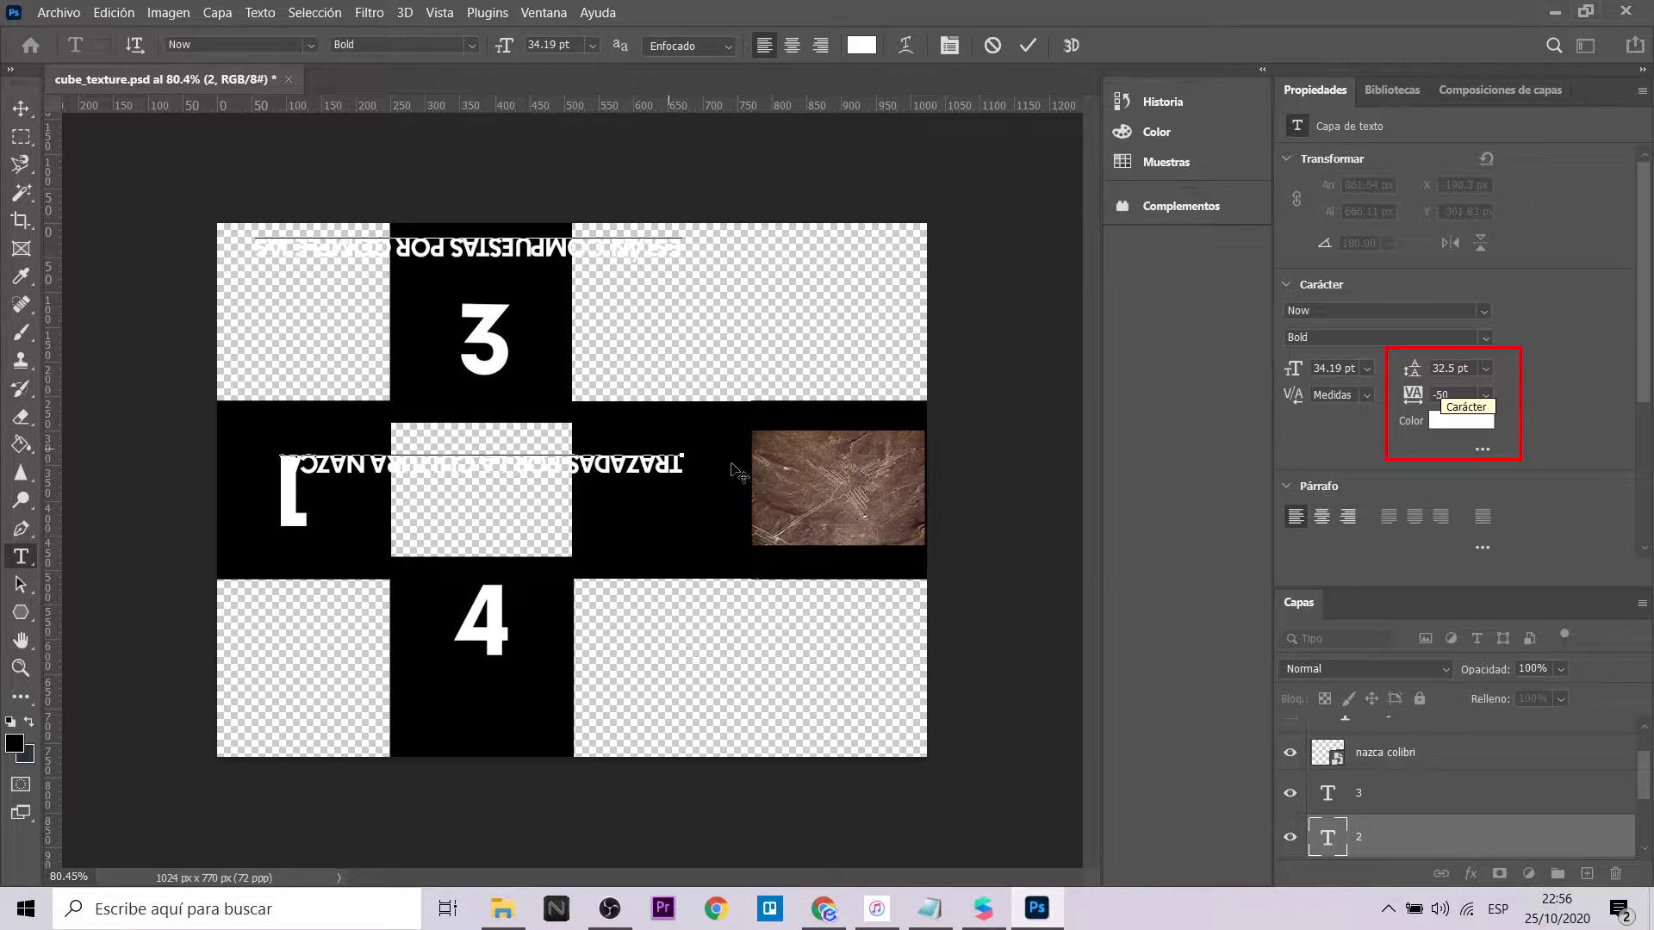
{"action": "triple_click", "coordinate": [662, 458]}
{"action": "key", "text": "ctrl+a"}
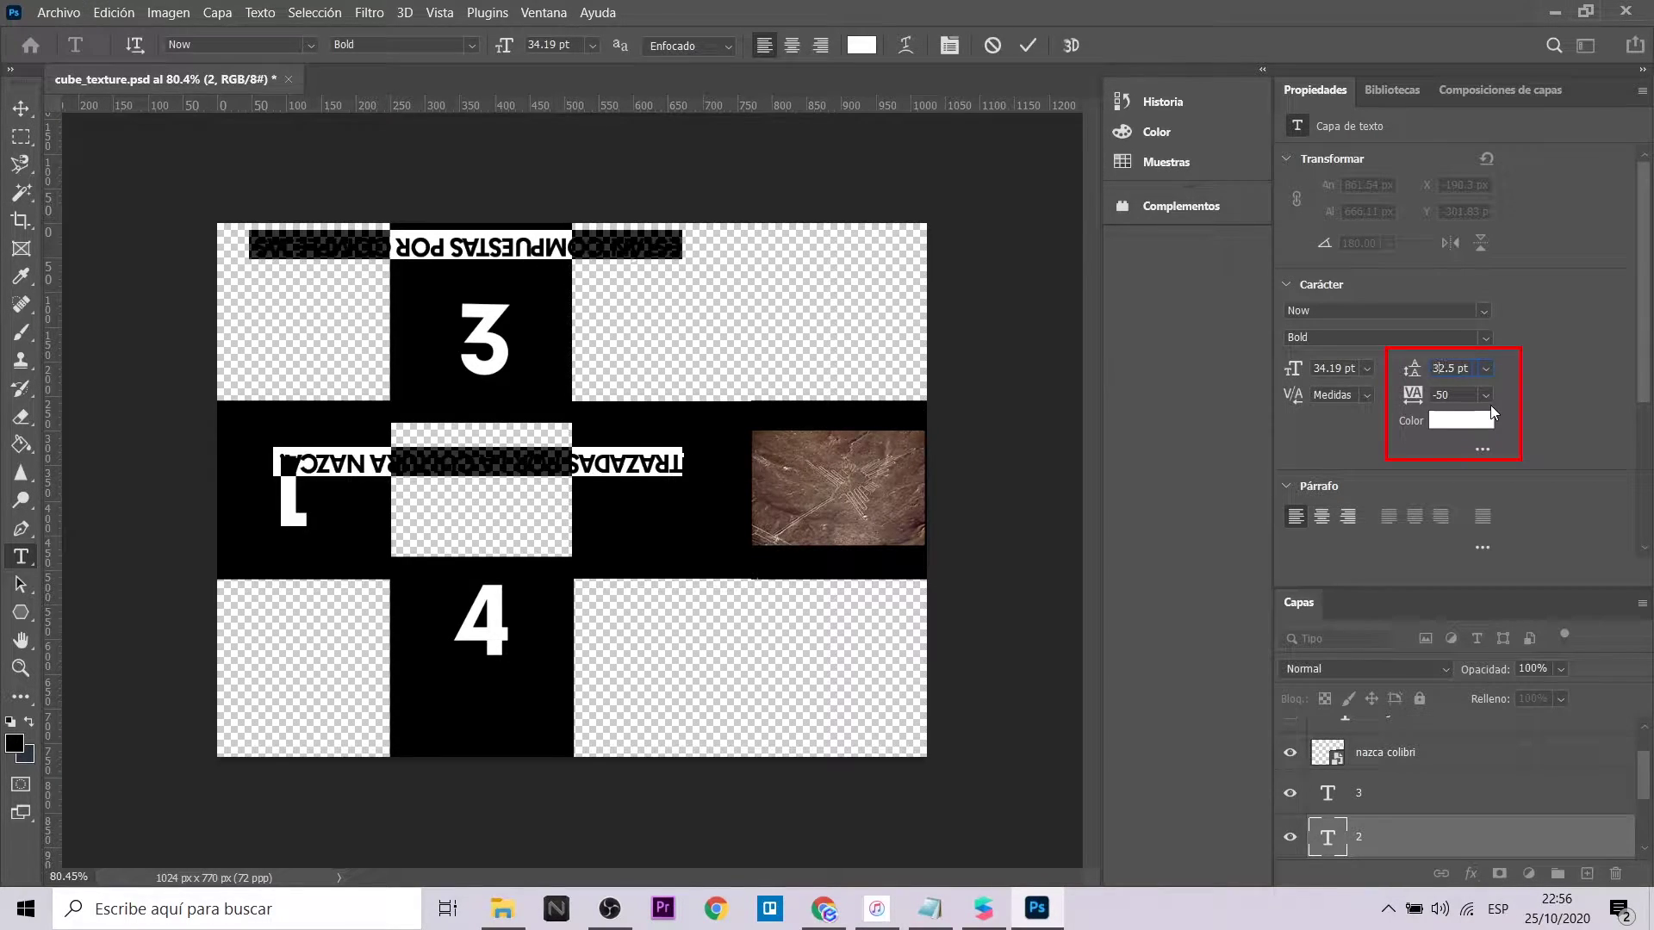
{"action": "left_click", "coordinate": [21, 109]}
{"action": "left_click_drag", "start_coordinate": [577, 432], "coordinate": [646, 478]}
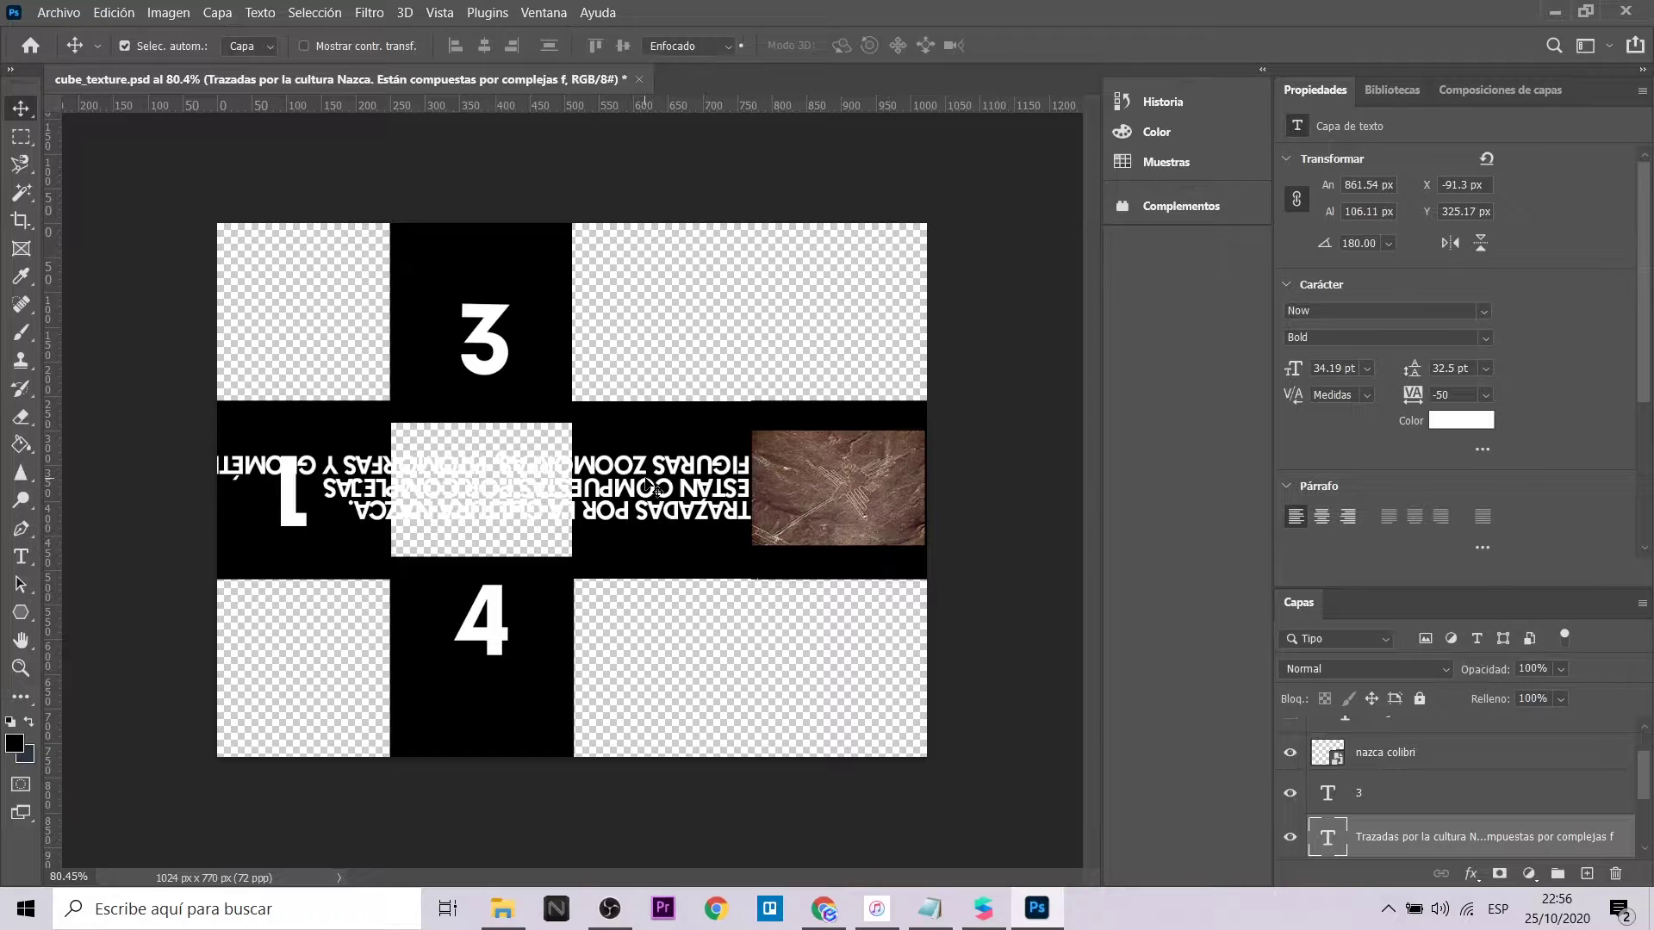
Step: Set the Nazca paragraph's text size to 15.19 pt and leading to 15.5 pt, and shift it away from the photo
{"action": "double_click", "coordinate": [650, 487]}
{"action": "key", "text": "Return"}
{"action": "type", "text": "2"}
{"action": "left_click_drag", "start_coordinate": [1437, 371], "coordinate": [1428, 371]}
{"action": "type", "text": "15"}
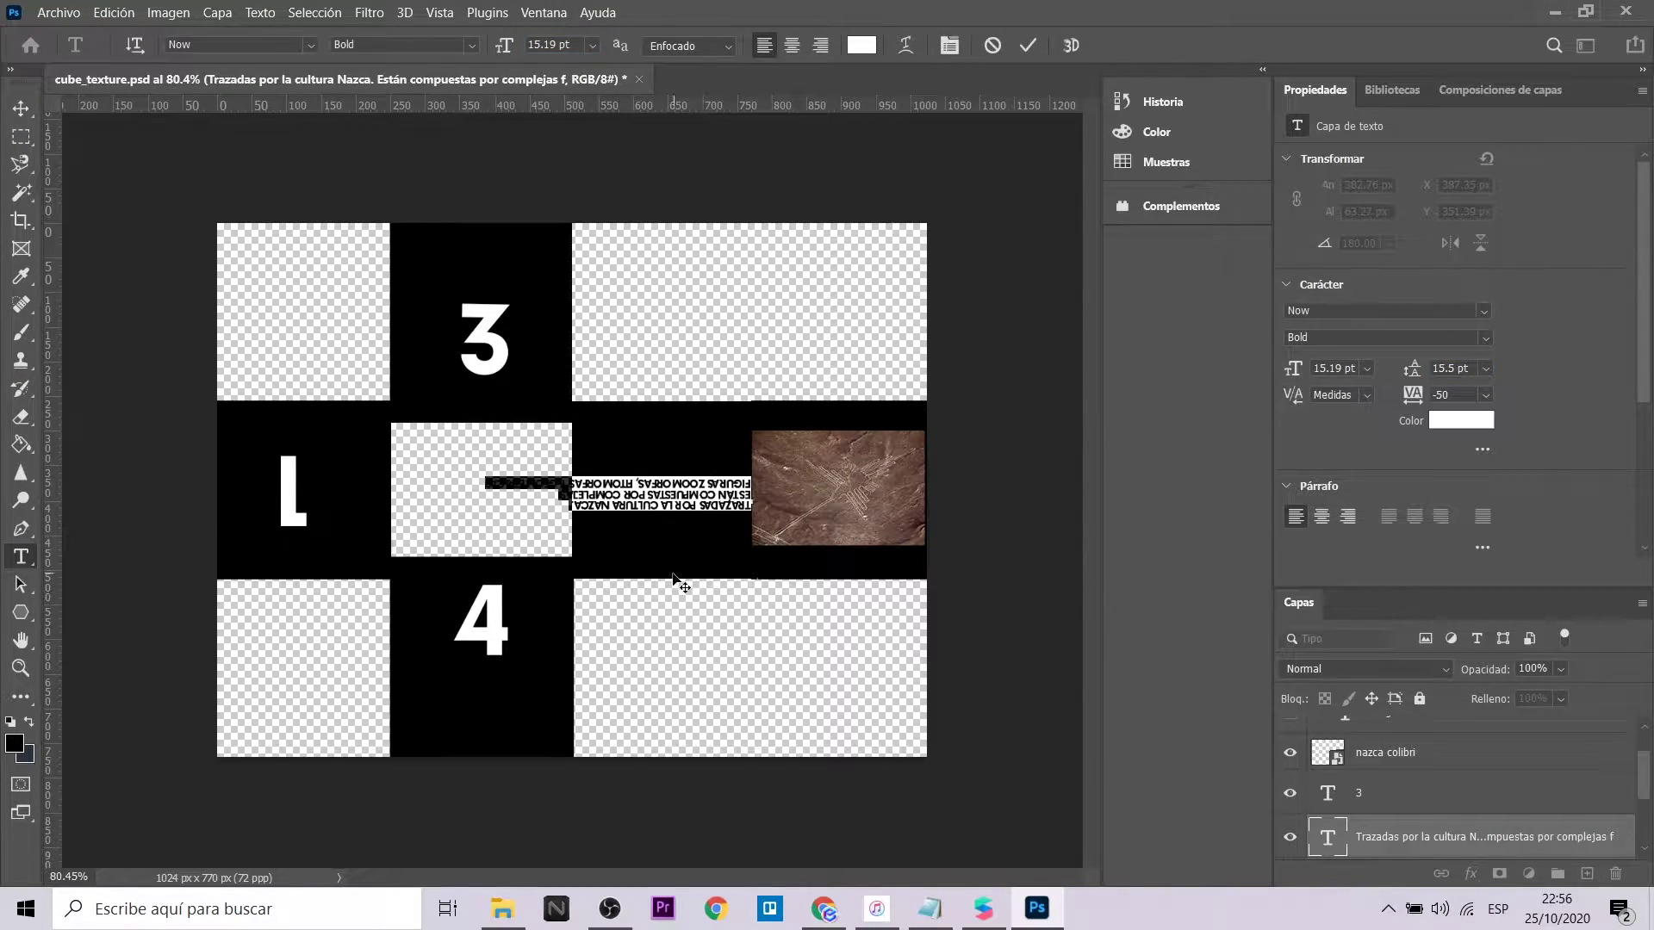
{"action": "left_click", "coordinate": [21, 107]}
{"action": "scroll", "coordinate": [648, 498], "scroll_direction": "up", "scroll_amount": 3, "text": "alt"}
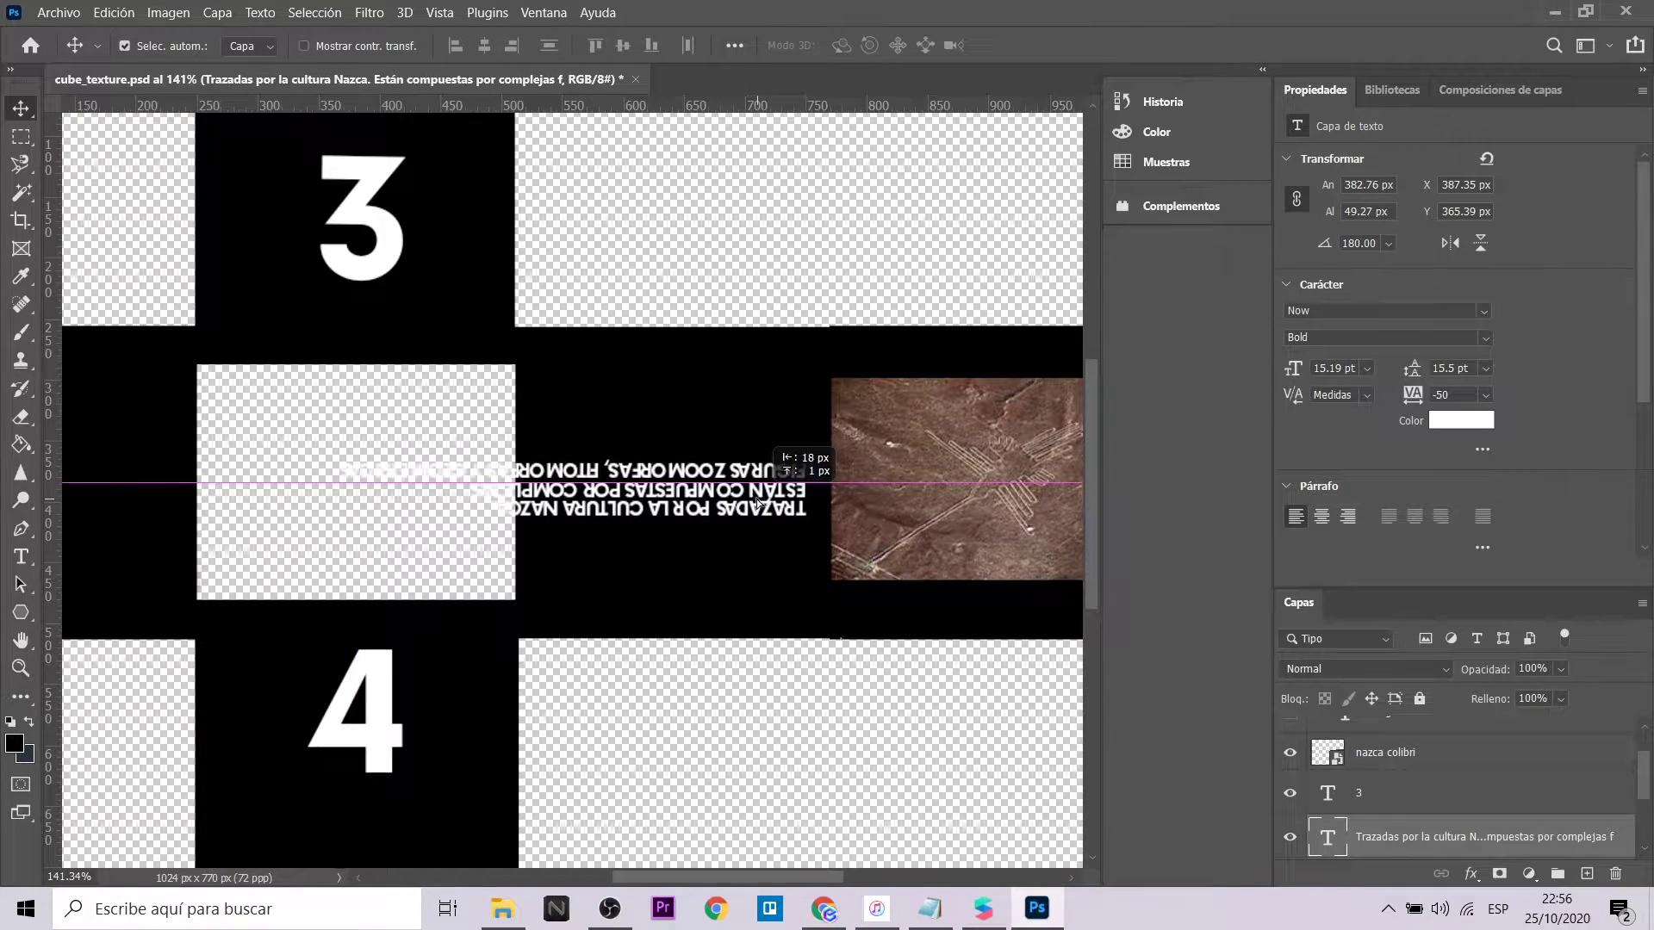
Step: Break the Nazca paragraph into shorter lines that fit the black face, and reposition it beside the photo
{"action": "double_click", "coordinate": [549, 479]}
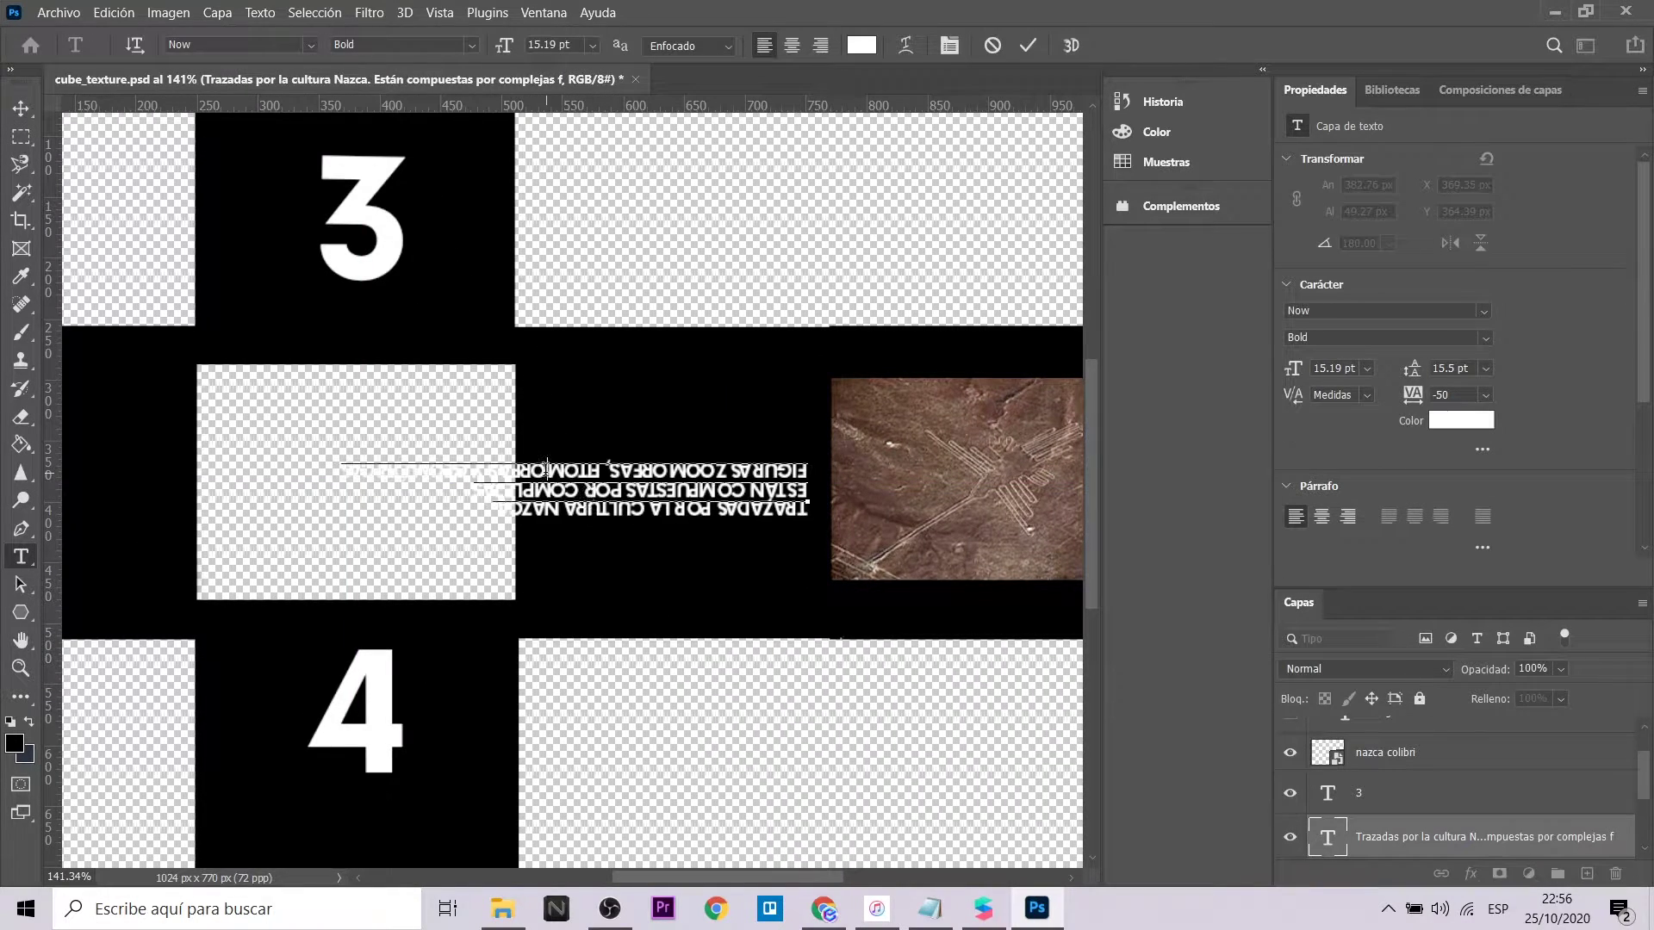
{"action": "left_click", "coordinate": [21, 108]}
{"action": "left_click_drag", "start_coordinate": [672, 482], "coordinate": [693, 485]}
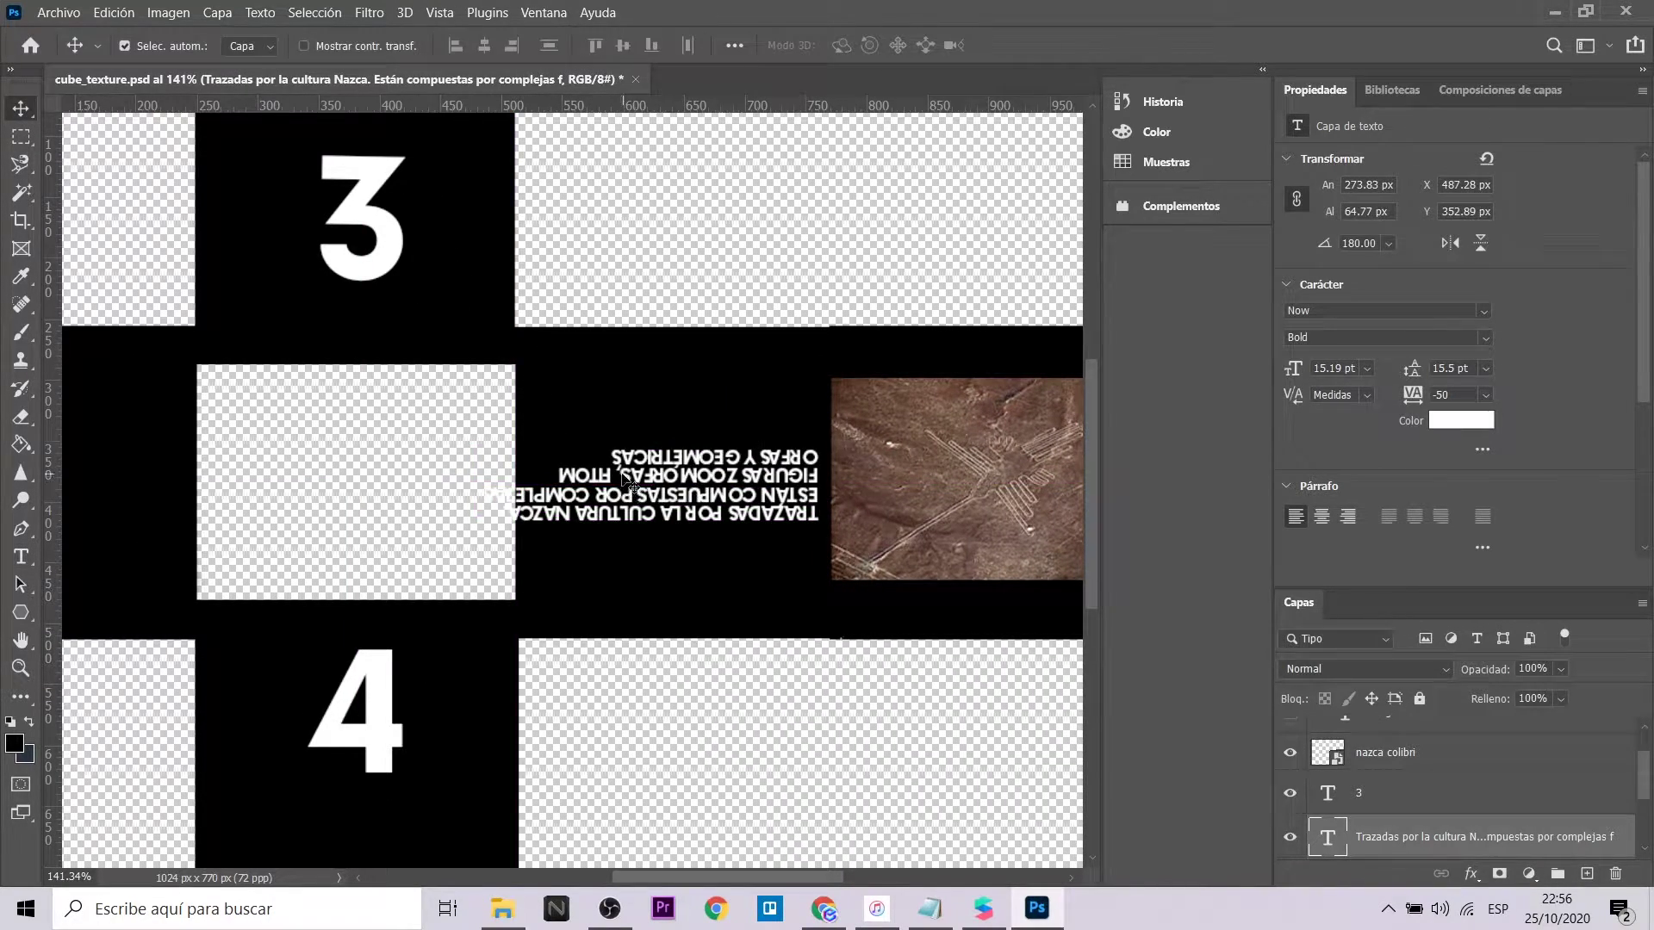
{"action": "double_click", "coordinate": [626, 473]}
{"action": "key", "text": "Return"}
{"action": "left_click", "coordinate": [606, 492]}
{"action": "key", "text": "Return"}
{"action": "left_click", "coordinate": [586, 511]}
{"action": "key", "text": "Return"}
{"action": "left_click", "coordinate": [20, 108]}
{"action": "left_click_drag", "start_coordinate": [774, 441], "coordinate": [744, 464]}
Step: Set the Nazca paragraph's text size to 12.47 pt and place it within its black face
{"action": "double_click", "coordinate": [720, 466]}
{"action": "key", "text": "ctrl+a"}
{"action": "left_click", "coordinate": [552, 45]}
{"action": "key", "text": "Down"}
{"action": "key", "text": "Down"}
{"action": "left_click", "coordinate": [608, 535]}
{"action": "left_click_drag", "start_coordinate": [589, 546], "coordinate": [602, 540], "text": "ctrl"}
{"action": "left_click_drag", "start_coordinate": [671, 545], "coordinate": [686, 559], "text": "ctrl"}
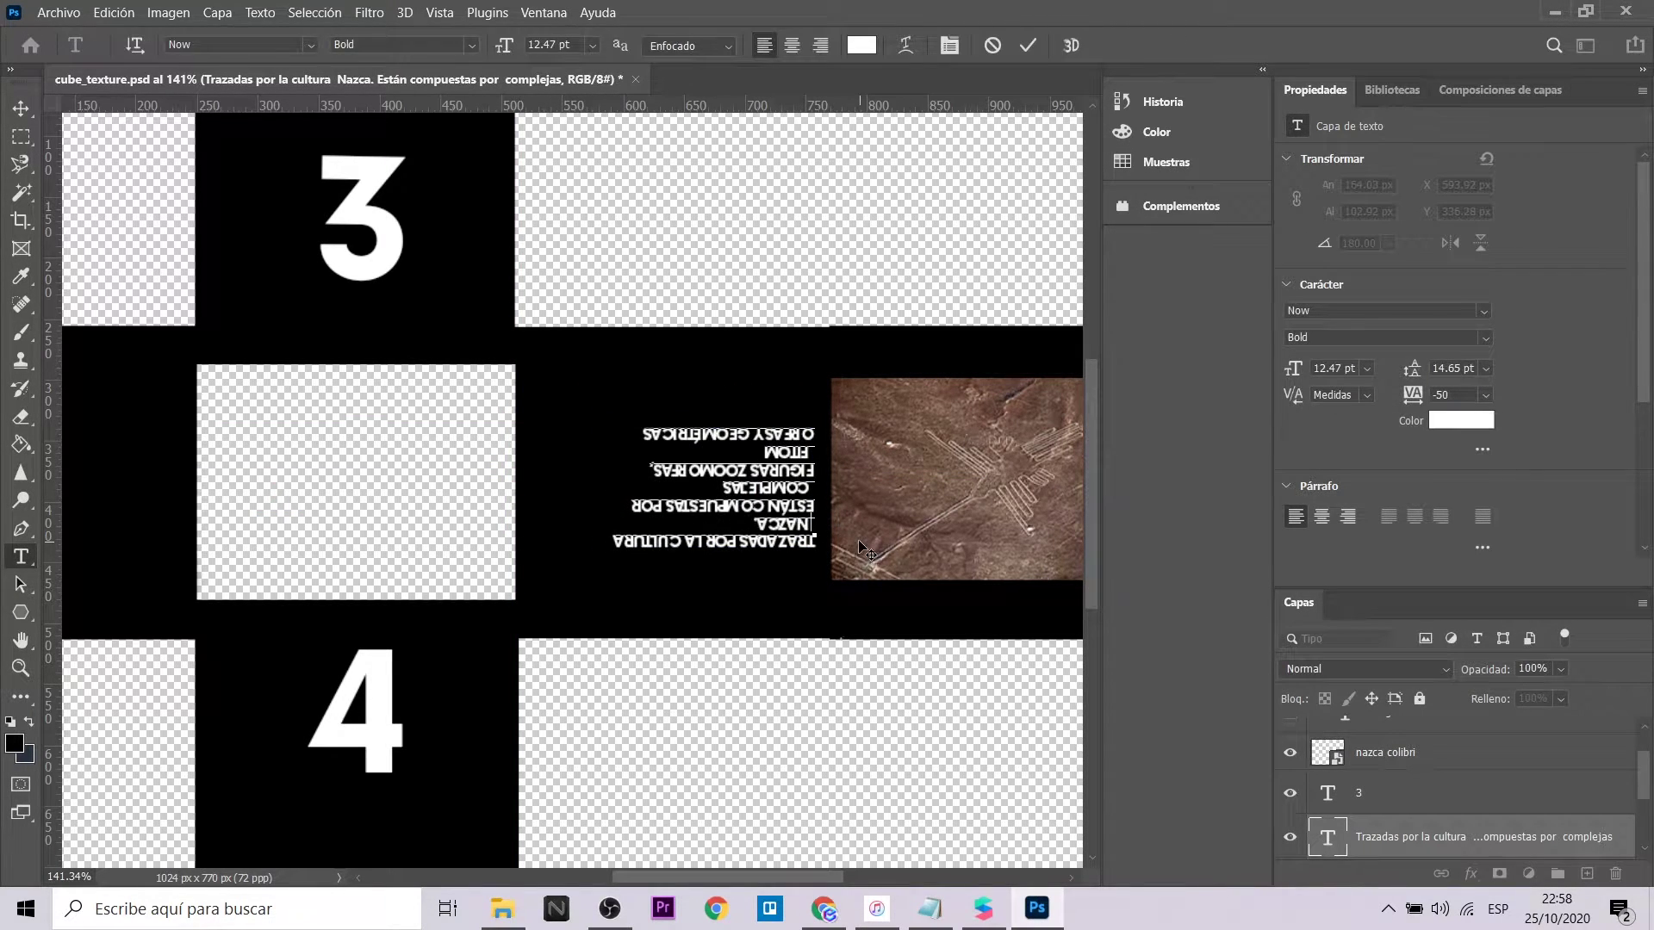
Step: Rescale the Nazca paragraph, reduce its text size and remove the extra line breaks
{"action": "left_click", "coordinate": [20, 109]}
{"action": "key", "text": "ctrl+t"}
{"action": "left_click_drag", "start_coordinate": [602, 436], "coordinate": [573, 422]}
{"action": "double_click", "coordinate": [736, 527]}
{"action": "key", "text": "ctrl+a"}
{"action": "key", "text": "ctrl+shift+comma"}
{"action": "key", "text": "ctrl+shift+comma"}
{"action": "key", "text": "BackSpace"}
{"action": "key", "text": "BackSpace"}
{"action": "key", "text": "BackSpace"}
{"action": "key", "text": "BackSpace"}
{"action": "key", "text": "ctrl+Return"}
Step: Rewrap the Nazca paragraph into four lines, set its text size to 12.49 pt and position it on its face
{"action": "double_click", "coordinate": [568, 515]}
{"action": "key", "text": "Return"}
{"action": "key", "text": "ctrl+a"}
{"action": "left_click_drag", "start_coordinate": [514, 46], "coordinate": [518, 45]}
{"action": "left_click_drag", "start_coordinate": [834, 622], "coordinate": [834, 569], "text": "ctrl"}
{"action": "left_click", "coordinate": [21, 109]}
Step: Replace the number 3 with the text "Patrimonio de la Humanidad"
{"action": "scroll", "coordinate": [719, 478], "scroll_direction": "down", "scroll_amount": 5, "text": "alt"}
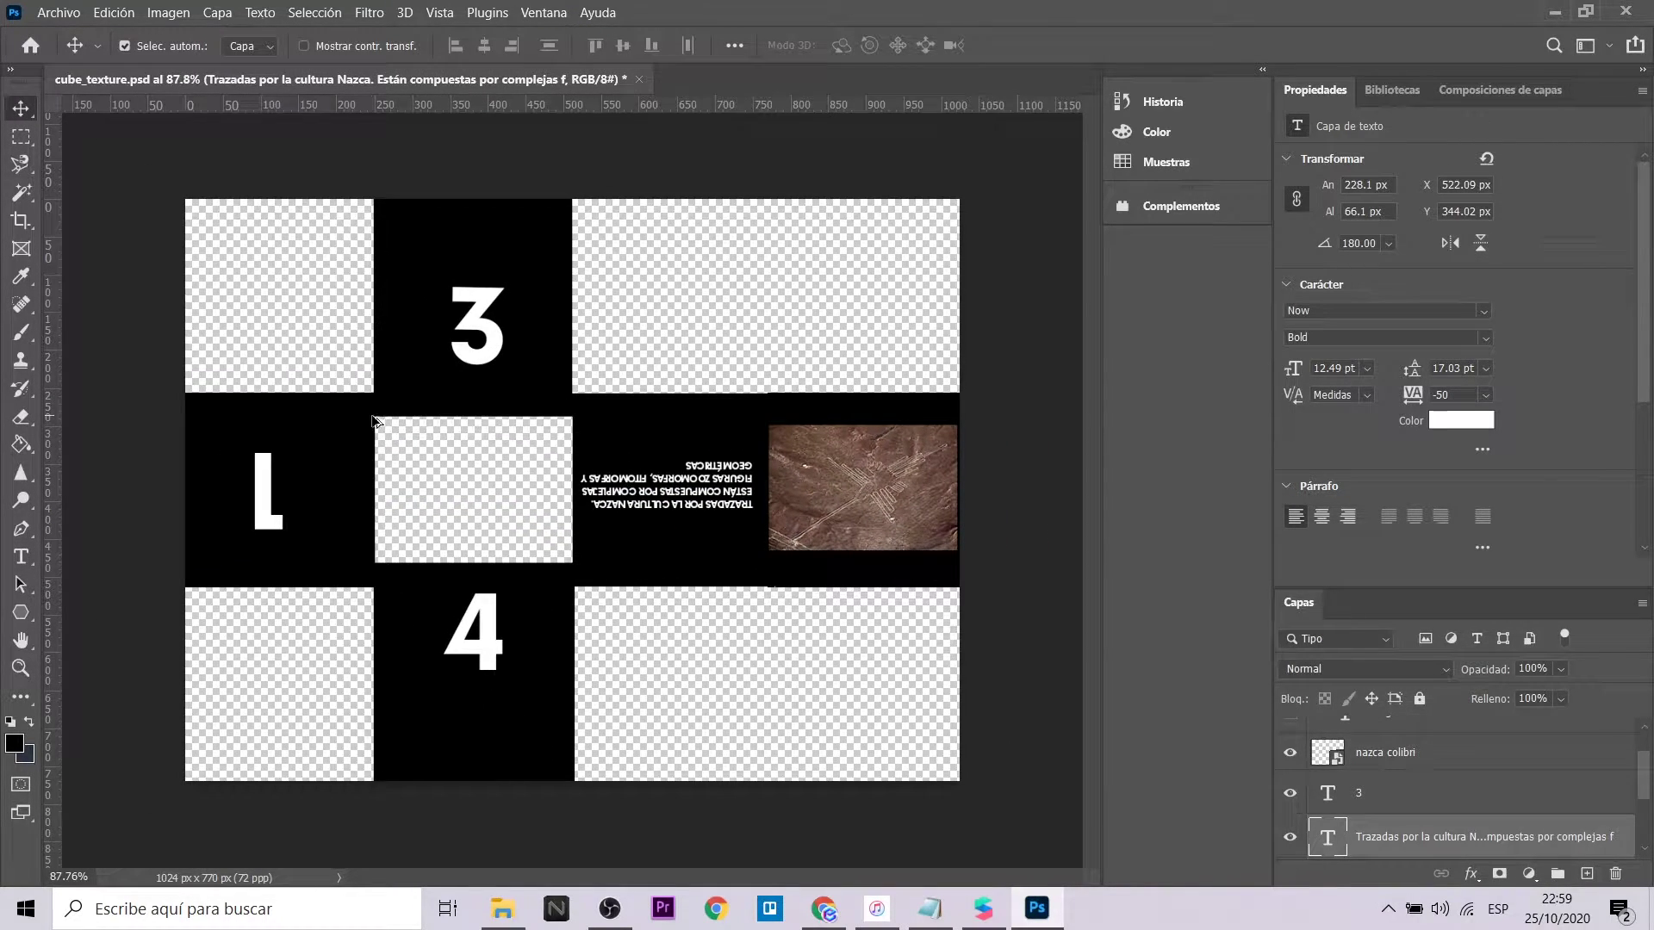
{"action": "scroll", "coordinate": [376, 422], "scroll_direction": "down", "scroll_amount": 2, "text": "alt"}
{"action": "scroll", "coordinate": [376, 413], "scroll_direction": "up", "scroll_amount": 3, "text": "alt"}
{"action": "scroll", "coordinate": [192, 413], "scroll_direction": "down", "scroll_amount": 1, "text": "alt"}
{"action": "scroll", "coordinate": [166, 430], "scroll_direction": "up", "scroll_amount": 2, "text": "alt"}
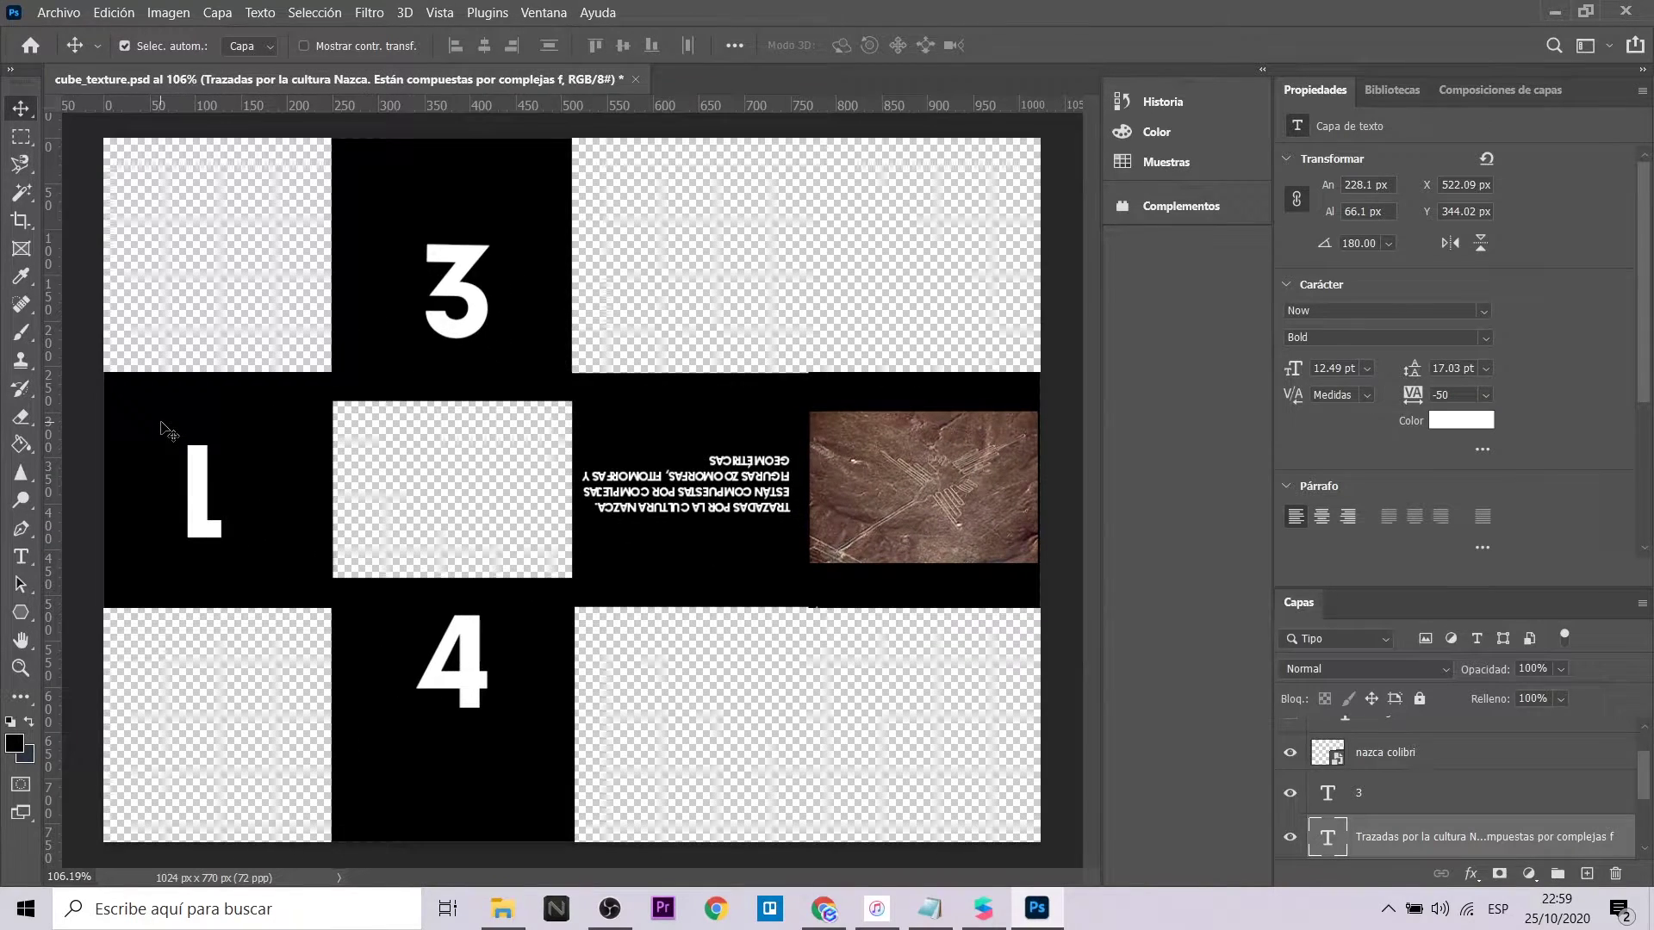
{"action": "double_click", "coordinate": [458, 291]}
{"action": "type", "text": "PATRIMONIO DE LA HUMANIDAD"}
Step: Reduce the "Patrimonio de la Humanidad" text size to 24.19 pt
{"action": "key", "text": "ctrl+a"}
{"action": "left_click", "coordinate": [551, 45]}
{"action": "key", "text": "shift+Down"}
{"action": "key", "text": "shift+Down"}
{"action": "key", "text": "shift+Down"}
{"action": "key", "text": "shift+Down"}
{"action": "key", "text": "shift+Down"}
{"action": "key", "text": "shift+Down"}
{"action": "key", "text": "shift+Down"}
{"action": "key", "text": "shift+Down"}
{"action": "key", "text": "shift+Down"}
{"action": "key", "text": "shift+Down"}
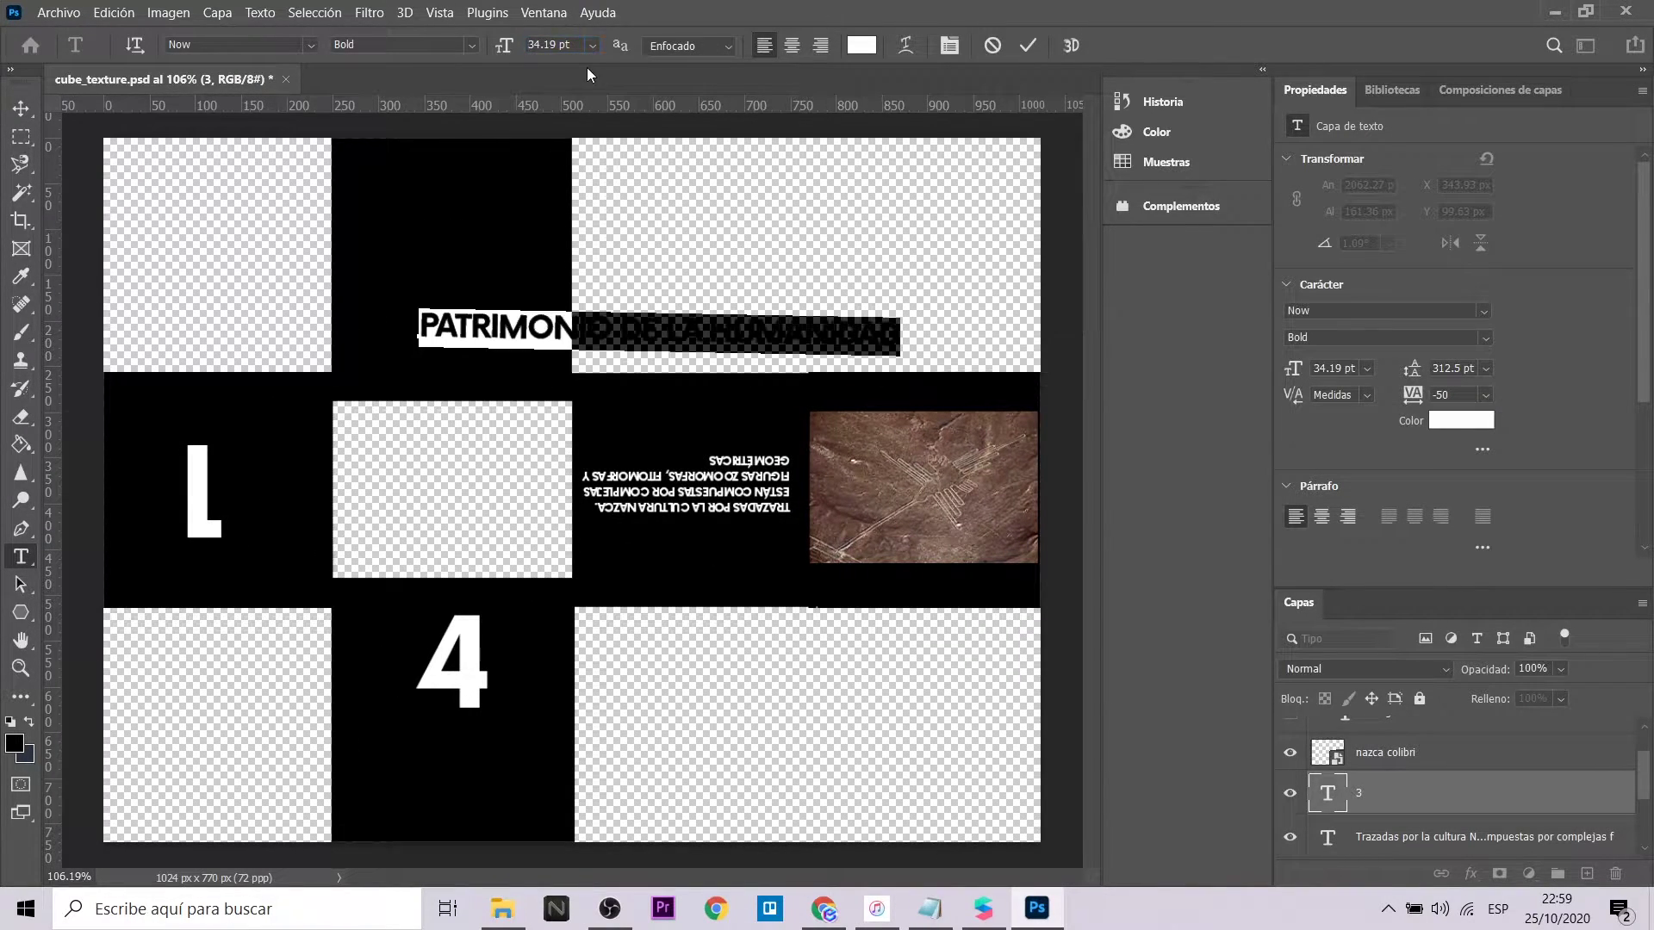
{"action": "key", "text": "ctrl+shift+comma"}
{"action": "key", "text": "ctrl+shift+comma"}
{"action": "key", "text": "ctrl+shift+comma"}
{"action": "key", "text": "ctrl+shift+comma"}
{"action": "key", "text": "ctrl+shift+comma"}
Step: Set the "Patrimonio de la Humanidad" leading to 32.5 pt and move the text onto its black face above the central gap
{"action": "key", "text": "ctrl+a"}
{"action": "left_click", "coordinate": [1444, 368]}
{"action": "key", "text": "BackSpace"}
{"action": "left_click", "coordinate": [20, 108]}
{"action": "left_click_drag", "start_coordinate": [515, 346], "coordinate": [447, 334]}
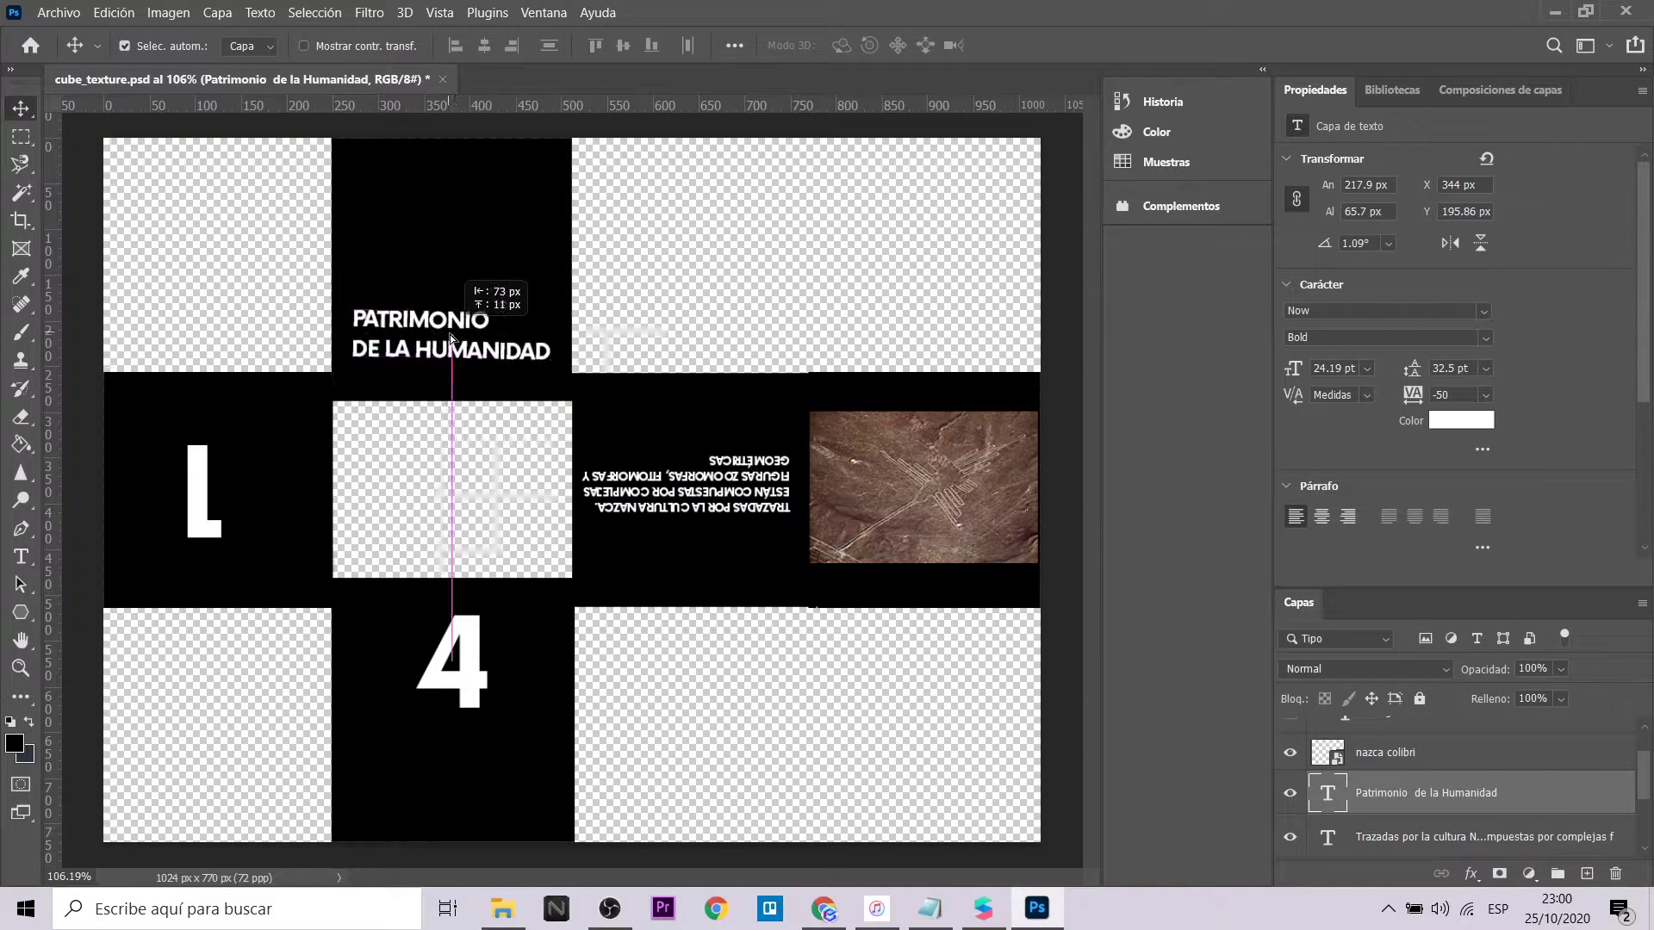
Step: Split "Patrimonio de la Humanidad" into three lines, centre-align them and reposition the text in the middle of its face
{"action": "double_click", "coordinate": [419, 346]}
{"action": "left_click", "coordinate": [107, 219]}
{"action": "left_click", "coordinate": [411, 346]}
{"action": "key", "text": "Return"}
{"action": "key", "text": "ctrl+a"}
{"action": "left_click_drag", "start_coordinate": [495, 386], "coordinate": [502, 387]}
{"action": "left_click", "coordinate": [792, 44]}
{"action": "left_click", "coordinate": [21, 108]}
{"action": "left_click_drag", "start_coordinate": [379, 334], "coordinate": [488, 333]}
Step: Replace the number 4 with the text "Colibrí"
{"action": "double_click", "coordinate": [465, 657]}
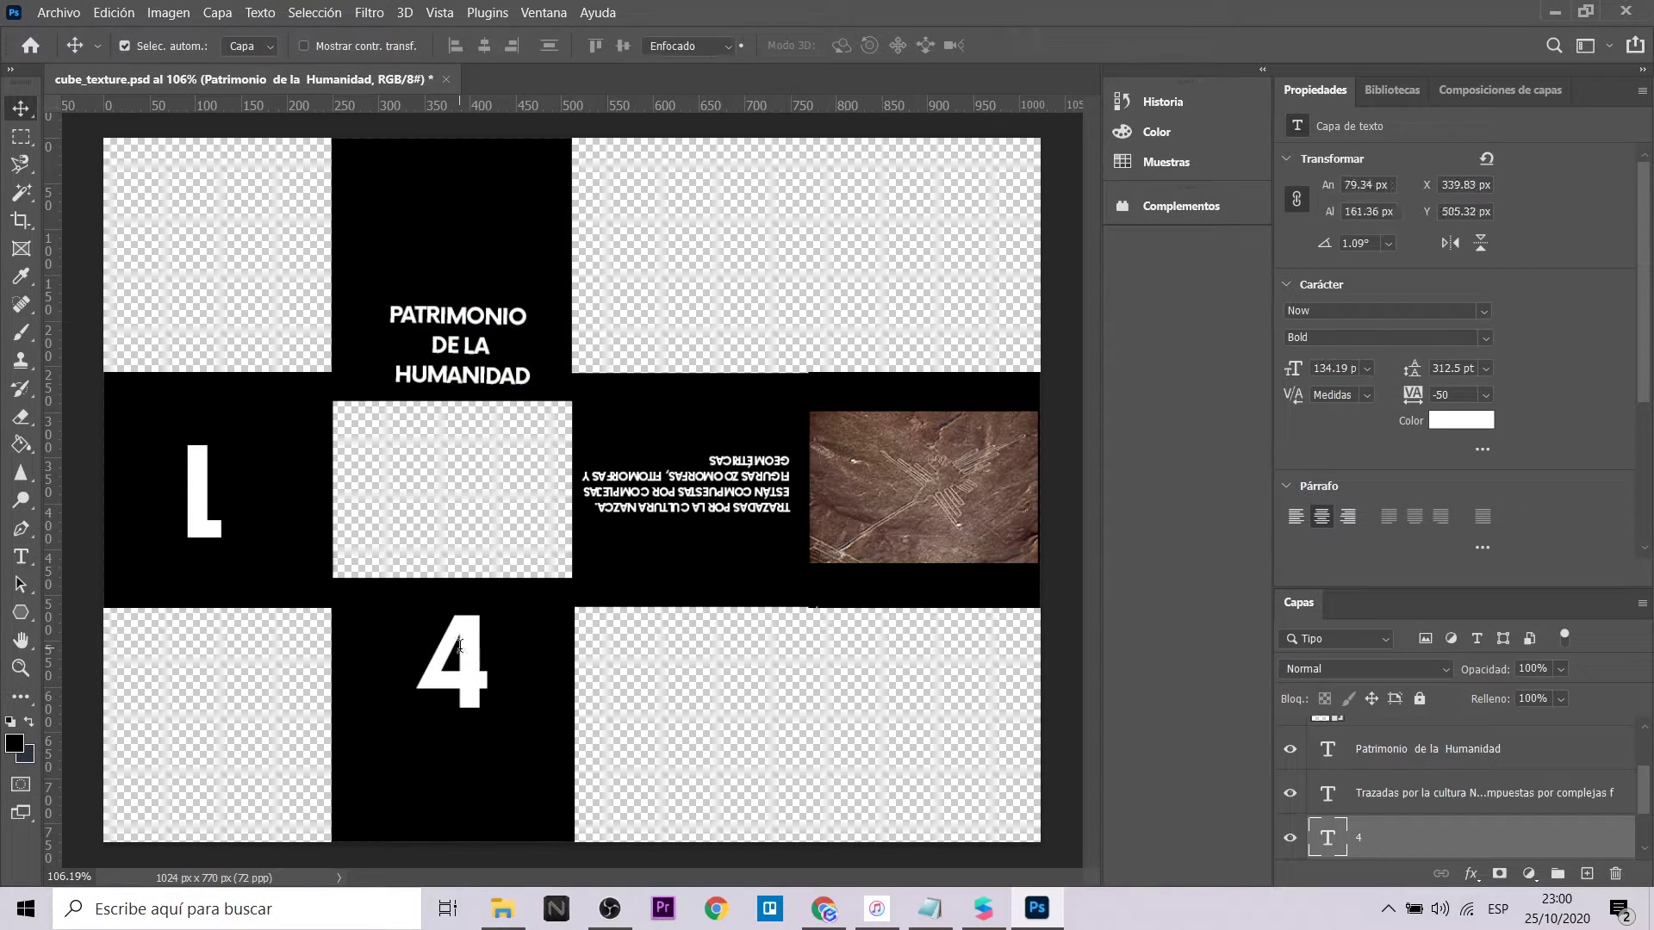
{"action": "key", "text": "Caps_Lock"}
{"action": "type", "text": "C"}
{"action": "key", "text": "Caps_Lock"}
{"action": "type", "text": "olli"}
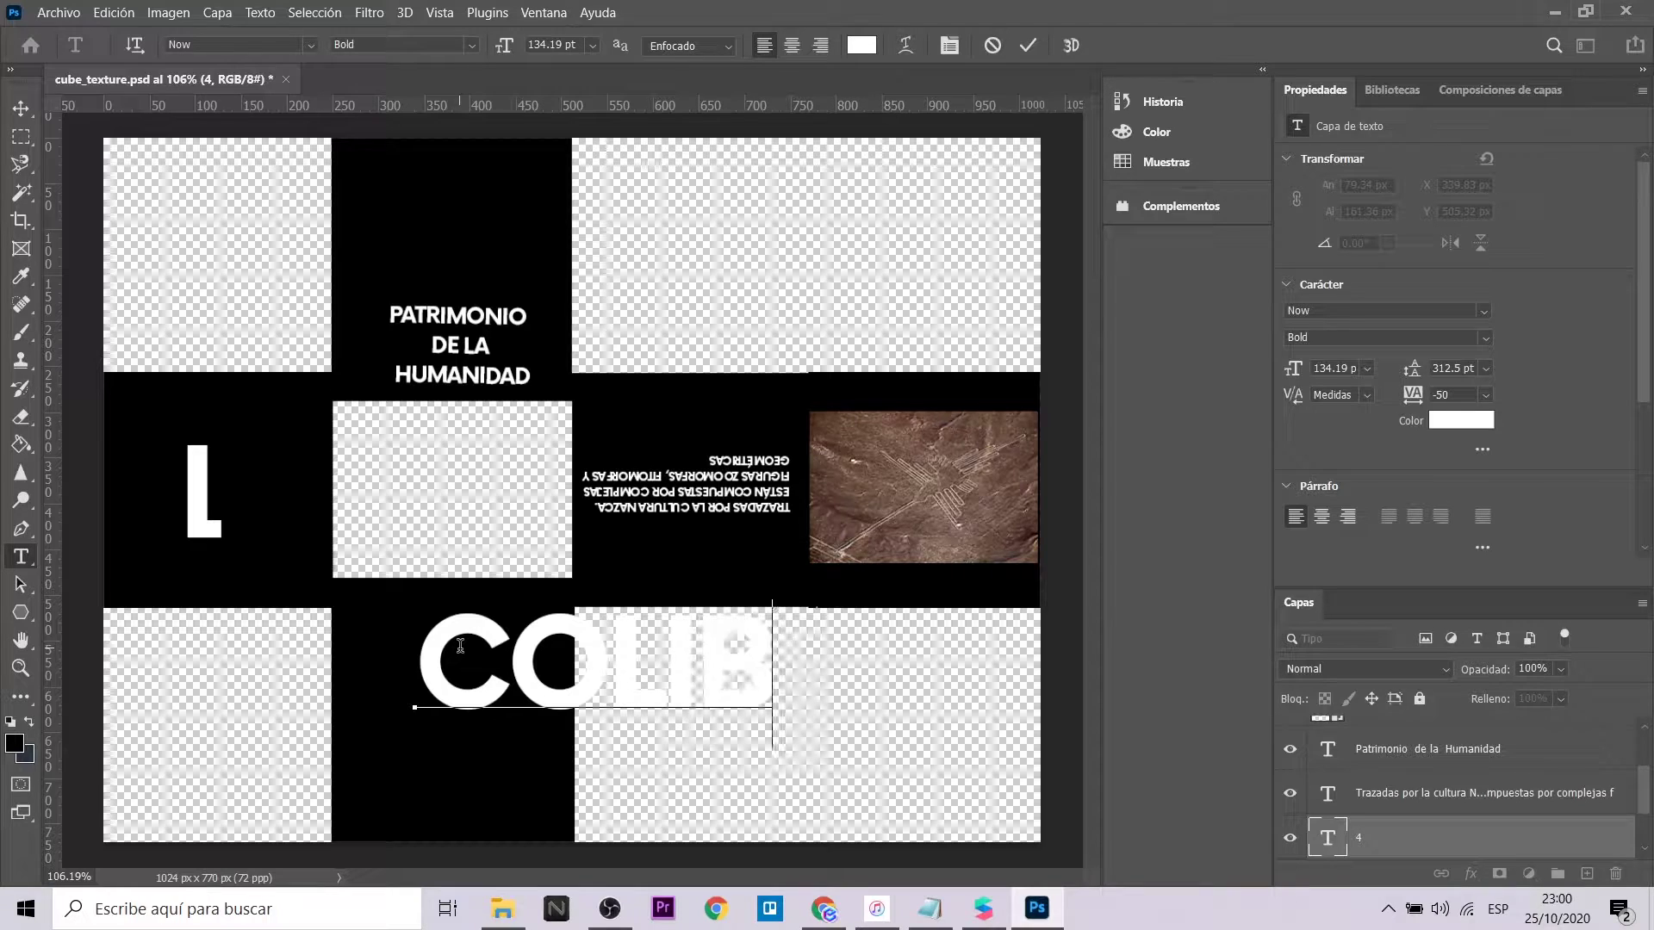
Step: Set the "Colibrí" text size to 34.19 pt and centre the word on its black face
{"action": "key", "text": "ctrl+a"}
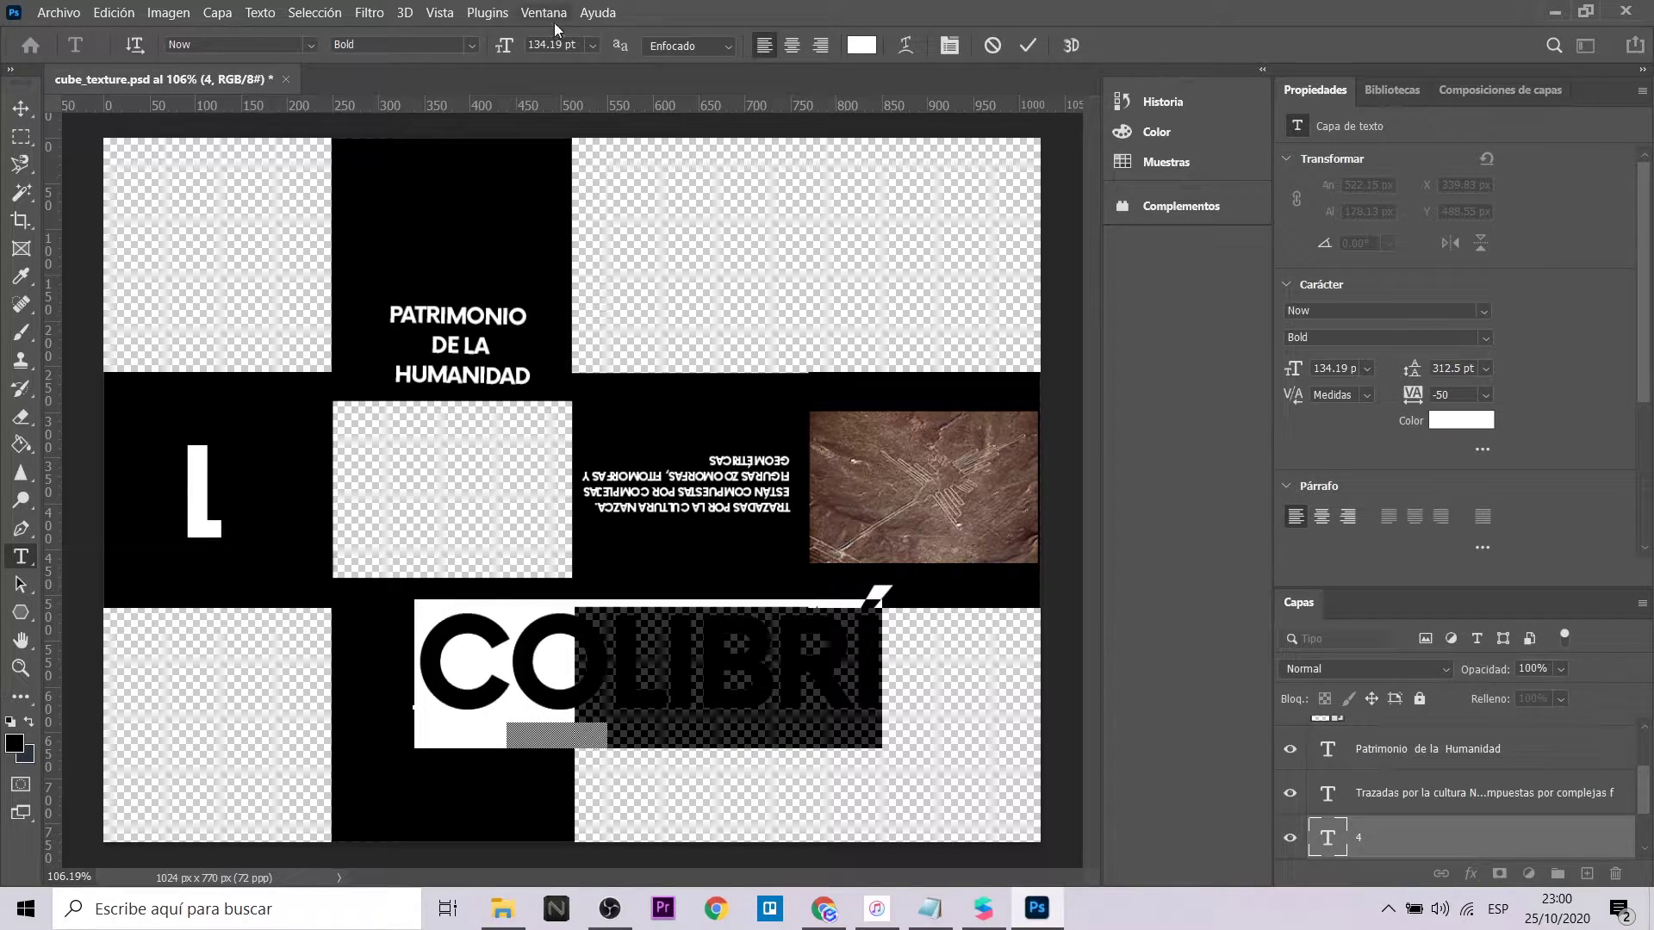
{"action": "key", "text": "Left"}
{"action": "key", "text": "BackSpace"}
{"action": "left_click", "coordinate": [20, 110]}
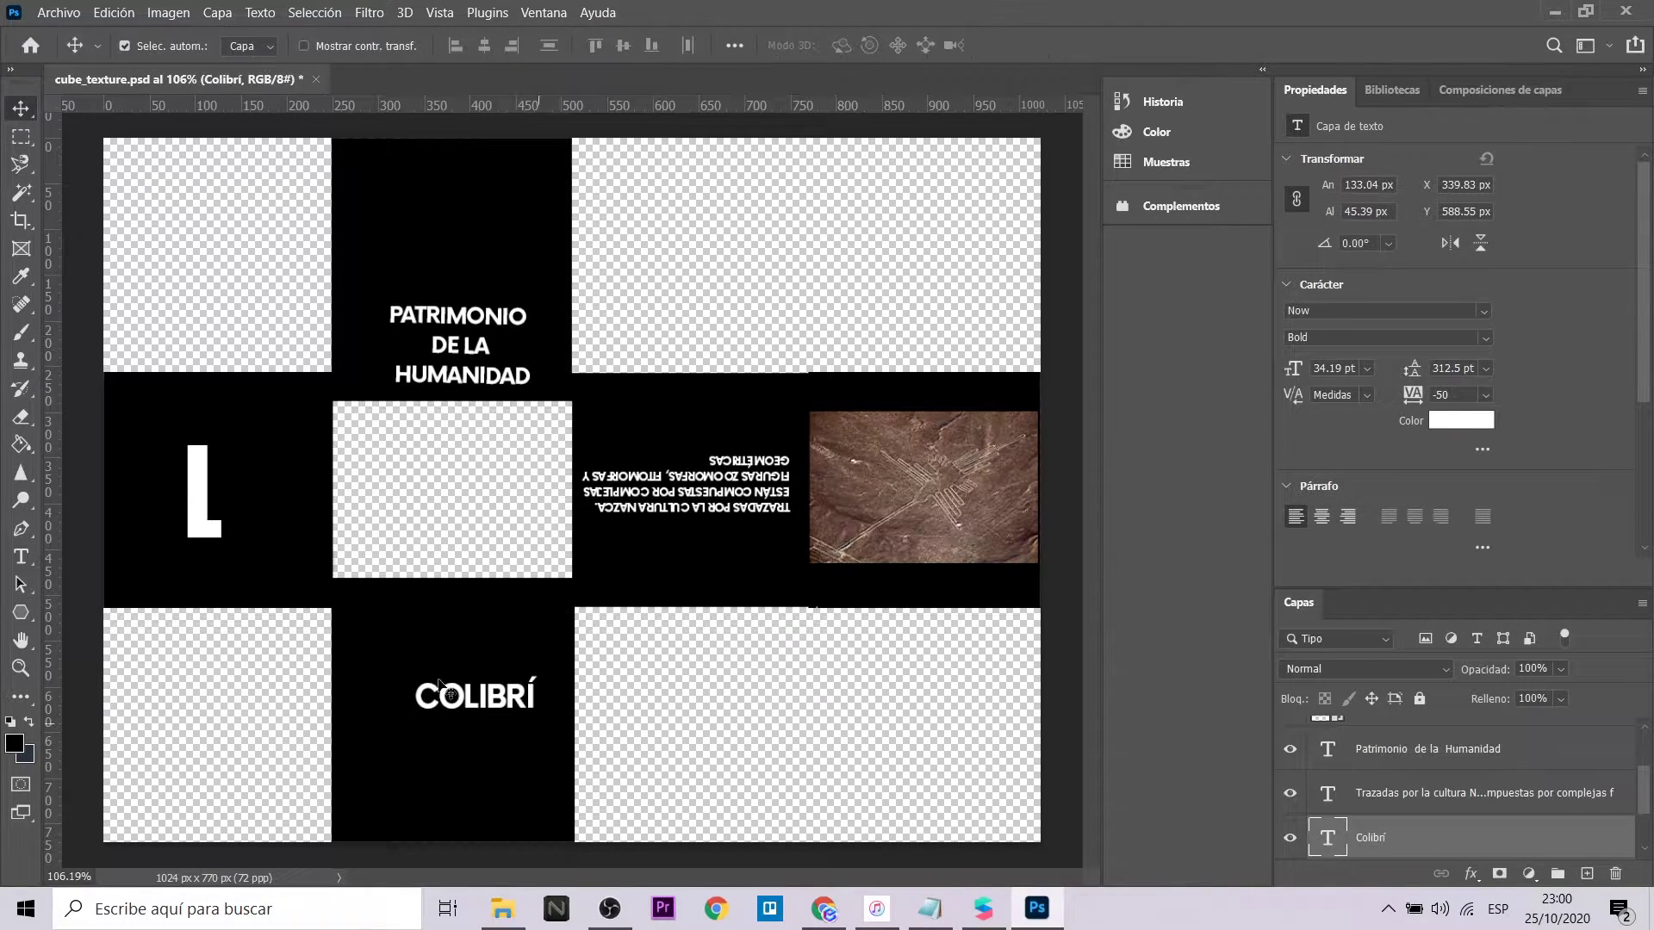
{"action": "left_click_drag", "start_coordinate": [454, 652], "coordinate": [457, 656]}
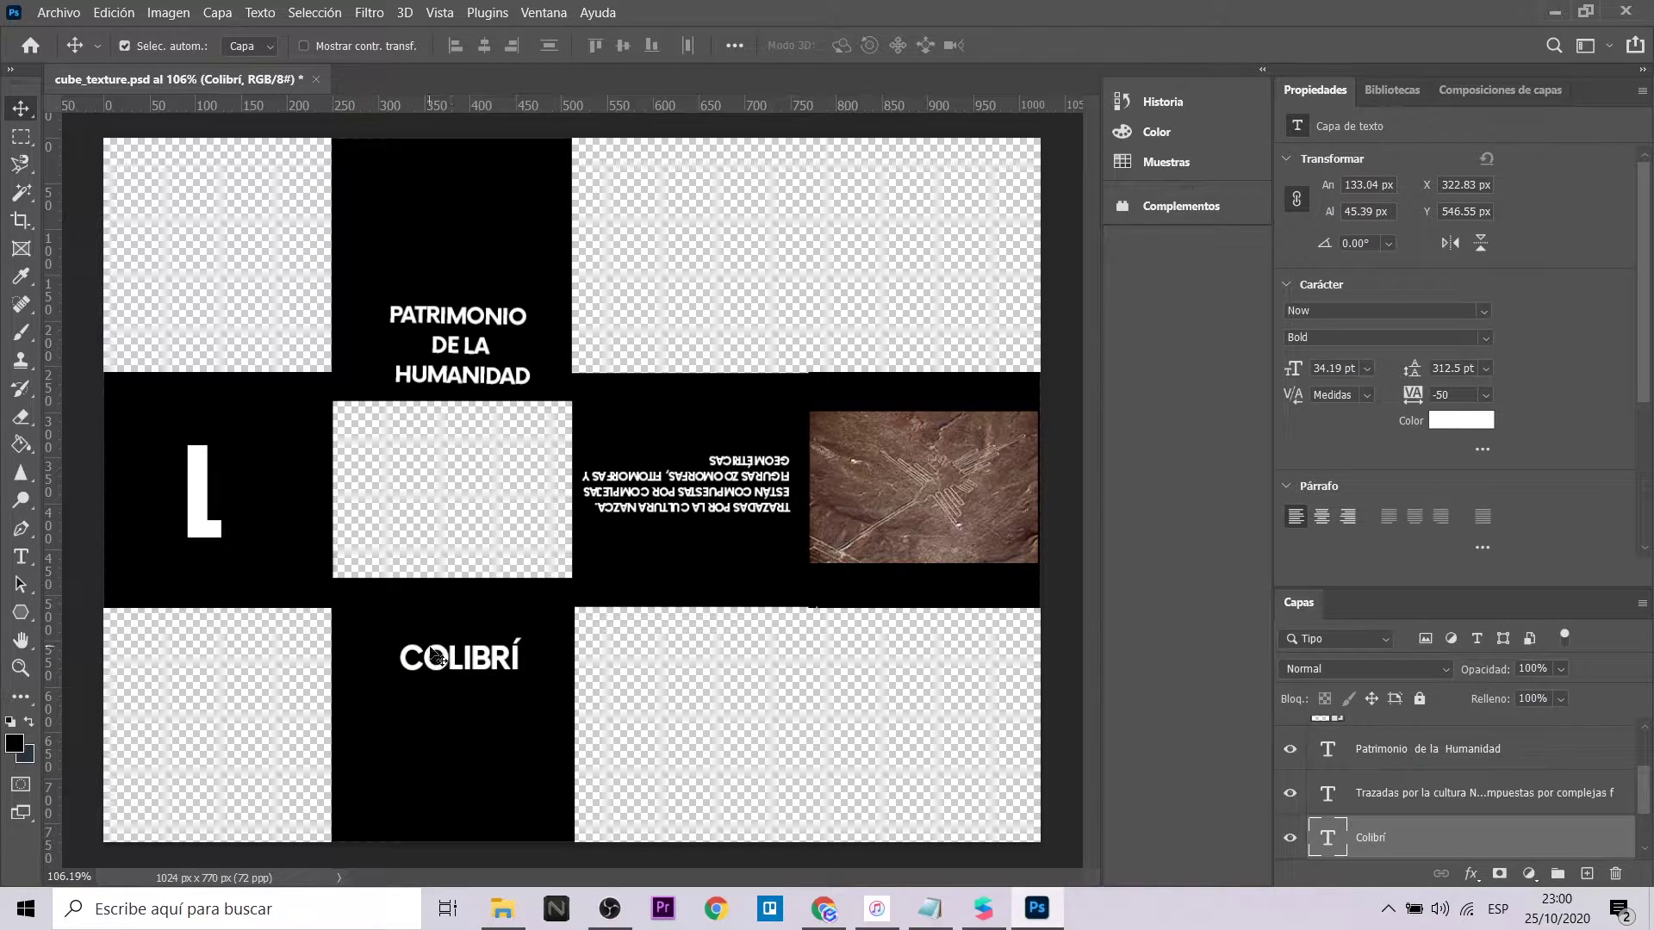
Step: Export the texture as a PNG named cube_texture_colibri in the Tutorial folder
{"action": "left_click", "coordinate": [59, 12]}
{"action": "mouse_move", "coordinate": [310, 311]}
{"action": "left_click", "coordinate": [456, 329]}
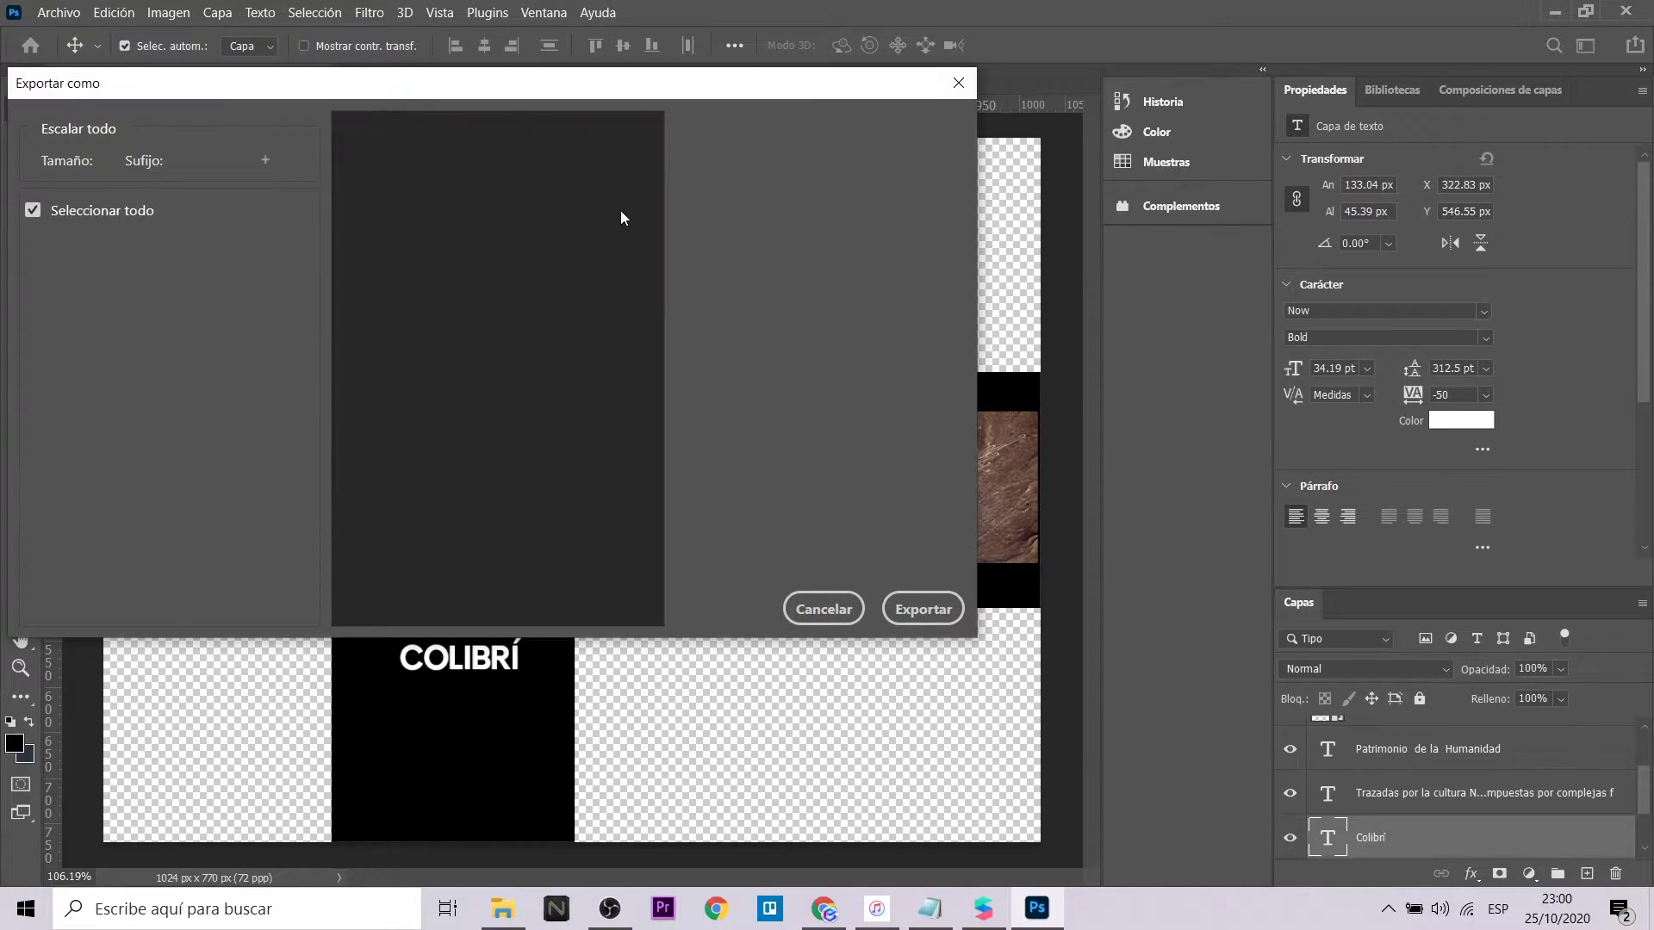
{"action": "left_click", "coordinate": [917, 609]}
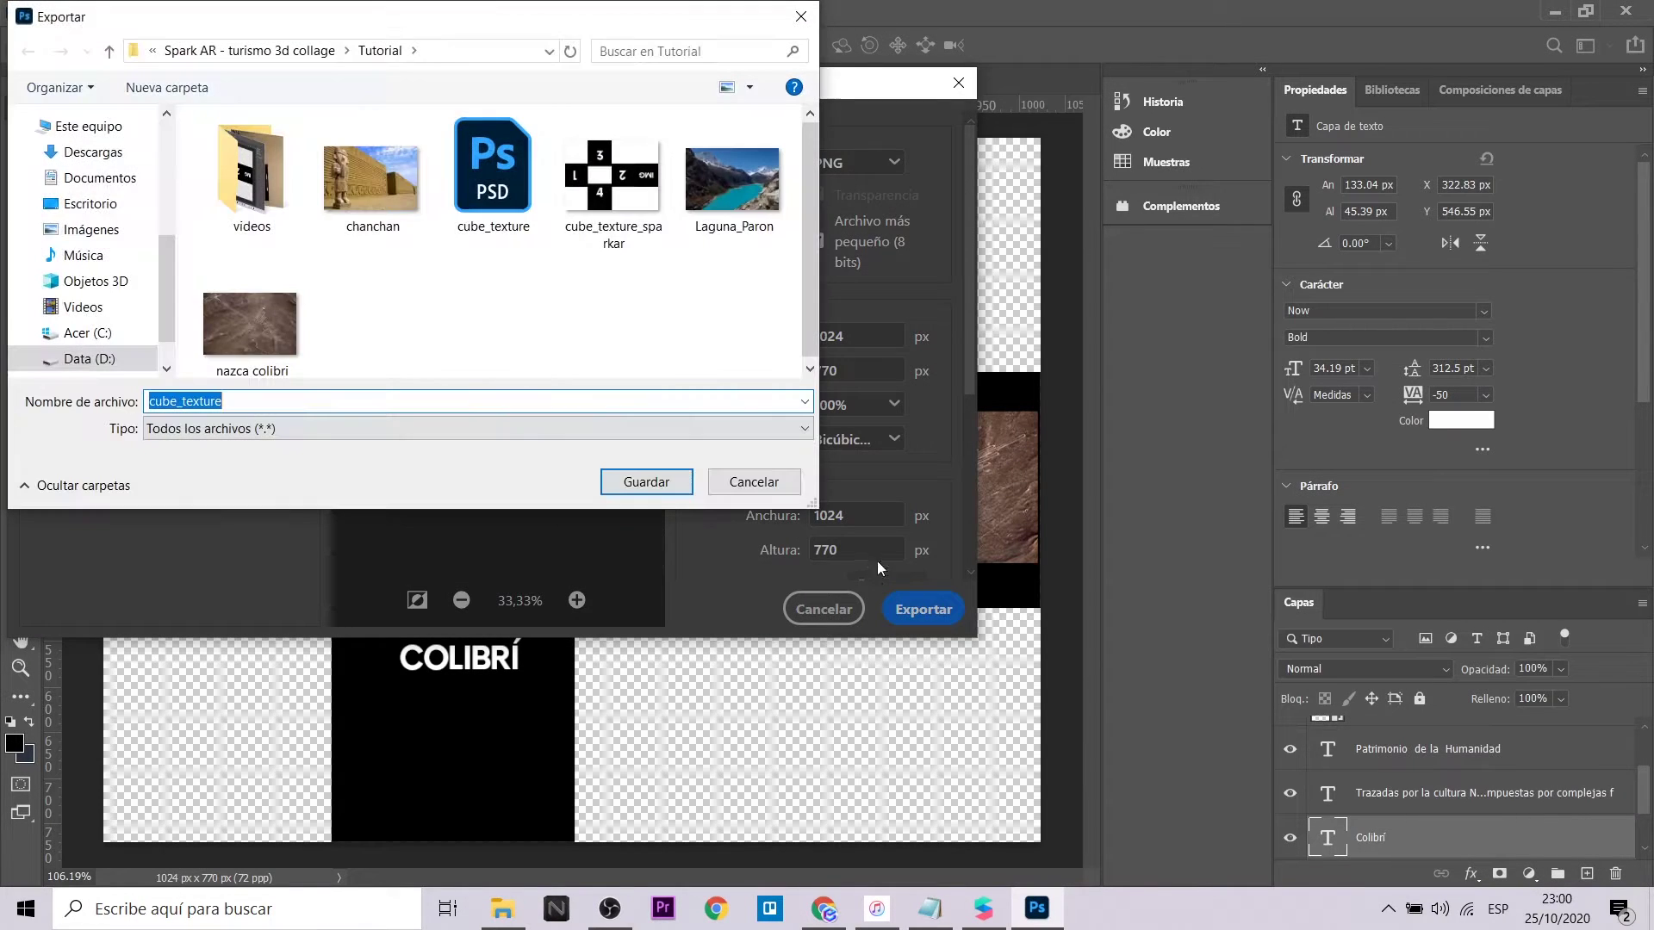
{"action": "type", "text": "_coli"}
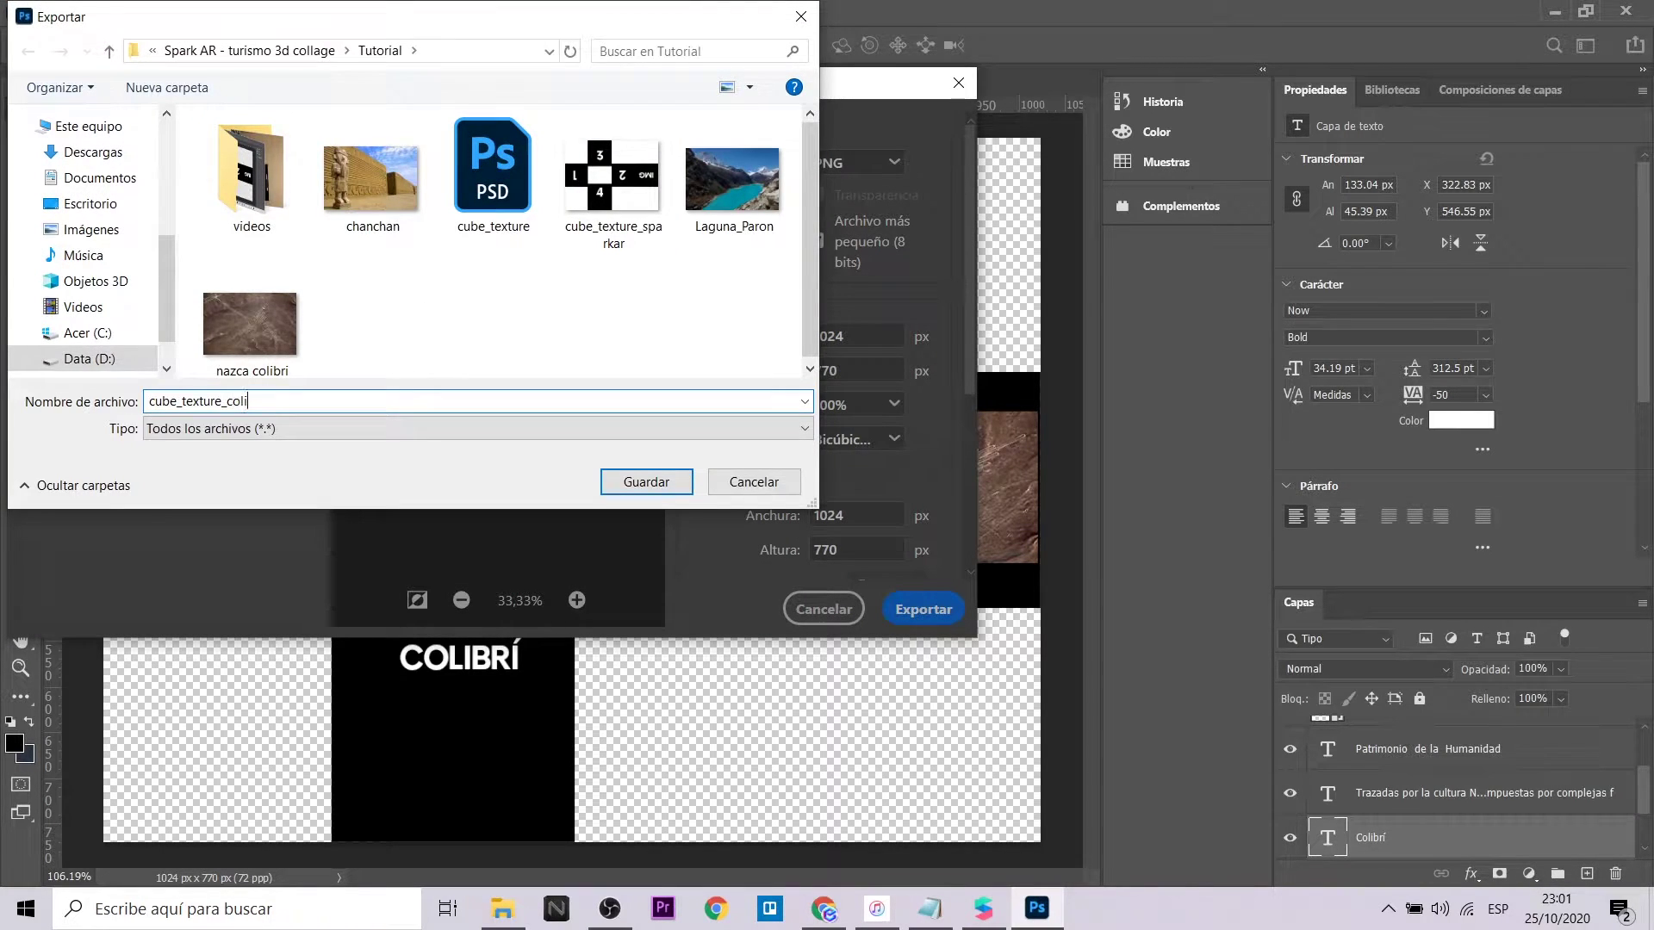
{"action": "key", "text": "Return"}
Step: Switch to Spark AR, import cube_texture_colibri from the Tutorial folder into the assets and enable No compression for it
{"action": "left_click", "coordinate": [984, 908]}
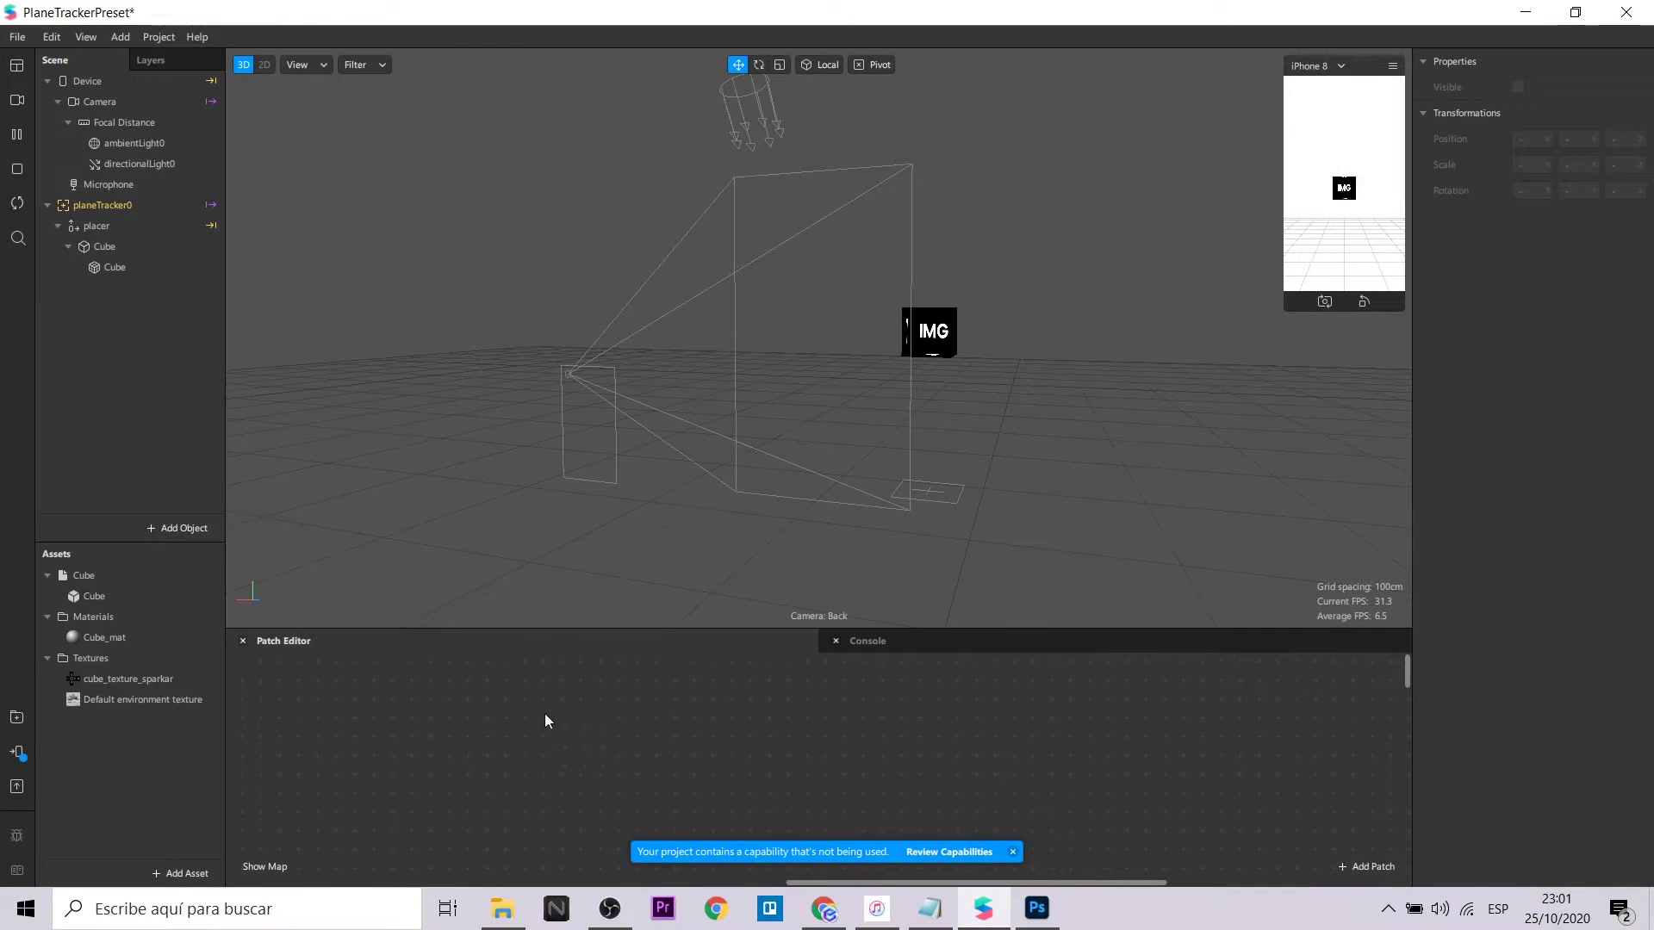
{"action": "left_click", "coordinate": [504, 911]}
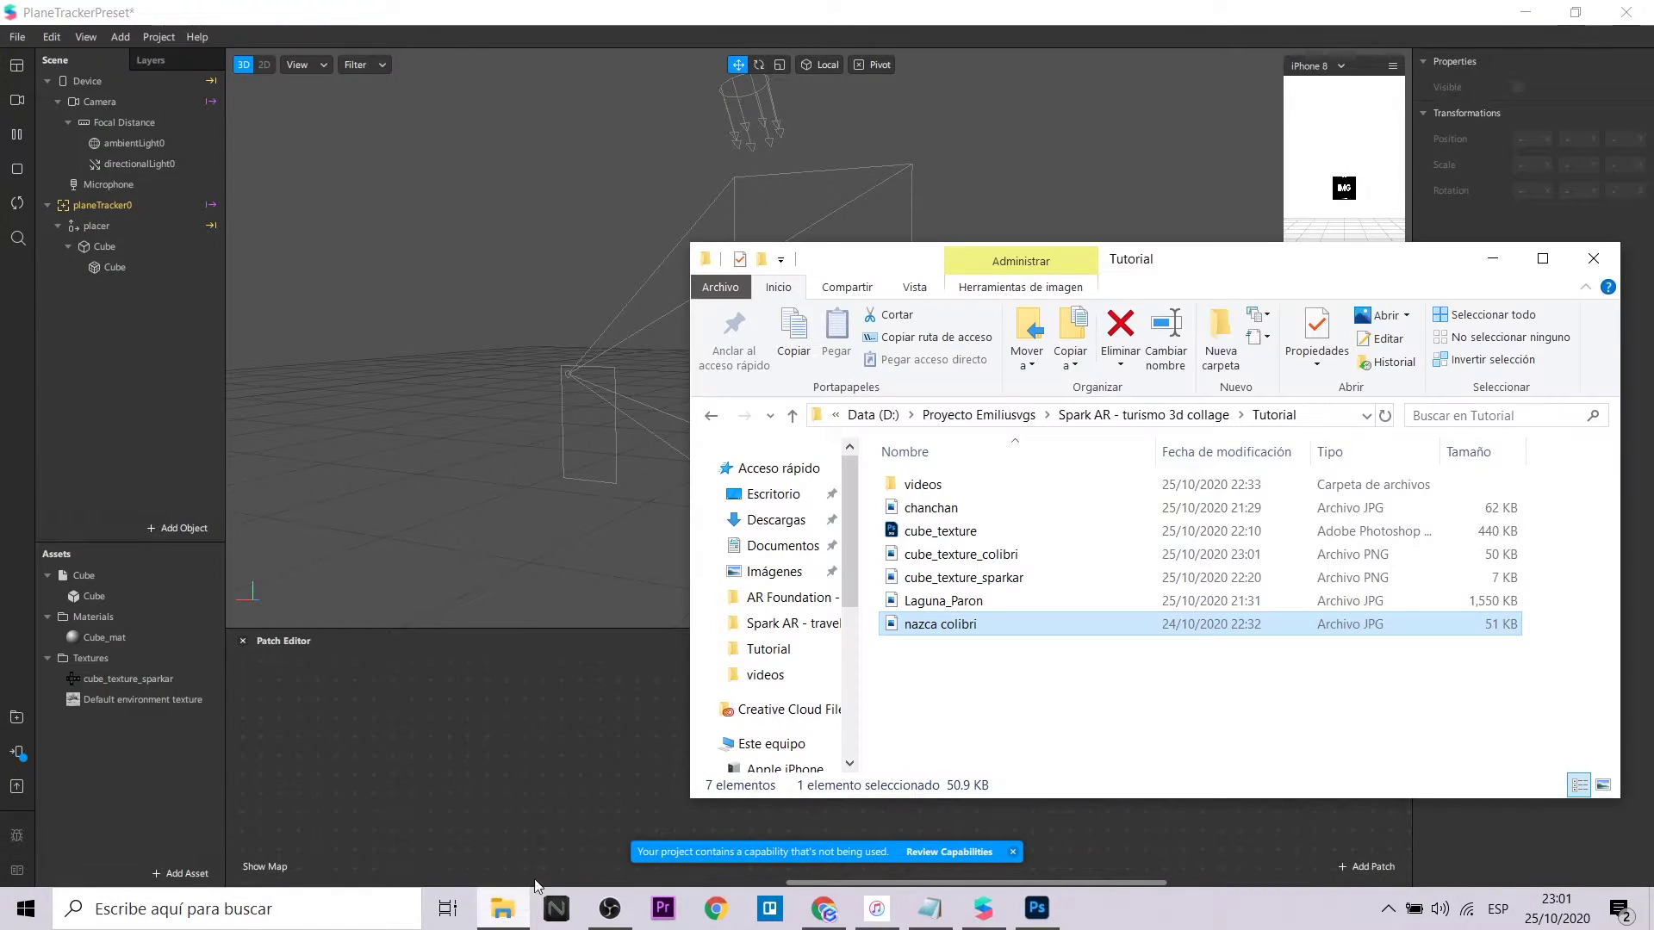
{"action": "left_click", "coordinate": [1017, 579]}
{"action": "left_click_drag", "start_coordinate": [1002, 559], "coordinate": [157, 755]}
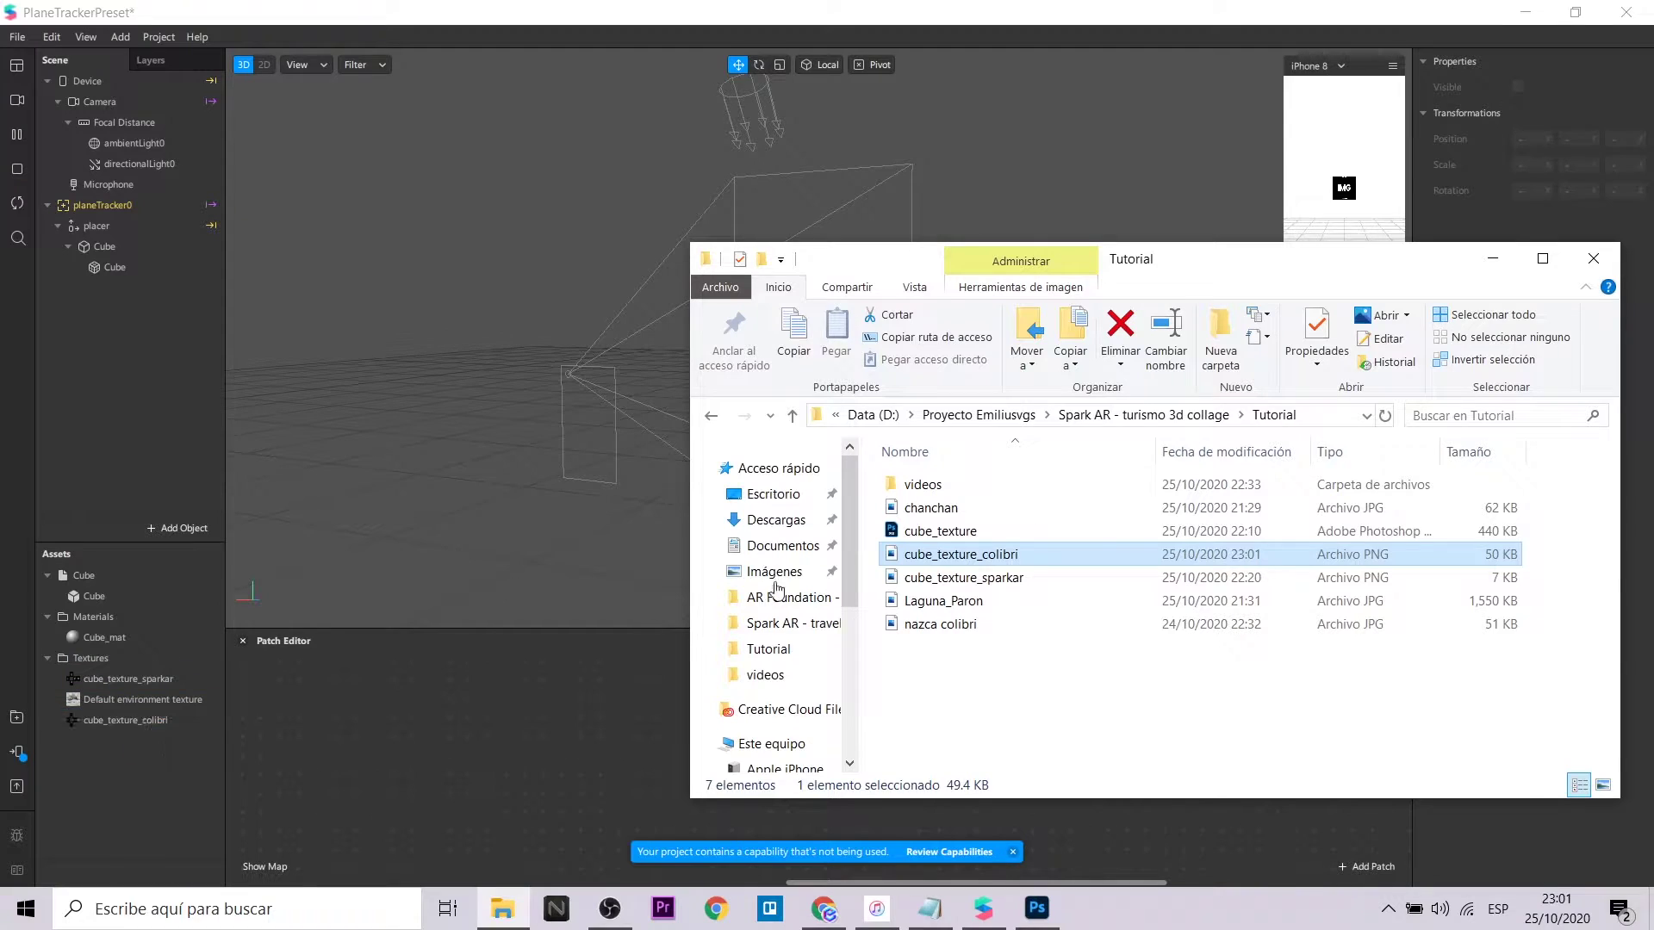
{"action": "left_click", "coordinate": [1493, 260]}
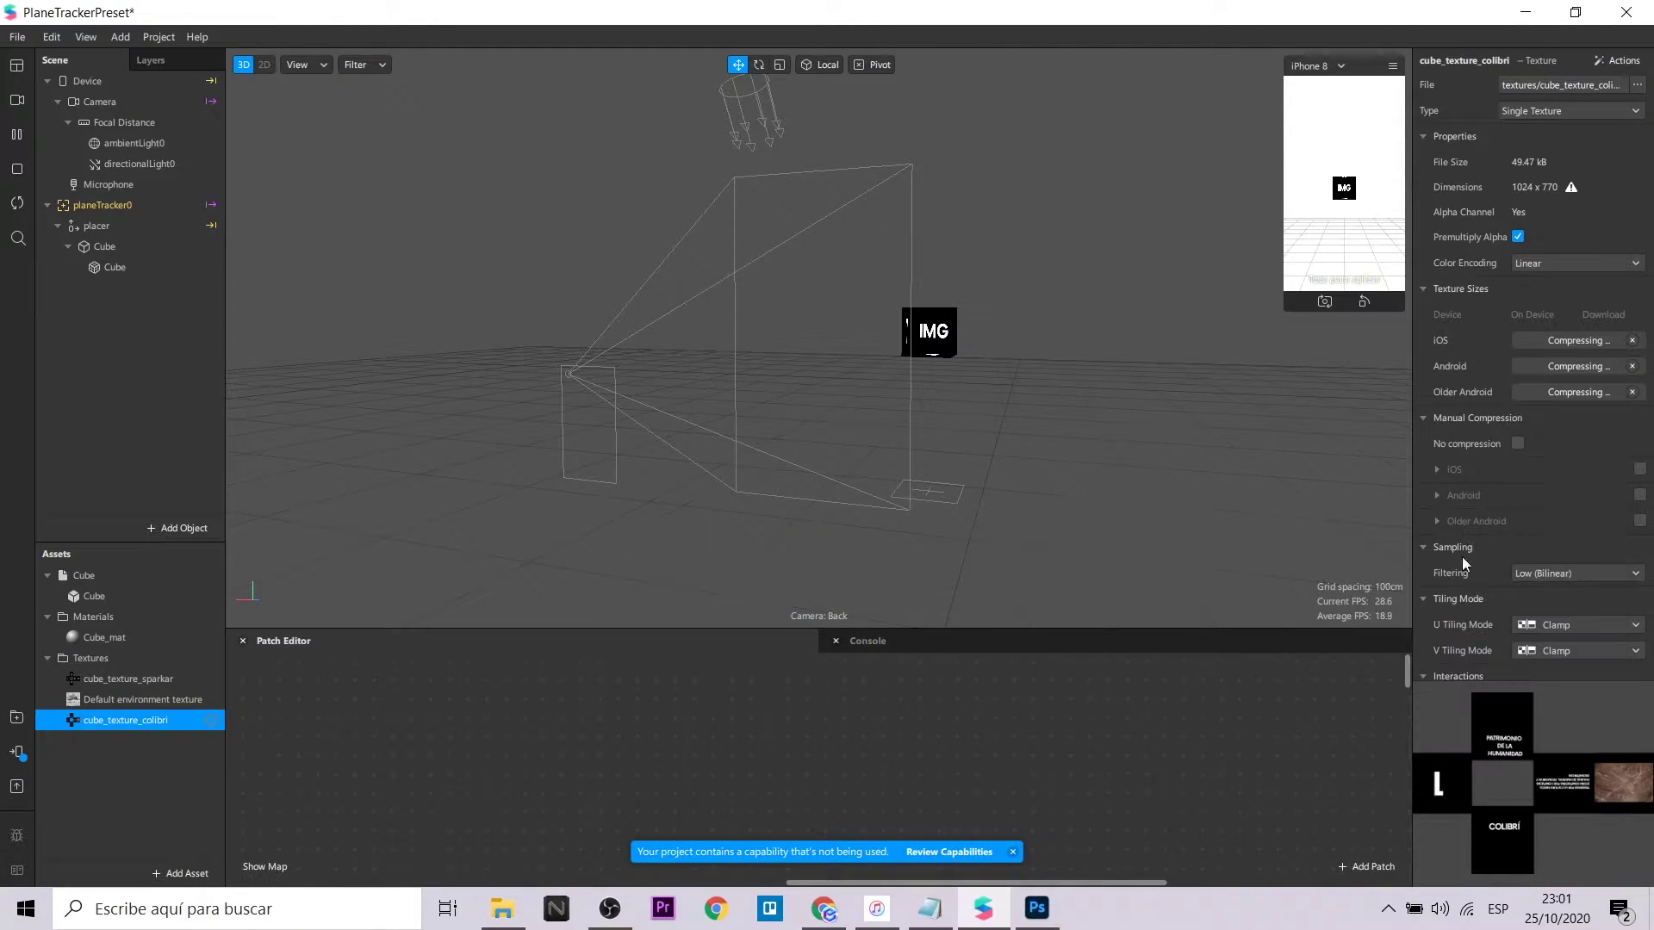
{"action": "left_click", "coordinate": [1517, 444]}
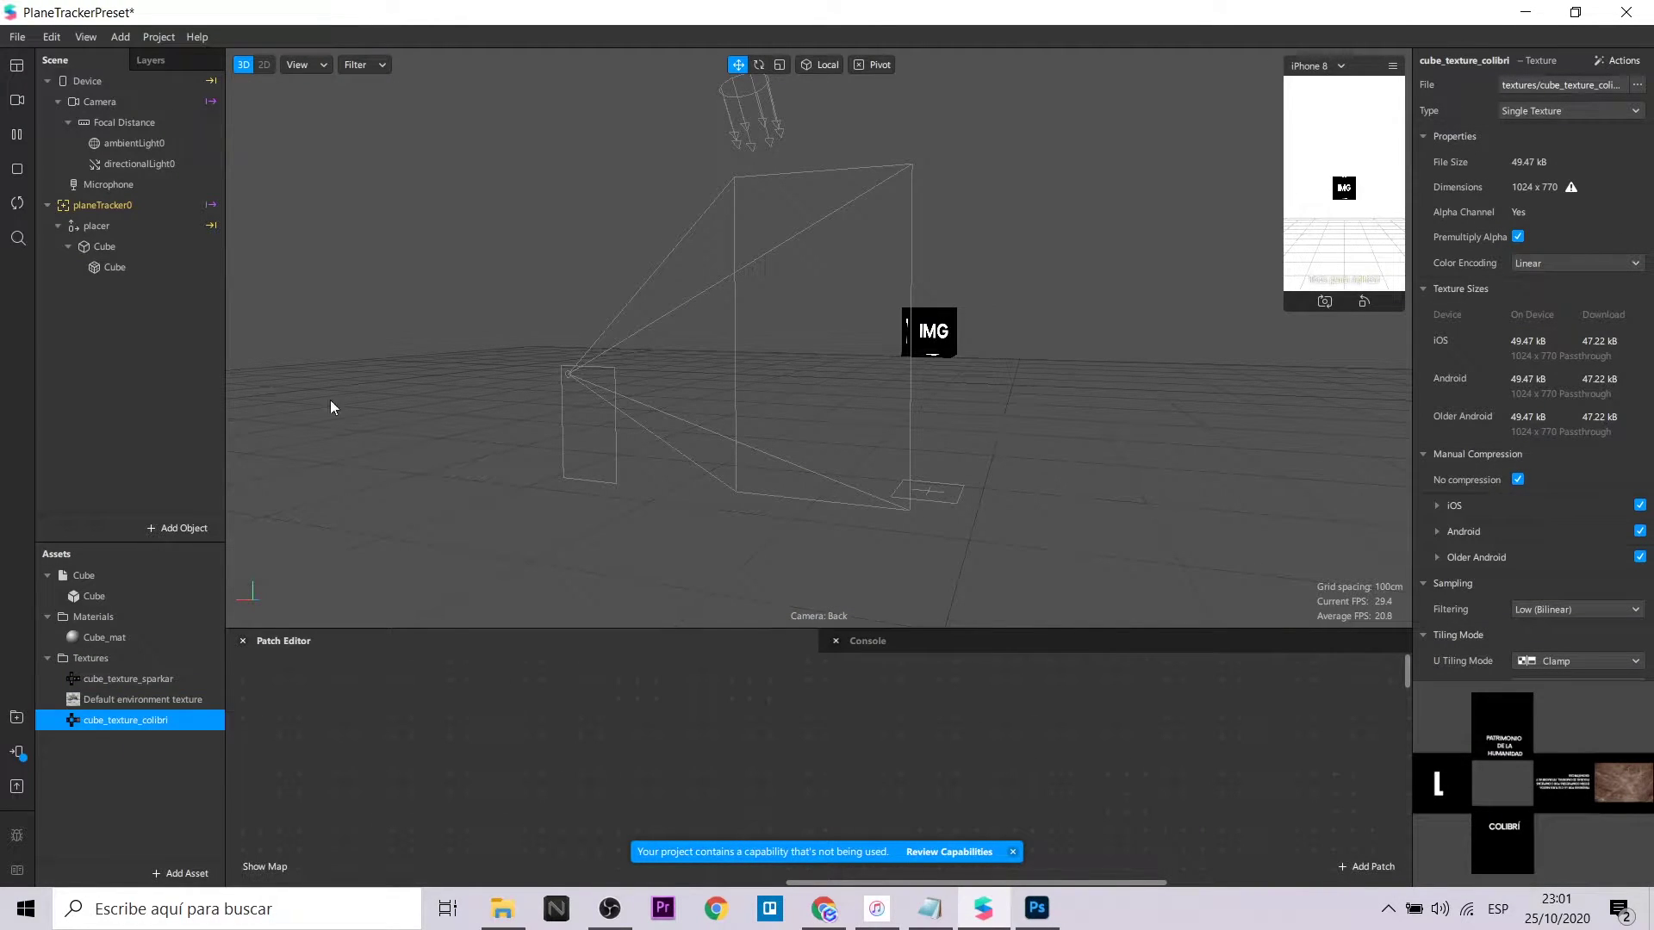
Step: Assign cube_texture_colibri as the diffuse texture of the Cube_mat material
{"action": "left_click", "coordinate": [100, 638]}
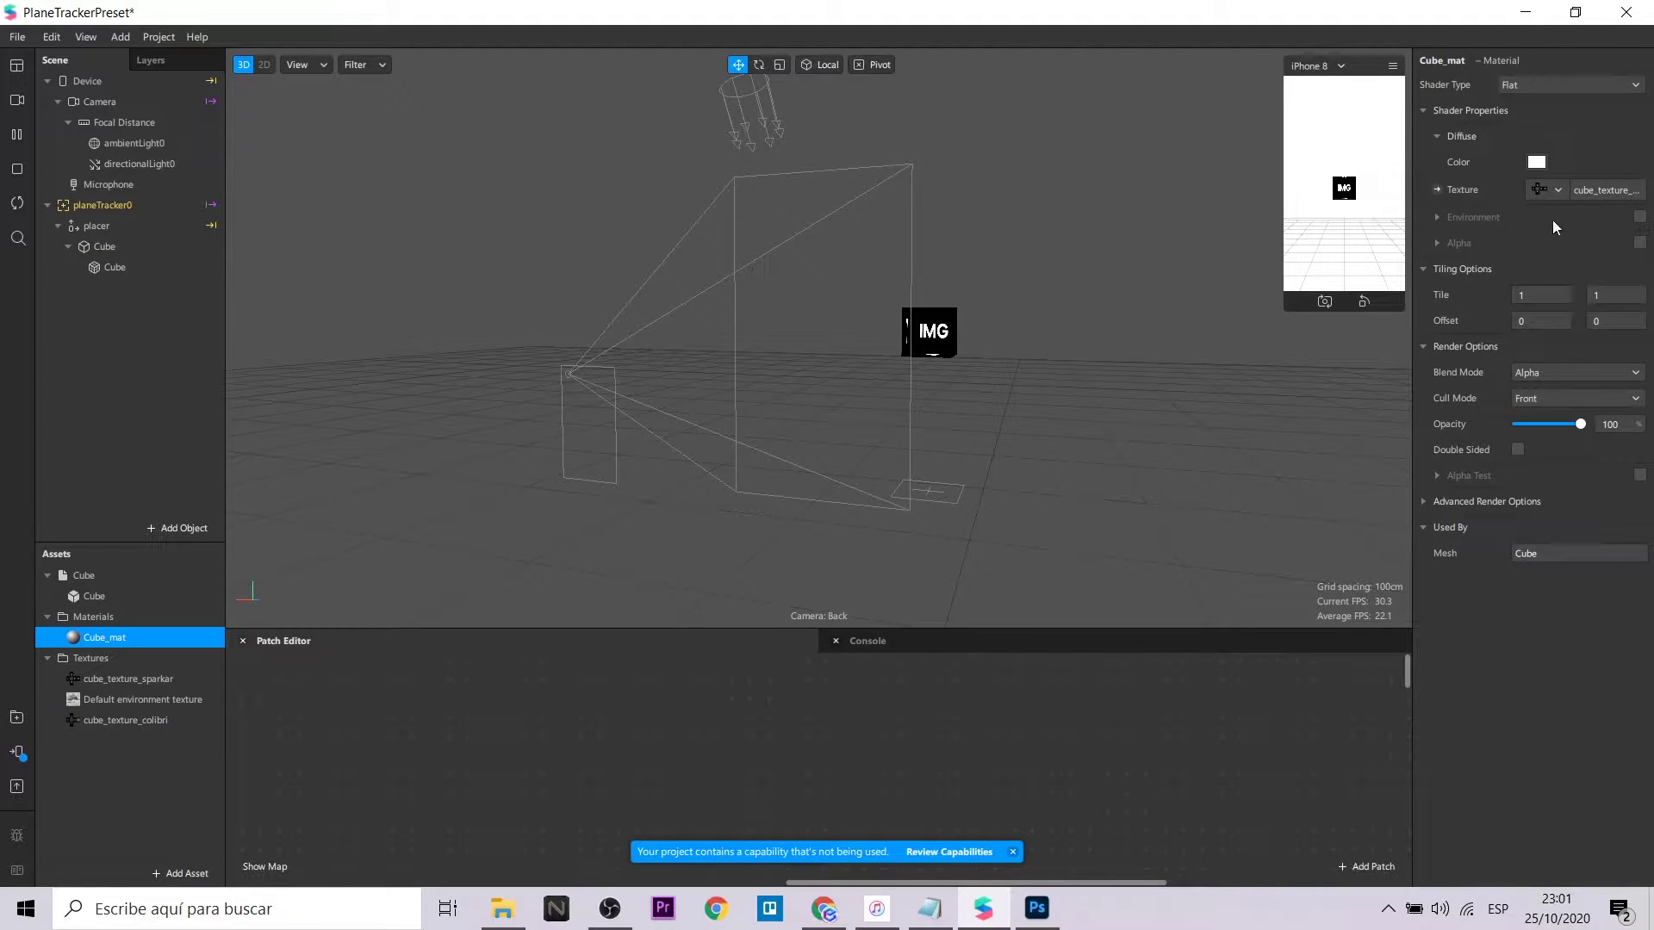
{"action": "left_click", "coordinate": [1548, 189]}
{"action": "left_click", "coordinate": [1547, 245]}
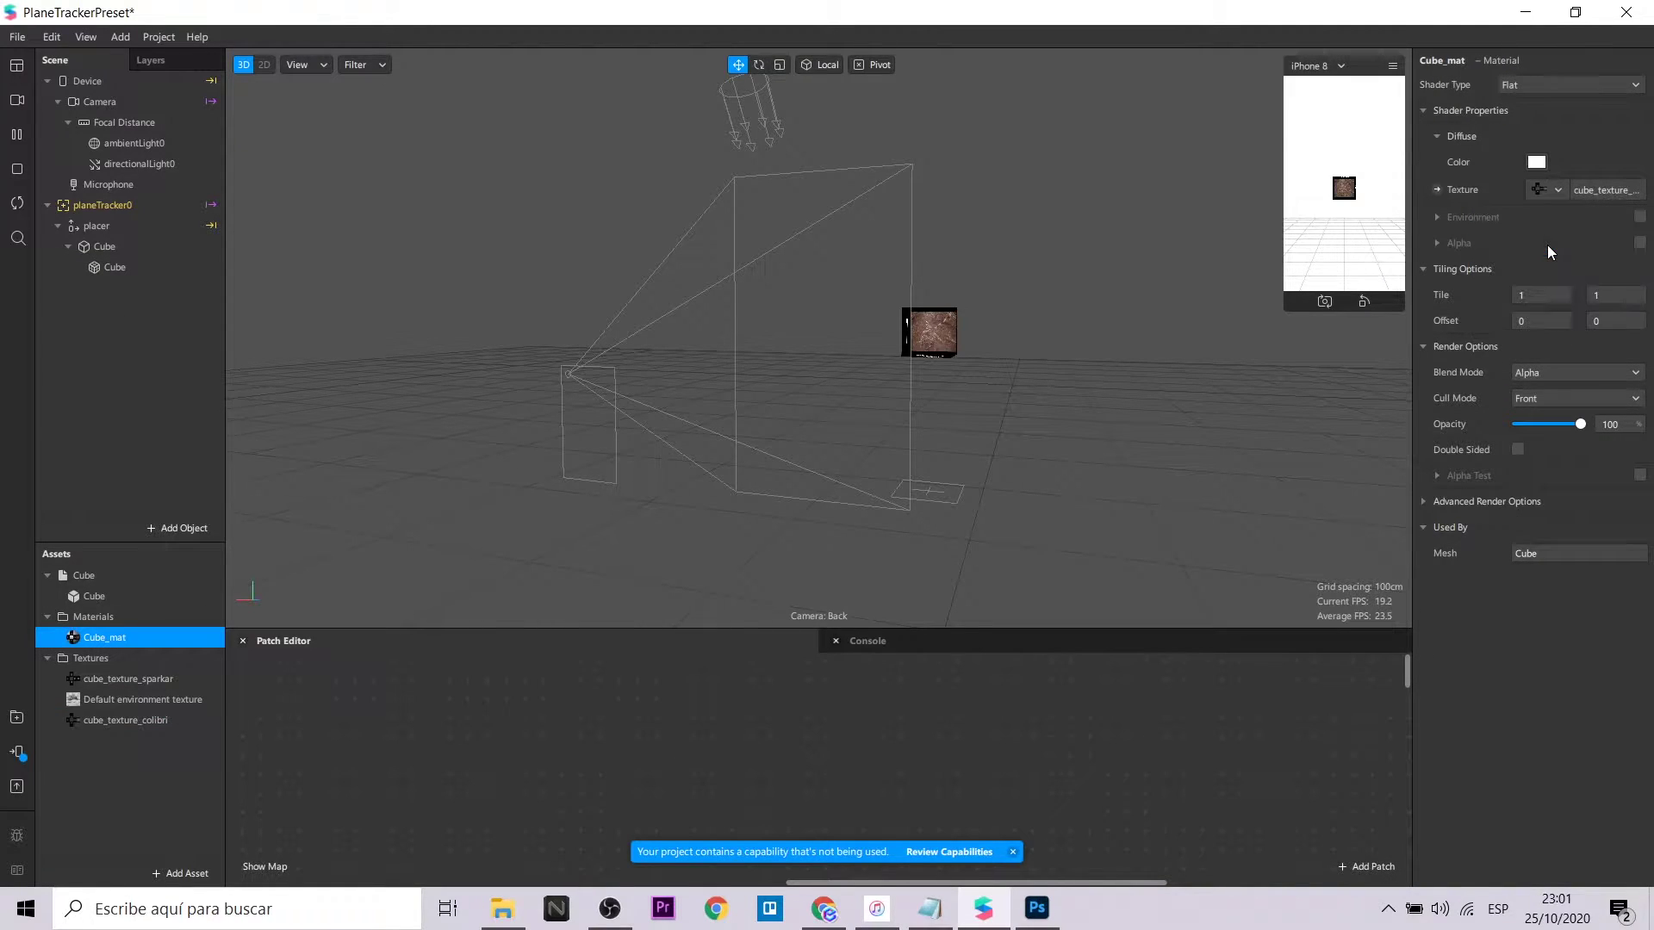
{"action": "left_click_drag", "start_coordinate": [730, 432], "coordinate": [865, 341]}
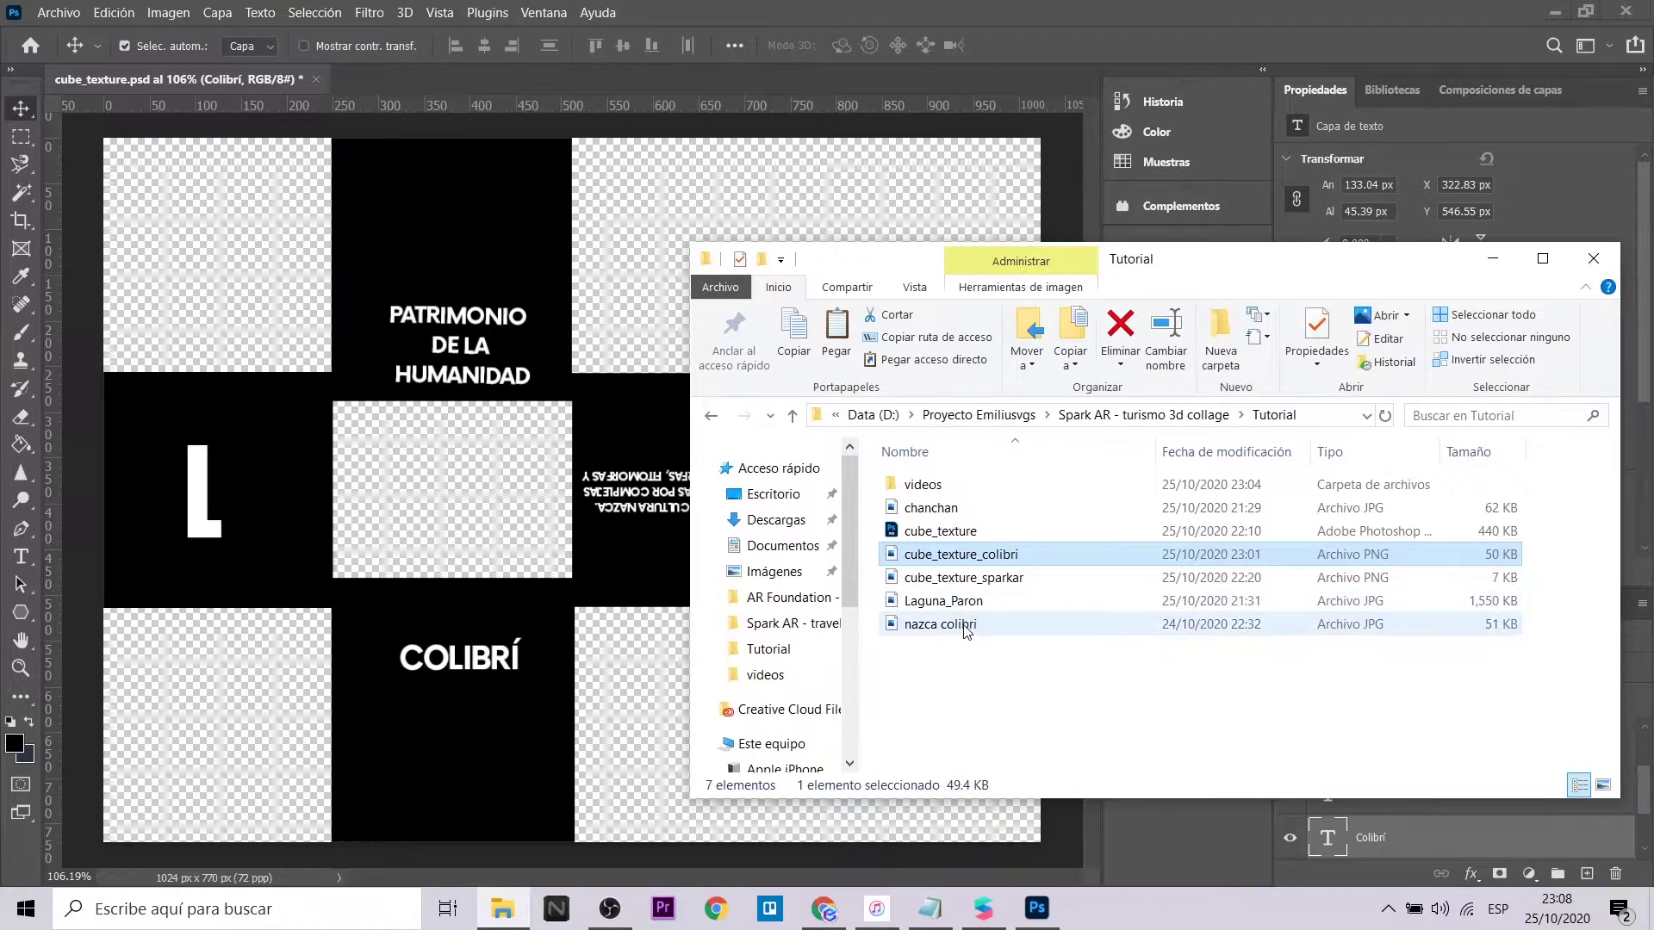
Step: Place the chanchan image from the Tutorial folder into the cube_texture document and flip it vertically
{"action": "left_click", "coordinate": [951, 510]}
{"action": "left_click_drag", "start_coordinate": [508, 521], "coordinate": [508, 520]}
{"action": "right_click", "coordinate": [600, 425]}
{"action": "left_click", "coordinate": [659, 766]}
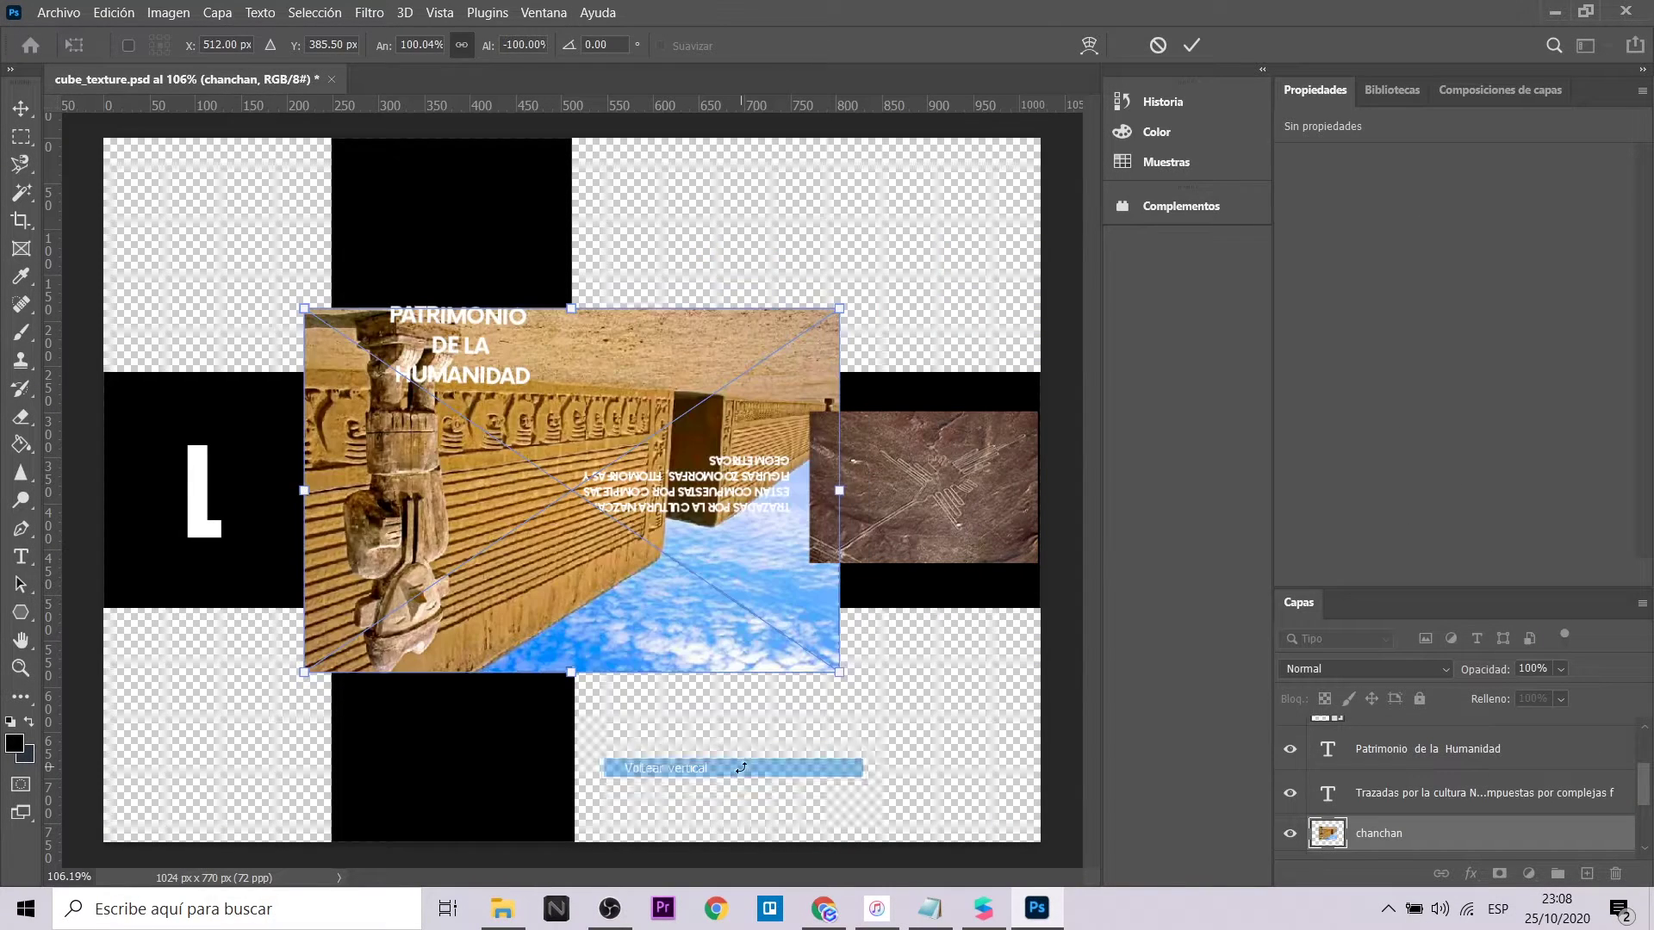
Step: Scale the chanchan image to about 247 px wide, fit it over the rightmost face's photo and hide the nazca colibri layer
{"action": "left_click_drag", "start_coordinate": [839, 309], "coordinate": [499, 539]}
{"action": "left_click_drag", "start_coordinate": [385, 617], "coordinate": [890, 482]}
{"action": "left_click_drag", "start_coordinate": [1007, 537], "coordinate": [1038, 561]}
{"action": "left_click_drag", "start_coordinate": [973, 516], "coordinate": [947, 527]}
{"action": "scroll", "coordinate": [1343, 816], "scroll_direction": "down", "scroll_amount": 1}
{"action": "scroll", "coordinate": [1318, 810], "scroll_direction": "up", "scroll_amount": 2}
{"action": "left_click", "coordinate": [1290, 780]}
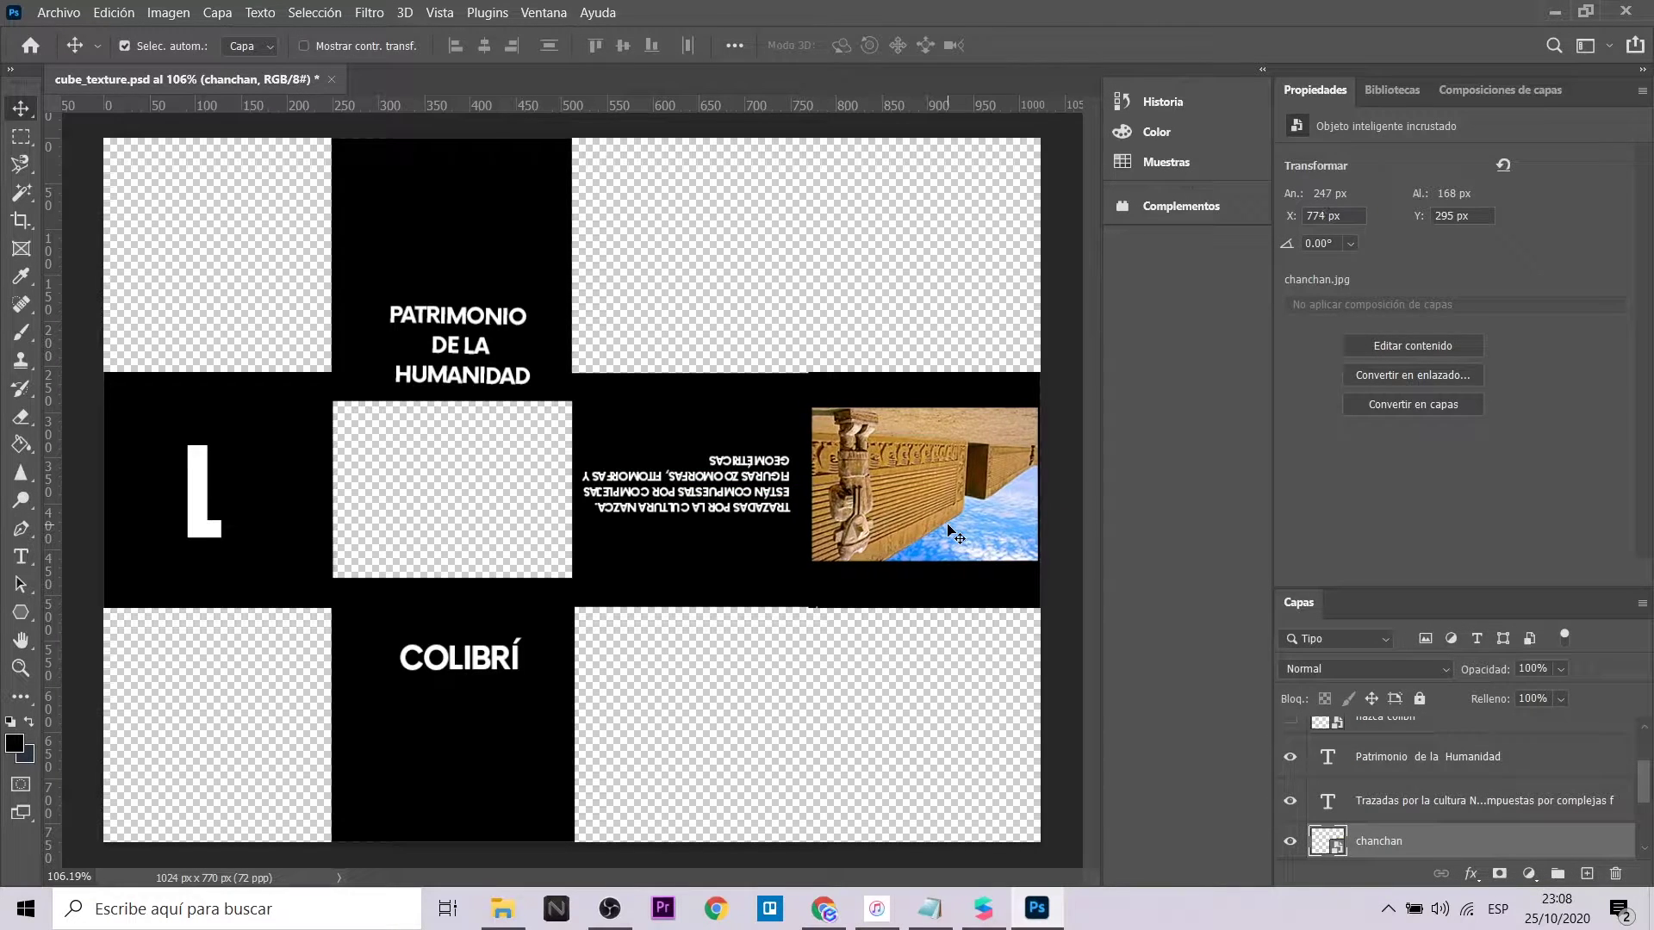
Step: Resize the chanchan image to about 249 px wide and align it on the rightmost face at about X 771, Y 294 px
{"action": "key", "text": "ctrl+t"}
{"action": "left_click_drag", "start_coordinate": [894, 431], "coordinate": [887, 429]}
{"action": "key", "text": "Right"}
{"action": "key", "text": "Right"}
{"action": "key", "text": "Right"}
{"action": "key", "text": "Right"}
{"action": "key", "text": "Right"}
{"action": "key", "text": "Right"}
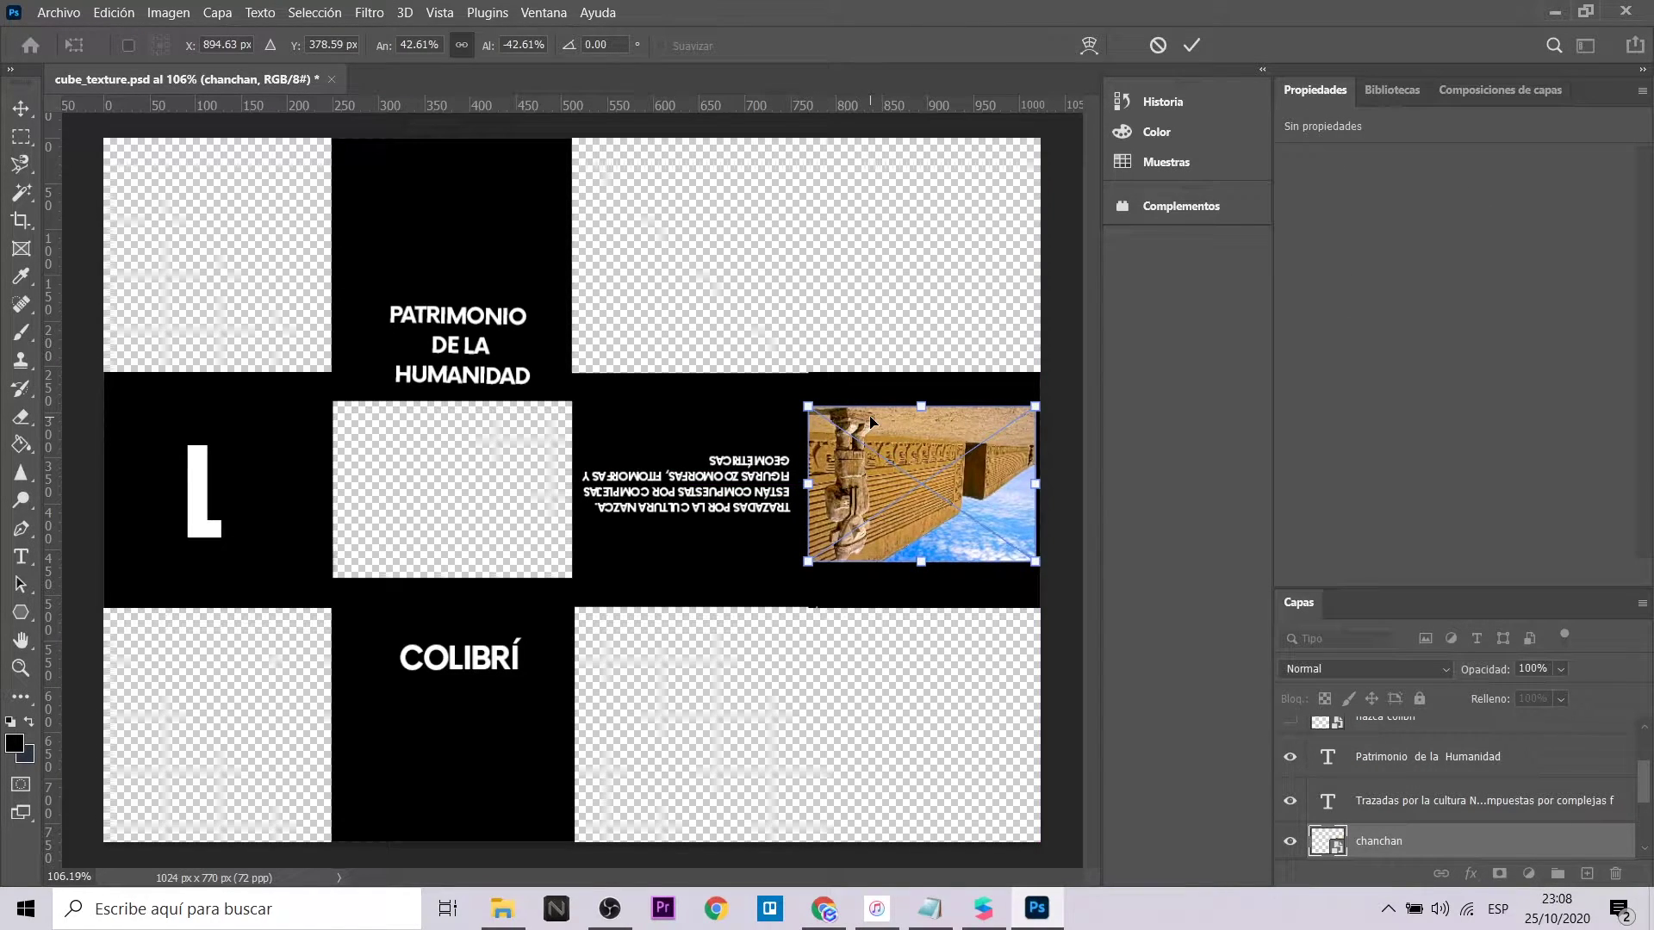
{"action": "key", "text": "Return"}
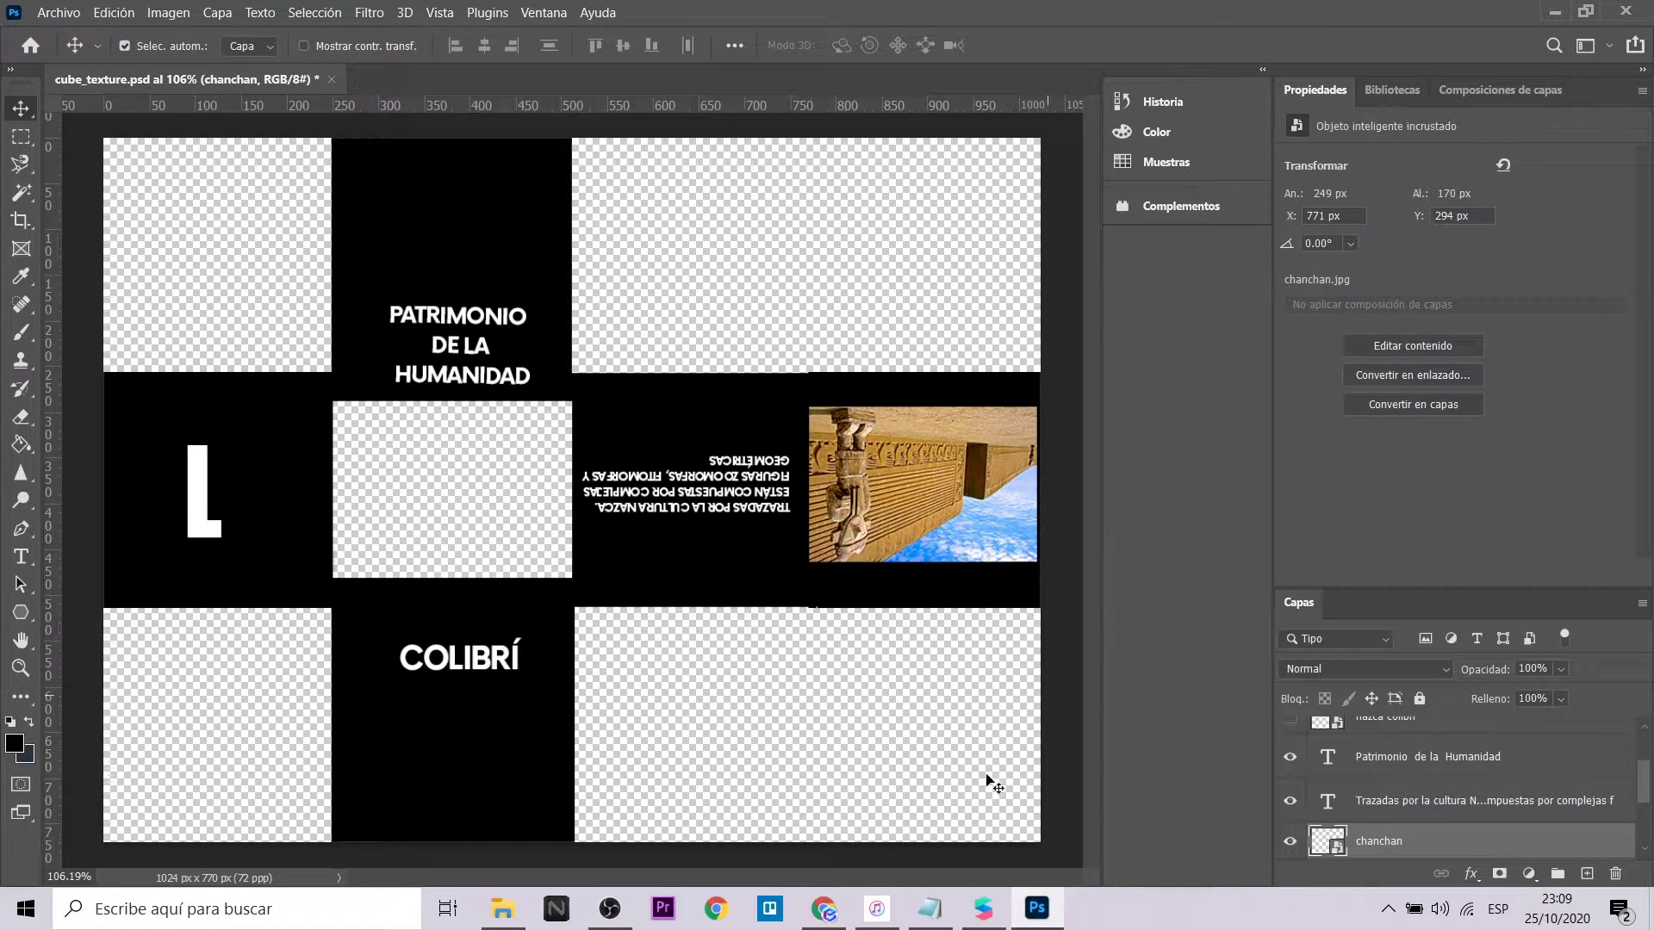
Step: Replace the upside-down description with "Creado por la cultura Chimú. Es la ciudad construida de adobe más grande de América" and reposition it
{"action": "left_click", "coordinate": [752, 476]}
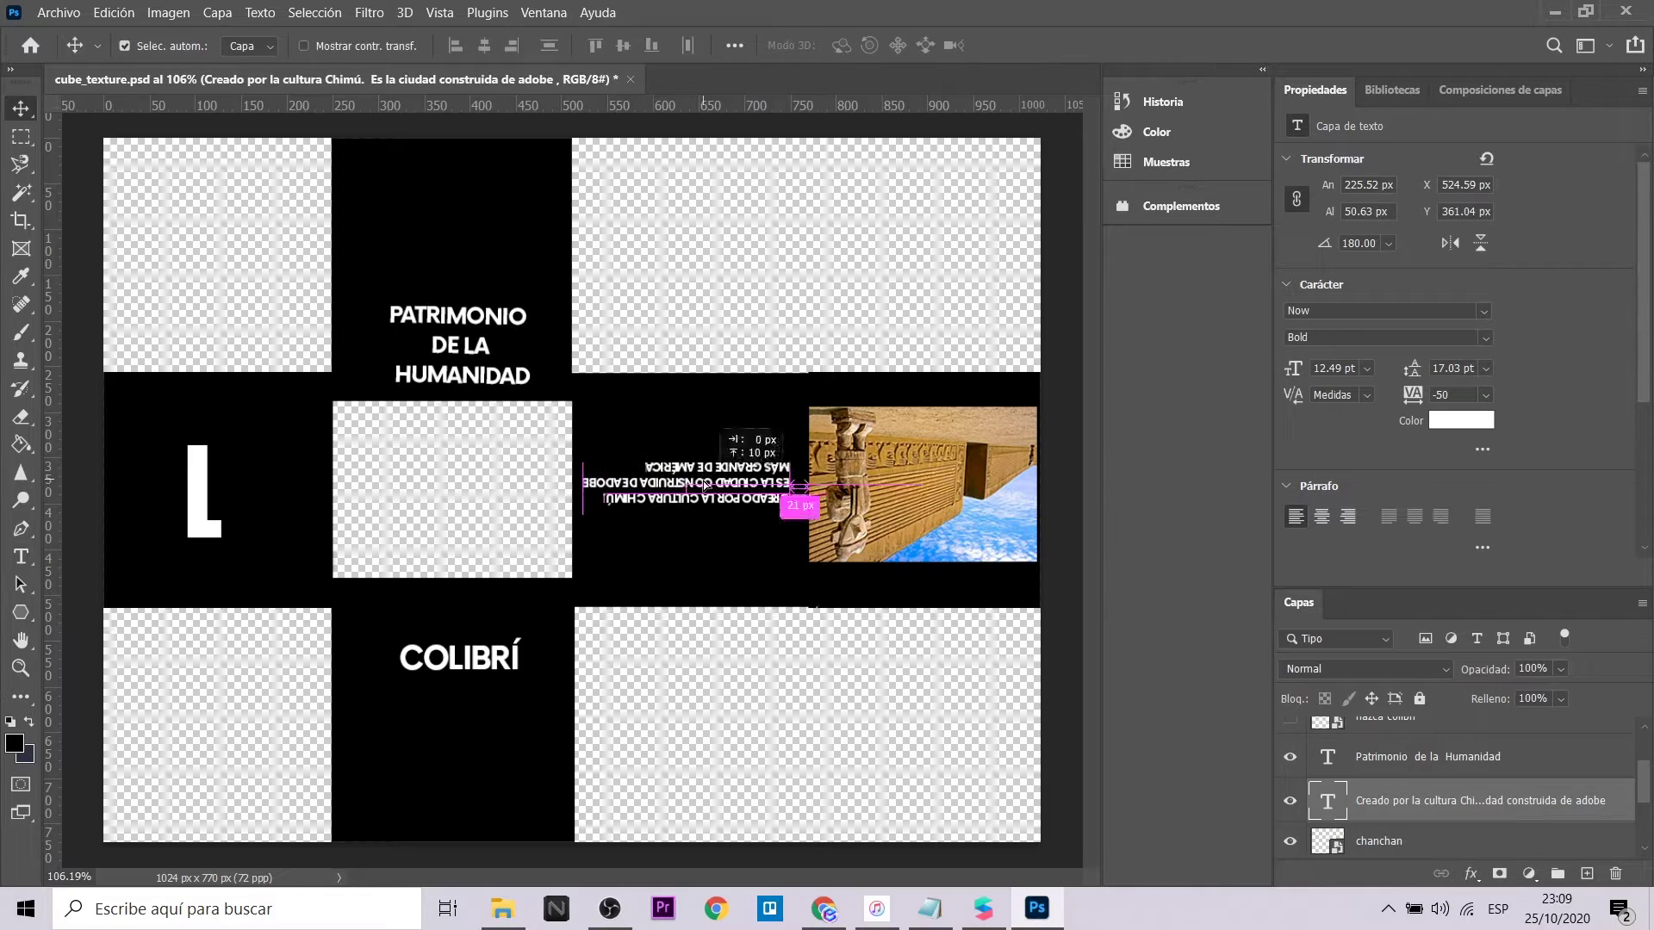
{"action": "key", "text": "ctrl+t"}
{"action": "left_click_drag", "start_coordinate": [791, 508], "coordinate": [797, 510]}
{"action": "key", "text": "Return"}
Step: Change the COLIBRÍ title to "Chan Chan" and centre it on the lower face of the texture
{"action": "double_click", "coordinate": [458, 656]}
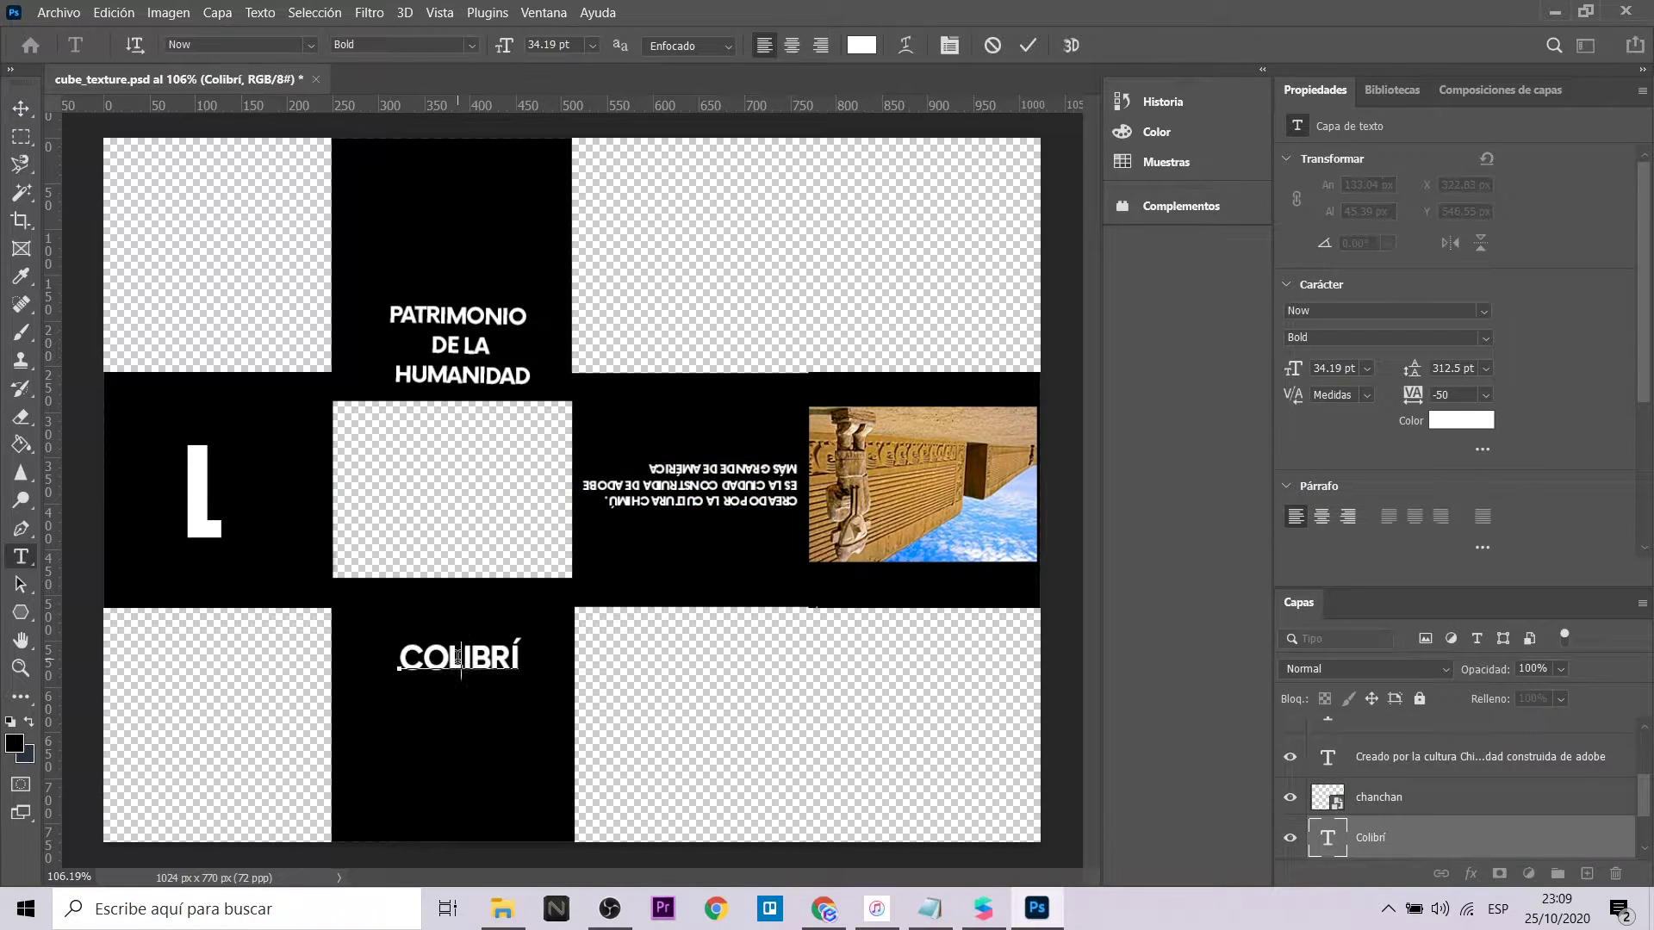
{"action": "left_click", "coordinate": [21, 107]}
{"action": "left_click_drag", "start_coordinate": [491, 663], "coordinate": [459, 663]}
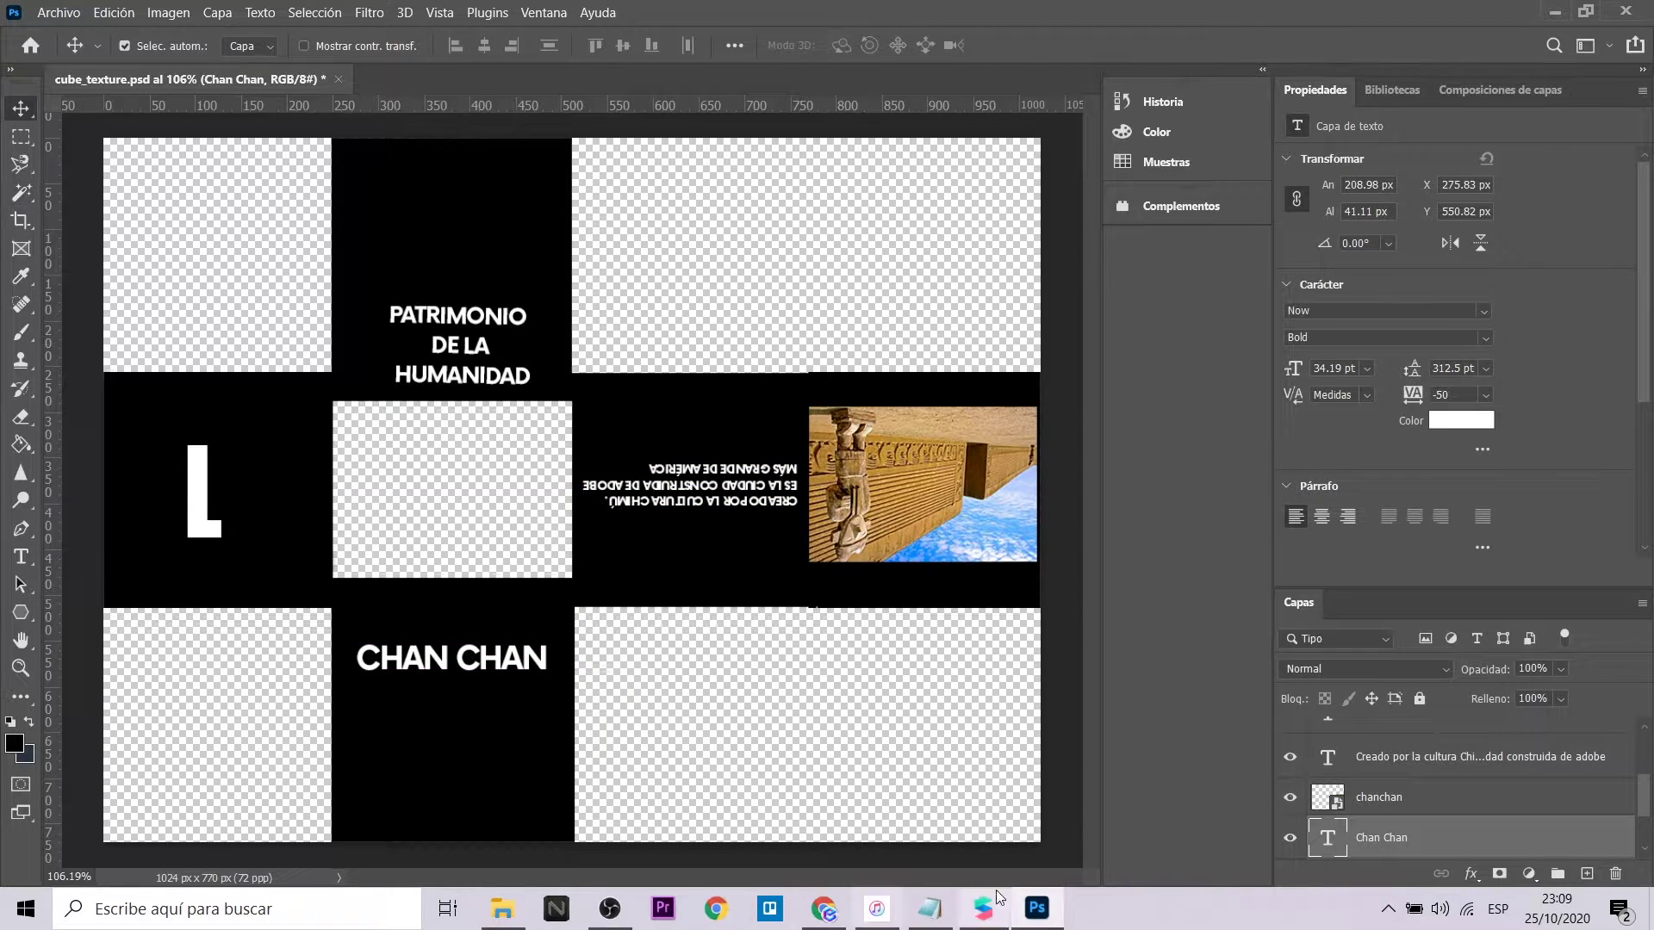
Step: Export the Chan Chan texture as the PNG file cube_texture_chanchan into the Tutorial folder
{"action": "left_click", "coordinate": [59, 12]}
{"action": "mouse_move", "coordinate": [222, 310]}
{"action": "left_click", "coordinate": [404, 327]}
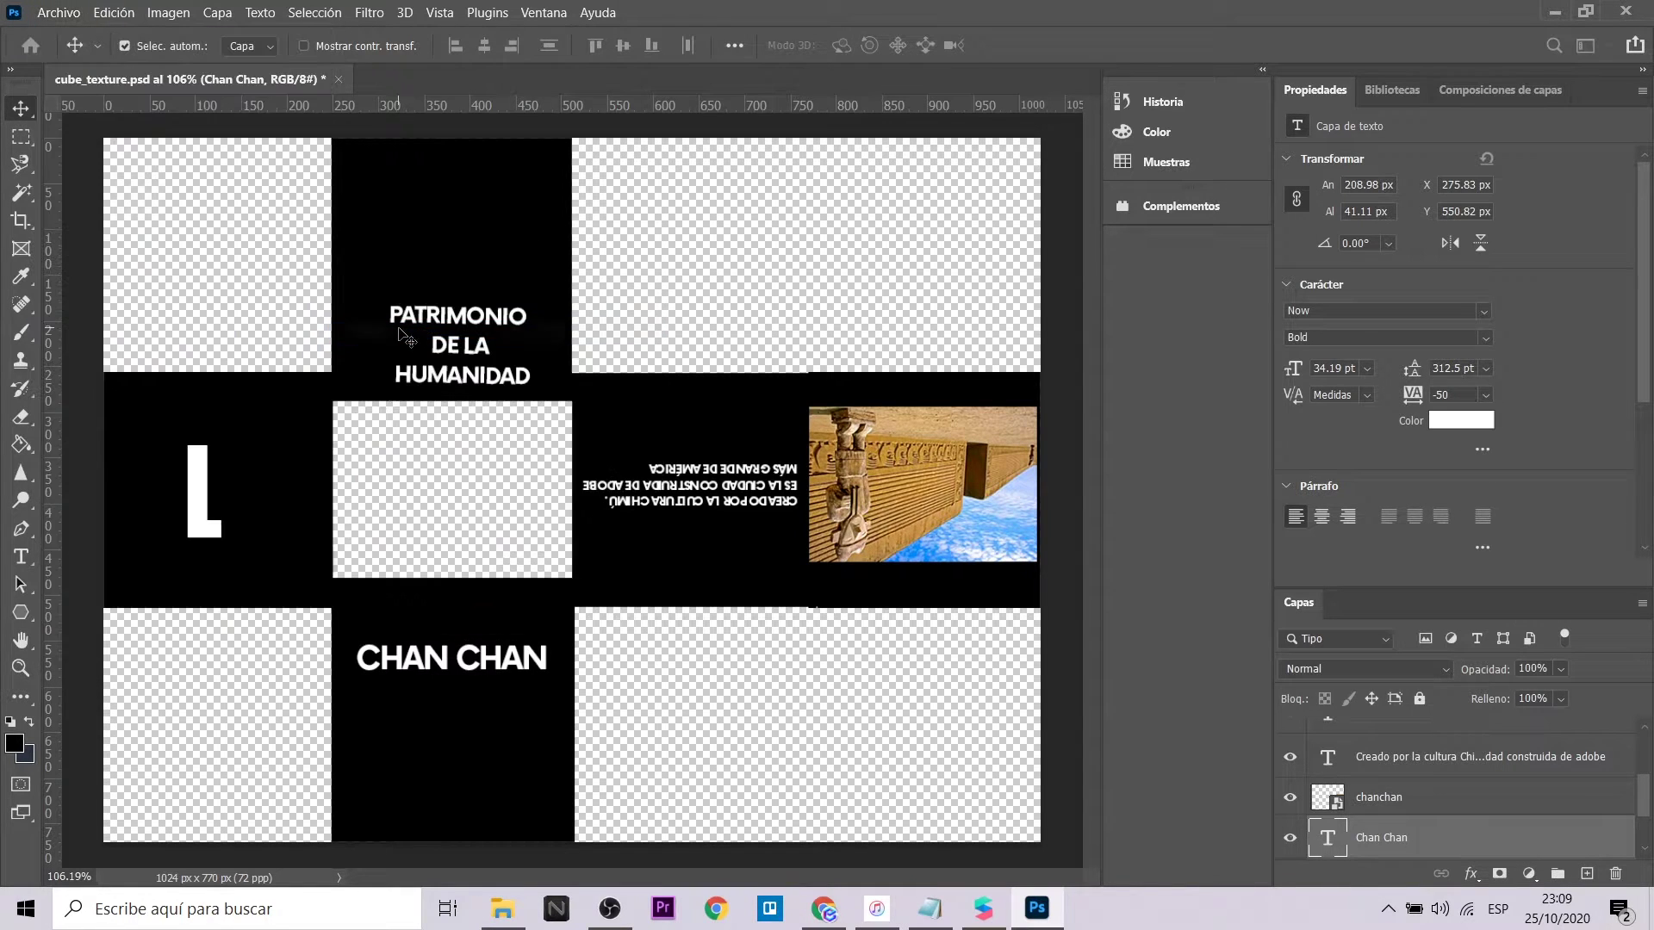
{"action": "left_click", "coordinate": [922, 609]}
{"action": "left_click", "coordinate": [613, 181]}
{"action": "double_click", "coordinate": [241, 400]}
{"action": "key", "text": "Return"}
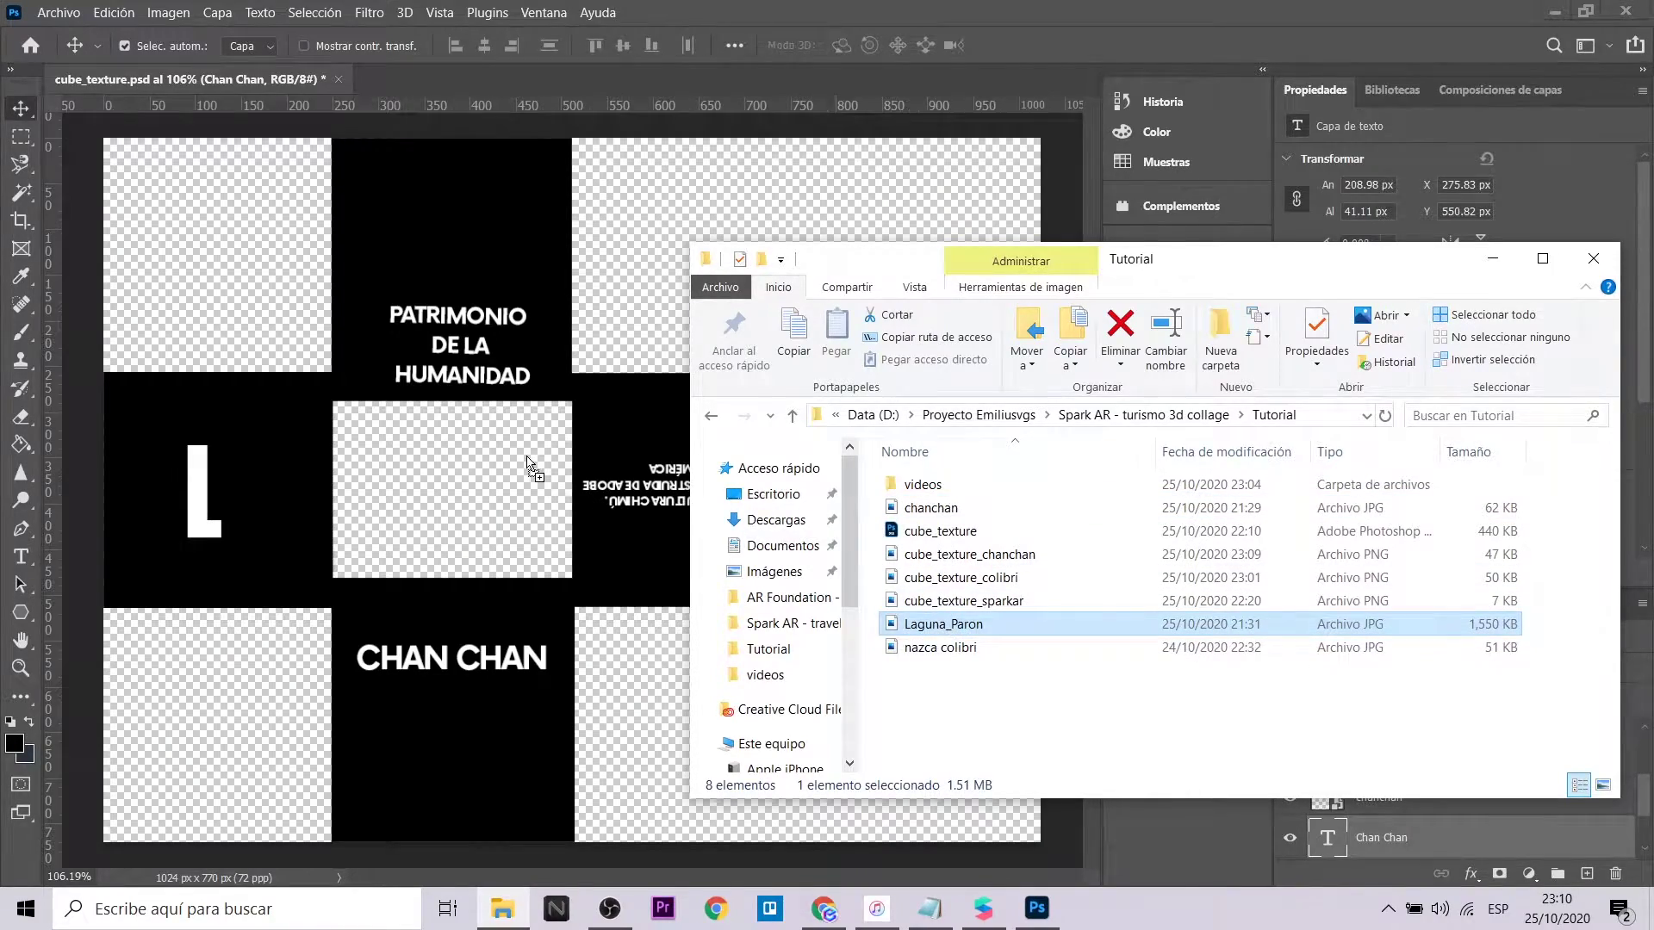
Step: Place the Laguna_Paron image from the Tutorial folder into the cube_texture document and scale it to about 15%
{"action": "left_click_drag", "start_coordinate": [528, 463], "coordinate": [527, 466]}
{"action": "left_click_drag", "start_coordinate": [1042, 178], "coordinate": [414, 598]}
{"action": "left_click_drag", "start_coordinate": [312, 657], "coordinate": [748, 471]}
{"action": "left_click_drag", "start_coordinate": [849, 614], "coordinate": [765, 560]}
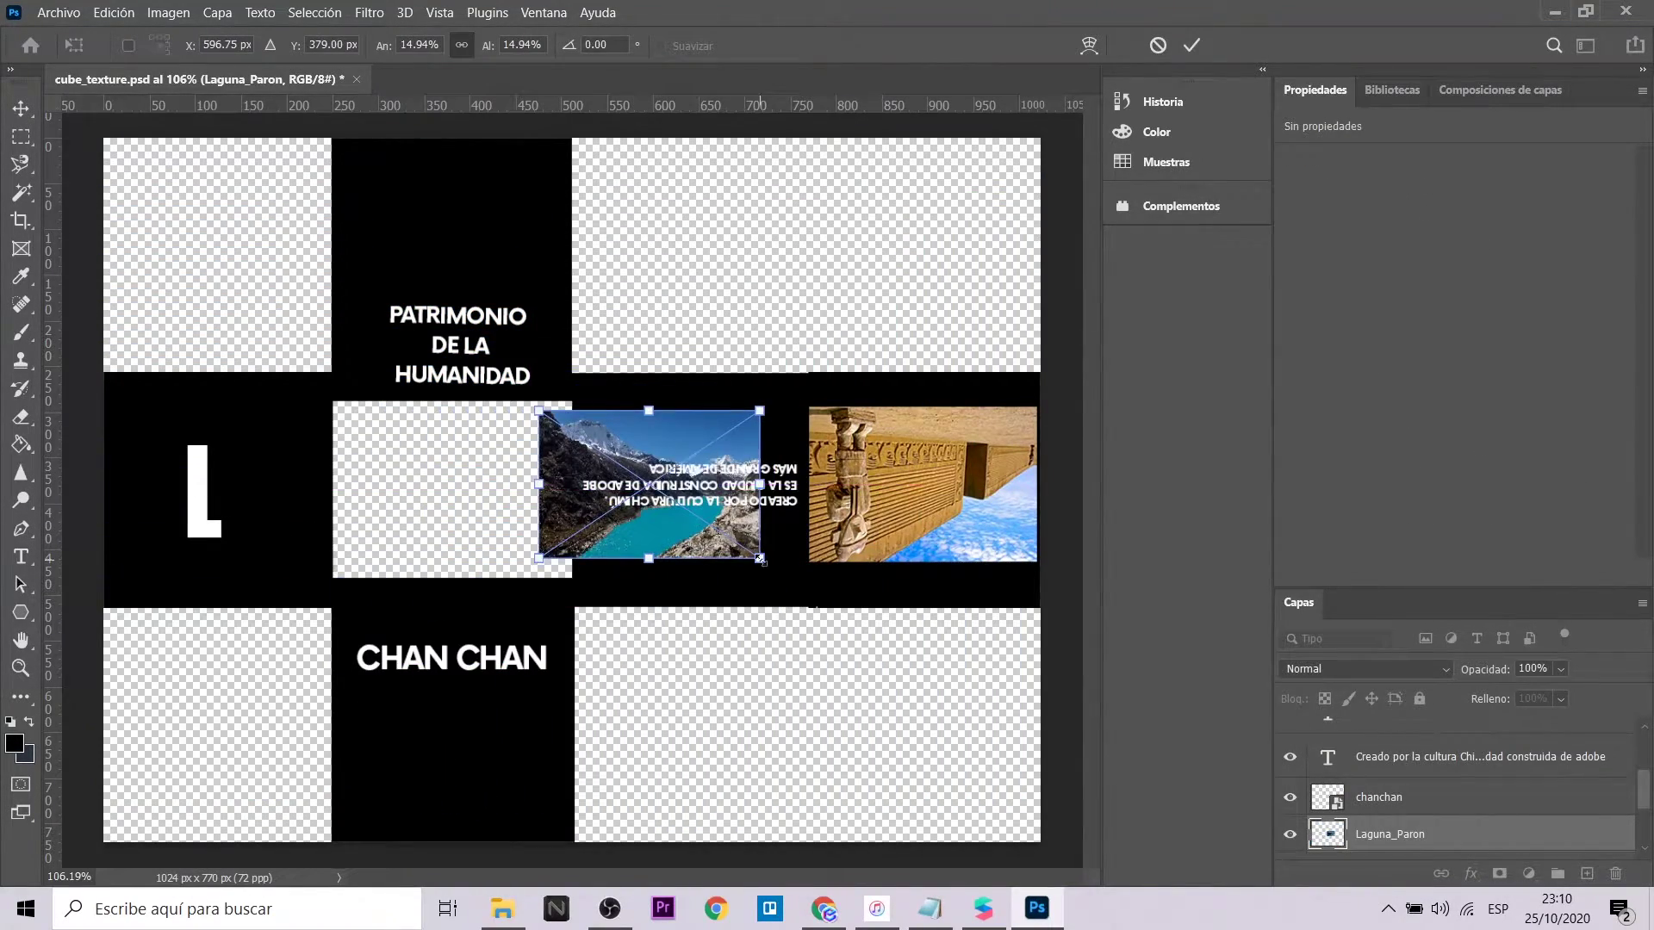
Step: Flip the placed Laguna_Paron image vertically and commit the transform
{"action": "right_click", "coordinate": [664, 434]}
{"action": "left_click", "coordinate": [727, 775]}
{"action": "key", "text": "Return"}
Step: Hide the chanchan layer and fit the Laguna_Paron image over the photo area of the rightmost face
{"action": "left_click", "coordinate": [1289, 797]}
{"action": "left_click_drag", "start_coordinate": [652, 436], "coordinate": [921, 443]}
{"action": "key", "text": "ctrl+t"}
{"action": "left_click_drag", "start_coordinate": [808, 414], "coordinate": [814, 418]}
{"action": "left_click_drag", "start_coordinate": [868, 455], "coordinate": [870, 443]}
{"action": "key", "text": "Return"}
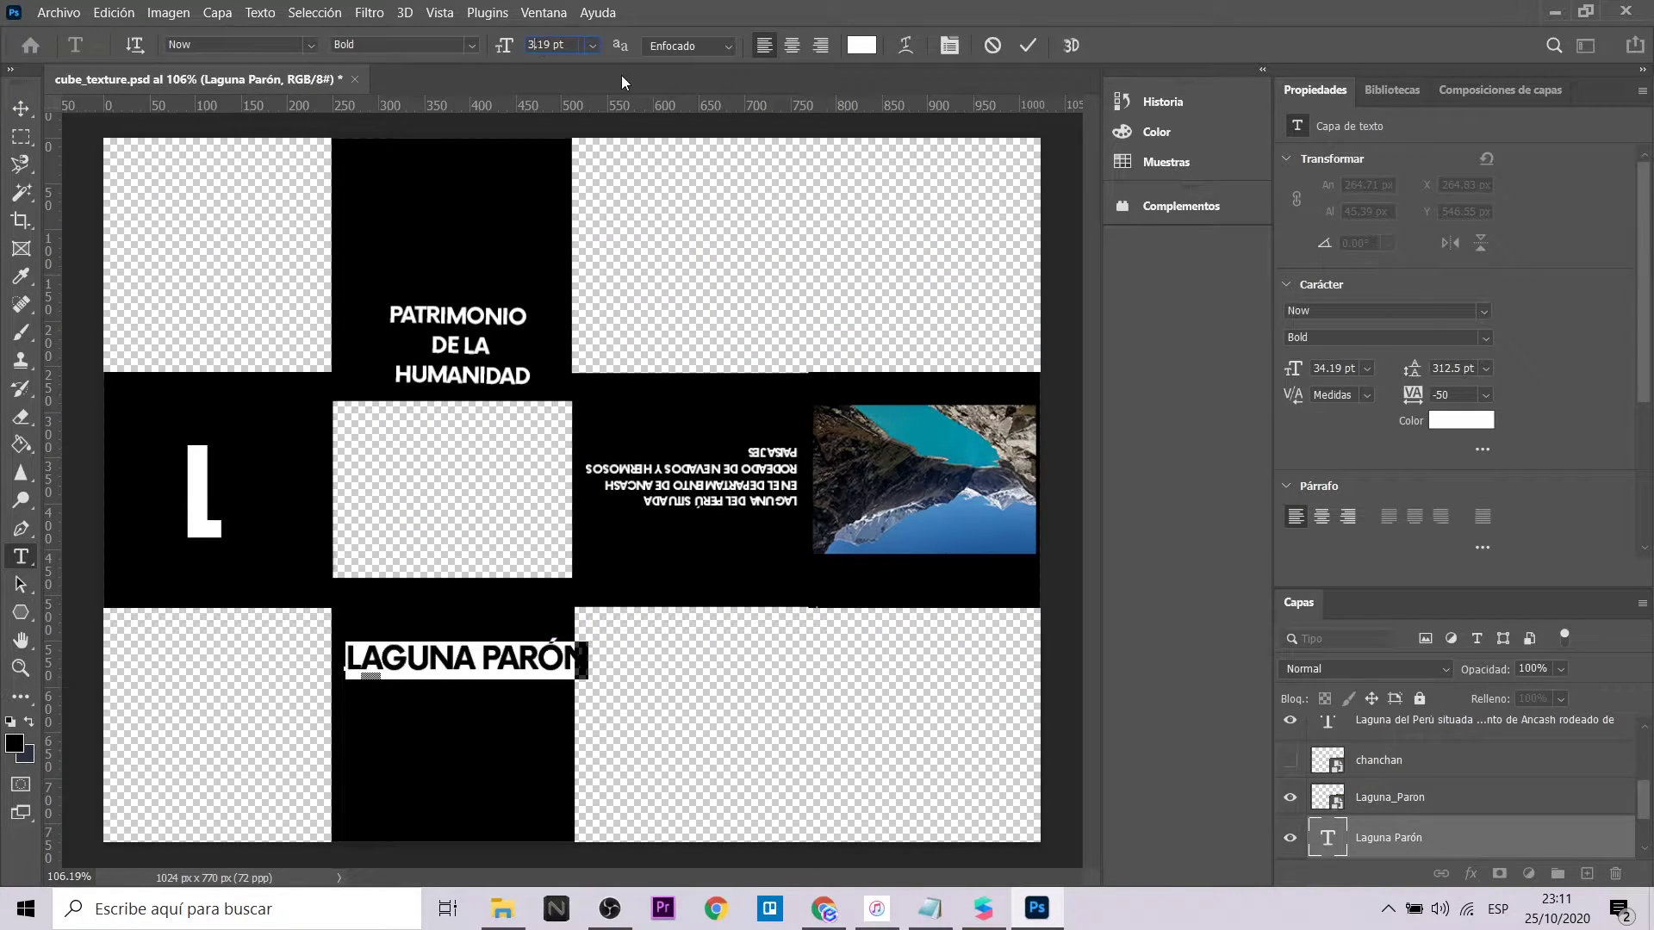
Step: Export the Laguna Parón texture as cube_texture_laguna into the Tutorial folder
{"action": "left_click", "coordinate": [57, 12]}
{"action": "left_click", "coordinate": [405, 329]}
{"action": "left_click", "coordinate": [922, 609]}
{"action": "left_click", "coordinate": [712, 164]}
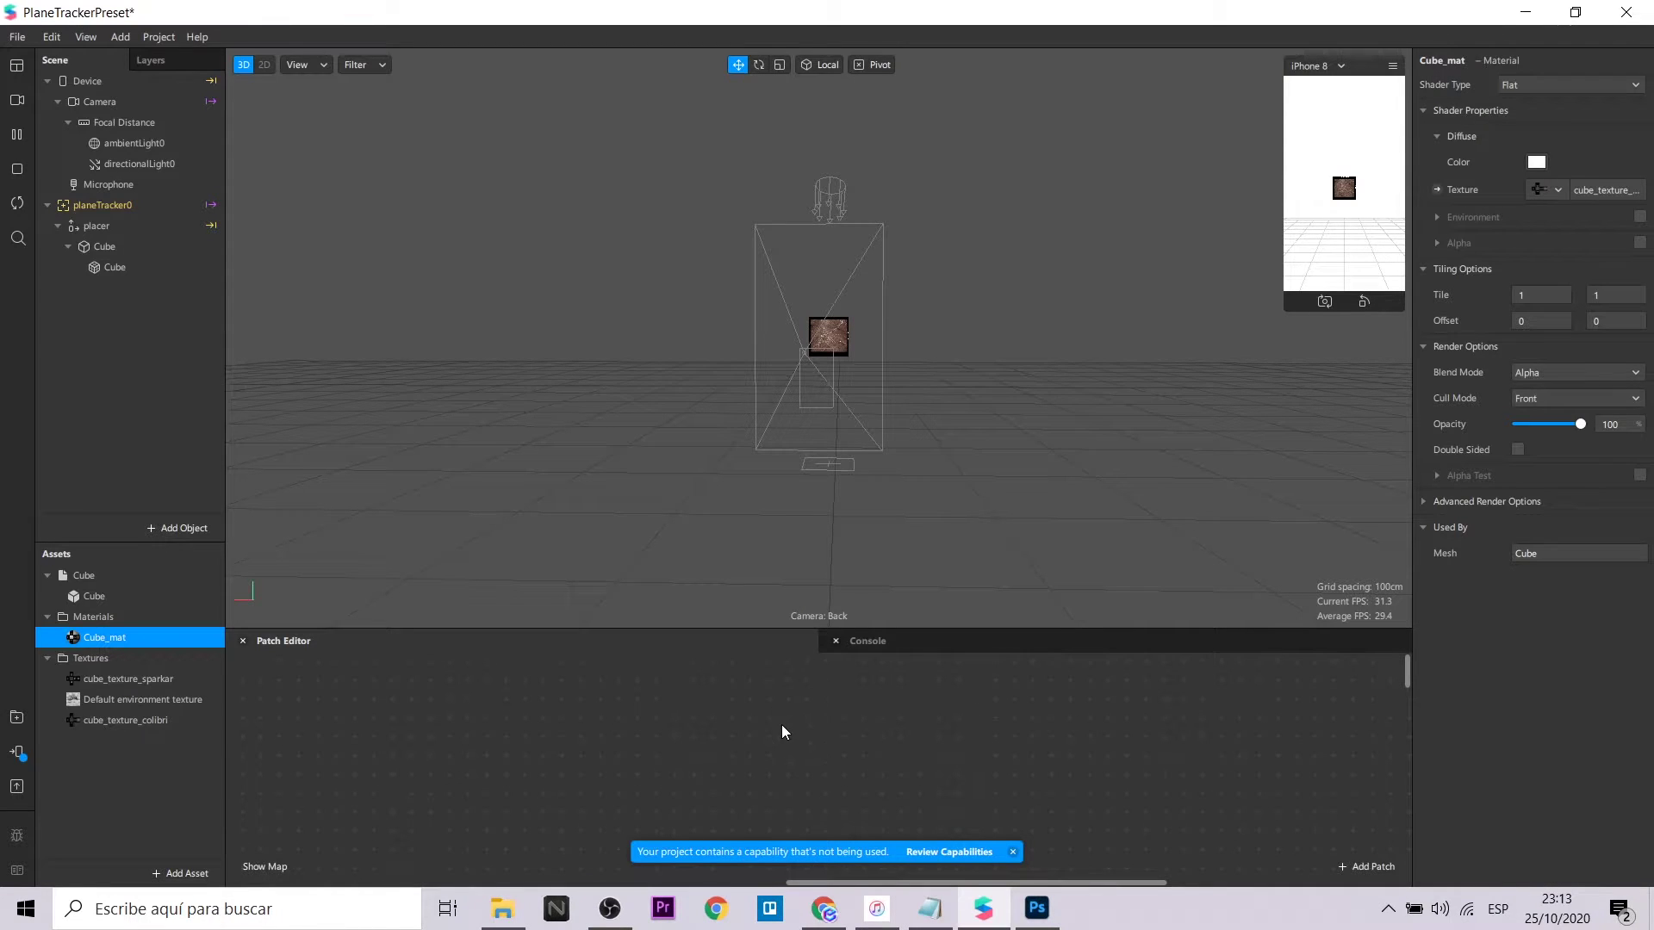
Step: In Spark AR, duplicate the Cube object under placer and move the copy to about X 0.282, Y 0.275
{"action": "left_click", "coordinate": [129, 253]}
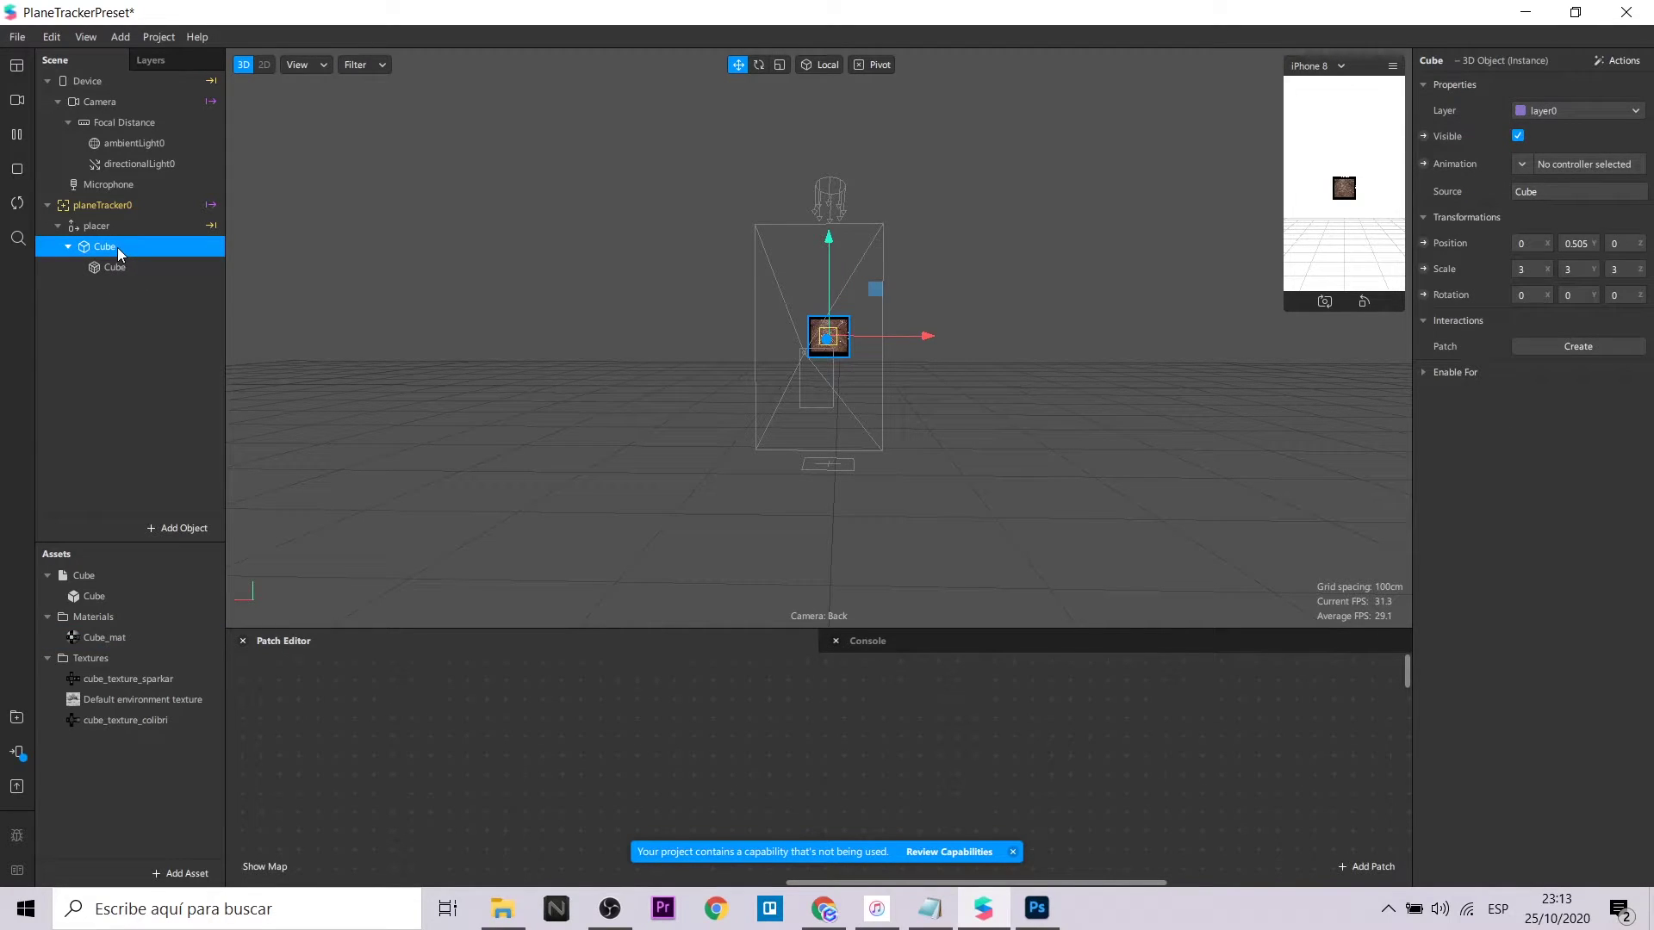
{"action": "right_click", "coordinate": [118, 246]}
{"action": "left_click", "coordinate": [174, 408]}
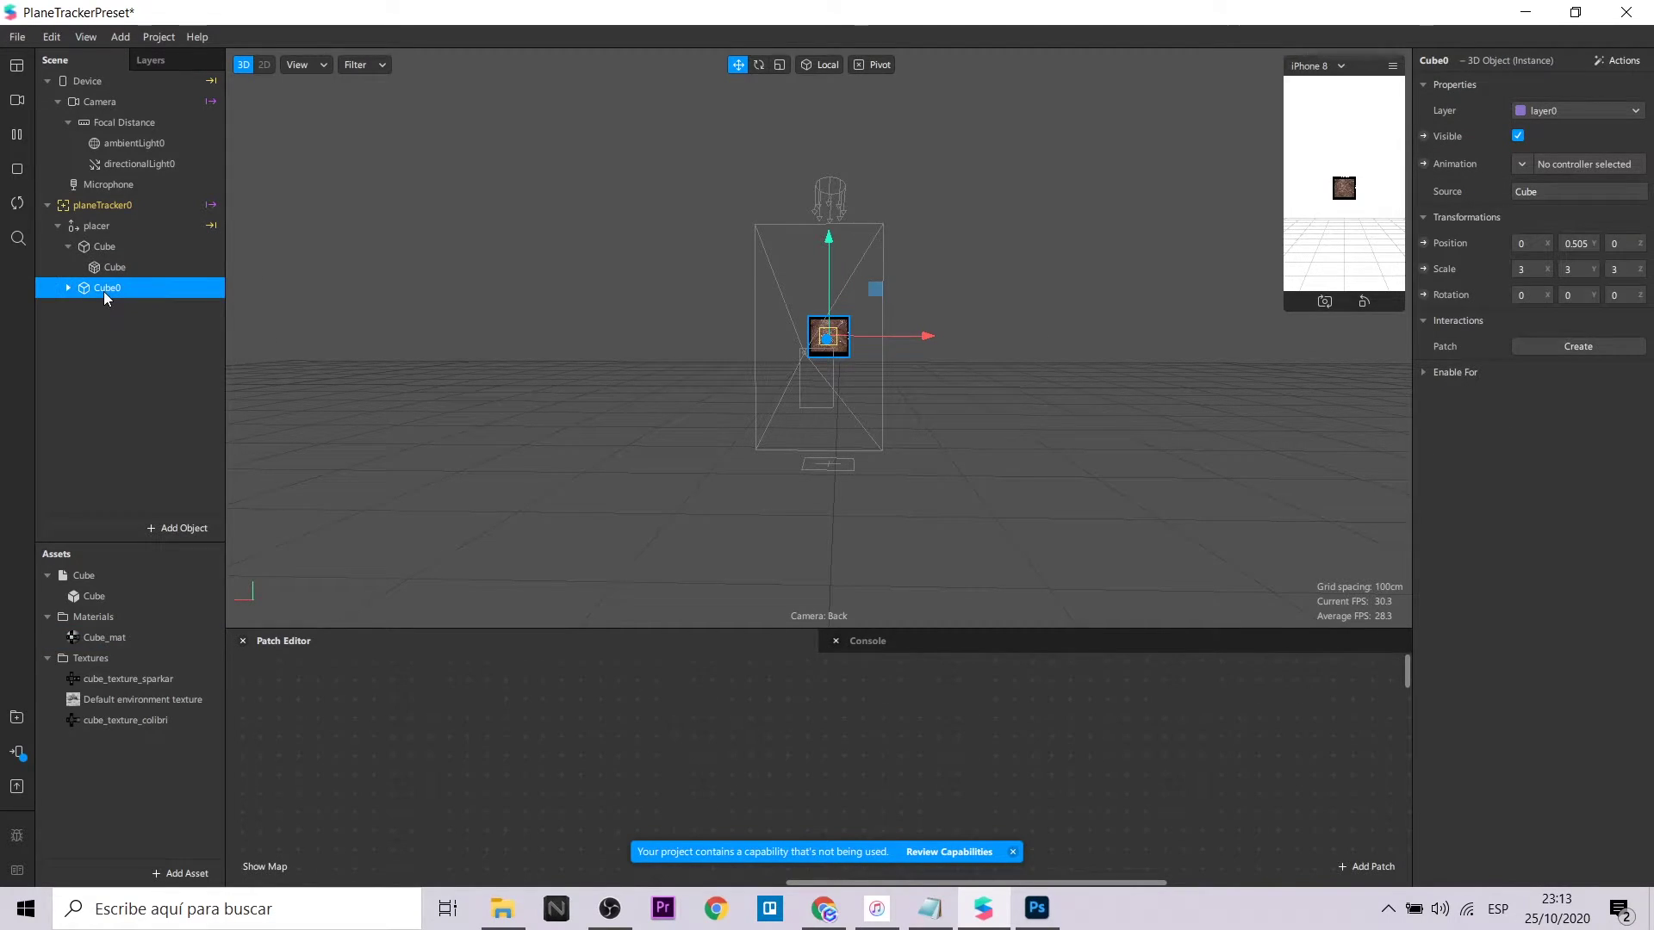
{"action": "left_click_drag", "start_coordinate": [917, 333], "coordinate": [1001, 325]}
{"action": "left_click_drag", "start_coordinate": [910, 243], "coordinate": [910, 301]}
{"action": "left_click_drag", "start_coordinate": [995, 399], "coordinate": [956, 397]}
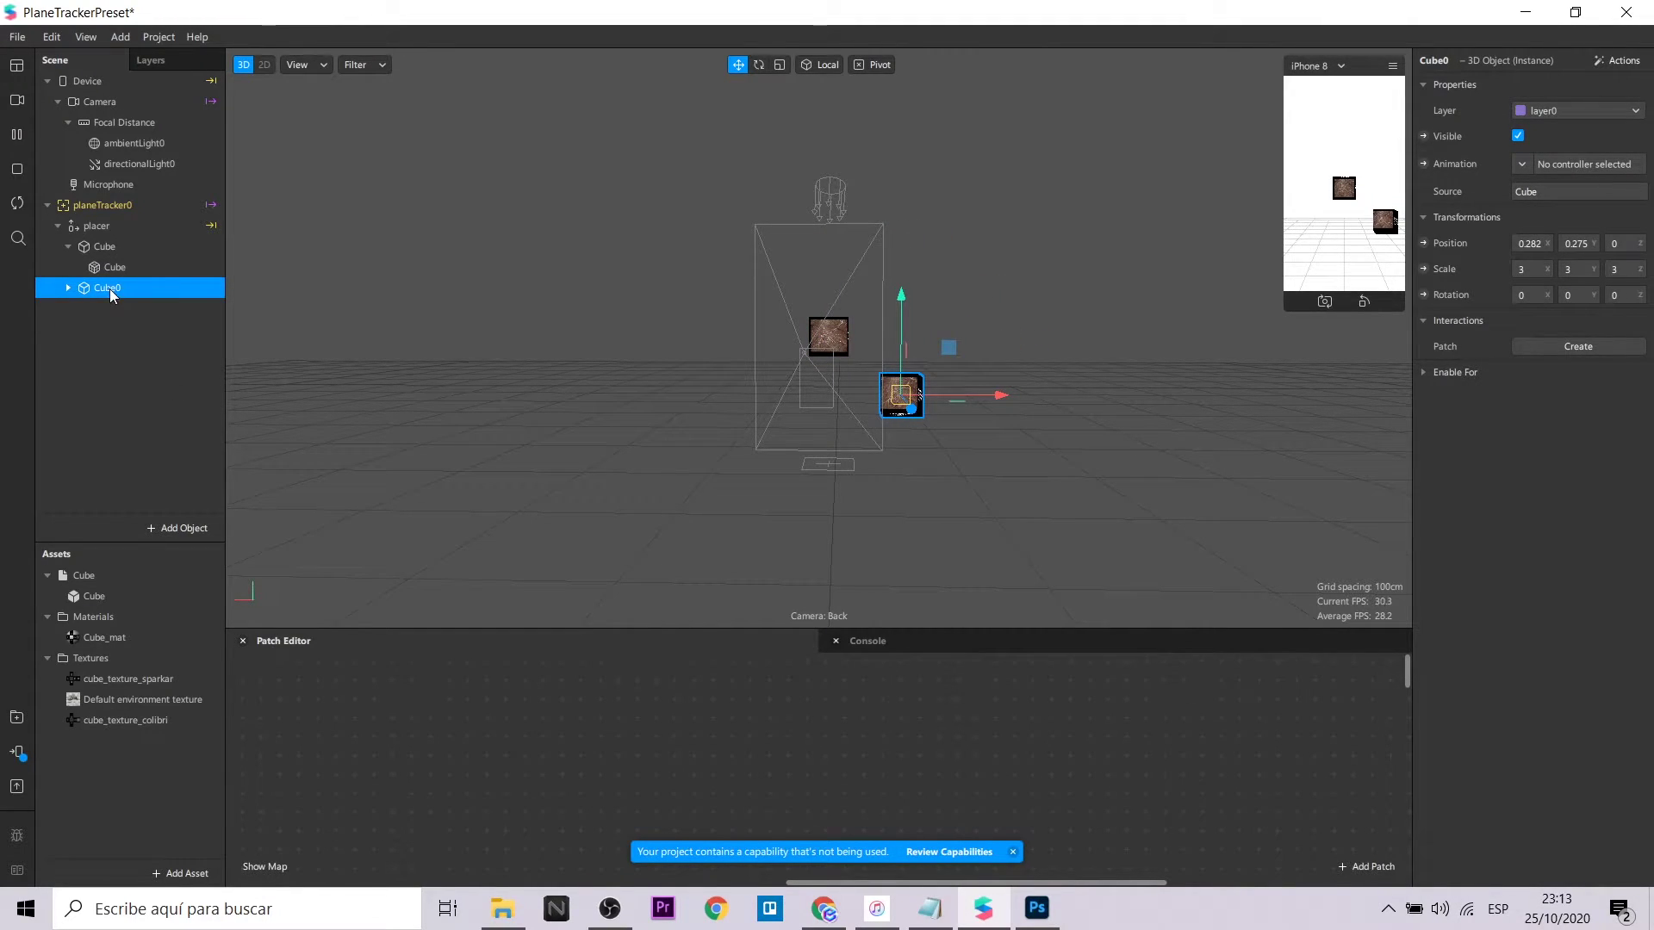
Step: Create a new material for the mesh of Cube0 and rename it Cube_mat1
{"action": "left_click", "coordinate": [68, 289]}
{"action": "left_click", "coordinate": [110, 310]}
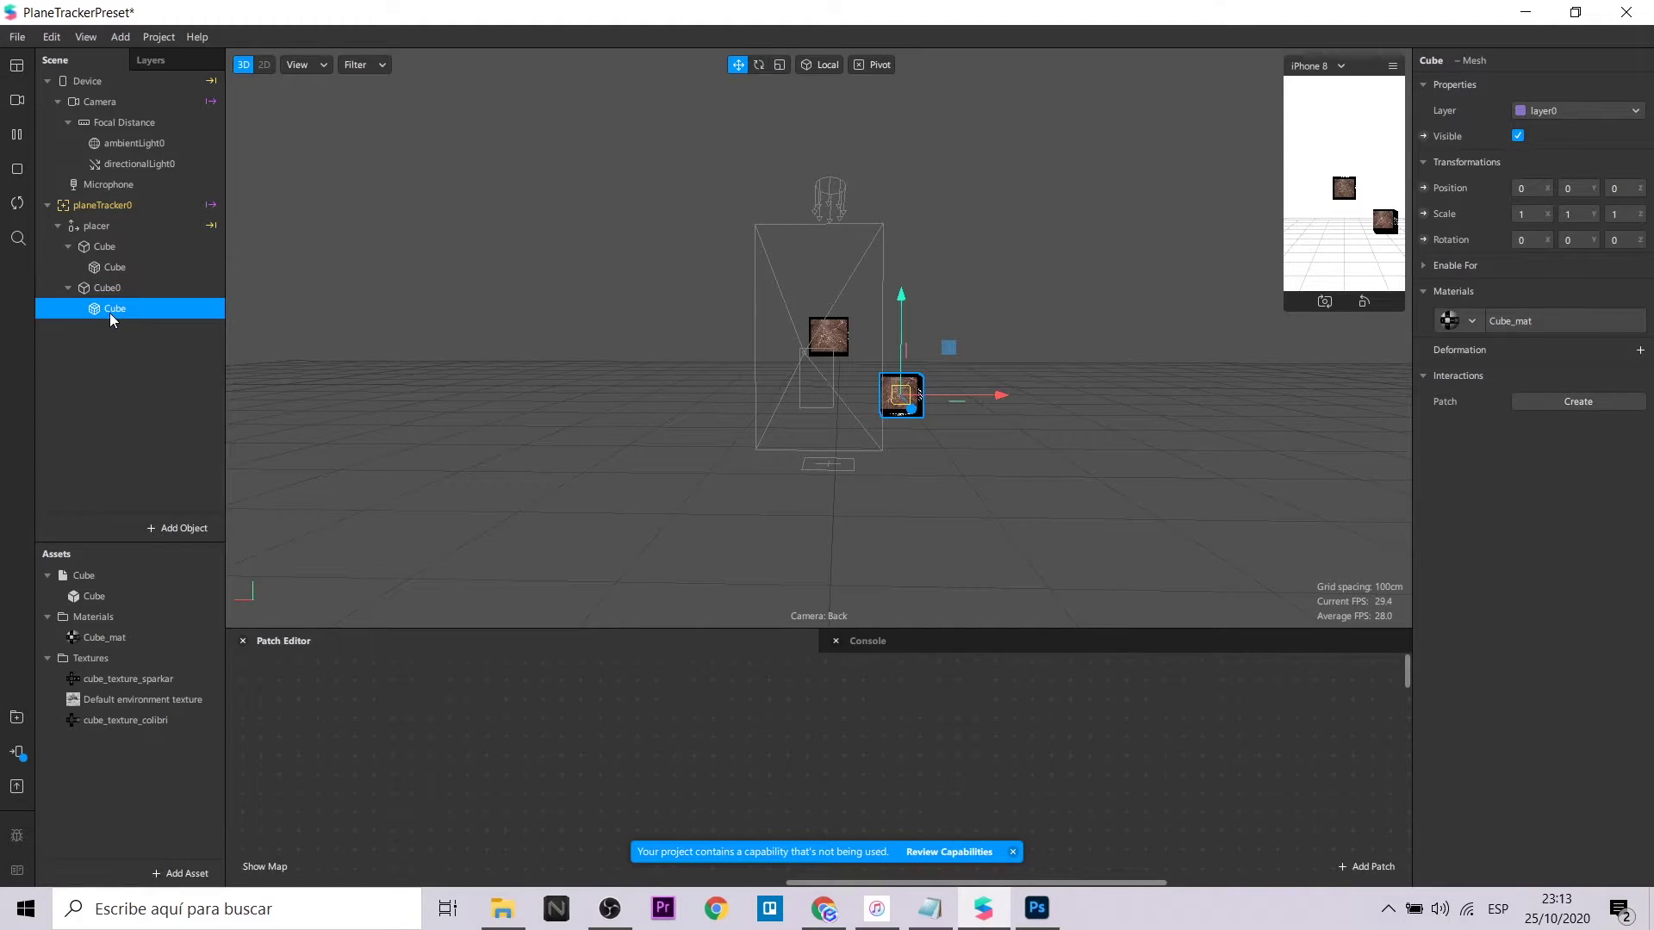
{"action": "left_click", "coordinate": [1464, 321]}
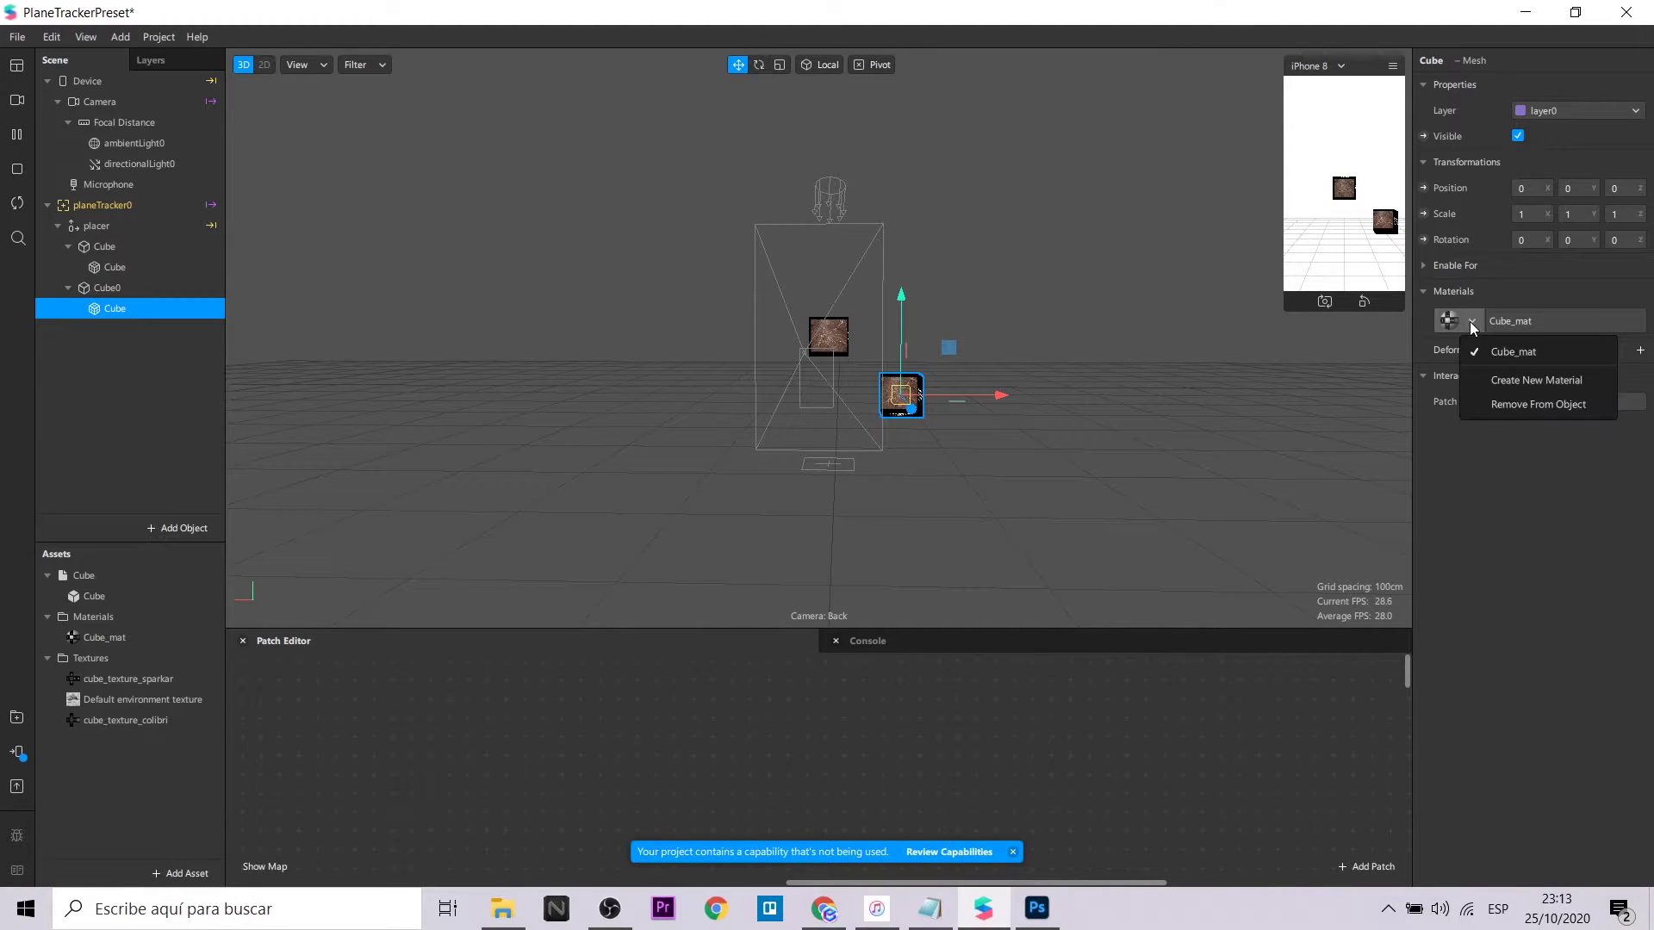
{"action": "left_click", "coordinate": [1510, 382]}
{"action": "double_click", "coordinate": [121, 657]}
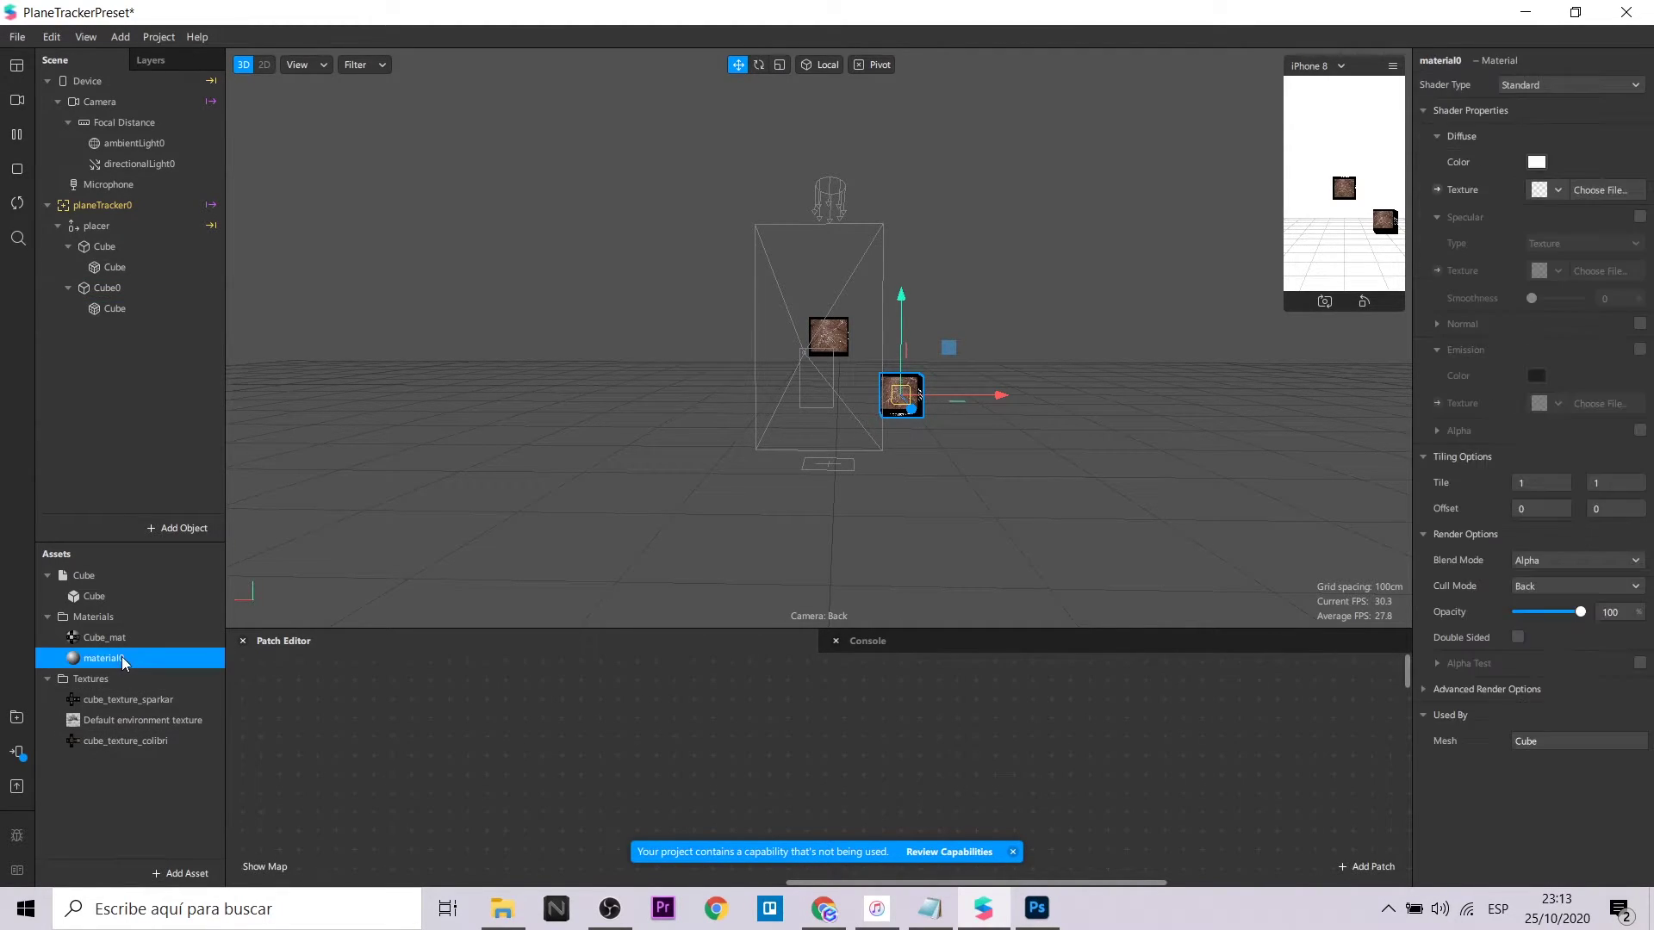
{"action": "key", "text": "Caps_Lock"}
{"action": "type", "text": "C"}
{"action": "key", "text": "Caps_Lock"}
{"action": "type", "text": "ube"}
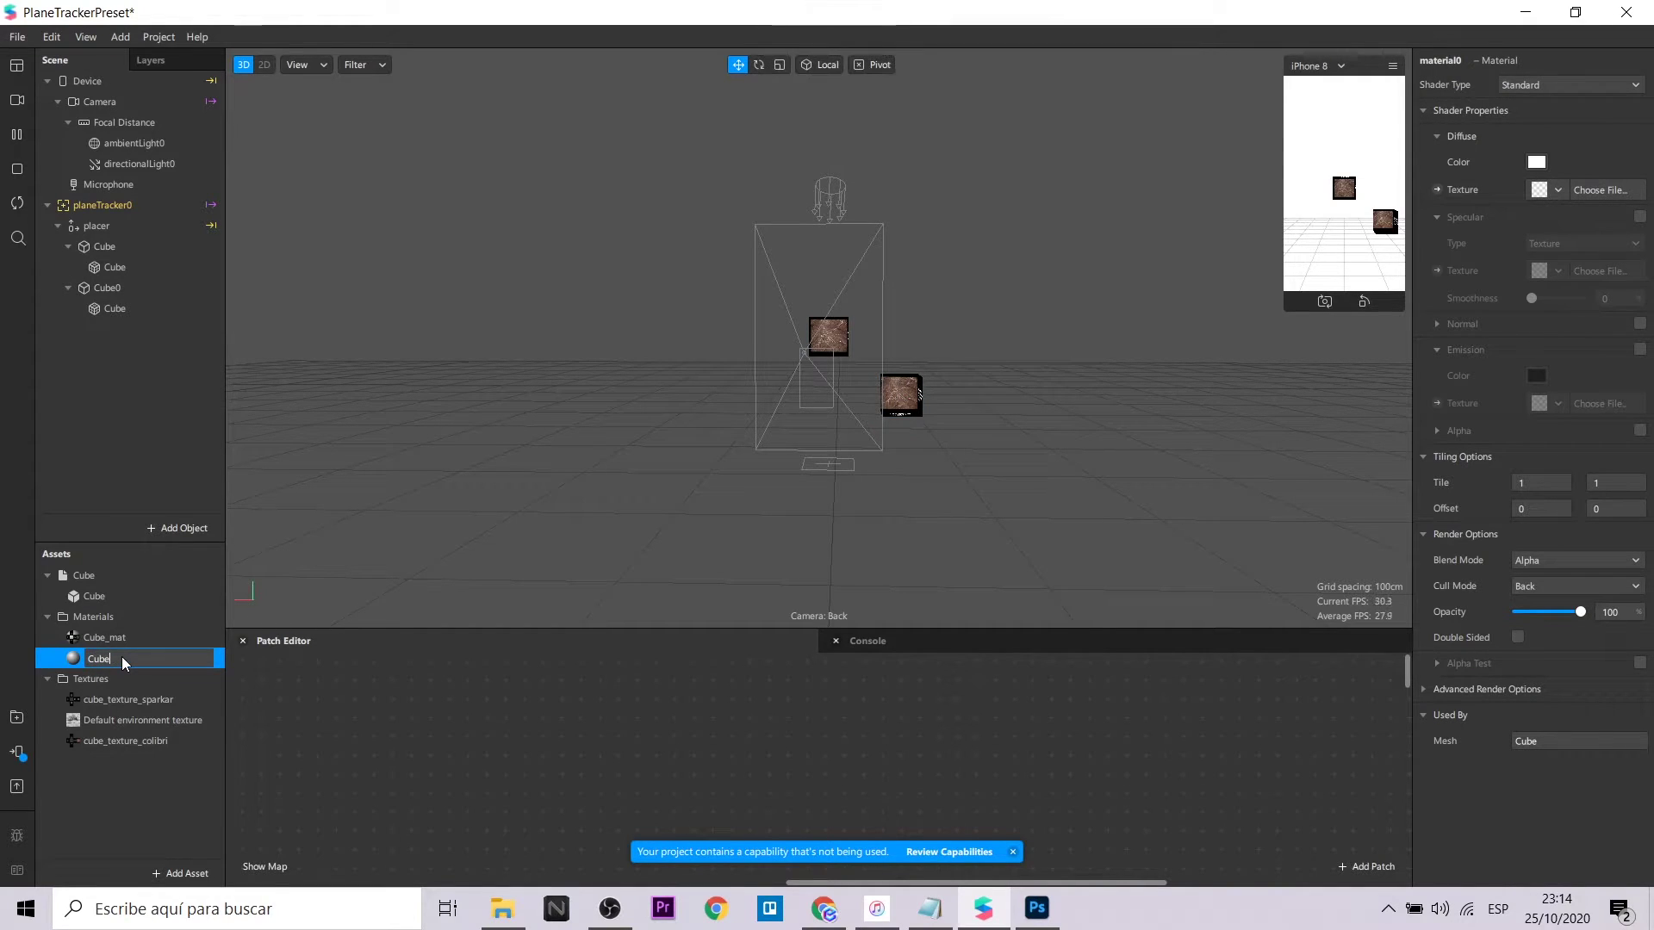
{"action": "type", "text": "_mat"}
{"action": "key", "text": "Return"}
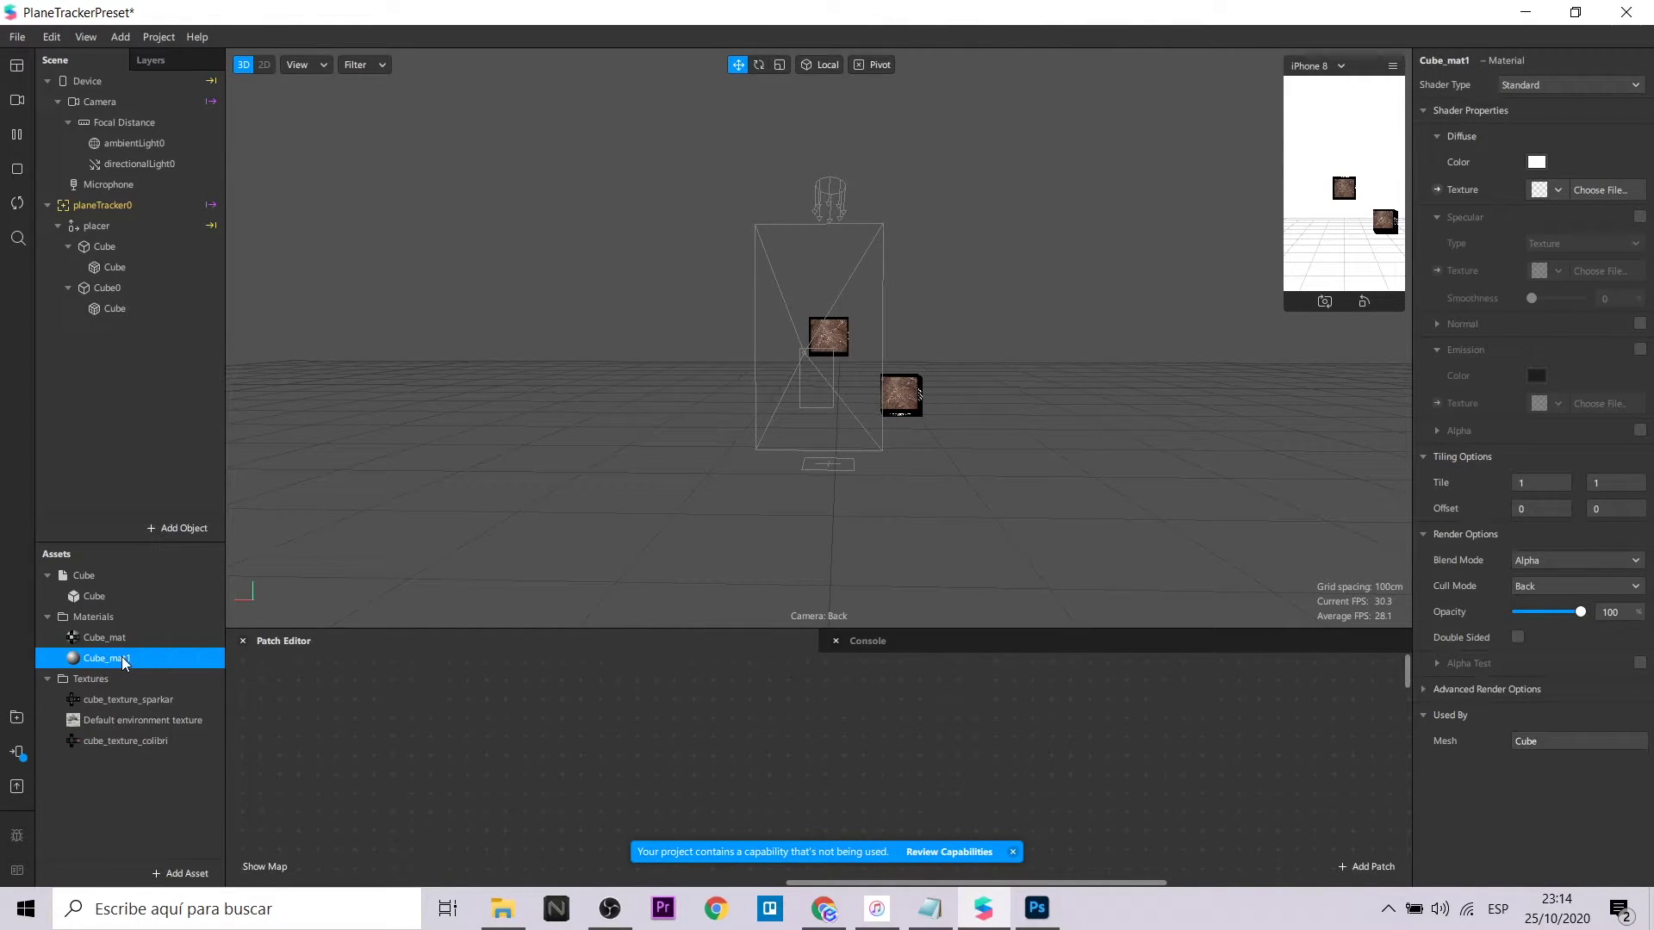
Step: Set the shader type of Cube_mat1 to Flat and import cube_texture_chanchan from the Tutorial folder as its diffuse texture
{"action": "left_click", "coordinate": [114, 307]}
{"action": "left_click", "coordinate": [167, 657]}
{"action": "left_click", "coordinate": [1567, 85]}
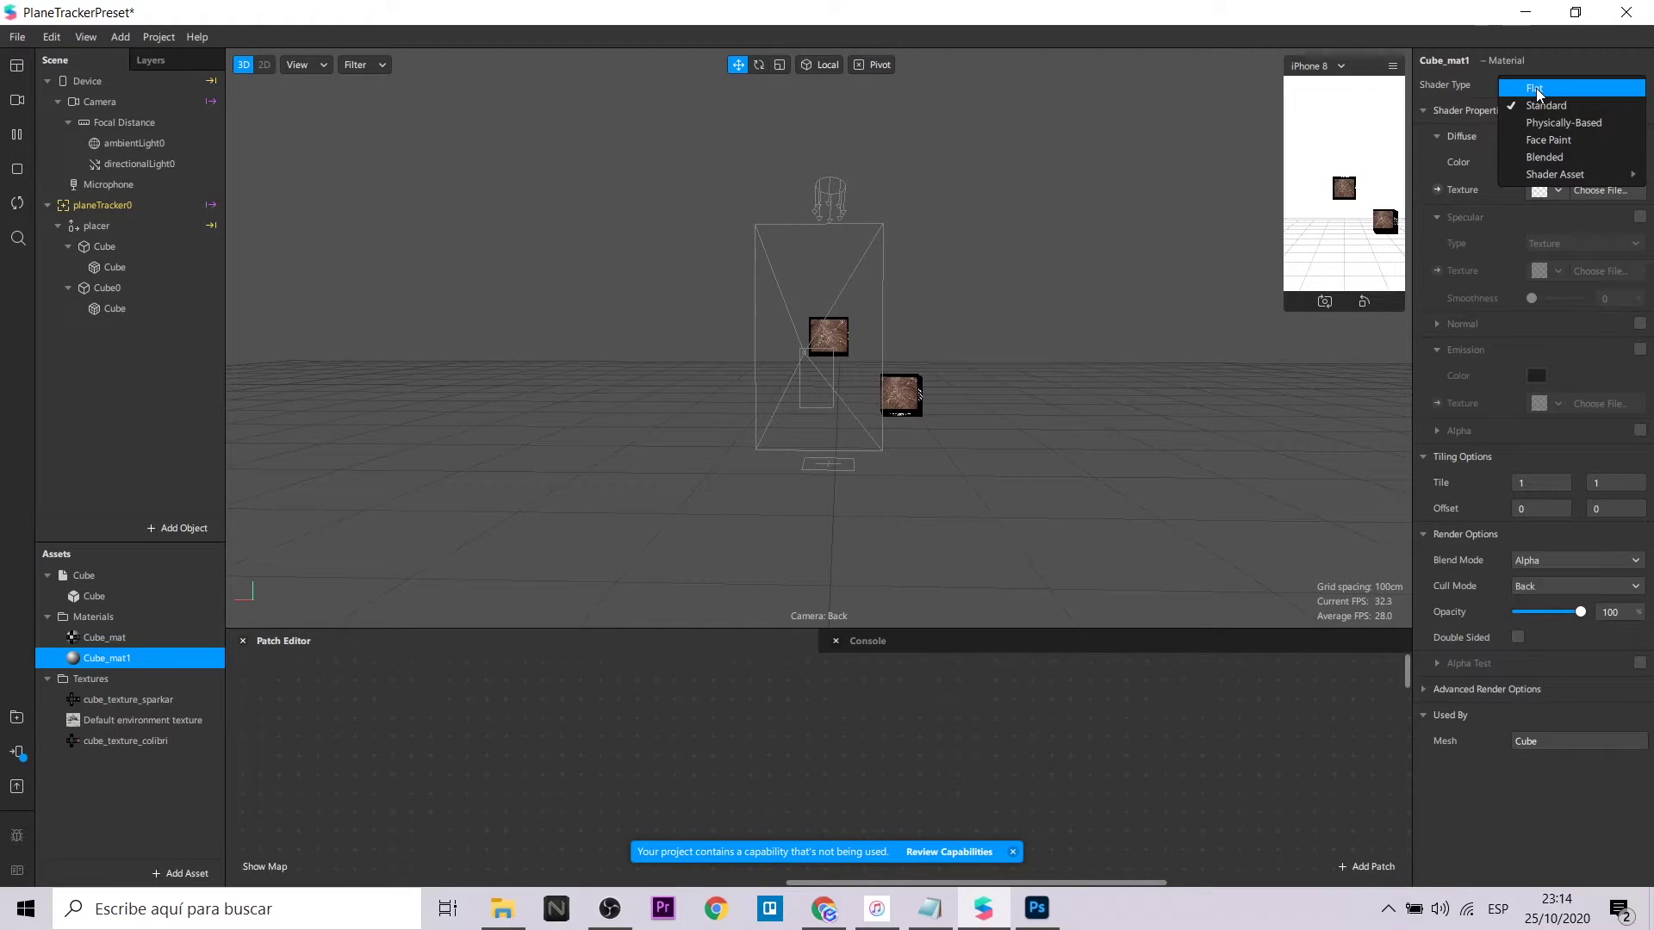
{"action": "left_click", "coordinate": [1529, 102]}
{"action": "key", "text": "Return"}
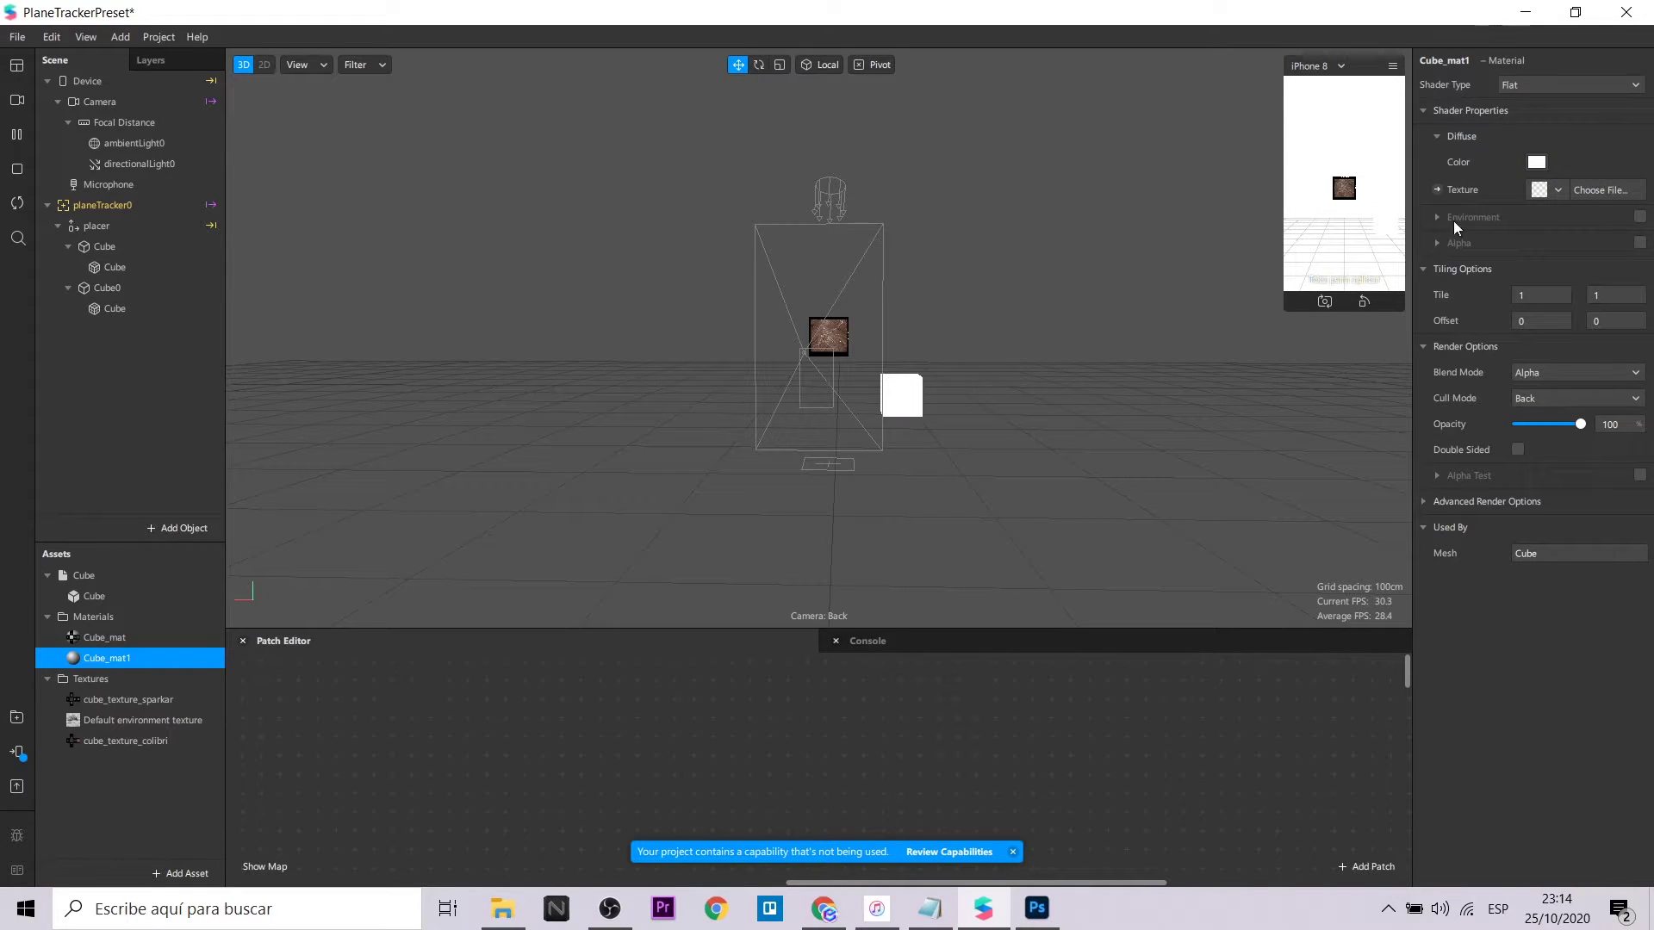
{"action": "left_click", "coordinate": [1556, 187]}
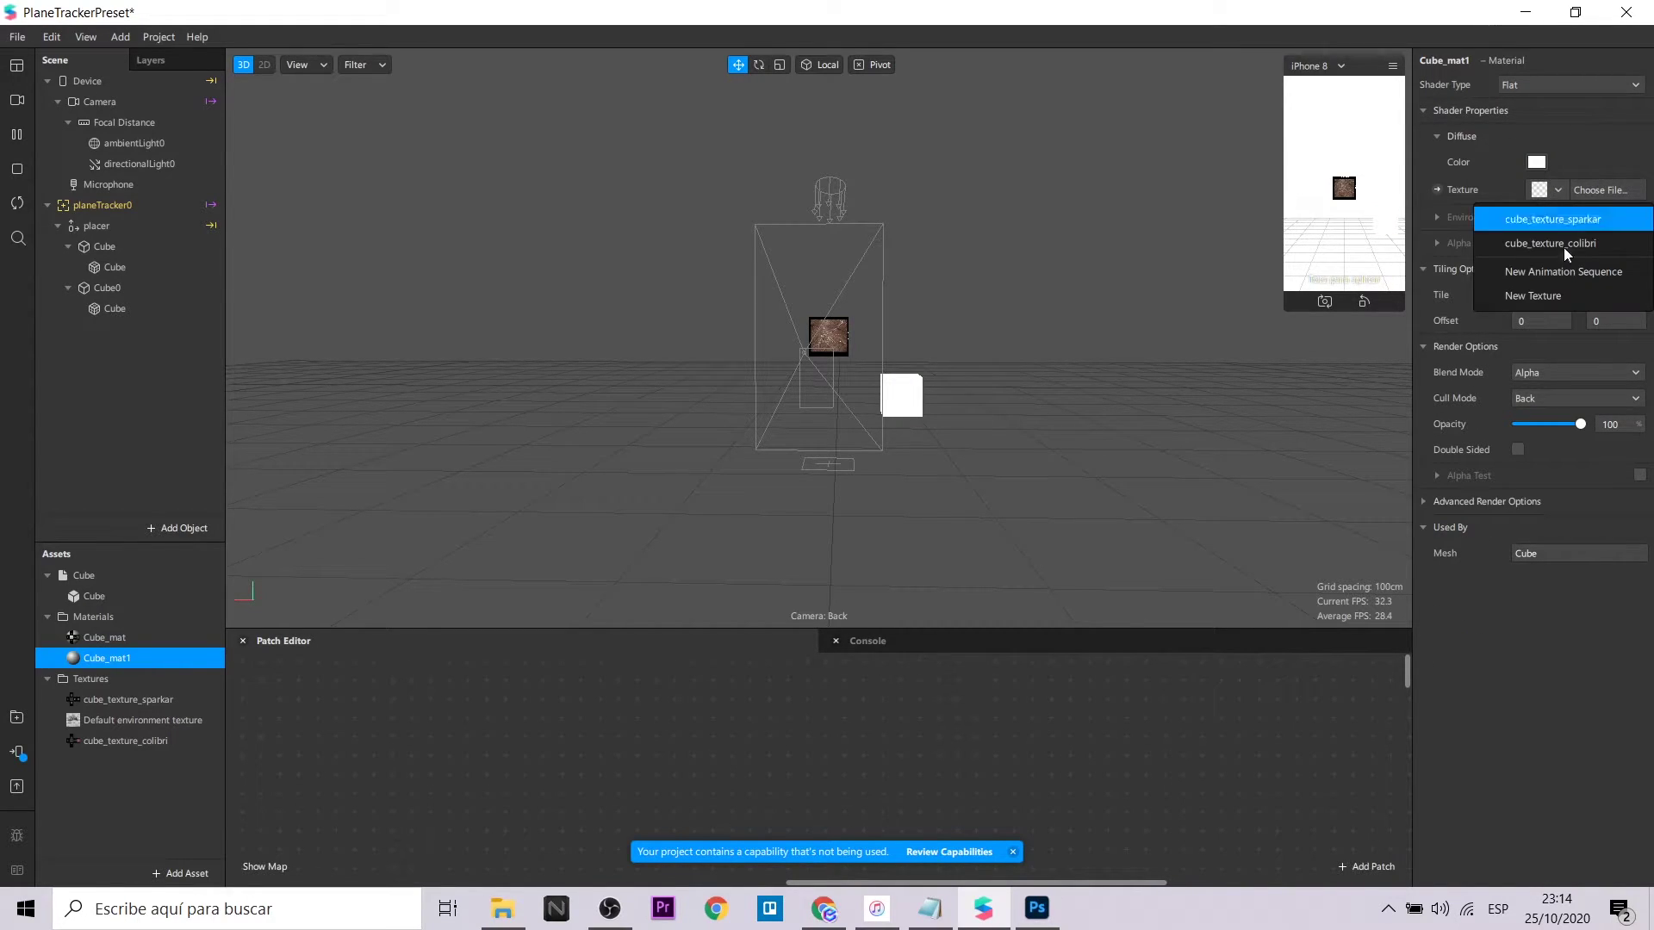
{"action": "left_click", "coordinate": [1557, 295]}
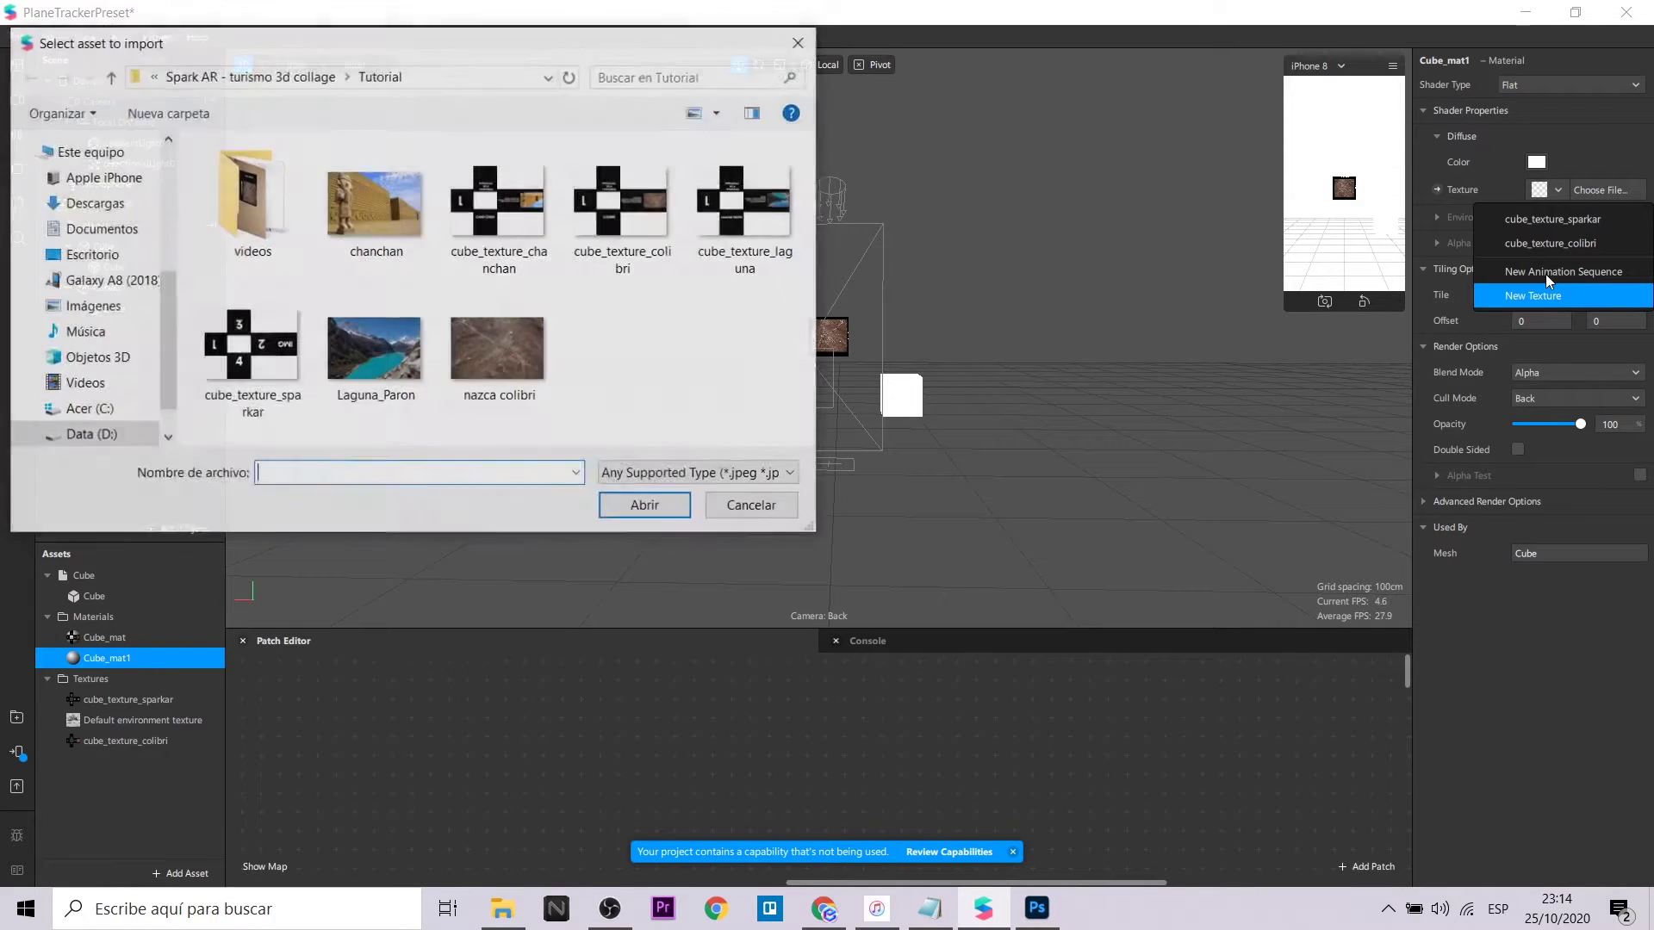
{"action": "left_click", "coordinate": [499, 207]}
{"action": "left_click", "coordinate": [646, 507]}
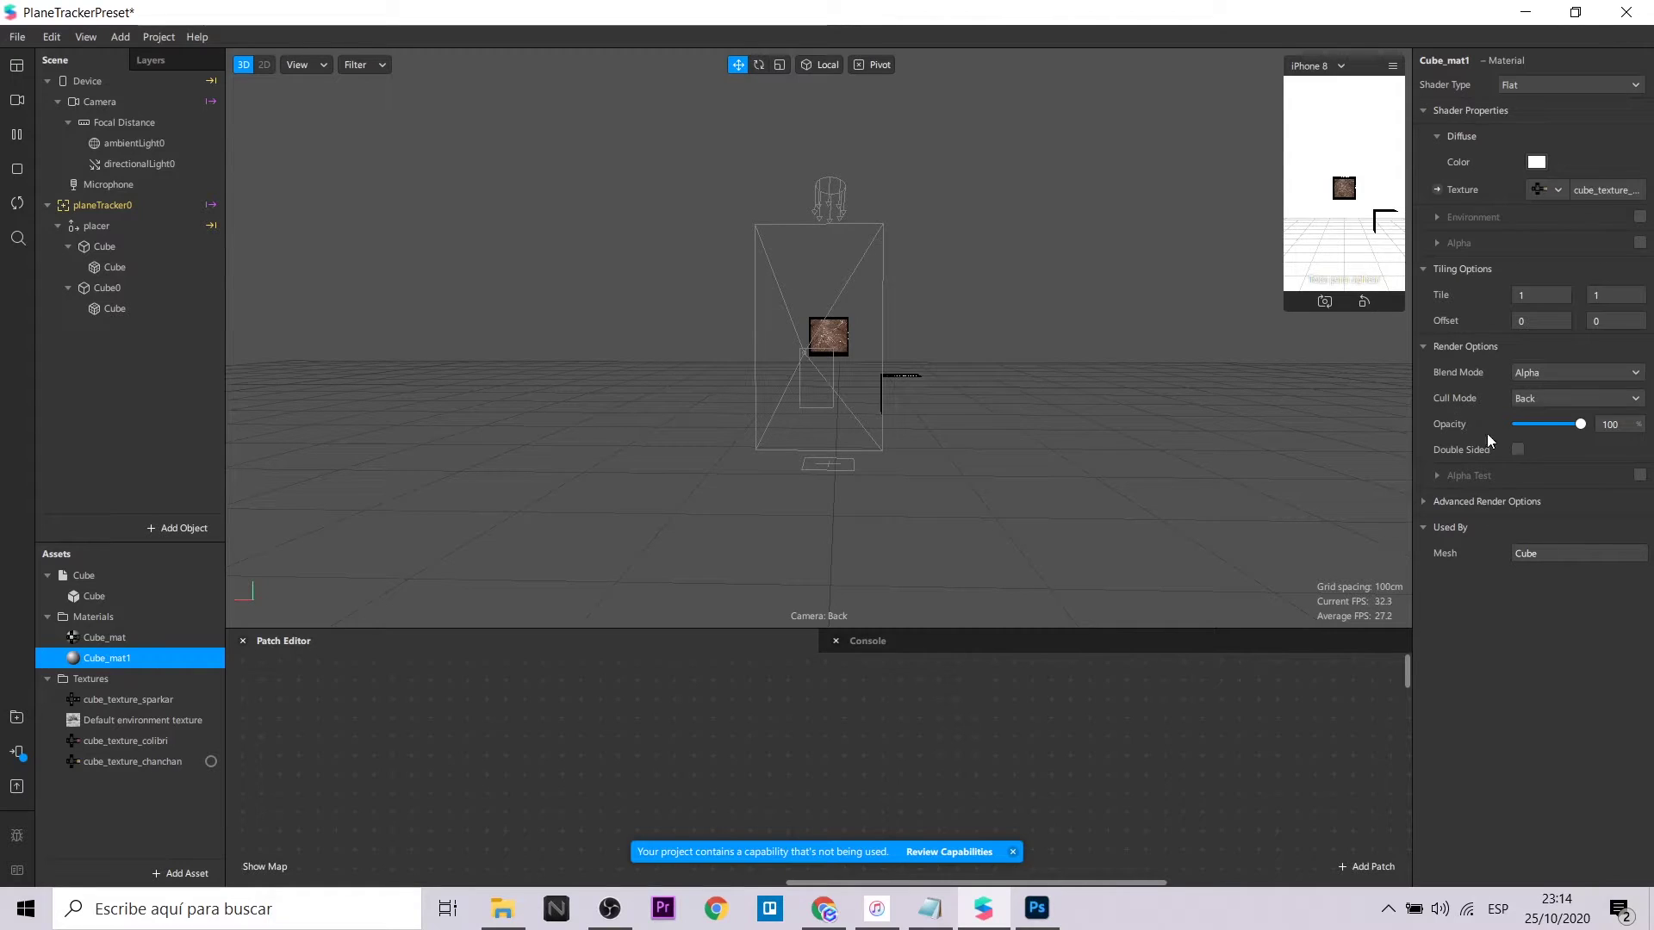
Step: Set the cull mode of Cube_mat1 to Front and select the cube_texture_chanchan asset
{"action": "left_click", "coordinate": [1547, 398]}
{"action": "left_click", "coordinate": [1541, 401]}
{"action": "scroll", "coordinate": [1104, 489], "scroll_direction": "up", "scroll_amount": 3}
{"action": "right_click_drag", "start_coordinate": [1104, 490], "coordinate": [983, 461]}
{"action": "scroll", "coordinate": [987, 456], "scroll_direction": "down", "scroll_amount": 5}
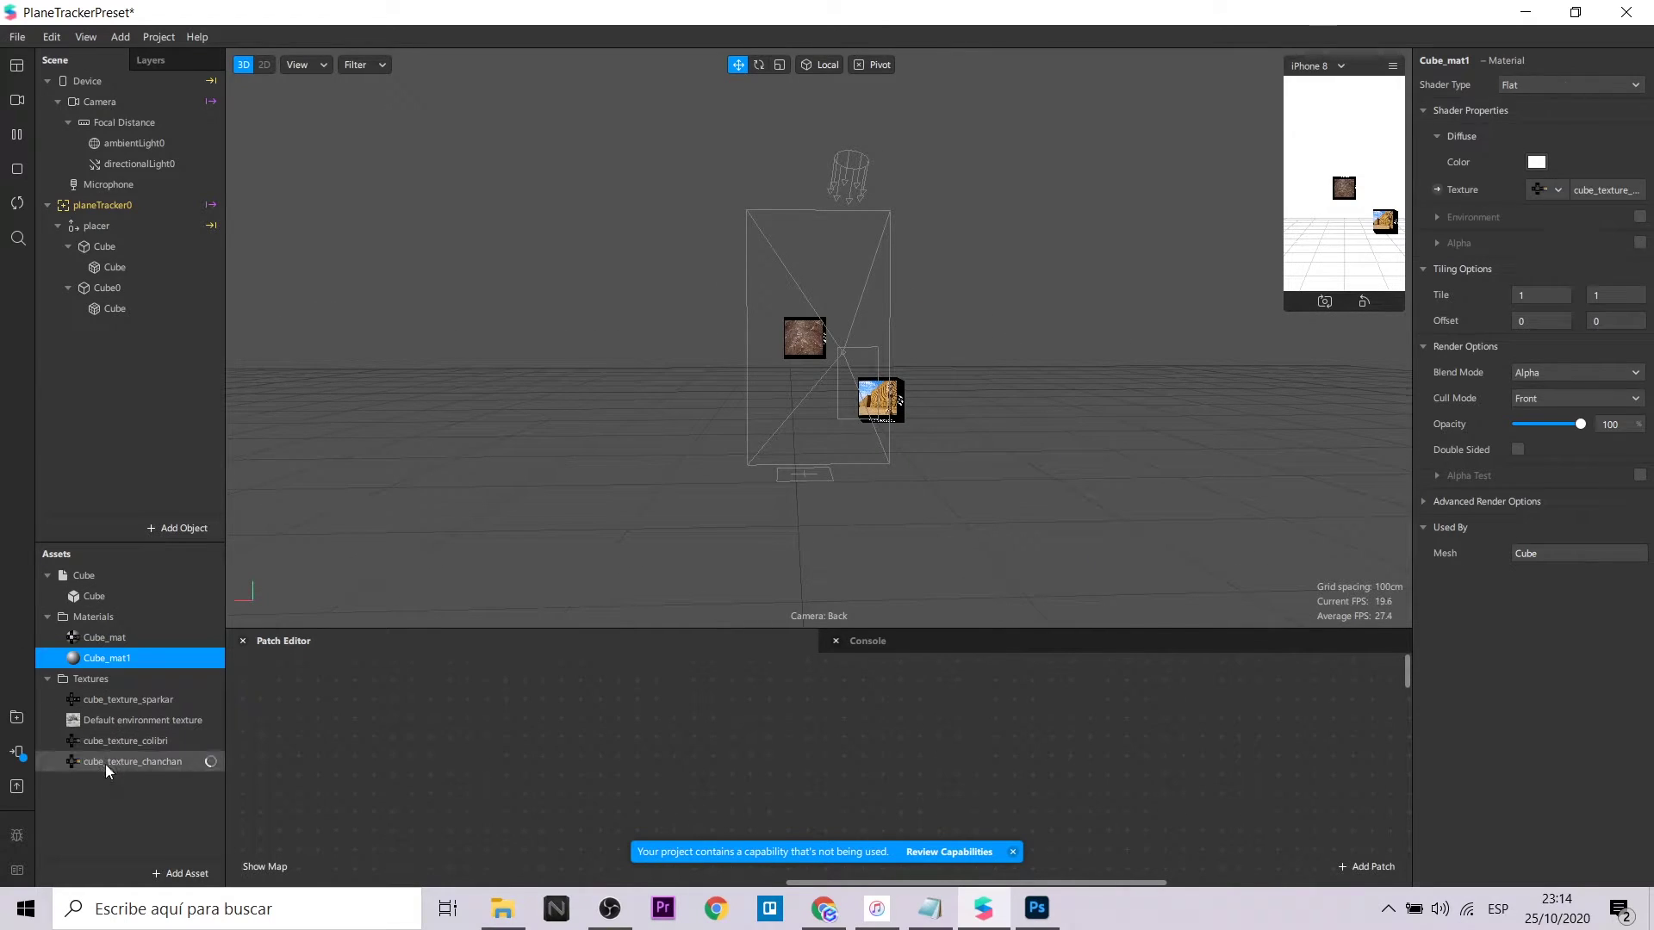
{"action": "left_click", "coordinate": [132, 762]}
Step: Duplicate Cube0 and move the copy along the X axis to about -0.22, on the opposite side of the first cube
{"action": "left_click", "coordinate": [88, 292]}
{"action": "right_click", "coordinate": [88, 292]}
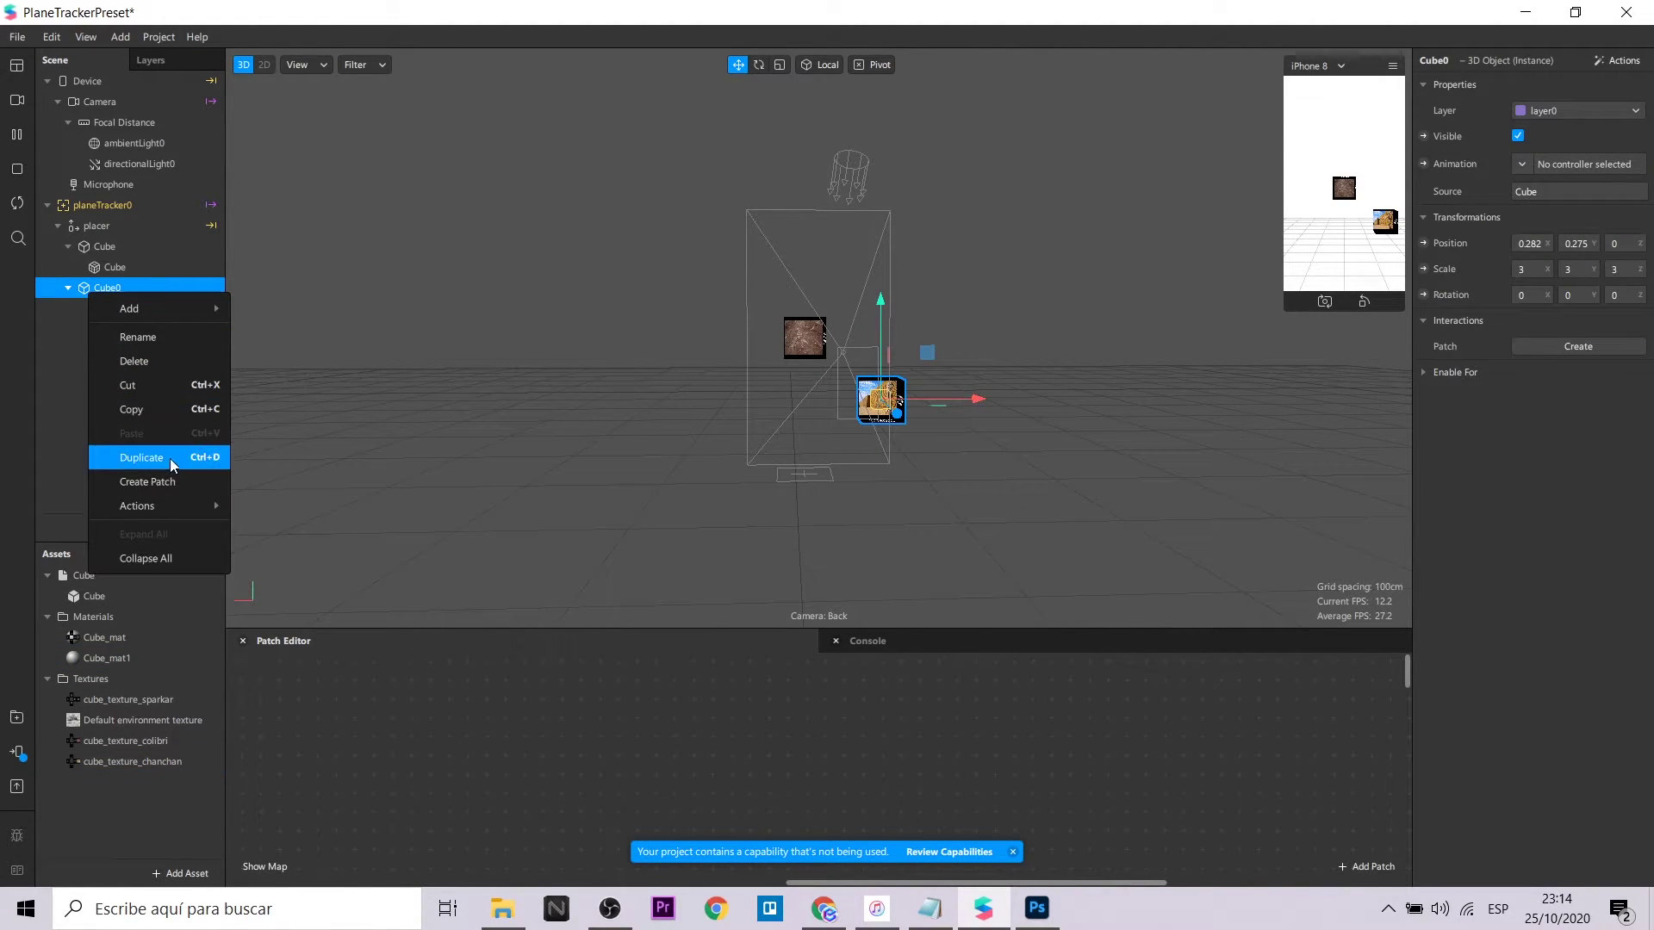
{"action": "left_click", "coordinate": [169, 457]}
{"action": "left_click_drag", "start_coordinate": [975, 407], "coordinate": [835, 407]}
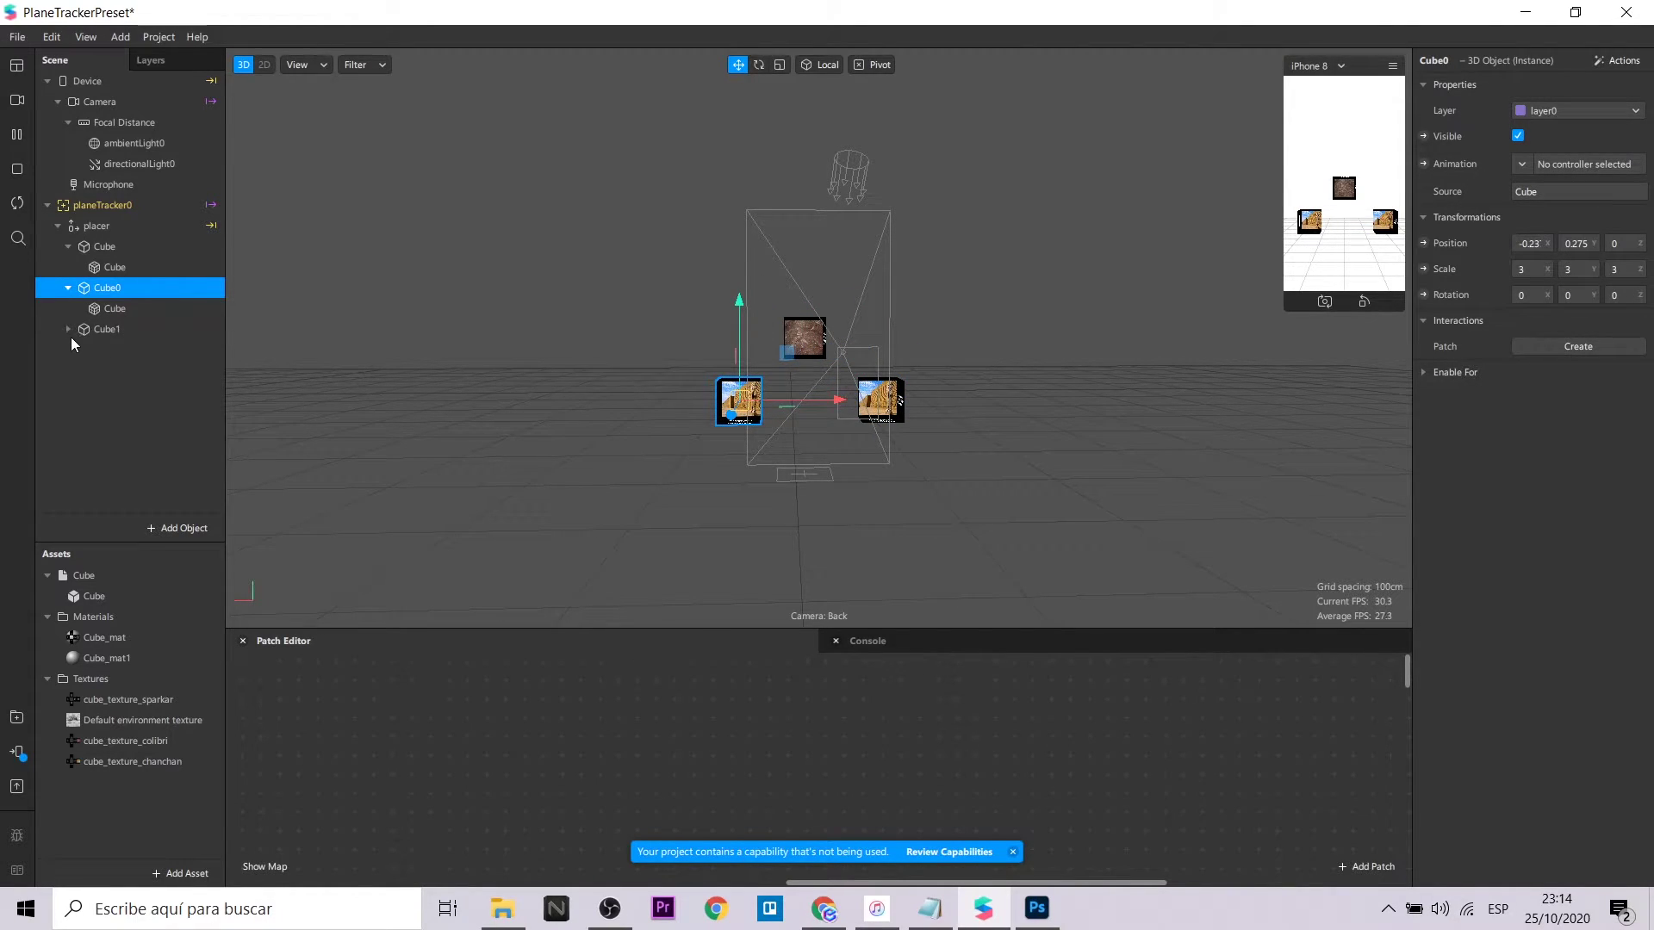
{"action": "left_click", "coordinate": [107, 330]}
{"action": "key", "text": "ctrl+z"}
{"action": "left_click_drag", "start_coordinate": [978, 401], "coordinate": [841, 403]}
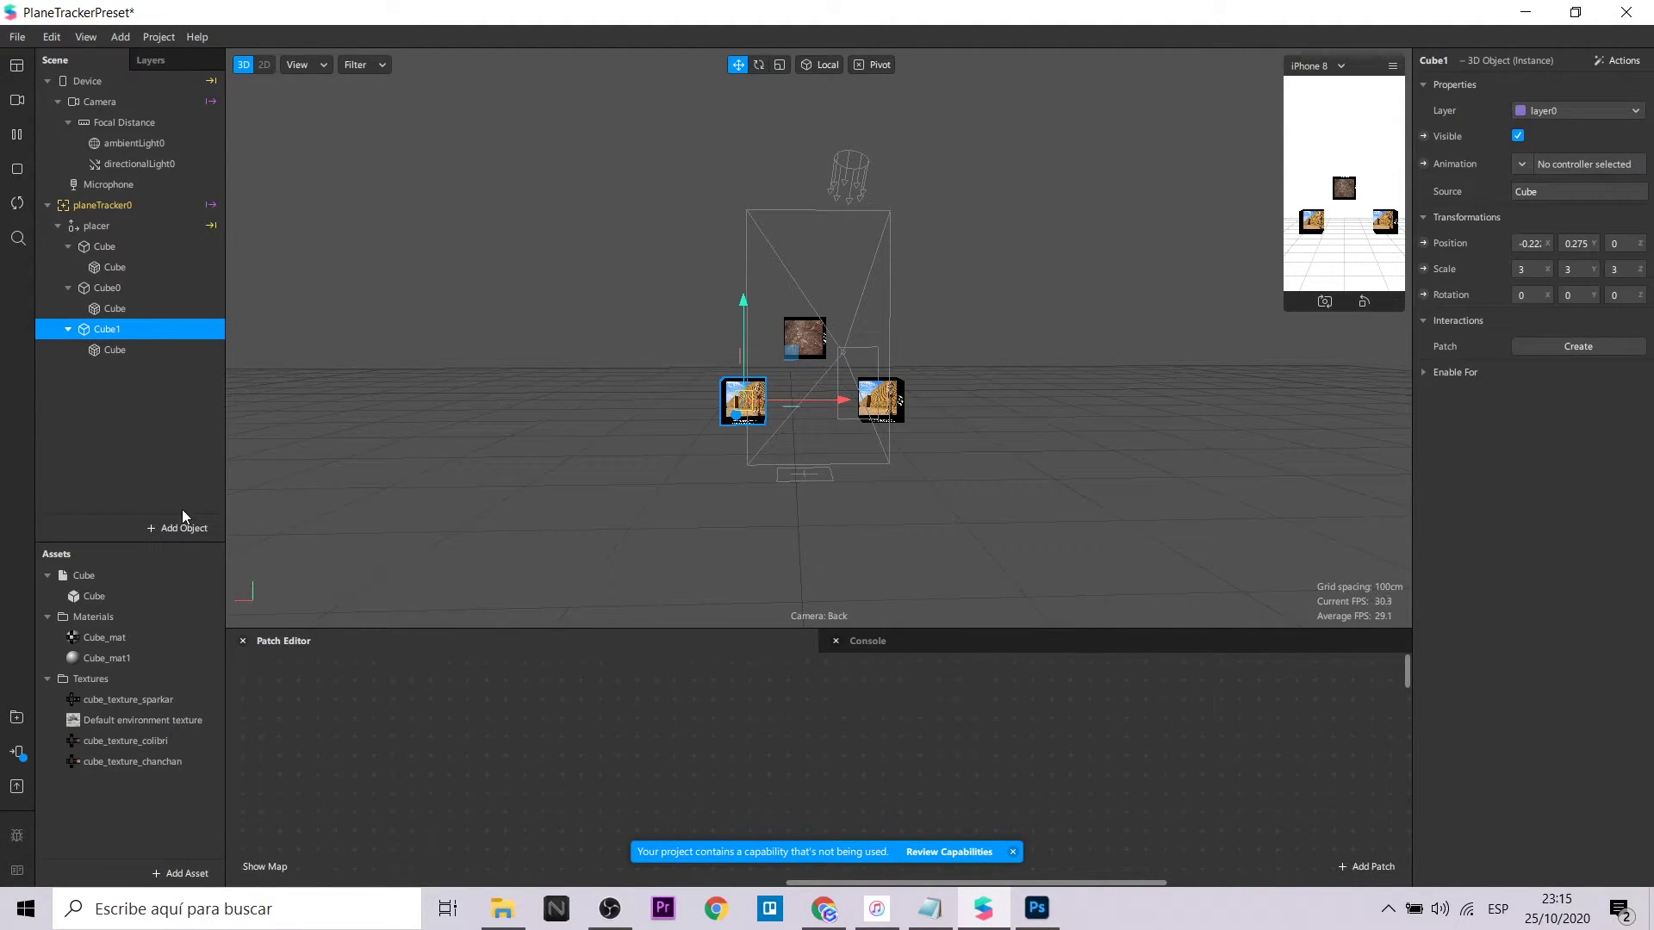
Step: Create a new material for the mesh of Cube1 and rename it Cube_mat2
{"action": "left_click", "coordinate": [96, 352]}
{"action": "left_click", "coordinate": [1469, 320]}
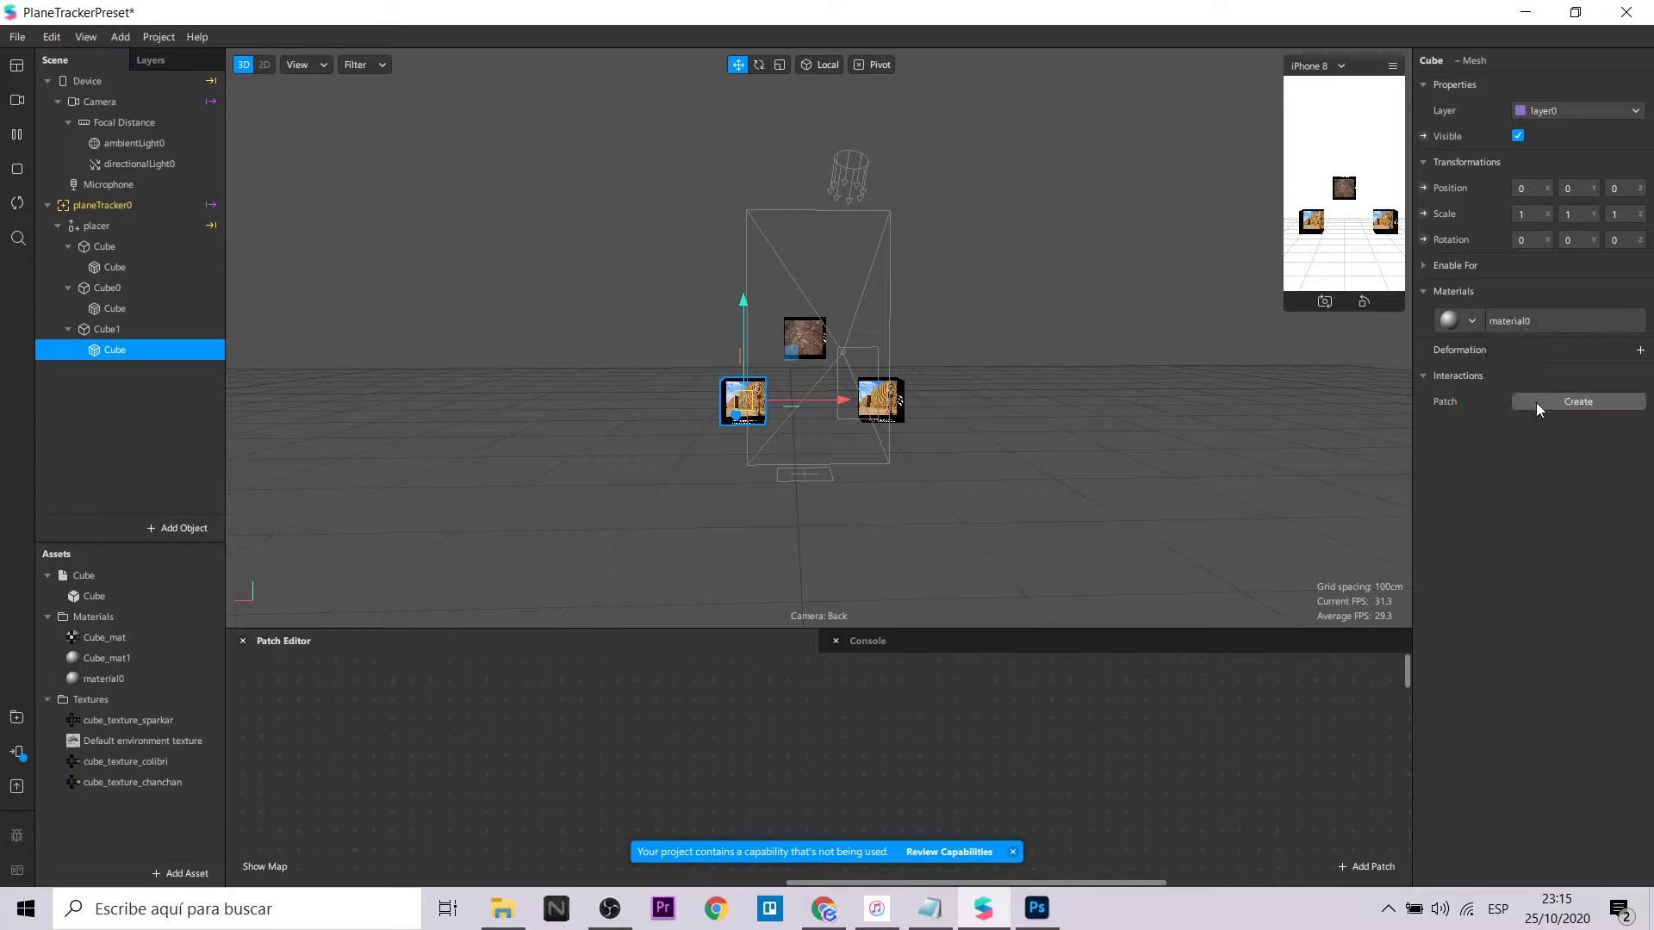
{"action": "double_click", "coordinate": [101, 677]}
{"action": "key", "text": "Caps_Lock"}
{"action": "type", "text": "C"}
{"action": "key", "text": "Caps_Lock"}
{"action": "type", "text": "ube_mat2"}
{"action": "key", "text": "Return"}
Step: Set the shader type of Cube_mat2 to Flat and import cube_texture_laguna from the Tutorial folder as its diffuse texture
{"action": "left_click", "coordinate": [1571, 85]}
{"action": "left_click", "coordinate": [1573, 149]}
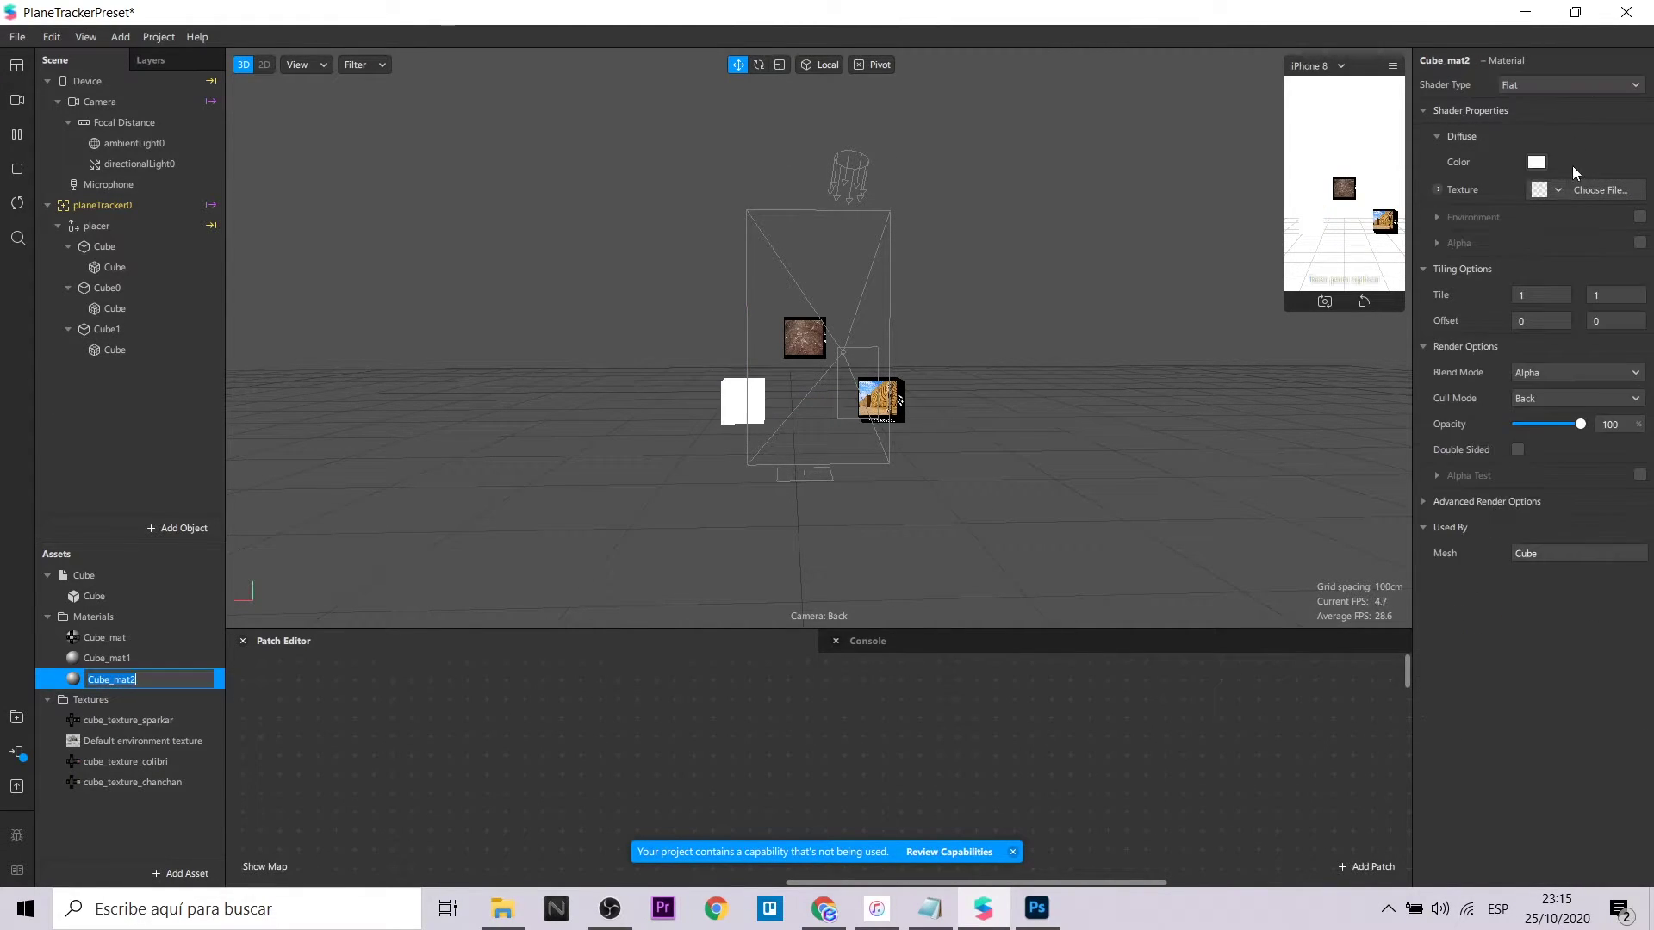
{"action": "left_click", "coordinate": [1557, 189]}
{"action": "left_click", "coordinate": [1552, 325]}
{"action": "left_click", "coordinate": [746, 207]}
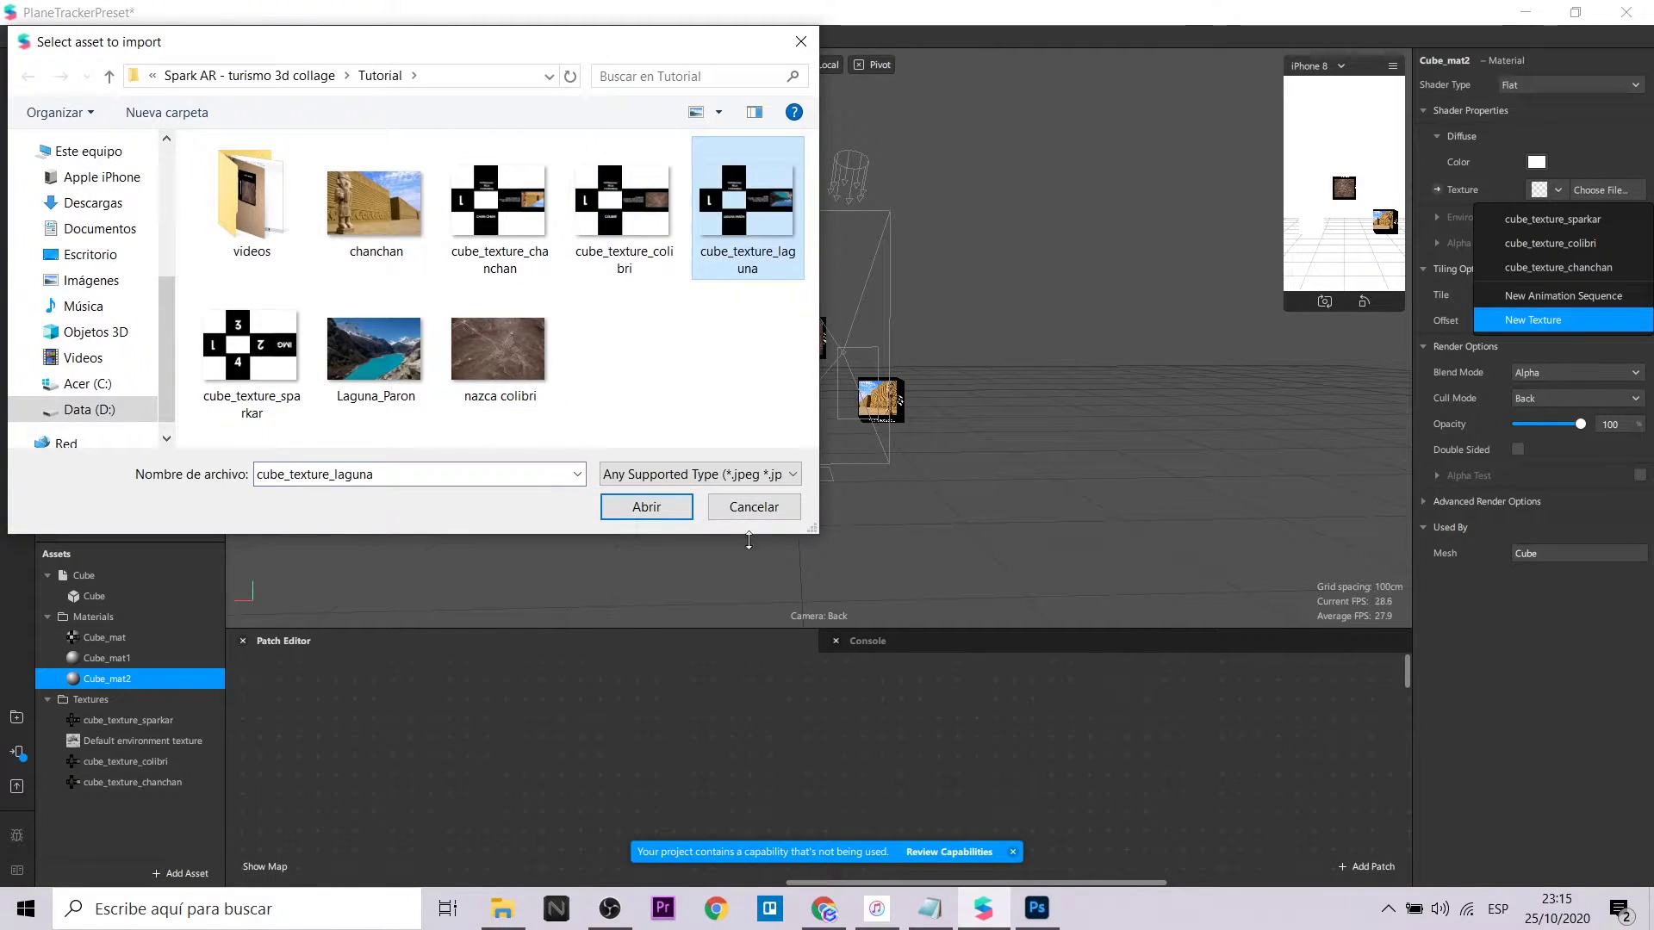
{"action": "left_click", "coordinate": [664, 508]}
Step: Set the cull mode of Cube_mat2 to Front and check the three textured cubes in the scene
{"action": "left_click", "coordinate": [1545, 401]}
{"action": "left_click", "coordinate": [1542, 399]}
{"action": "scroll", "coordinate": [858, 543], "scroll_direction": "up", "scroll_amount": 5}
{"action": "left_click_drag", "start_coordinate": [857, 547], "coordinate": [851, 513]}
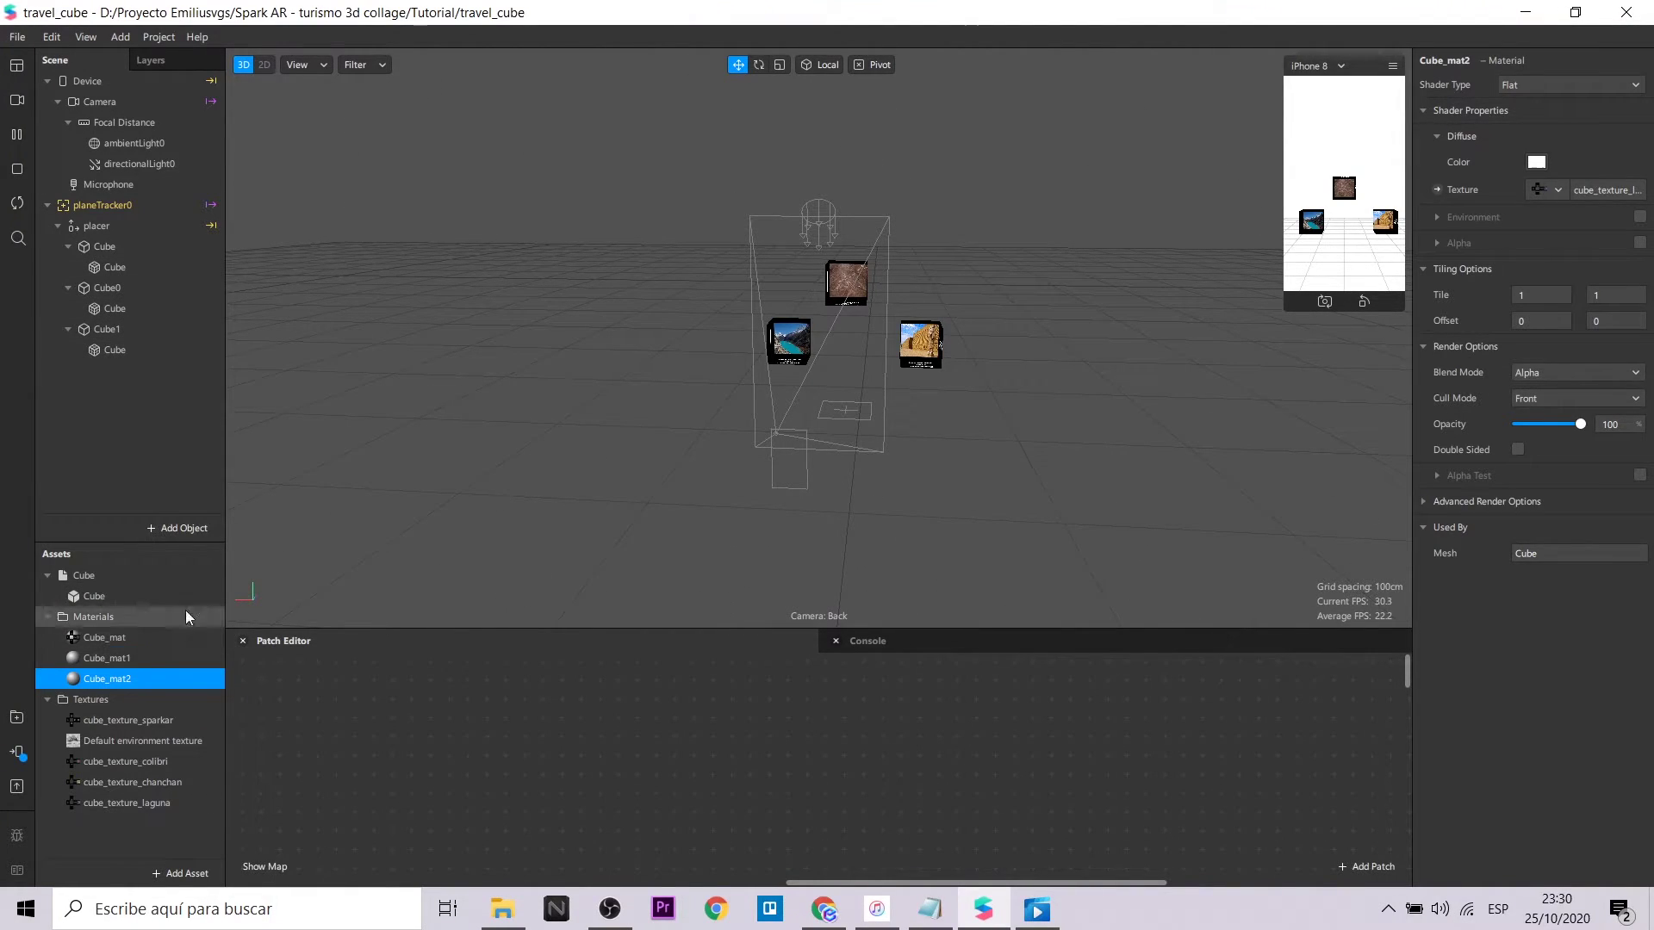
Step: Add a Pulse animation to the first Cube object and select its Loop Animation patch
{"action": "left_click", "coordinate": [130, 252]}
{"action": "left_click", "coordinate": [1617, 61]}
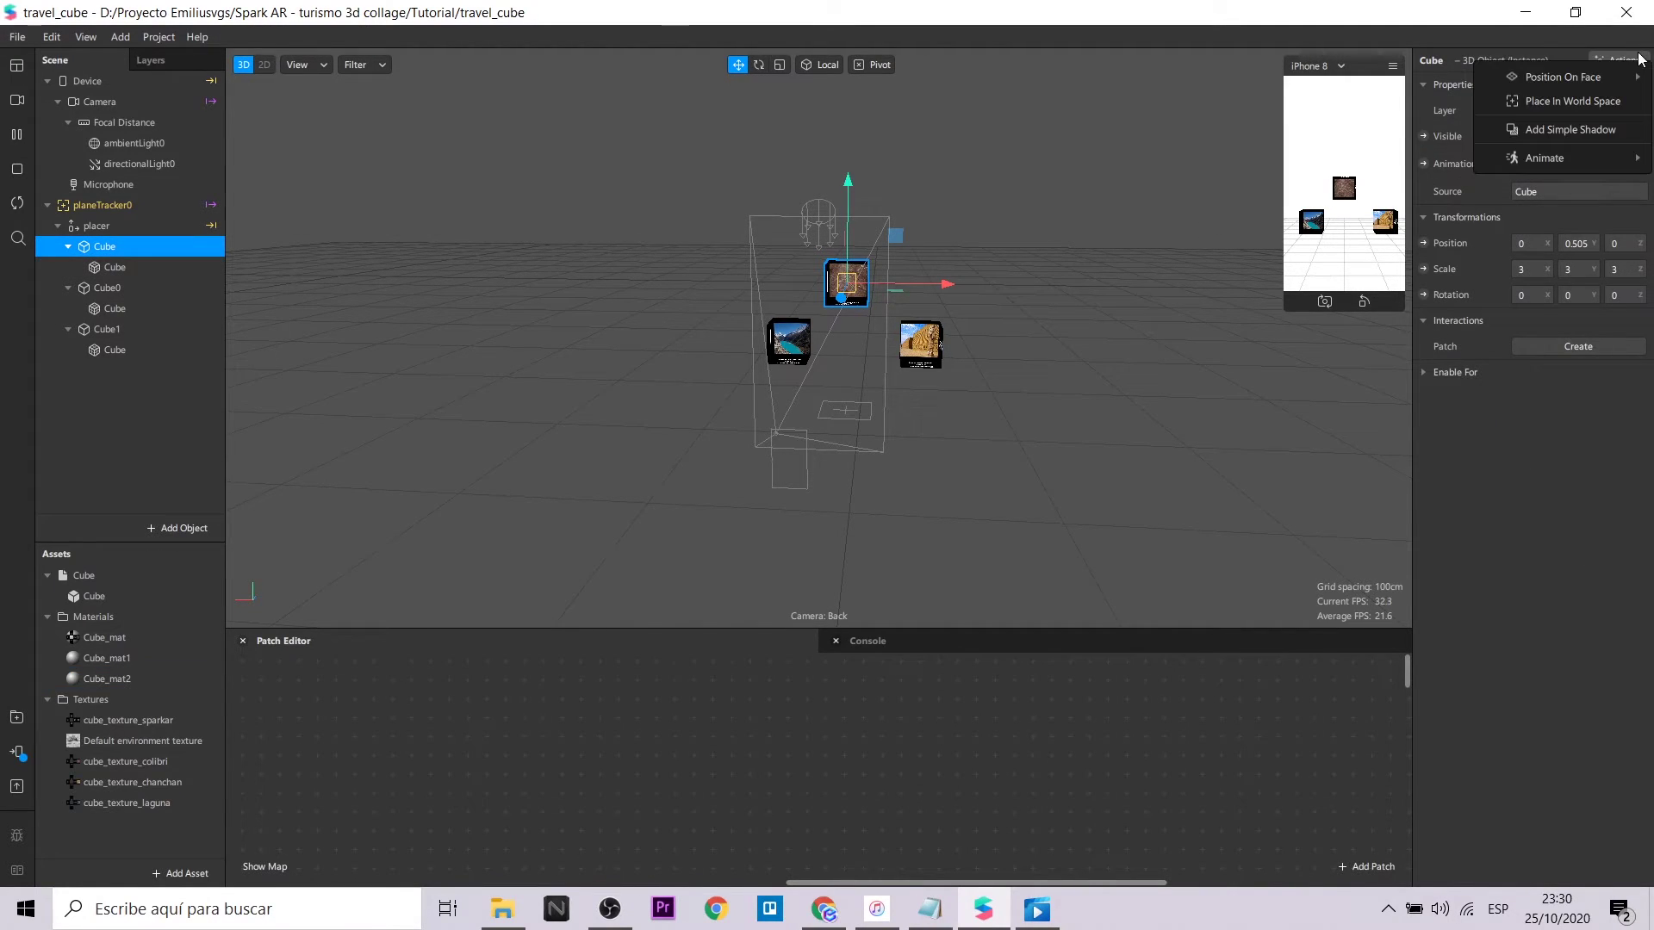
{"action": "mouse_move", "coordinate": [1564, 159]}
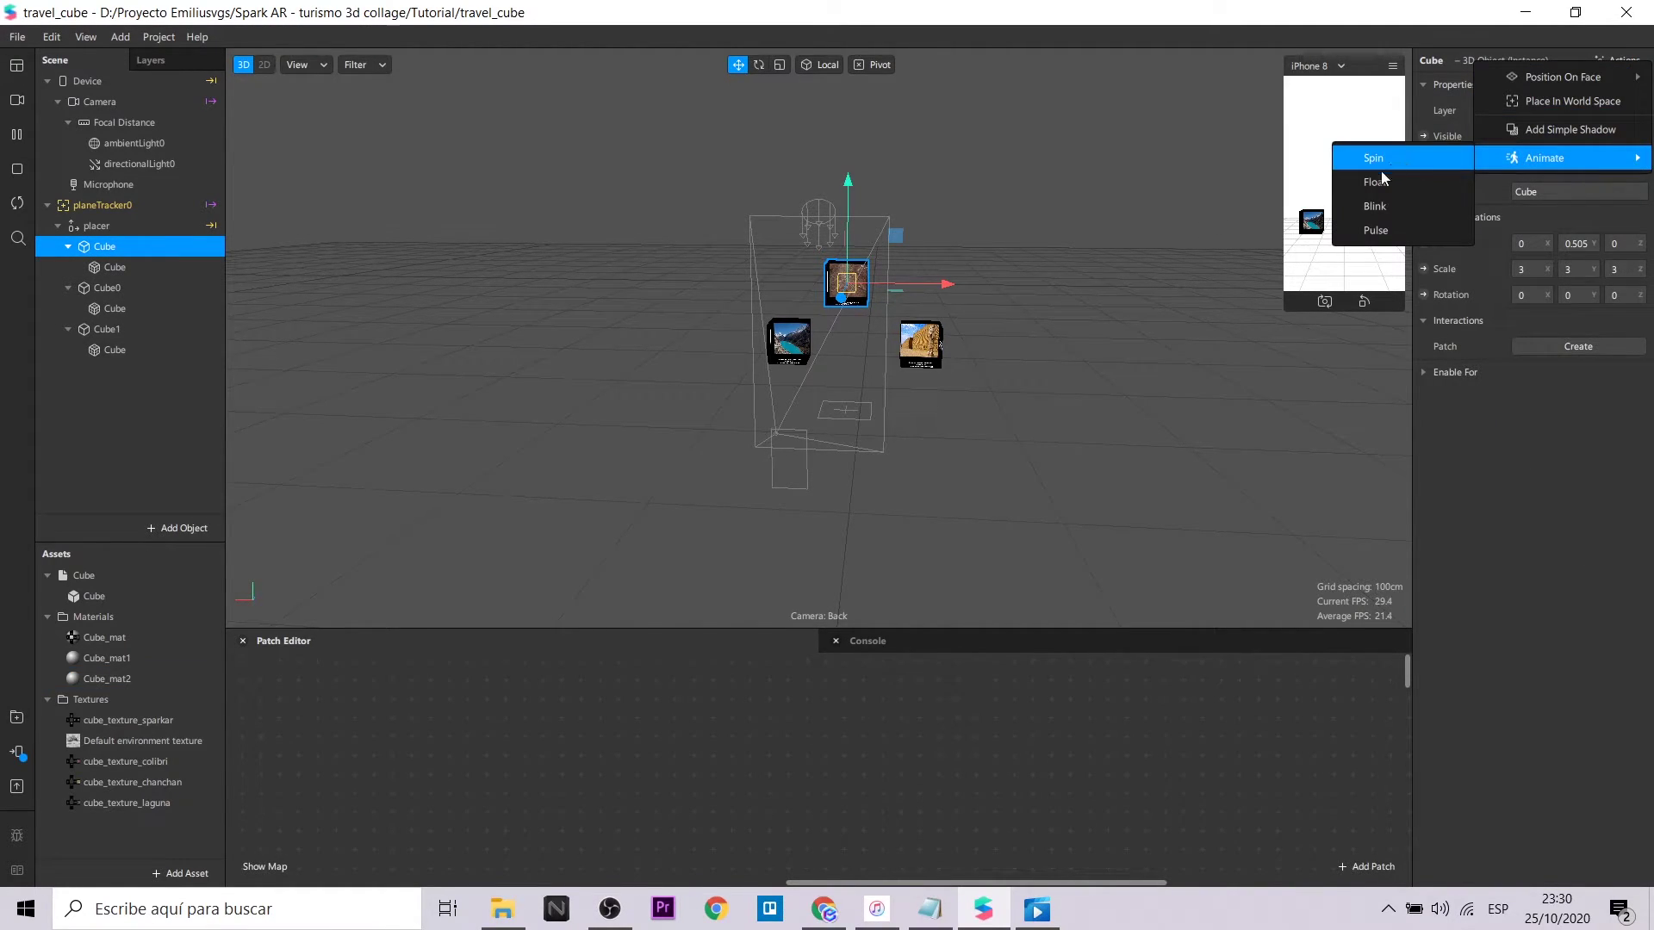
{"action": "left_click", "coordinate": [1375, 231]}
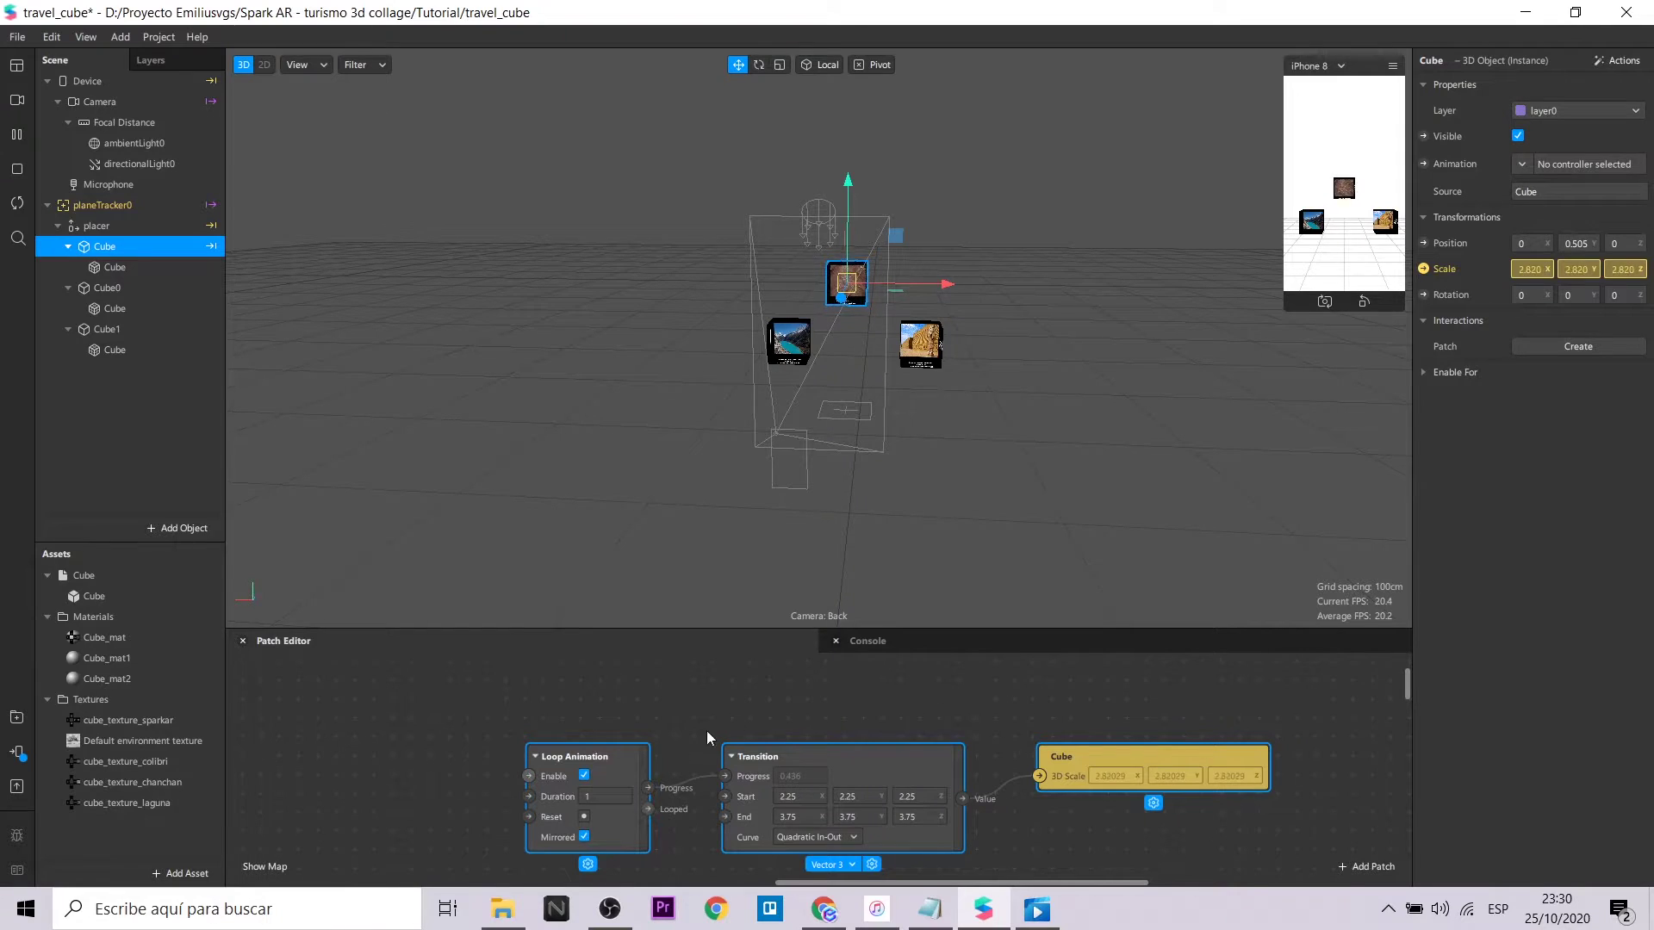
{"action": "left_click", "coordinate": [616, 729]}
{"action": "left_click", "coordinate": [603, 759]}
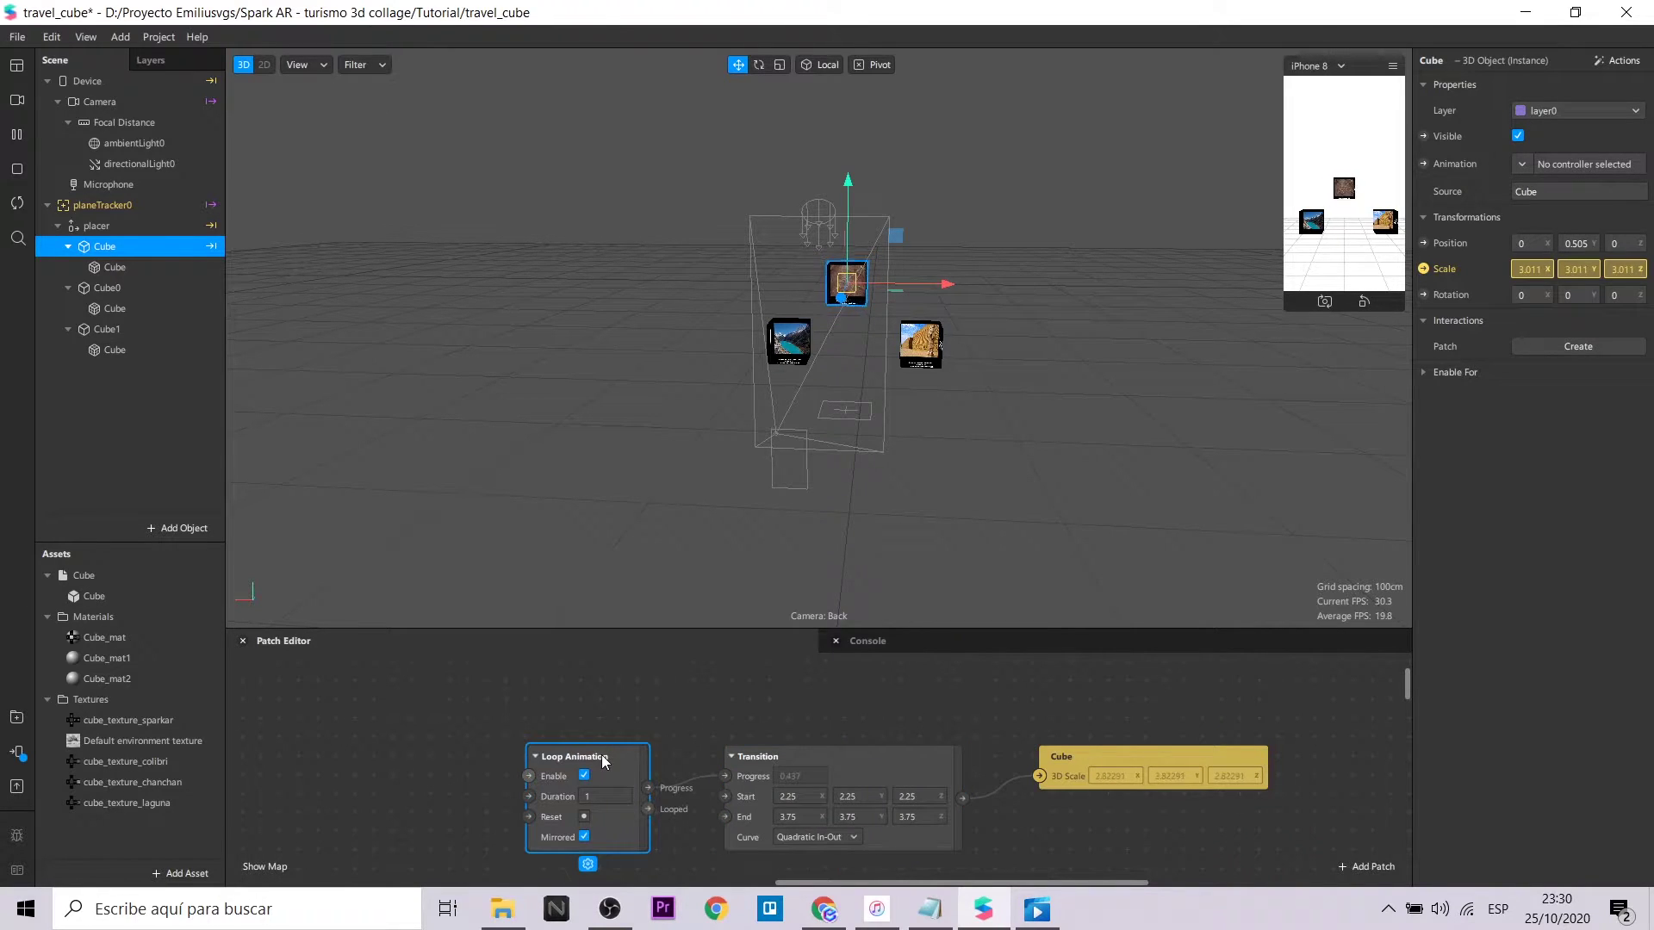
Step: Replace the Loop Animation patch with an Animation patch and connect its Progress output to the Transition patch
{"action": "key", "text": "Delete"}
{"action": "double_click", "coordinate": [608, 762]}
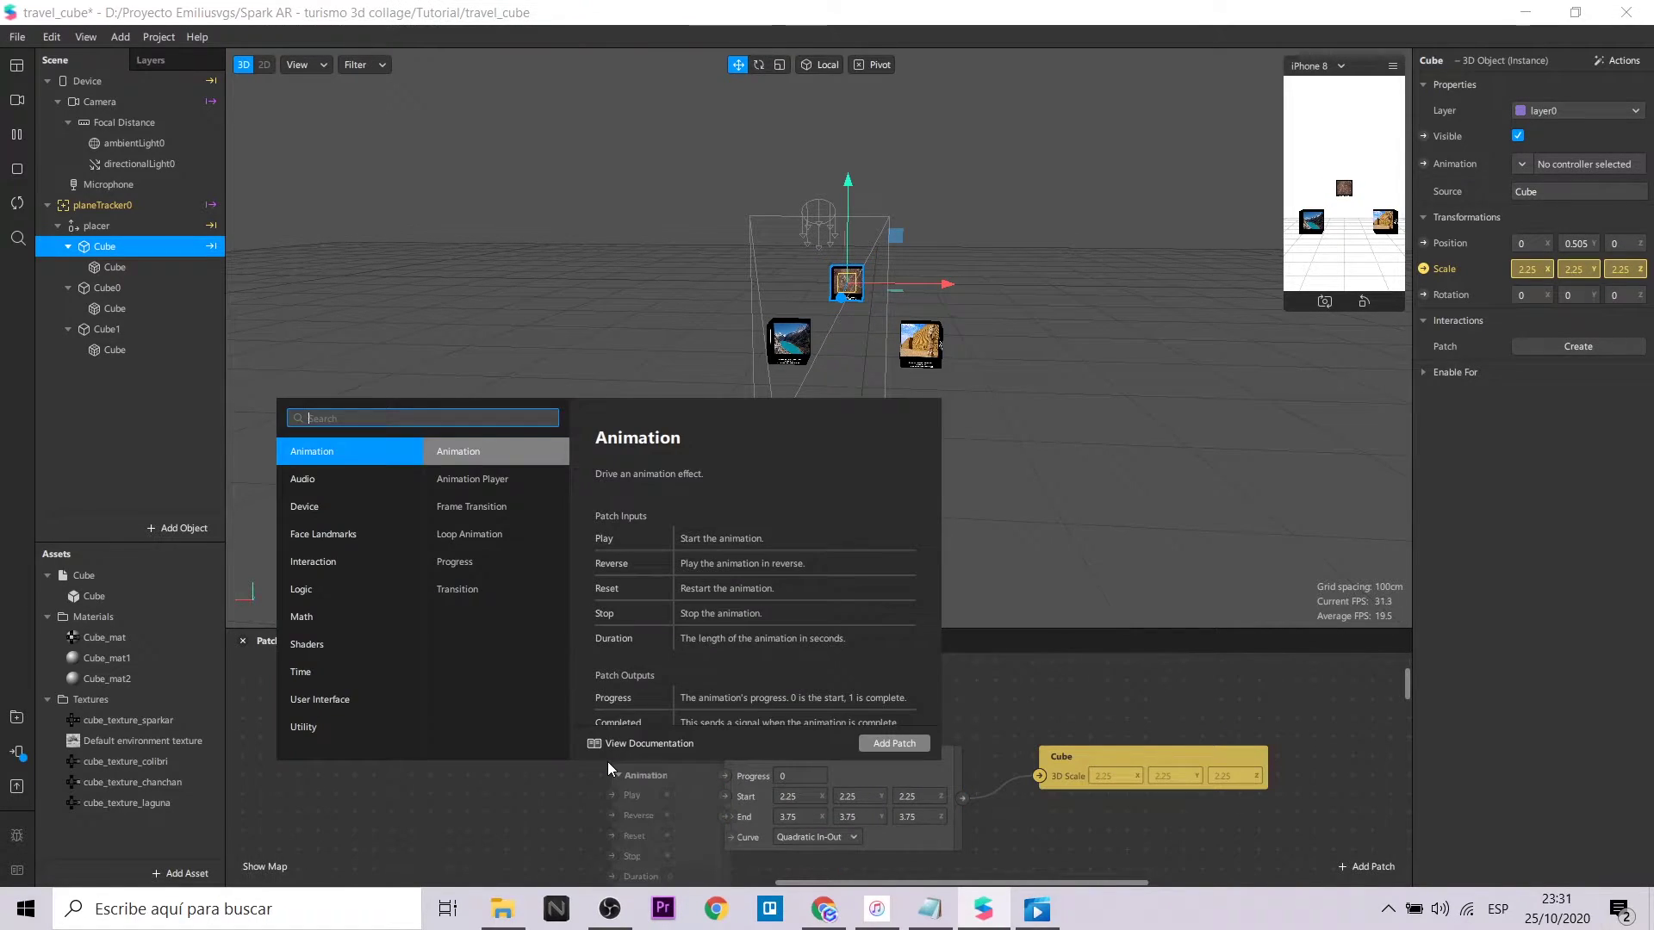
{"action": "type", "text": "anima"}
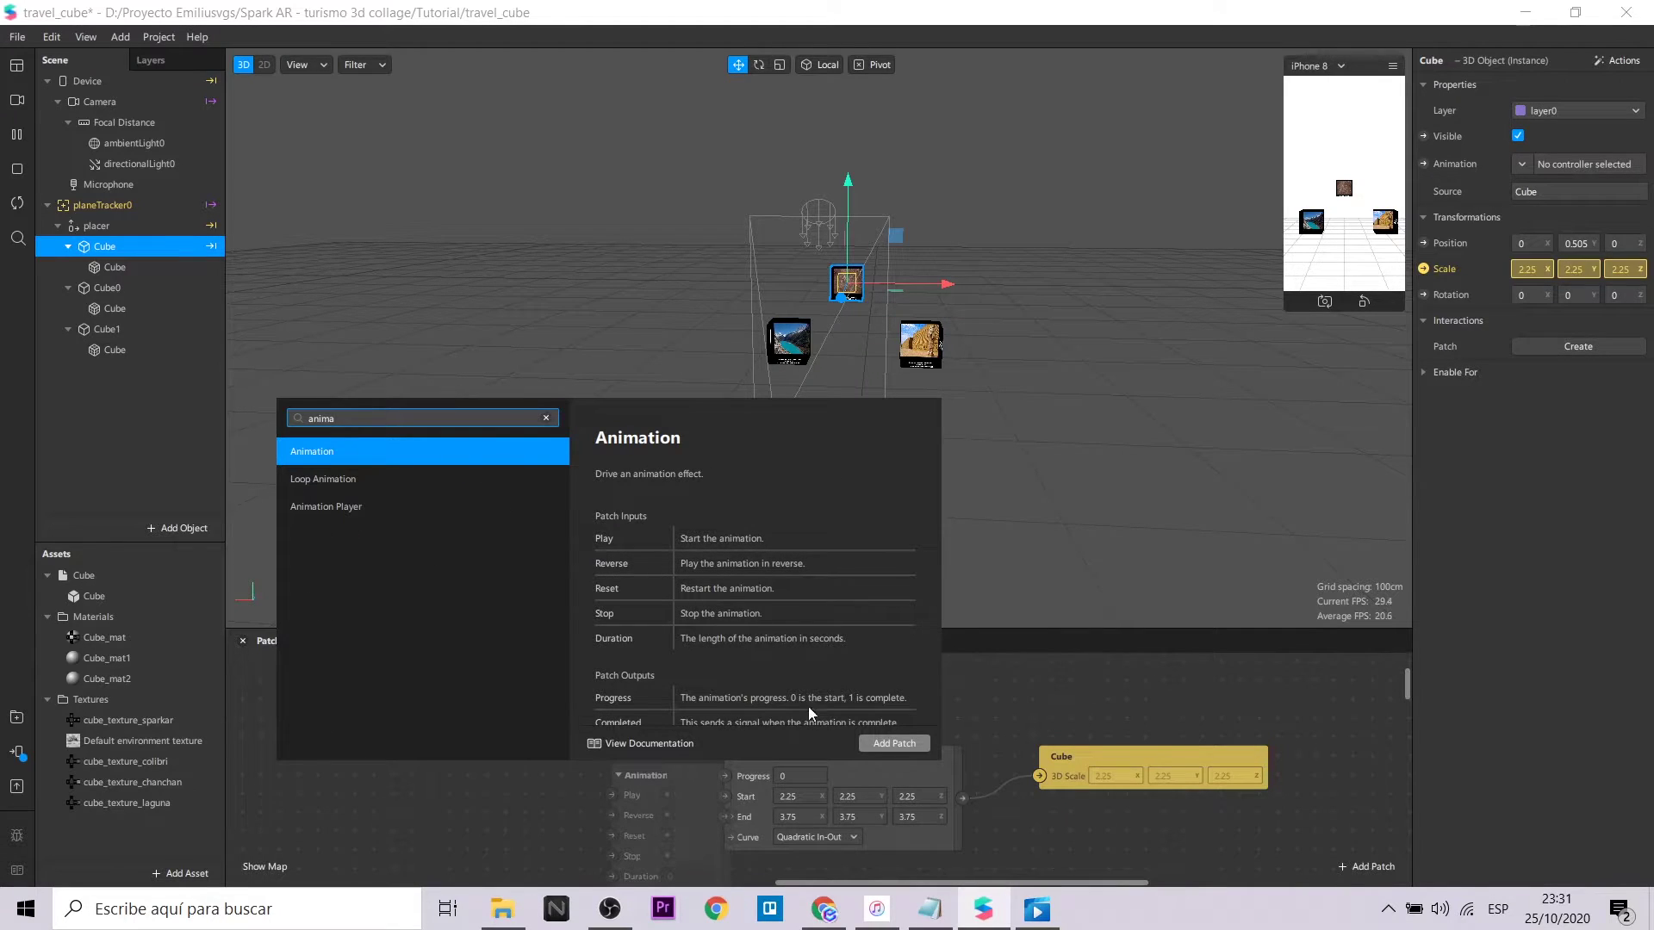
{"action": "left_click", "coordinate": [894, 743]}
{"action": "left_click_drag", "start_coordinate": [710, 765], "coordinate": [666, 749]}
{"action": "scroll", "coordinate": [723, 749], "scroll_direction": "down", "scroll_amount": 1}
{"action": "scroll", "coordinate": [626, 737], "scroll_direction": "up", "scroll_amount": 1, "text": "ctrl"}
Step: Add a Screen Tap patch before the Animation patch
{"action": "left_click", "coordinate": [437, 748]}
{"action": "right_click", "coordinate": [338, 756]}
{"action": "type", "text": "scree"}
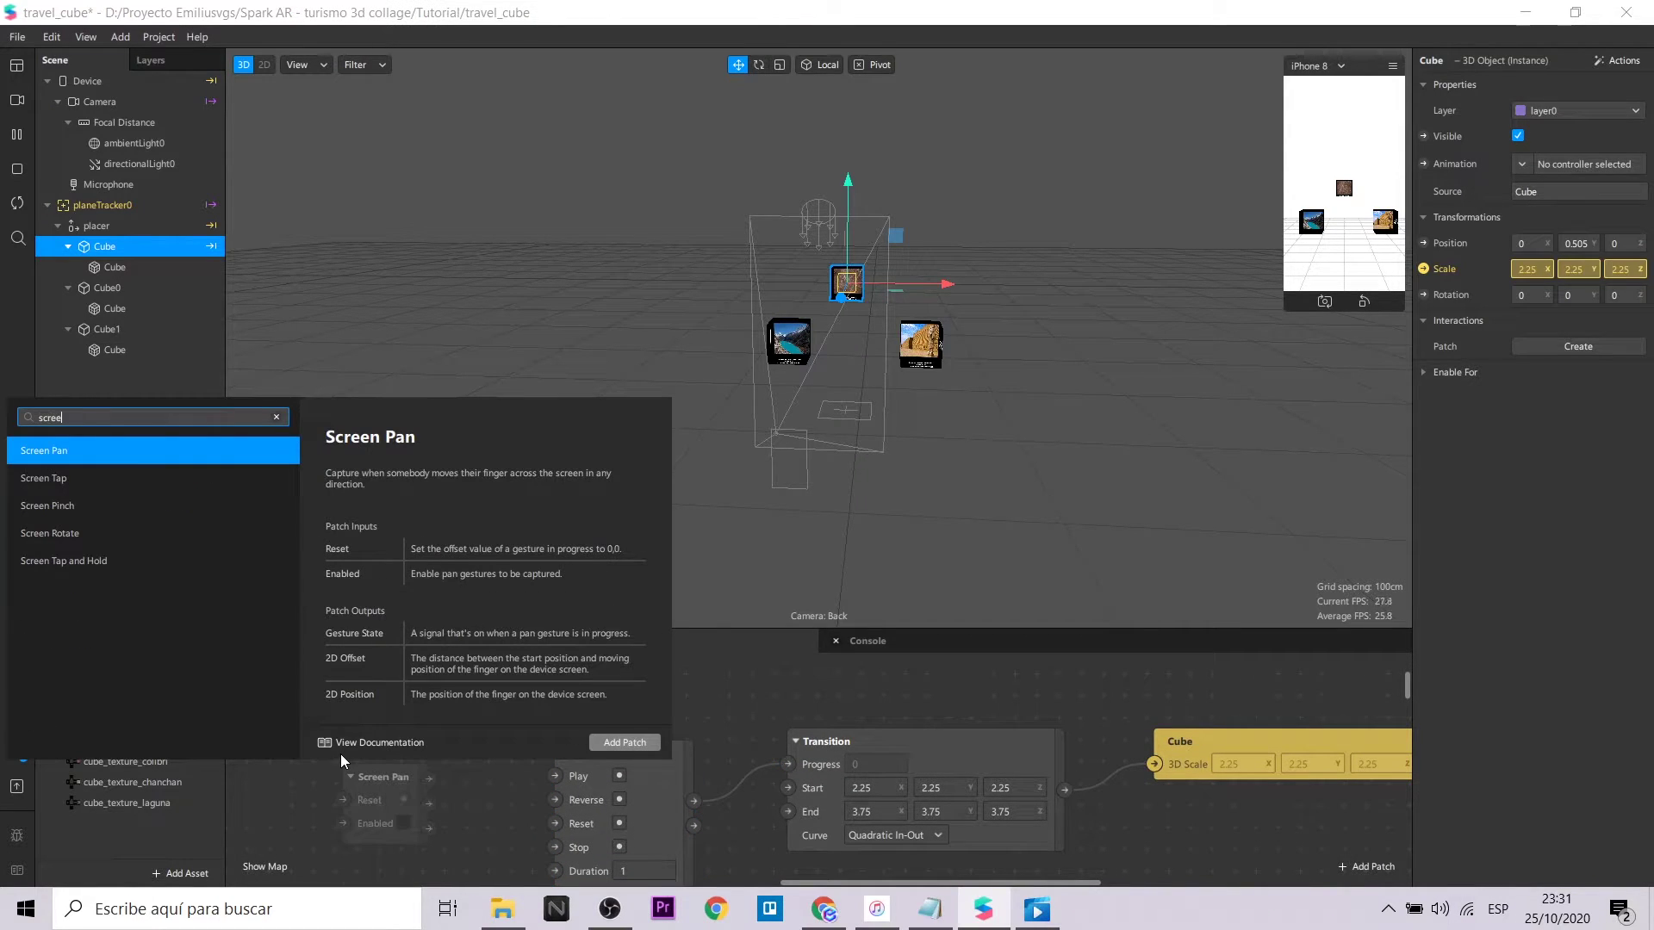
{"action": "left_click", "coordinate": [133, 478]}
{"action": "key", "text": "Escape"}
Step: Delete the two plane tracker patches inside the existing comment frame further down the patch graph
{"action": "scroll", "coordinate": [400, 748], "scroll_direction": "down", "scroll_amount": 3}
{"action": "scroll", "coordinate": [400, 748], "scroll_direction": "down", "scroll_amount": 5, "text": "ctrl"}
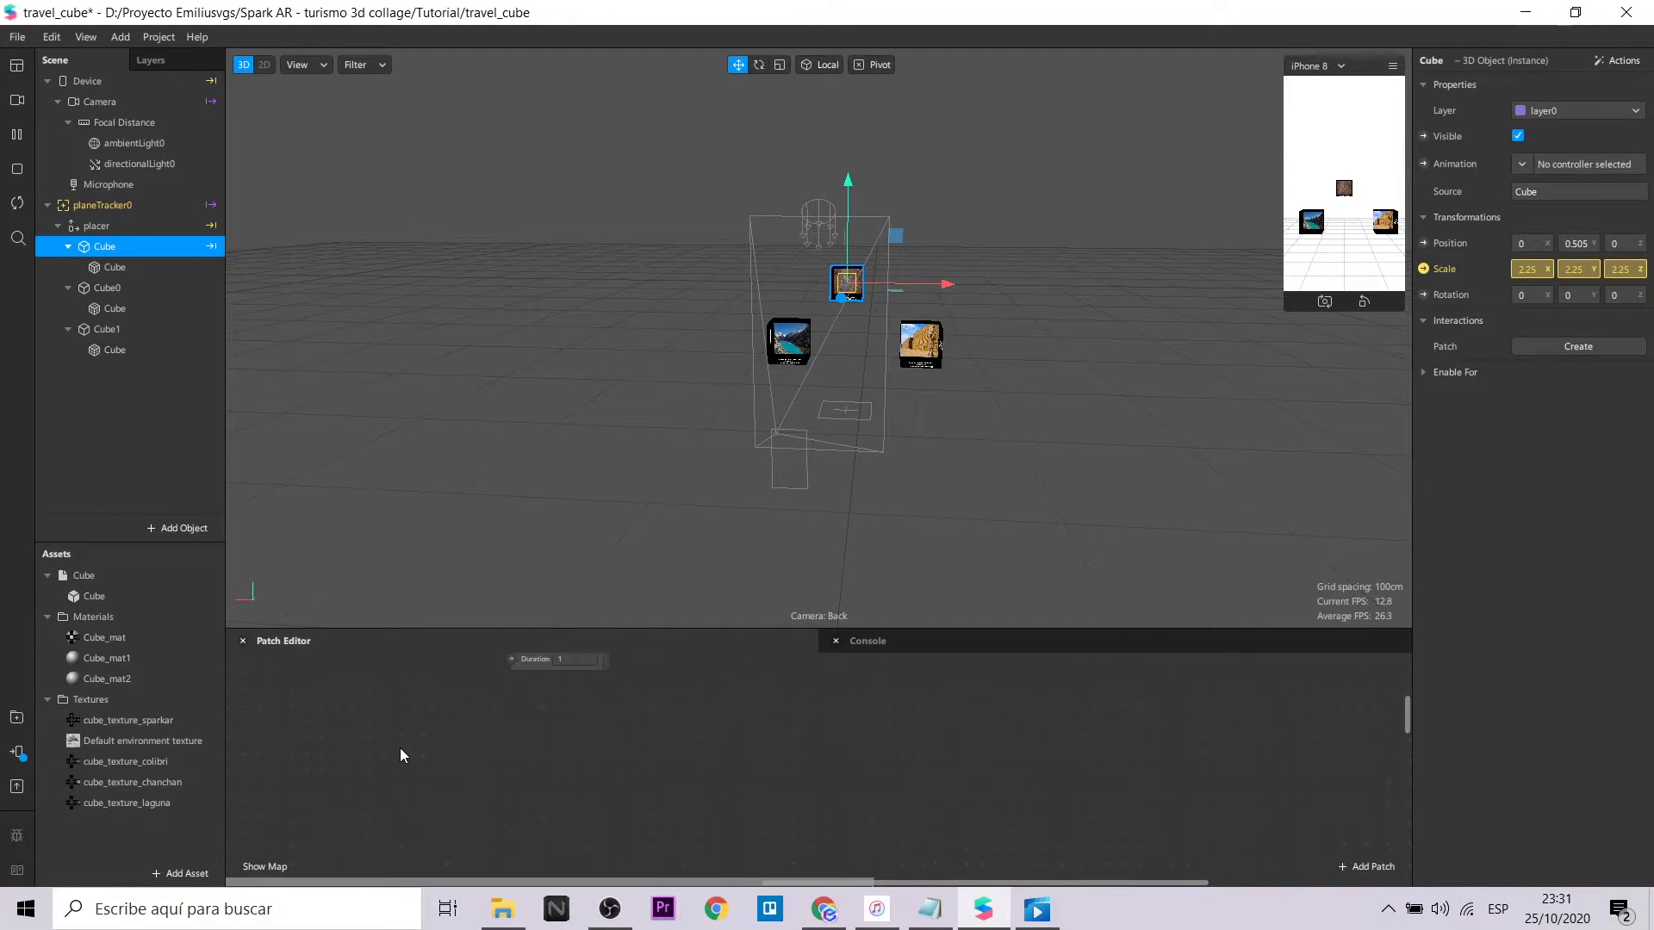
{"action": "left_click_drag", "start_coordinate": [772, 882], "coordinate": [574, 873]}
{"action": "scroll", "coordinate": [545, 829], "scroll_direction": "down", "scroll_amount": 2}
{"action": "left_click_drag", "start_coordinate": [362, 805], "coordinate": [384, 639]}
{"action": "scroll", "coordinate": [590, 836], "scroll_direction": "up", "scroll_amount": 1}
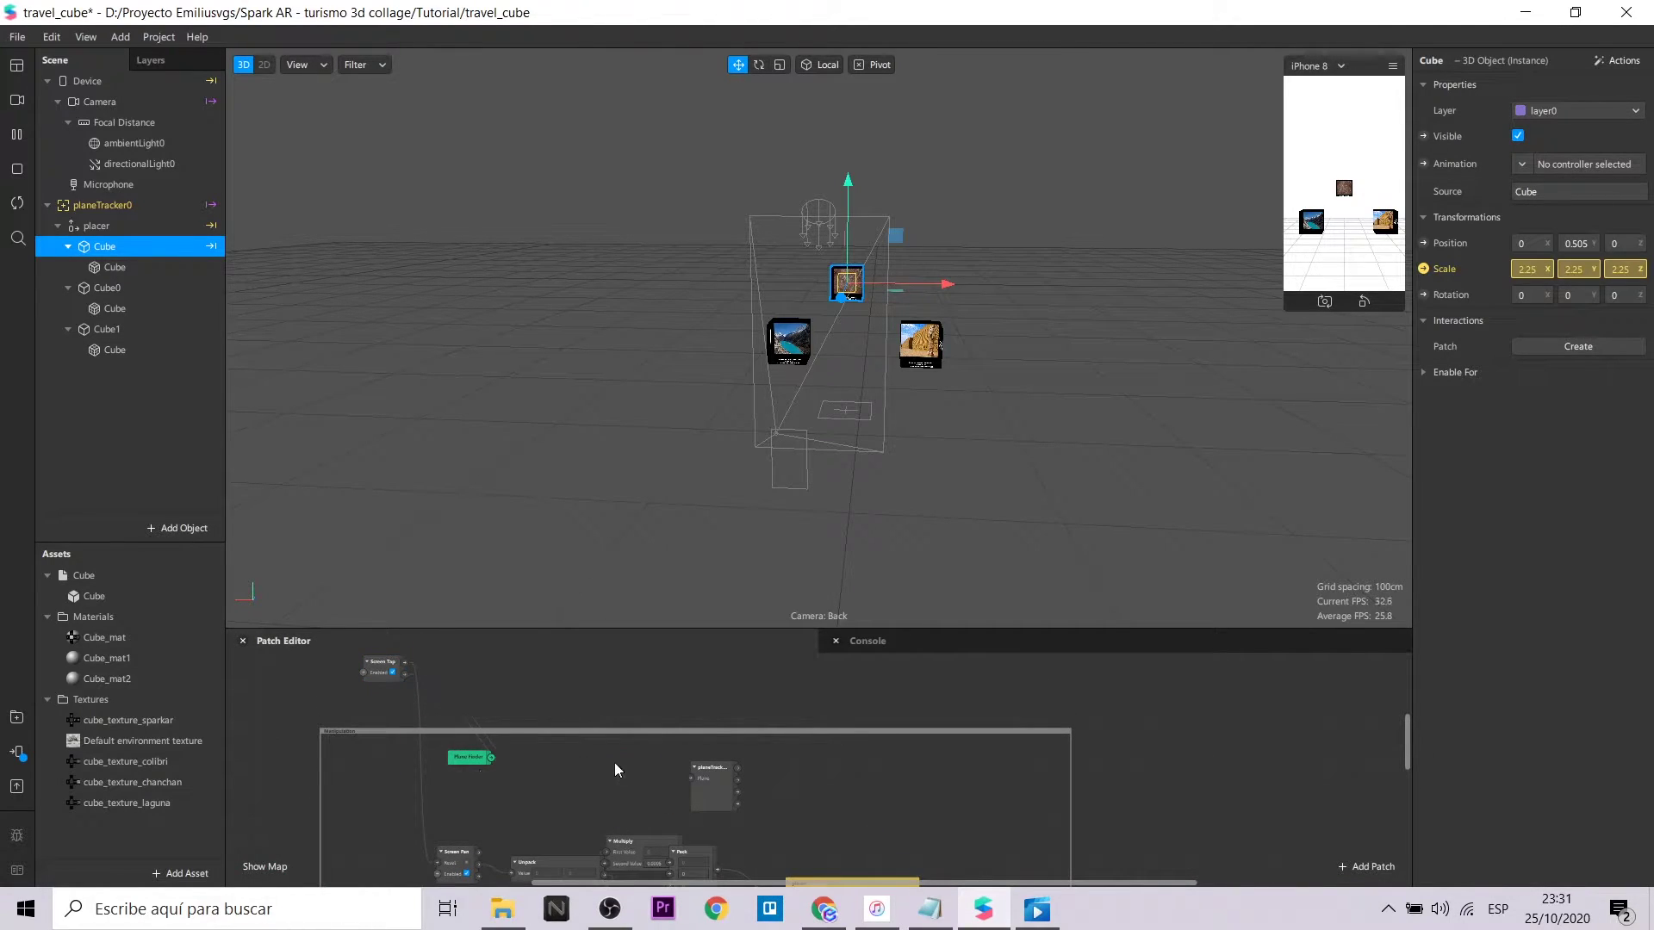
{"action": "left_click", "coordinate": [706, 780]}
{"action": "key", "text": "Delete"}
{"action": "left_click", "coordinate": [469, 759]}
{"action": "key", "text": "Delete"}
Step: Connect the Screen Tap patch's Gesture State to the Animation patch's Play input and test the tap on the cube in the preview
{"action": "scroll", "coordinate": [492, 755], "scroll_direction": "up", "scroll_amount": 5}
{"action": "left_click_drag", "start_coordinate": [386, 867], "coordinate": [659, 729]}
{"action": "scroll", "coordinate": [860, 778], "scroll_direction": "up", "scroll_amount": 4, "text": "ctrl"}
{"action": "left_click_drag", "start_coordinate": [559, 717], "coordinate": [501, 769]}
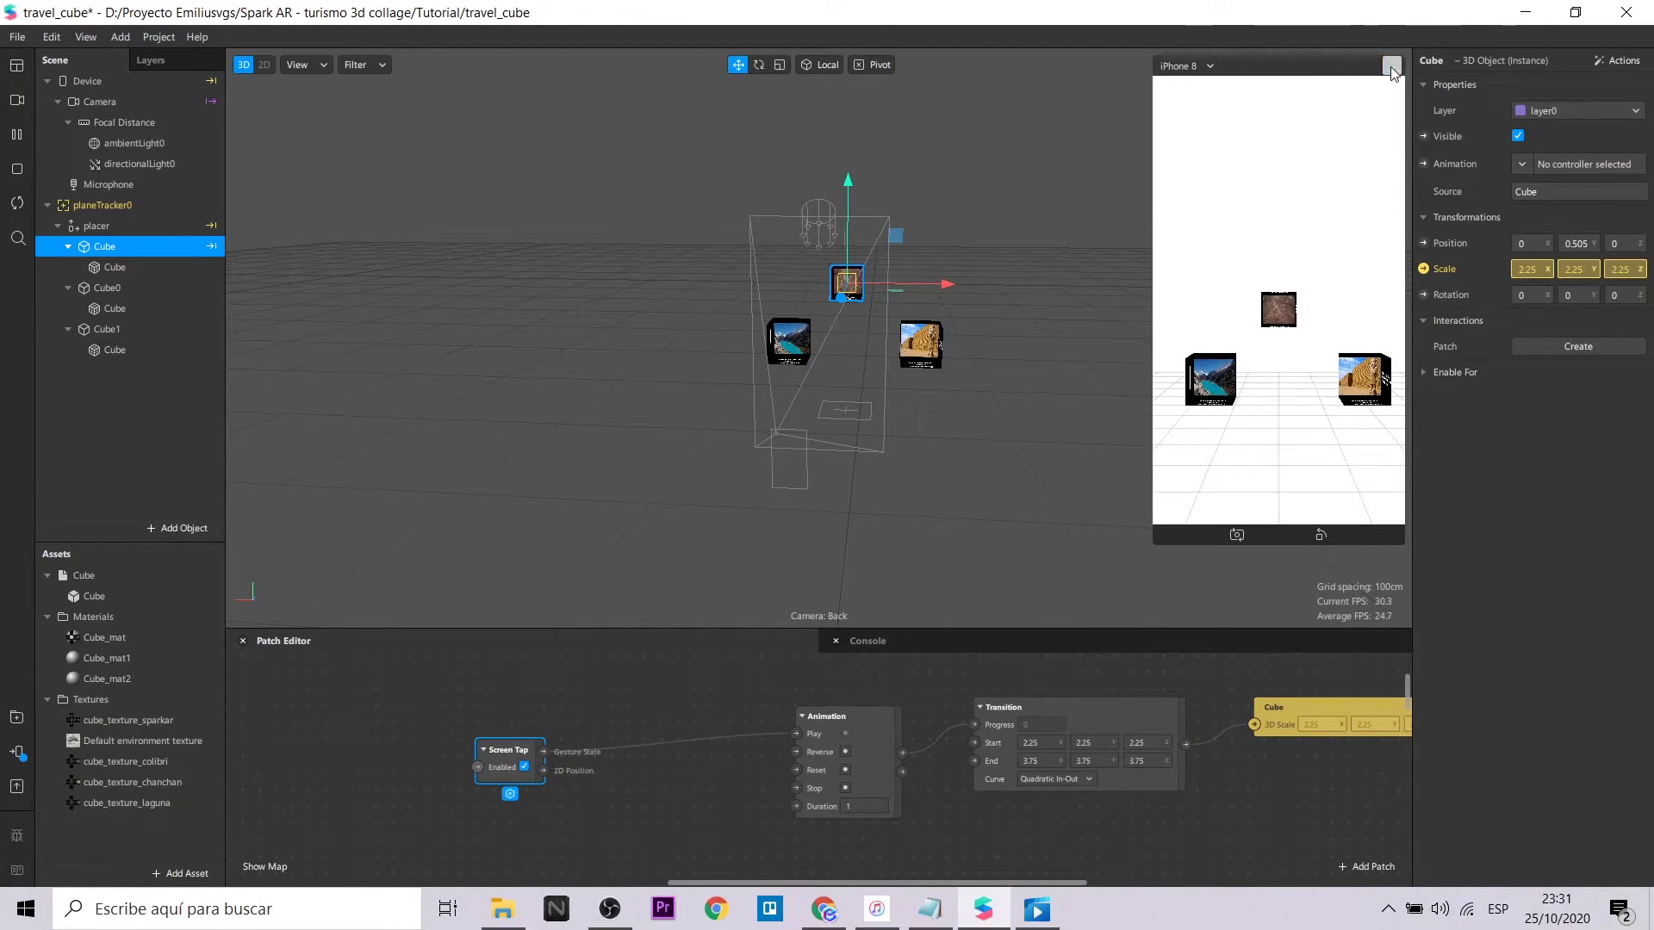
{"action": "left_click", "coordinate": [1278, 306]}
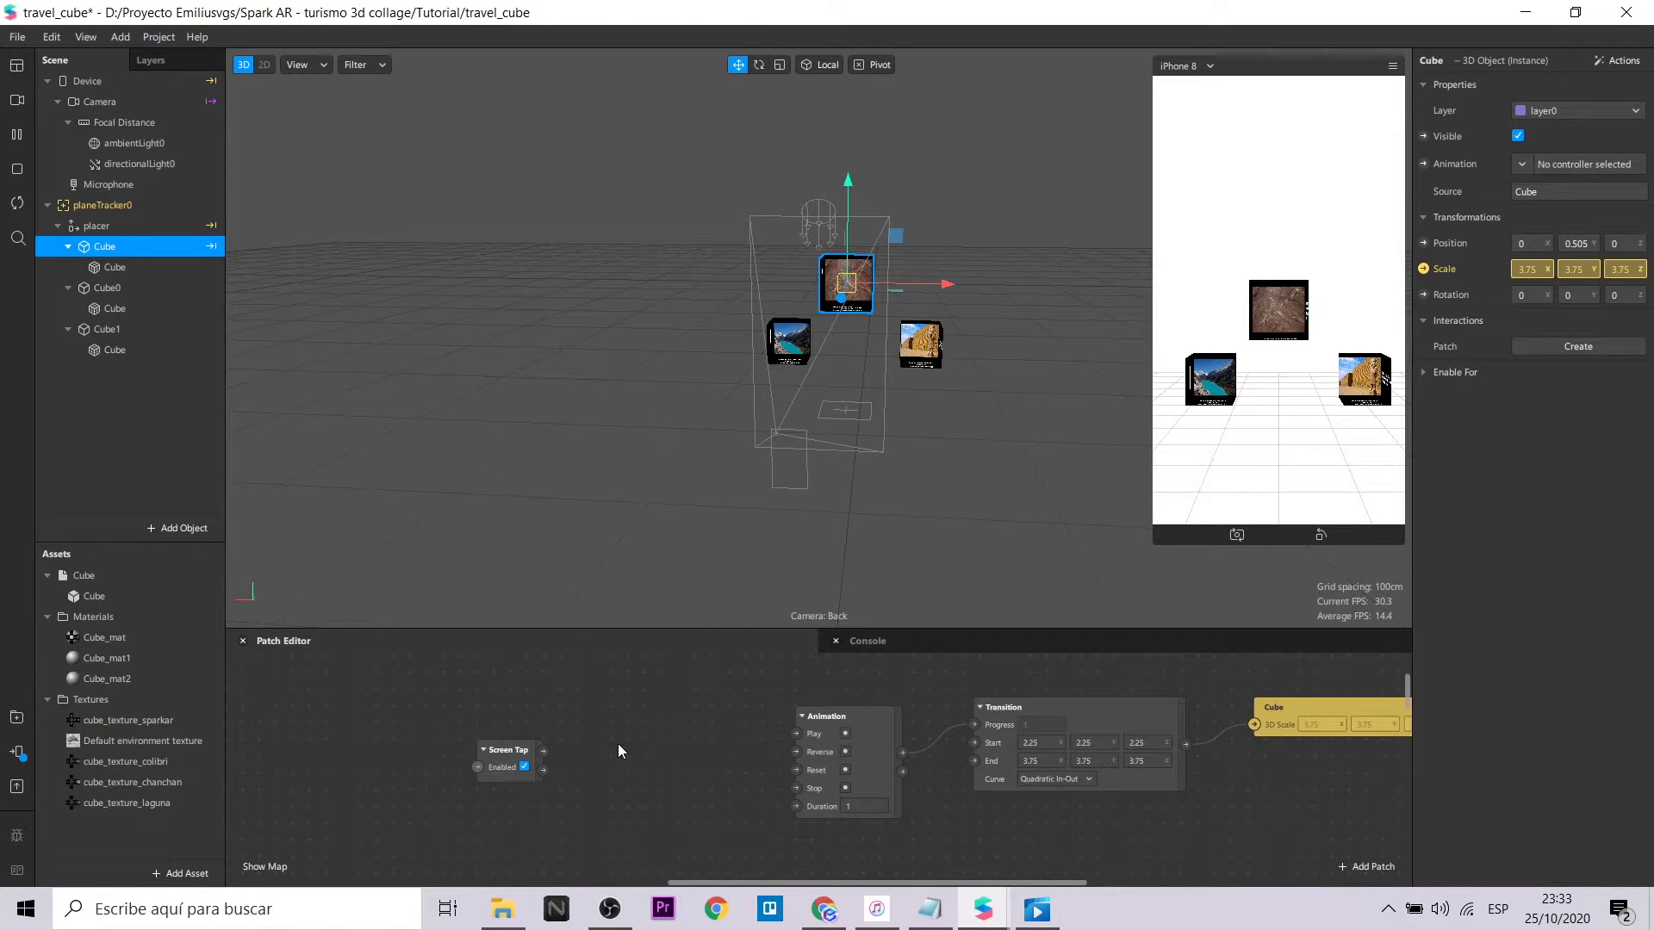
Step: Route the Screen Tap through a Switch and a Pulse patch to the Animation's Play input, and test tapping in the preview
{"action": "right_click", "coordinate": [638, 717]}
{"action": "type", "text": "sw"}
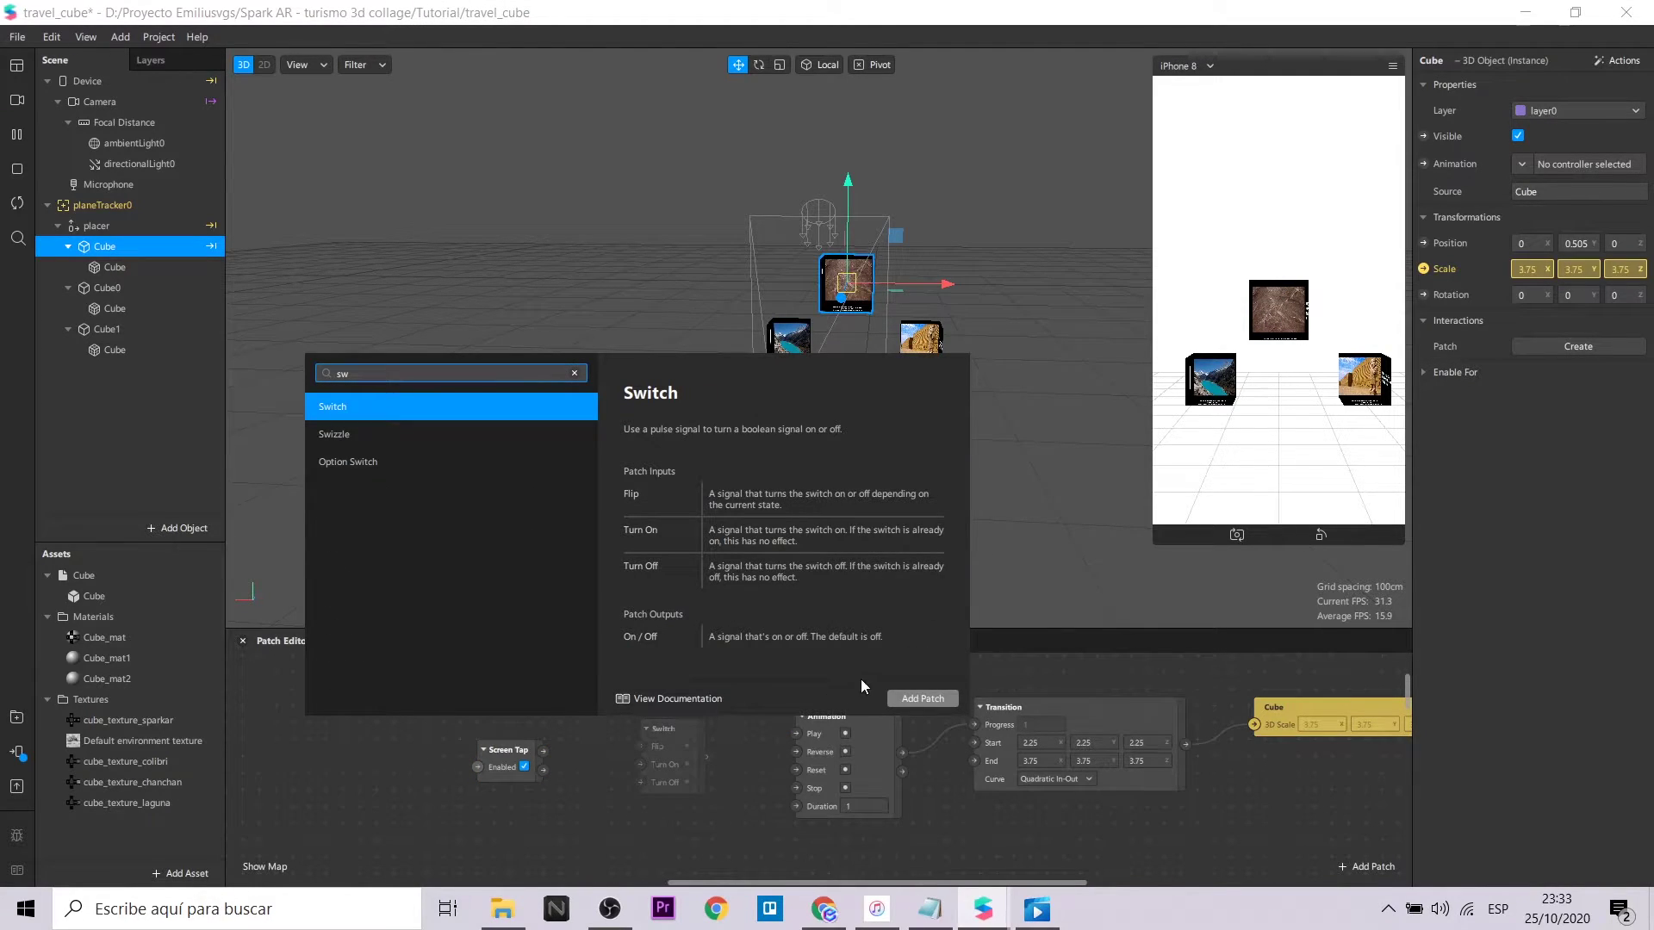
{"action": "left_click", "coordinate": [904, 700]}
{"action": "left_click_drag", "start_coordinate": [682, 740], "coordinate": [797, 732]}
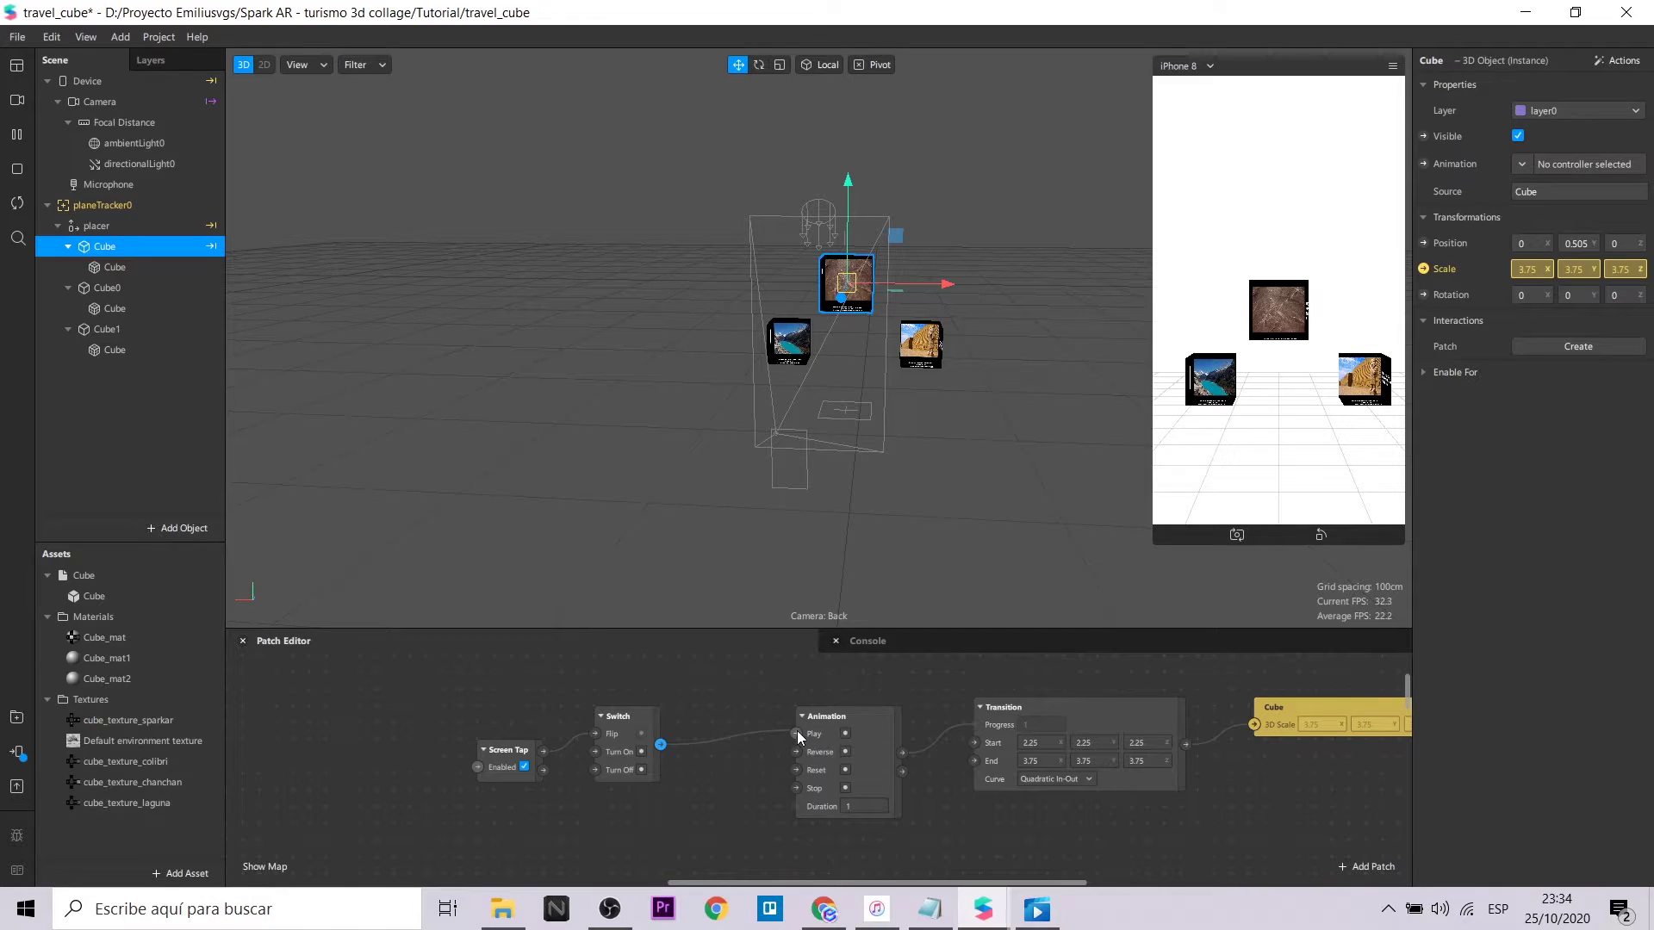
{"action": "left_click_drag", "start_coordinate": [510, 750], "coordinate": [493, 750]}
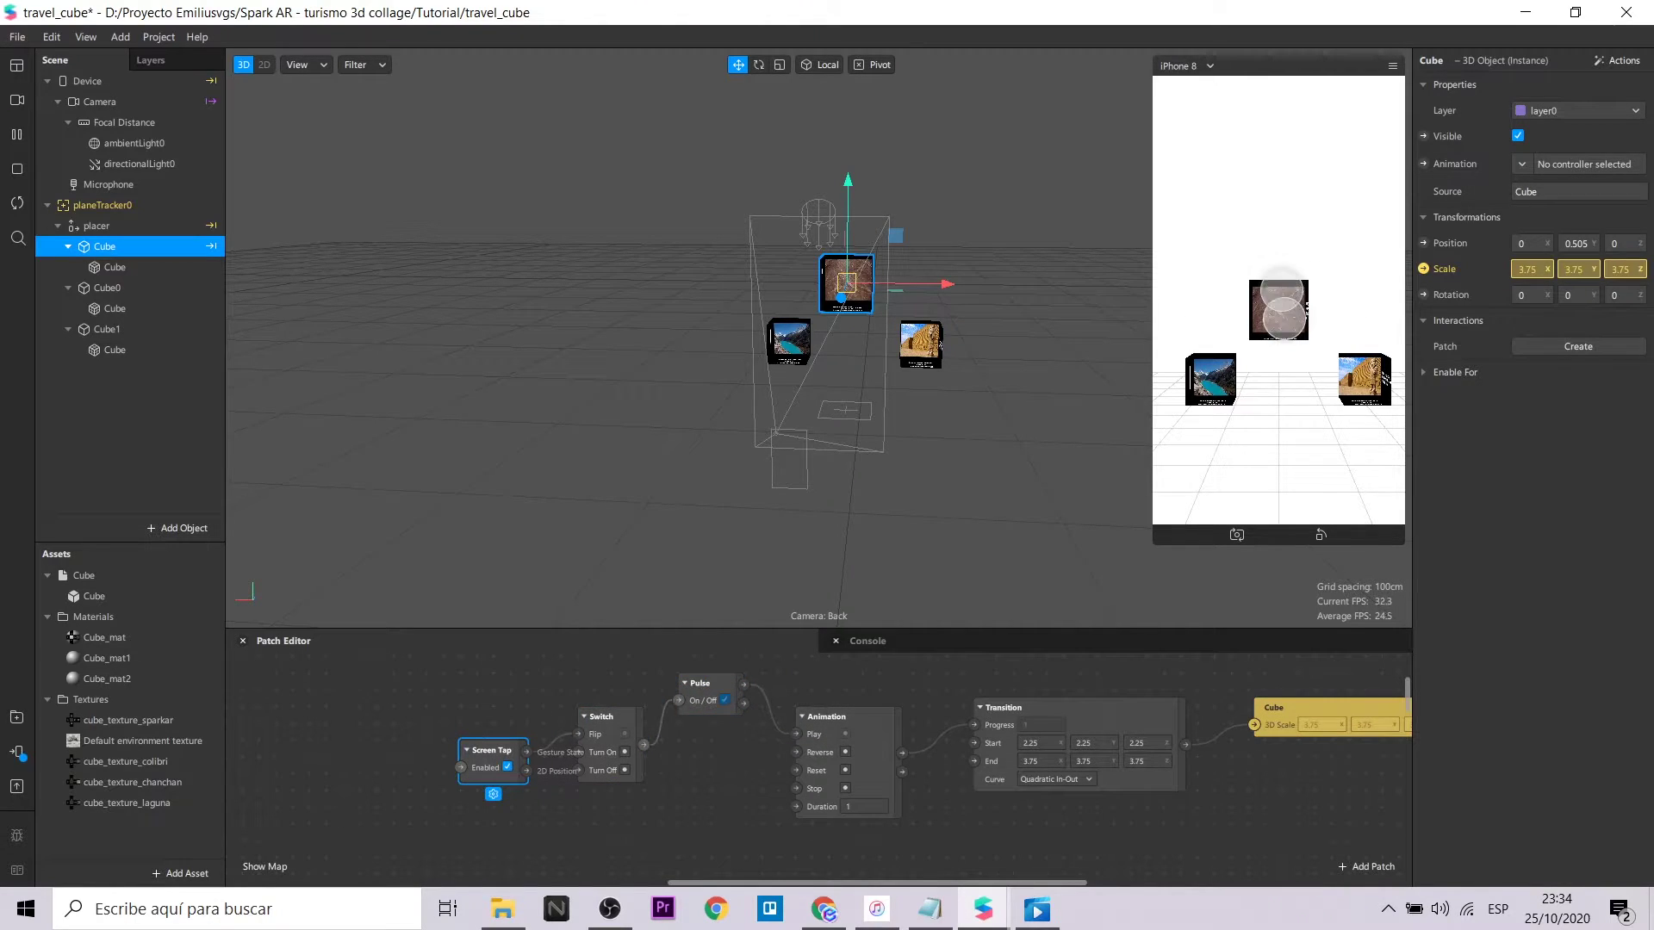
{"action": "left_click", "coordinate": [1284, 306]}
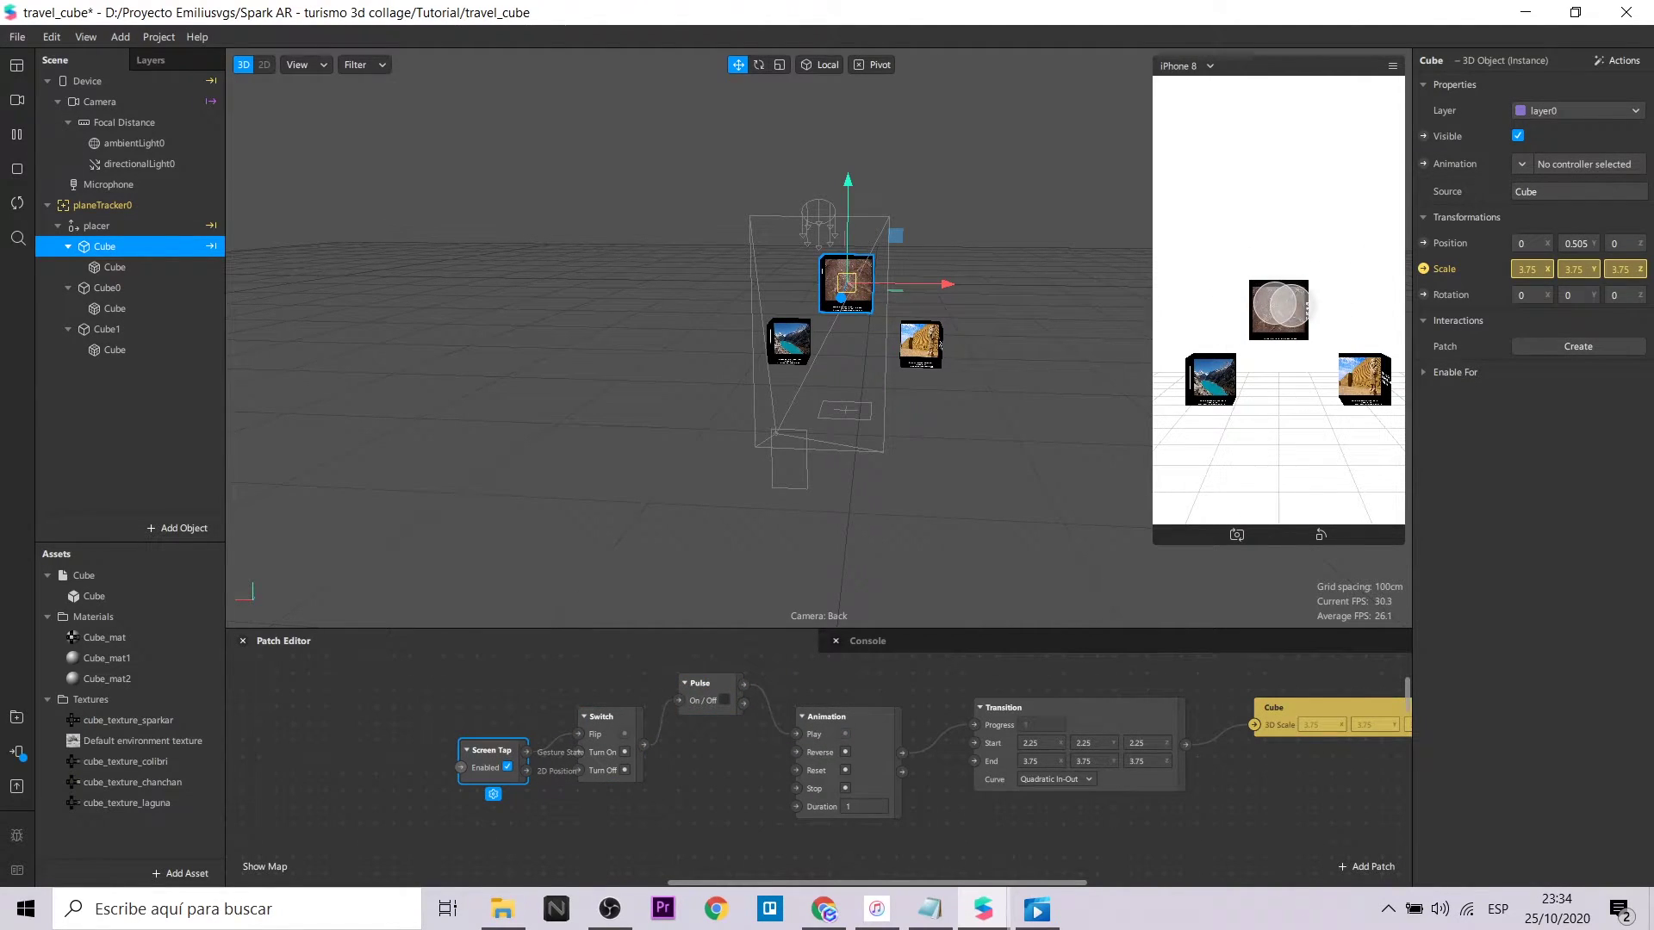
Step: Spread out the patches and connect the Switch through a Not patch and a second Pulse to the Animation's Reverse input
{"action": "left_click_drag", "start_coordinate": [498, 751], "coordinate": [363, 751]}
{"action": "left_click_drag", "start_coordinate": [608, 719], "coordinate": [541, 720]}
{"action": "left_click_drag", "start_coordinate": [710, 690], "coordinate": [643, 790]}
{"action": "right_click", "coordinate": [636, 687]}
{"action": "type", "text": "not"}
{"action": "key", "text": "Return"}
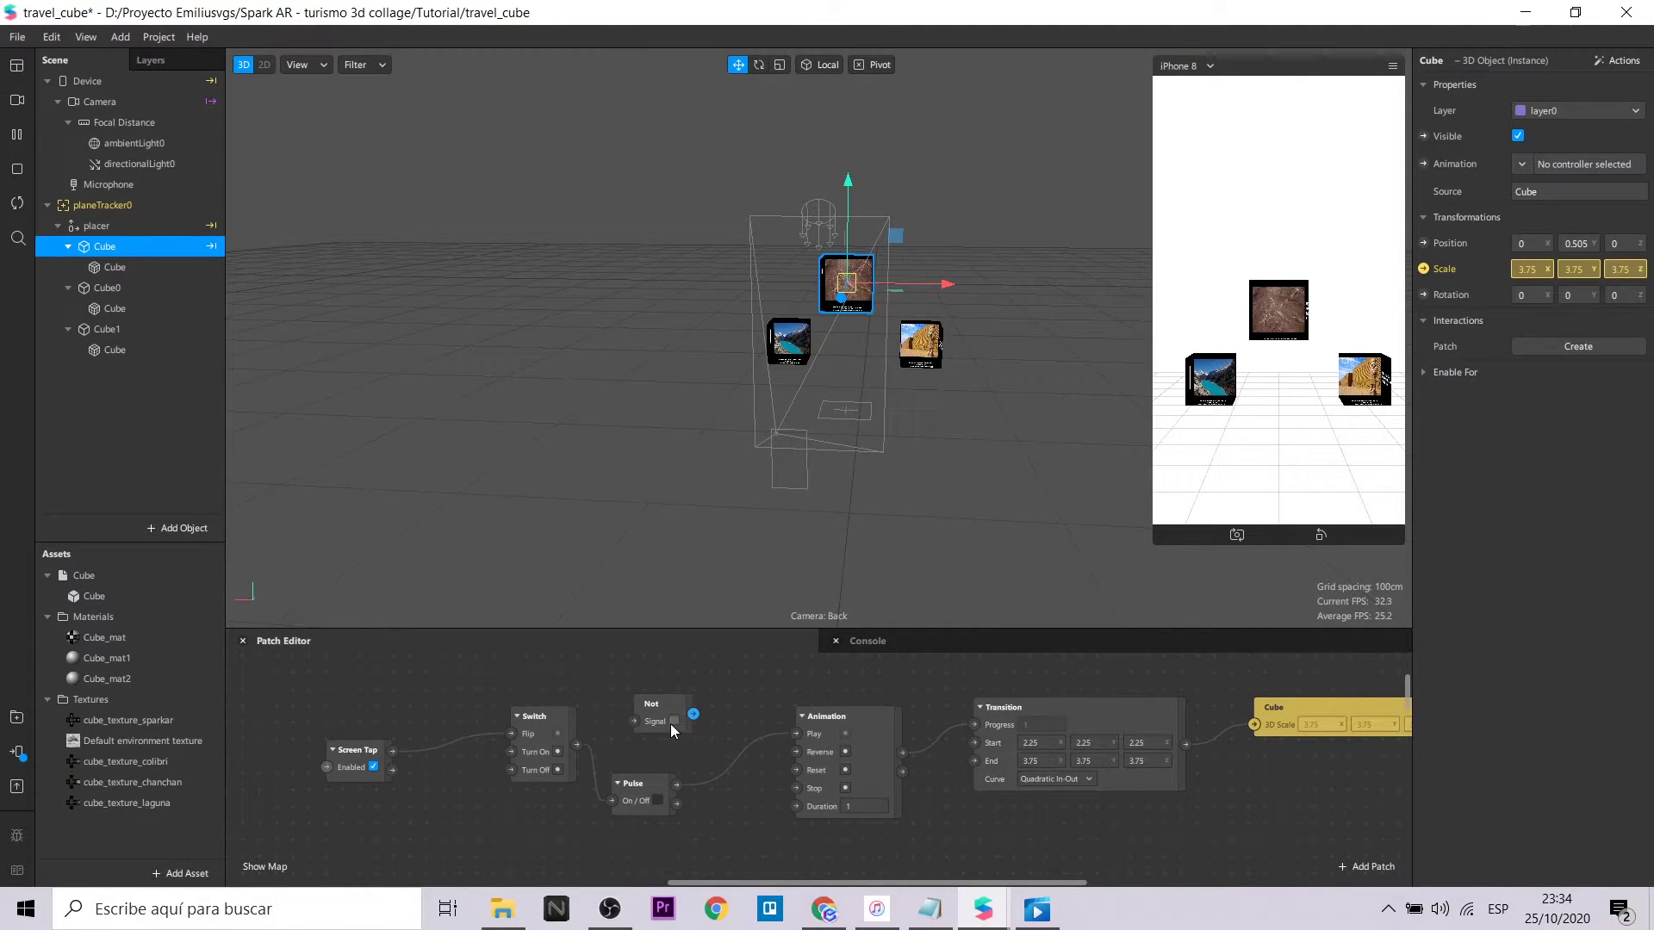
{"action": "left_click_drag", "start_coordinate": [575, 743], "coordinate": [795, 750]}
{"action": "left_click_drag", "start_coordinate": [668, 706], "coordinate": [705, 697]}
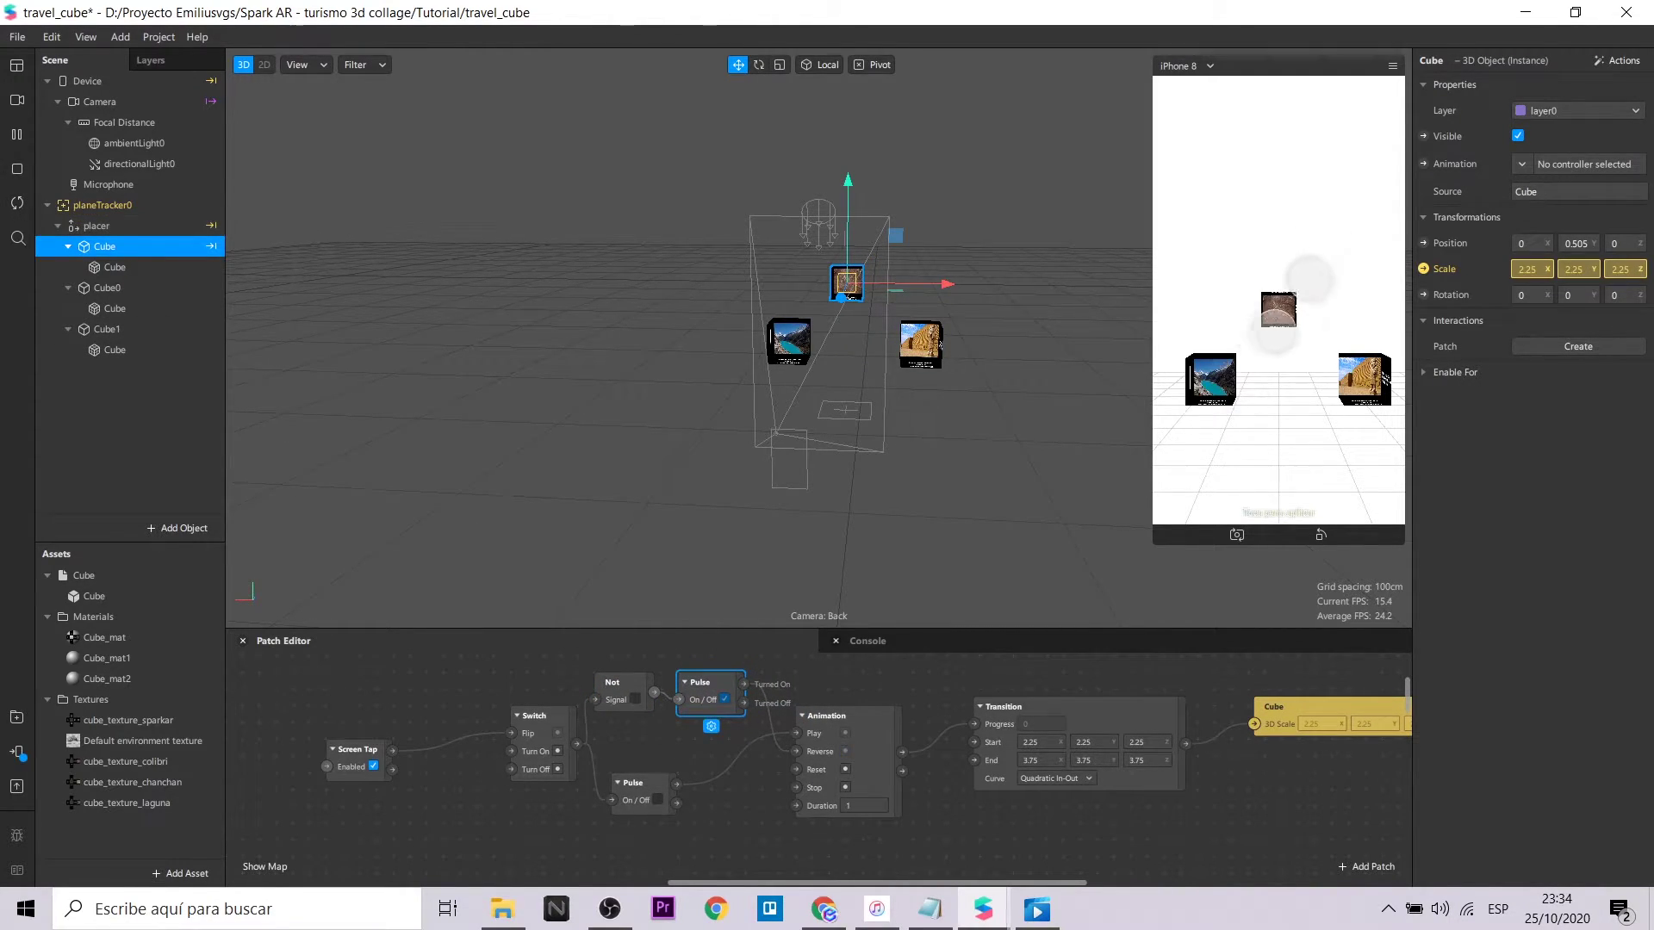
Step: Test the cube's growing and shrinking by tapping it repeatedly in the preview
{"action": "left_click", "coordinate": [1275, 310]}
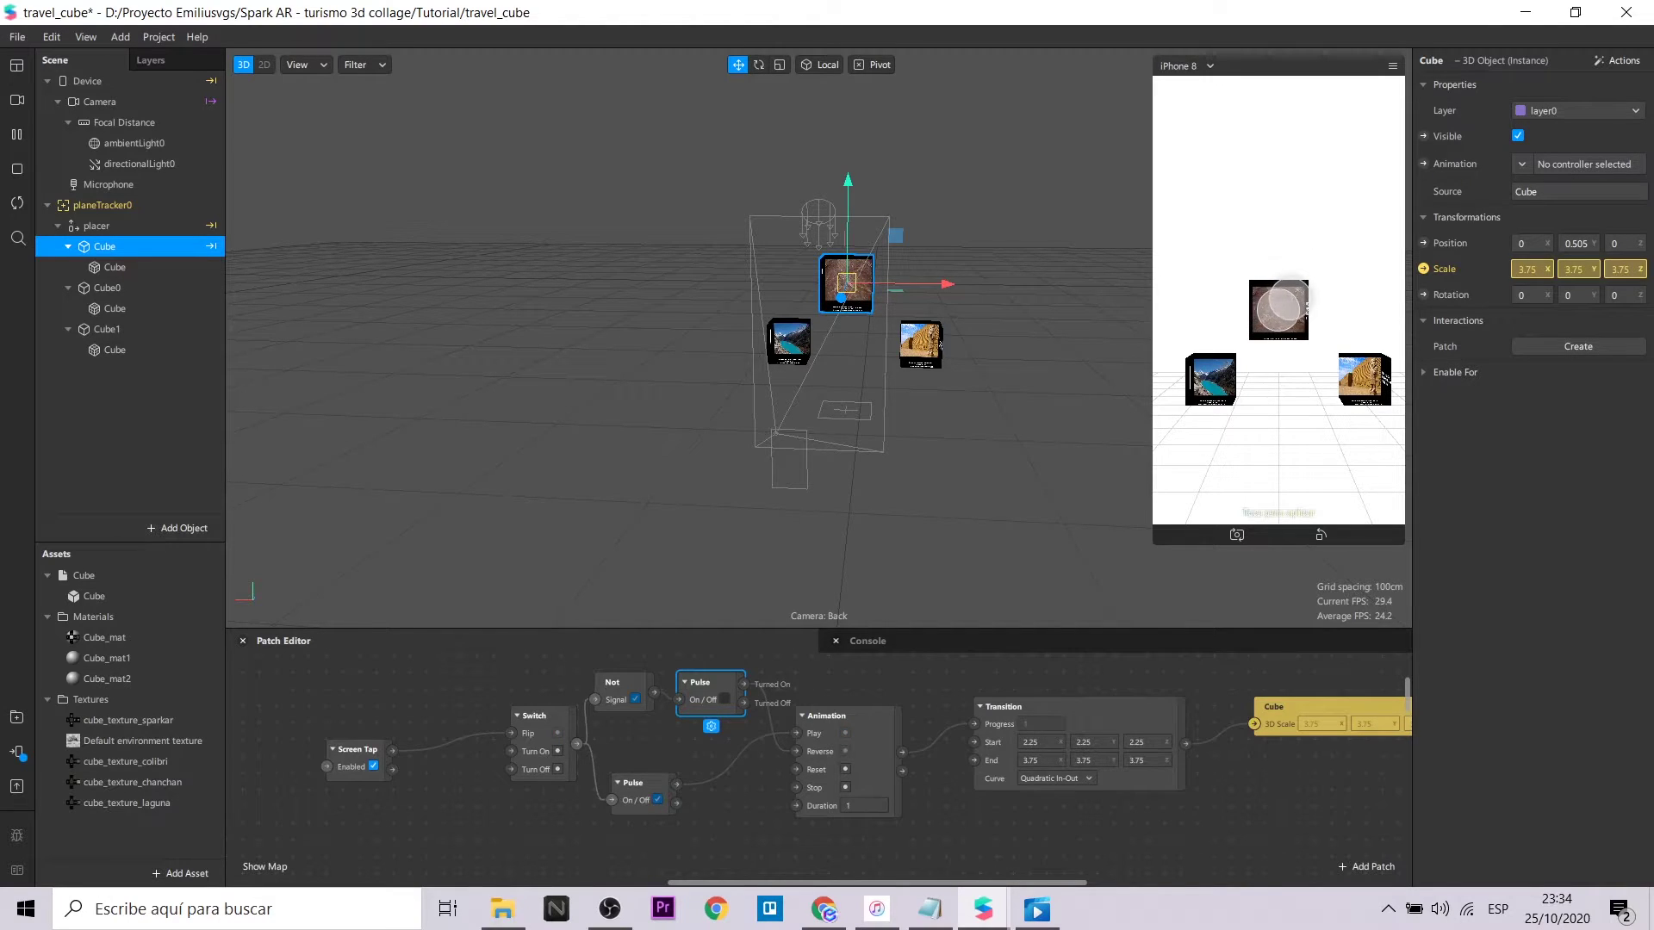
{"action": "left_click", "coordinate": [1281, 304]}
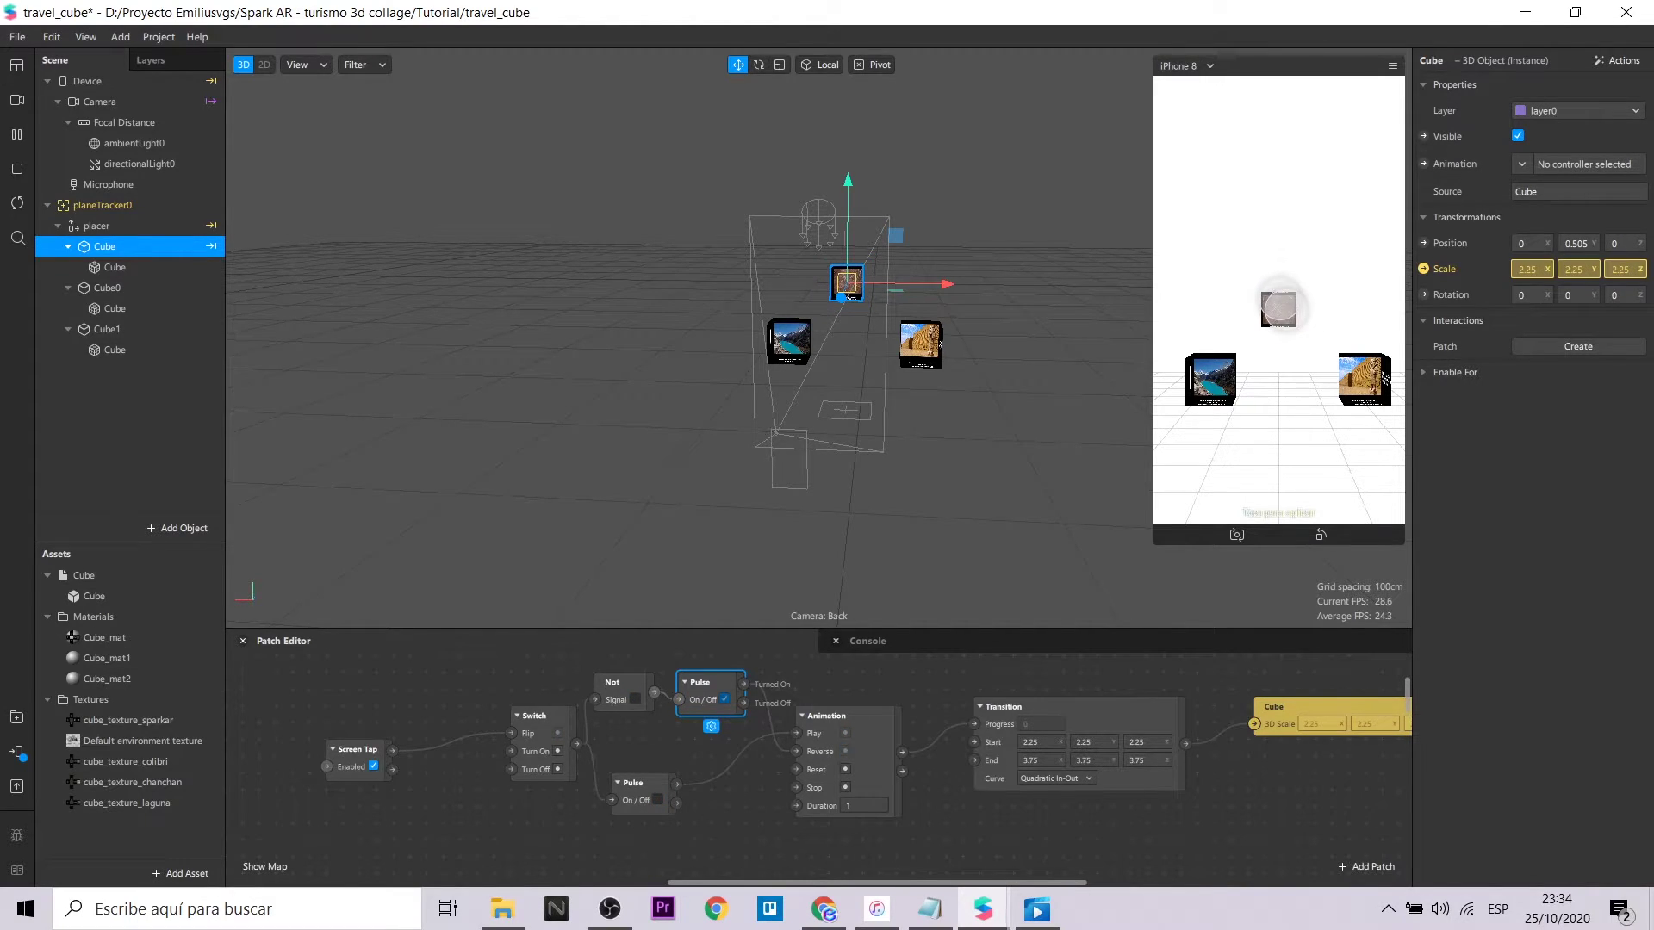
{"action": "left_click", "coordinate": [1280, 305]}
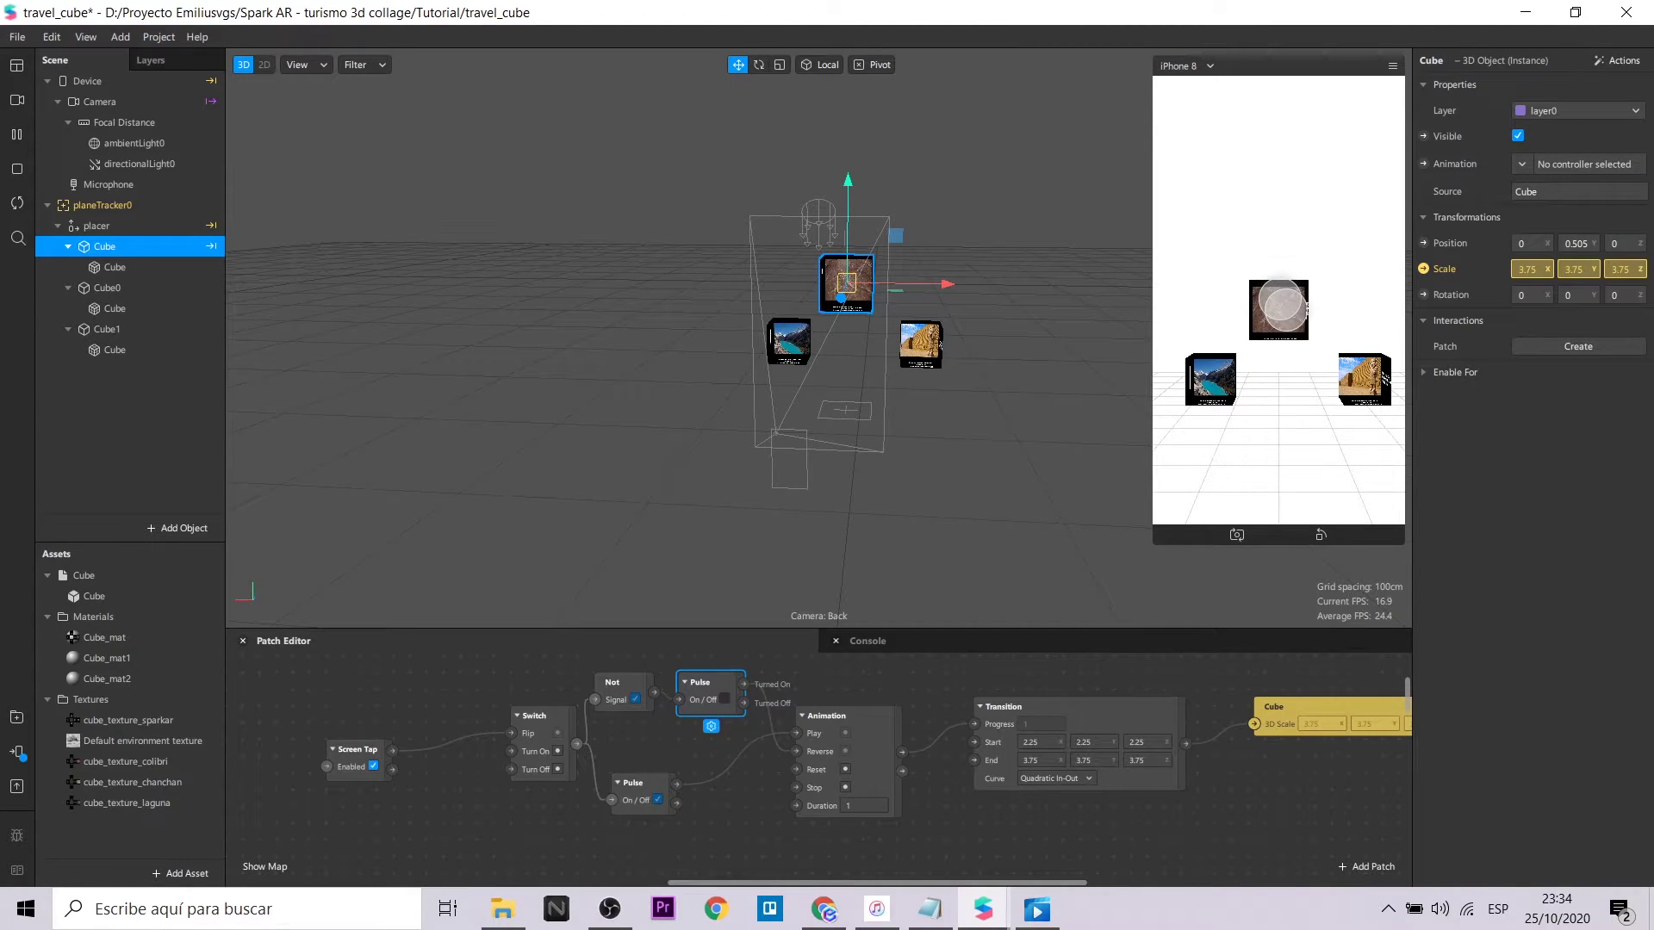
{"action": "left_click", "coordinate": [1281, 304]}
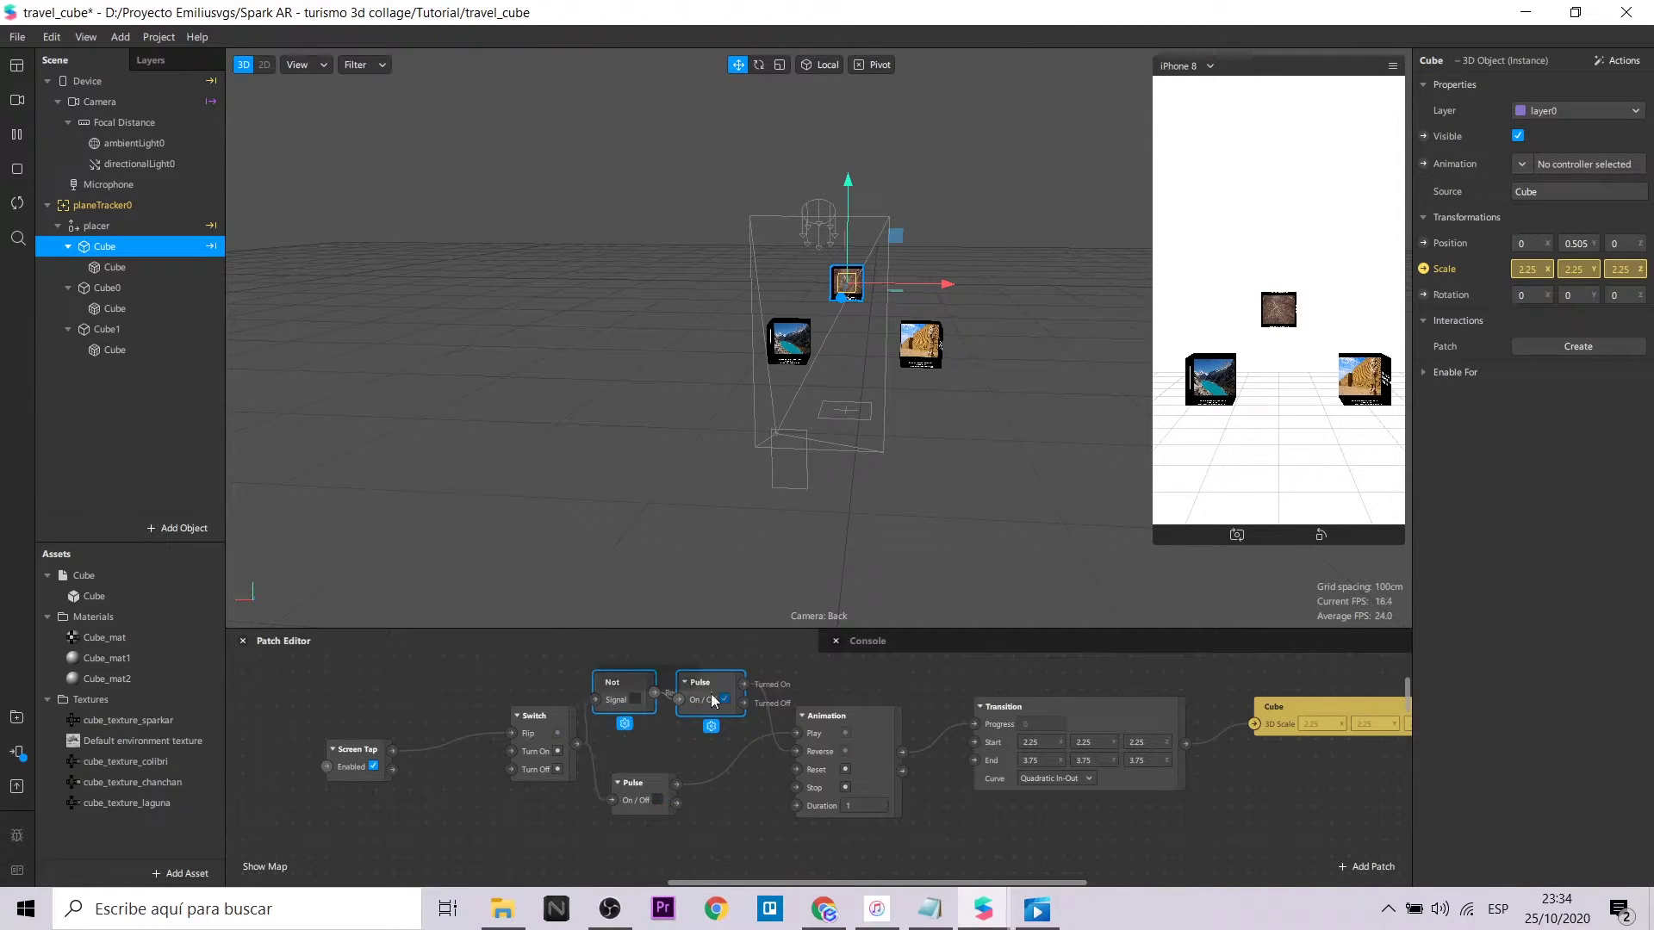
Step: Set the Transition patch's End values to 5 and test the scale animation in the preview
{"action": "double_click", "coordinate": [1027, 759]}
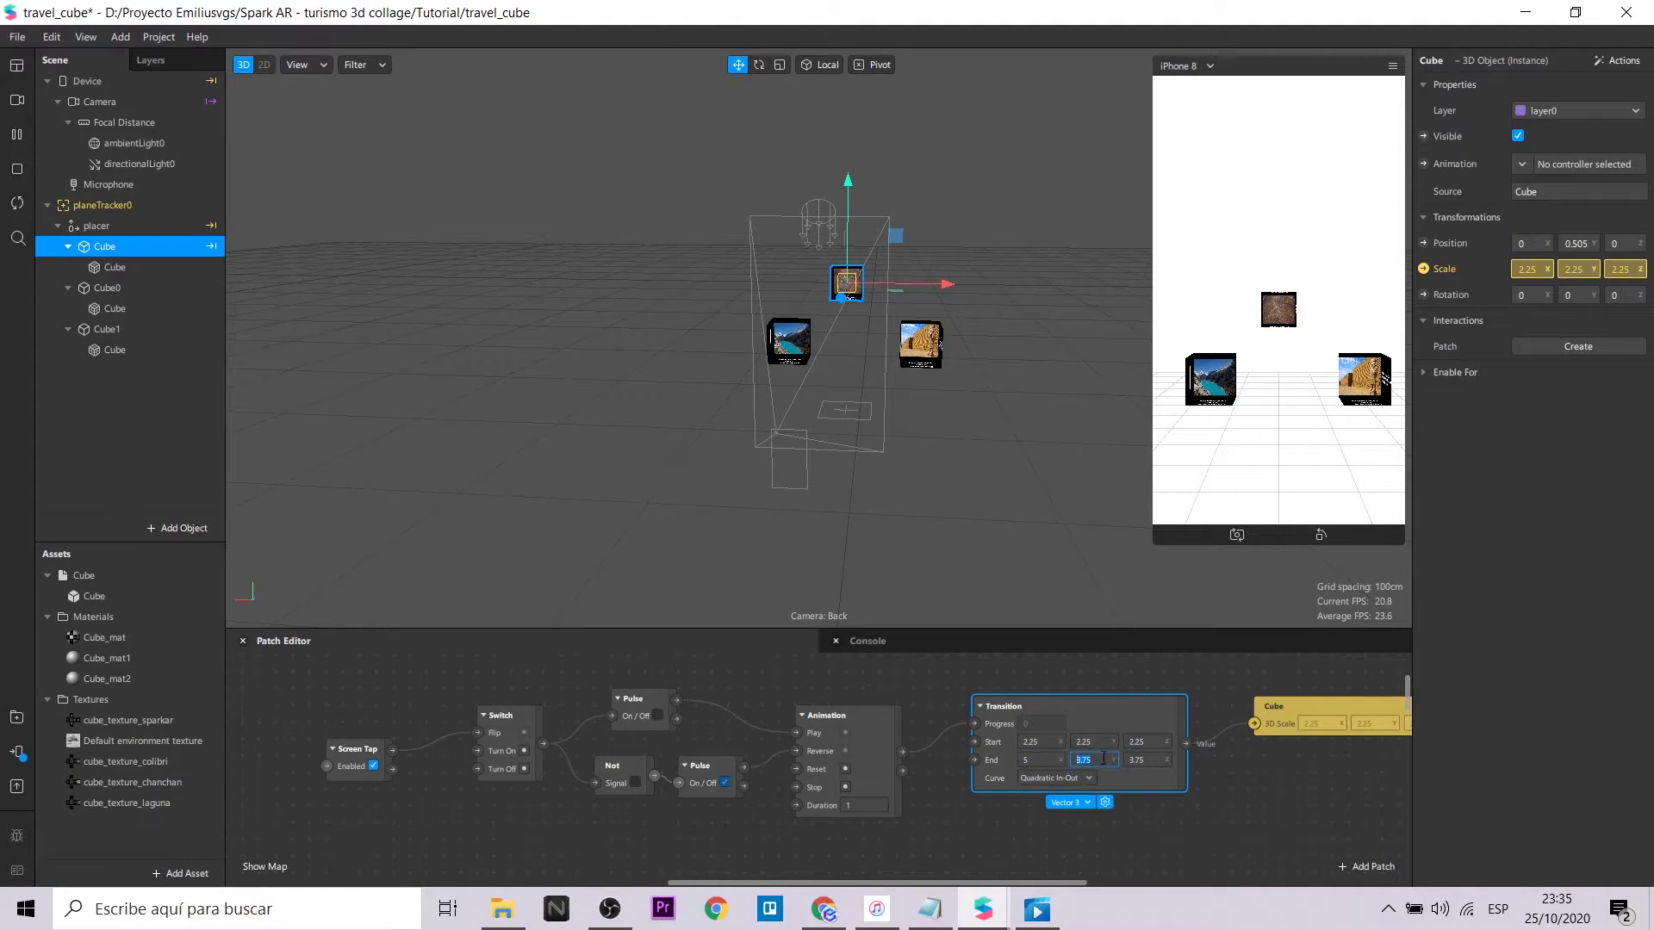
{"action": "key", "text": "Return"}
{"action": "left_click", "coordinate": [1280, 304]}
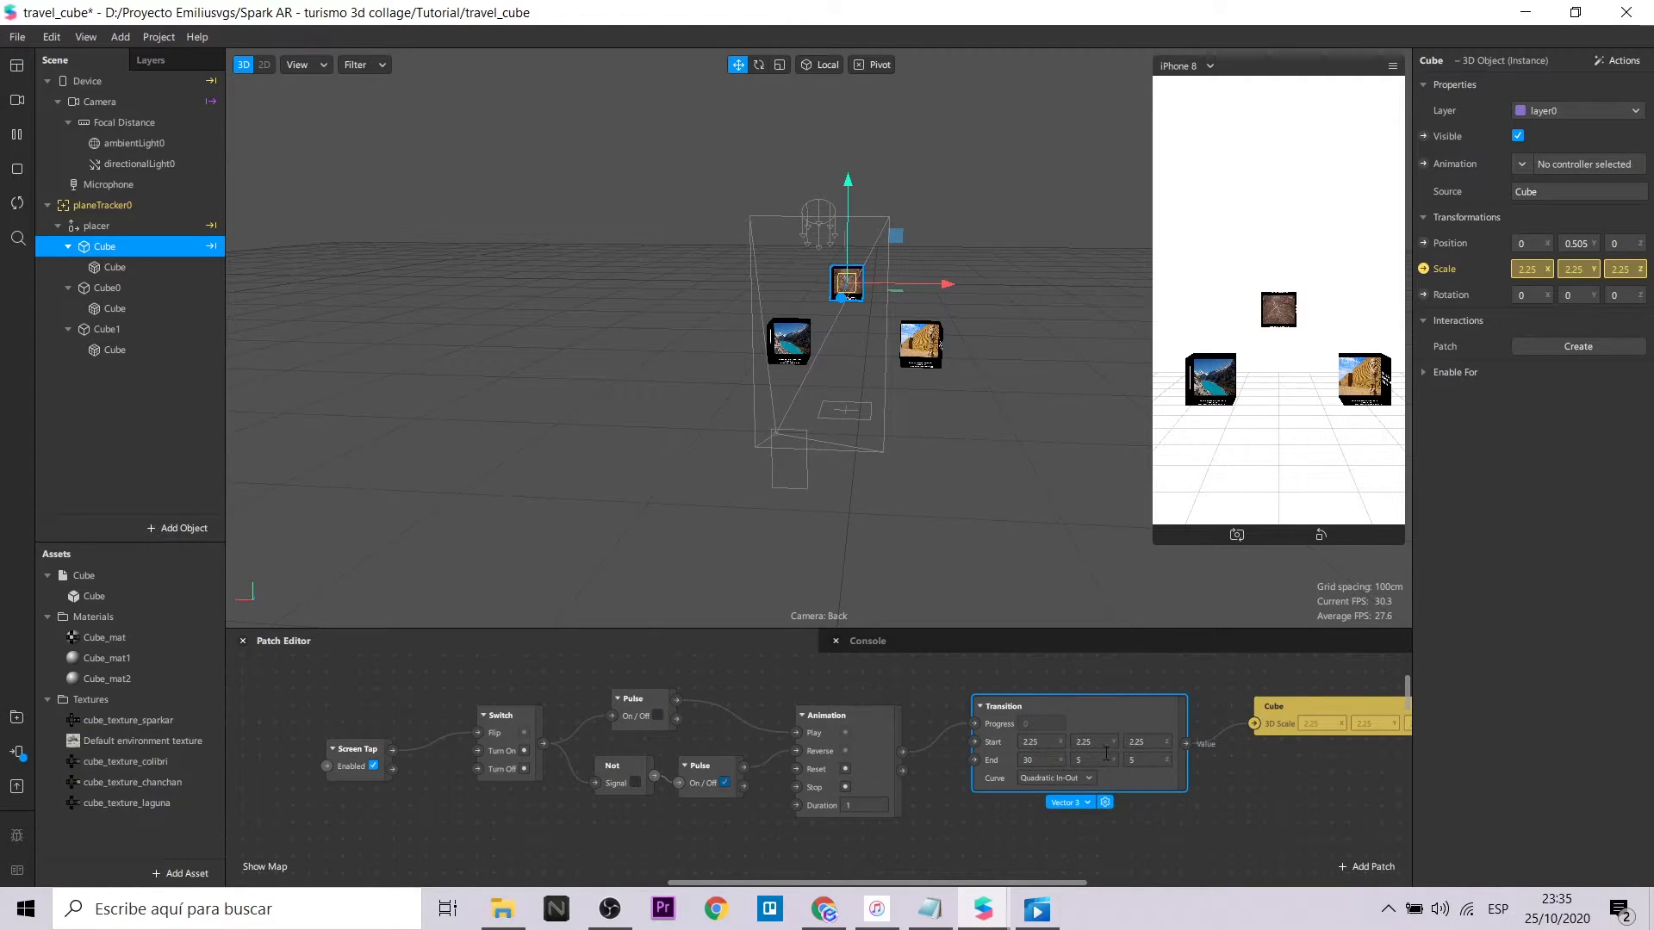
Step: Set the Transition patch's End values to 30 on all three axes and test the scale animation in the preview
{"action": "double_click", "coordinate": [1106, 756]}
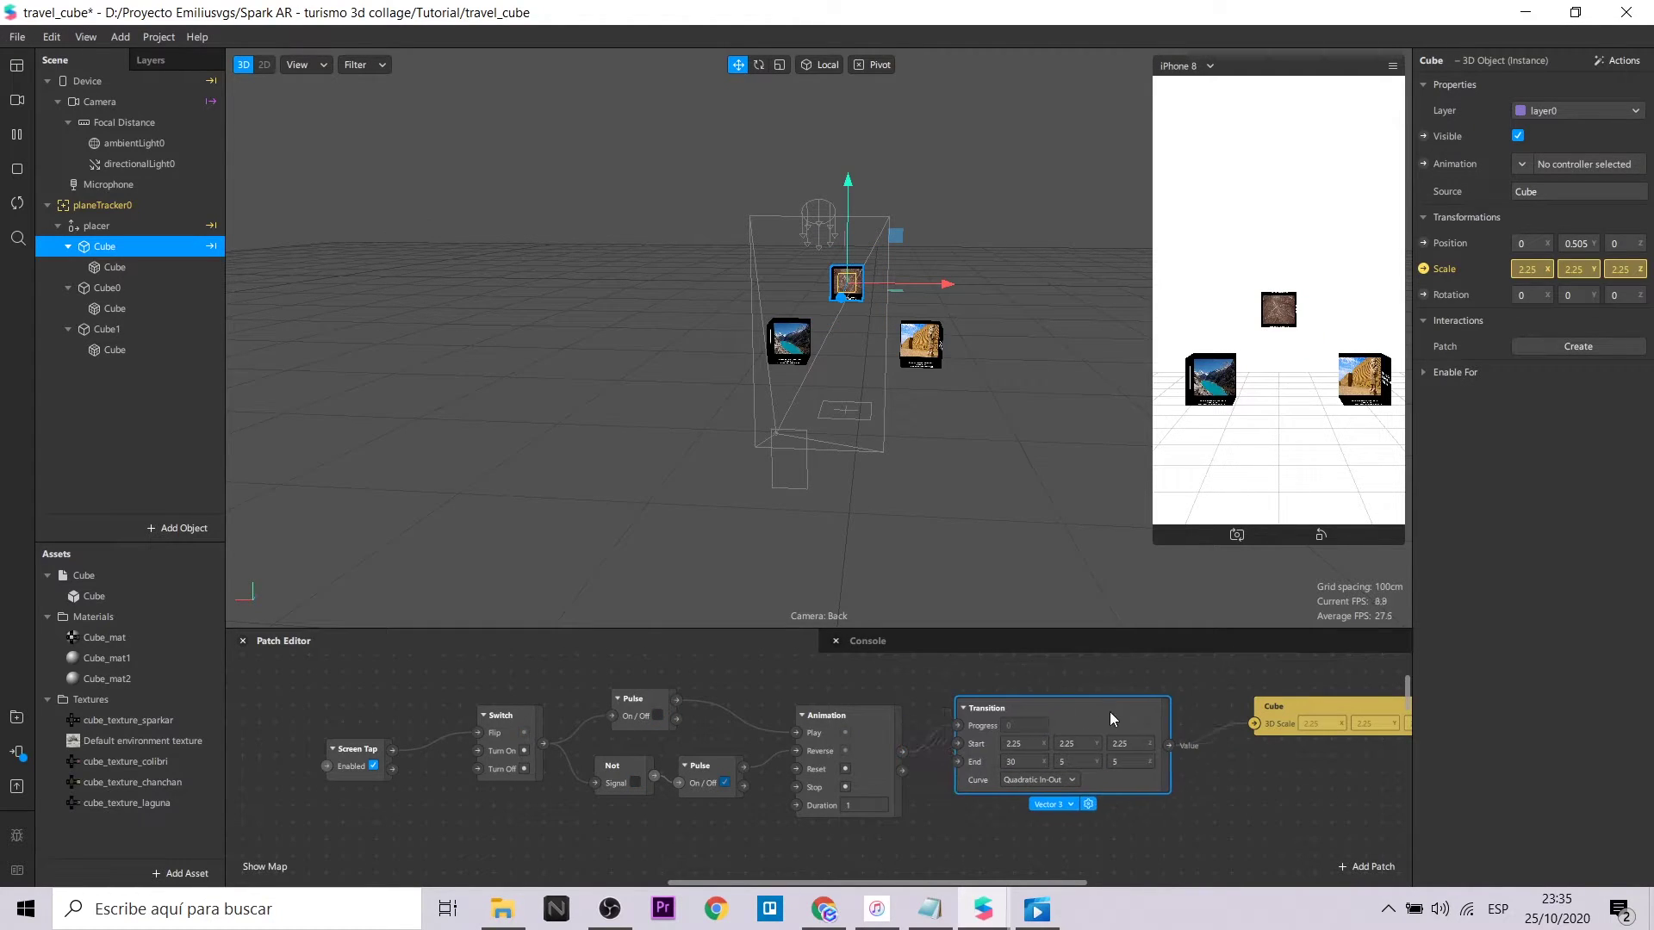
{"action": "type", "text": "30"}
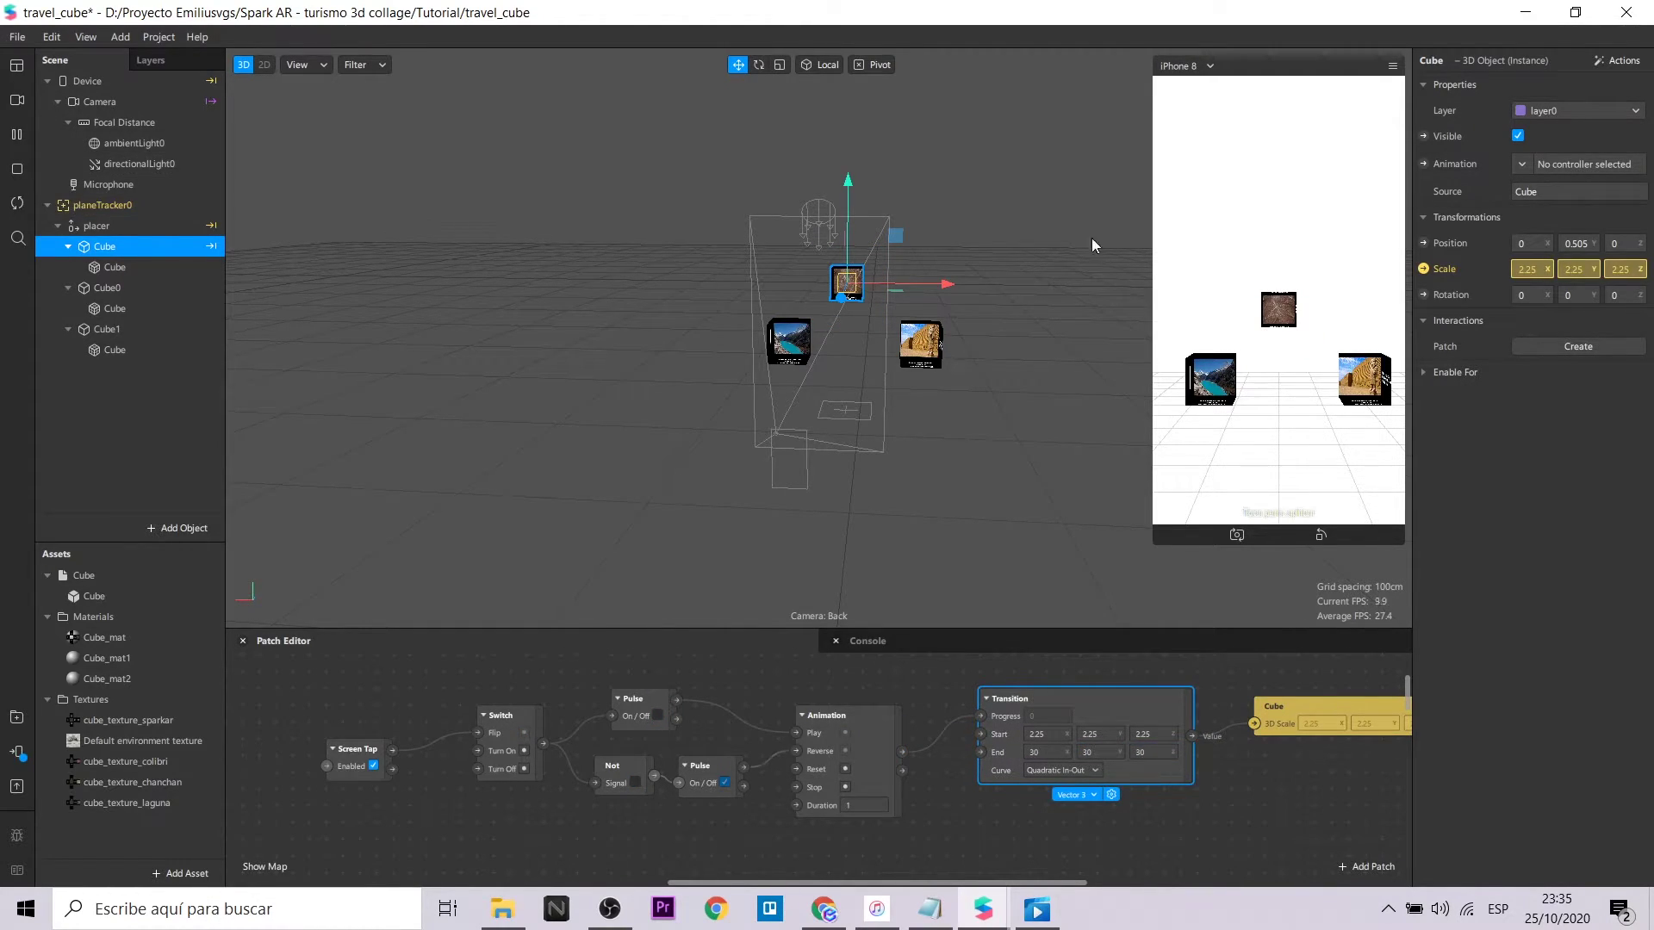
{"action": "left_click", "coordinate": [1280, 307]}
{"action": "left_click", "coordinate": [1283, 306]}
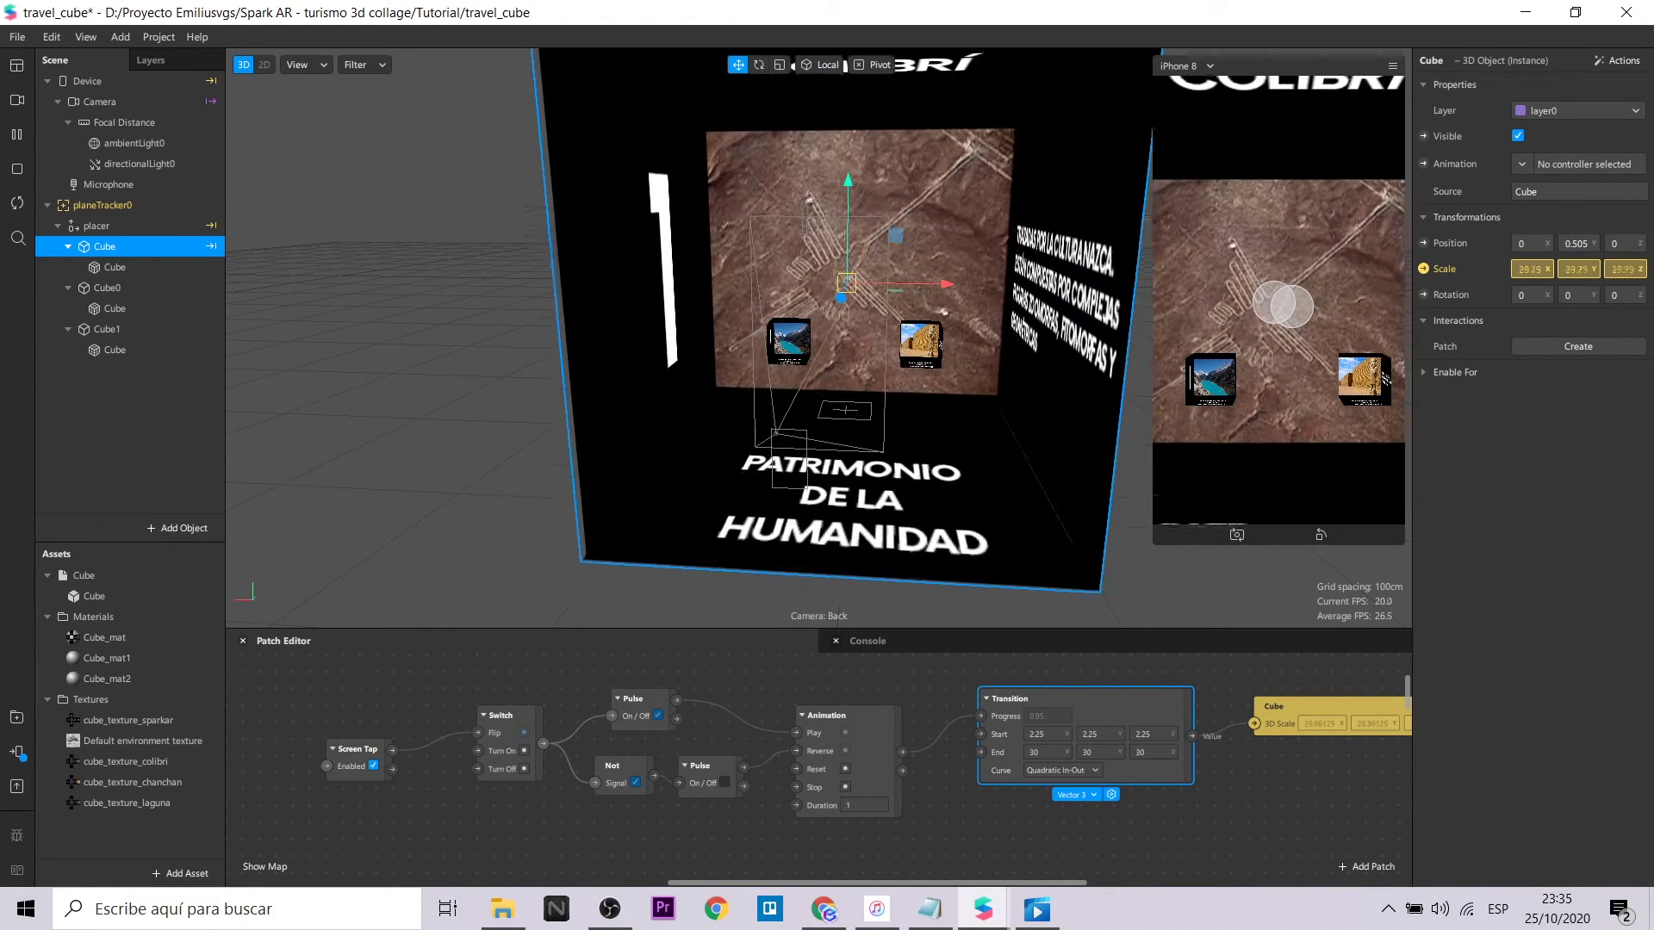
{"action": "left_click", "coordinate": [1283, 305]}
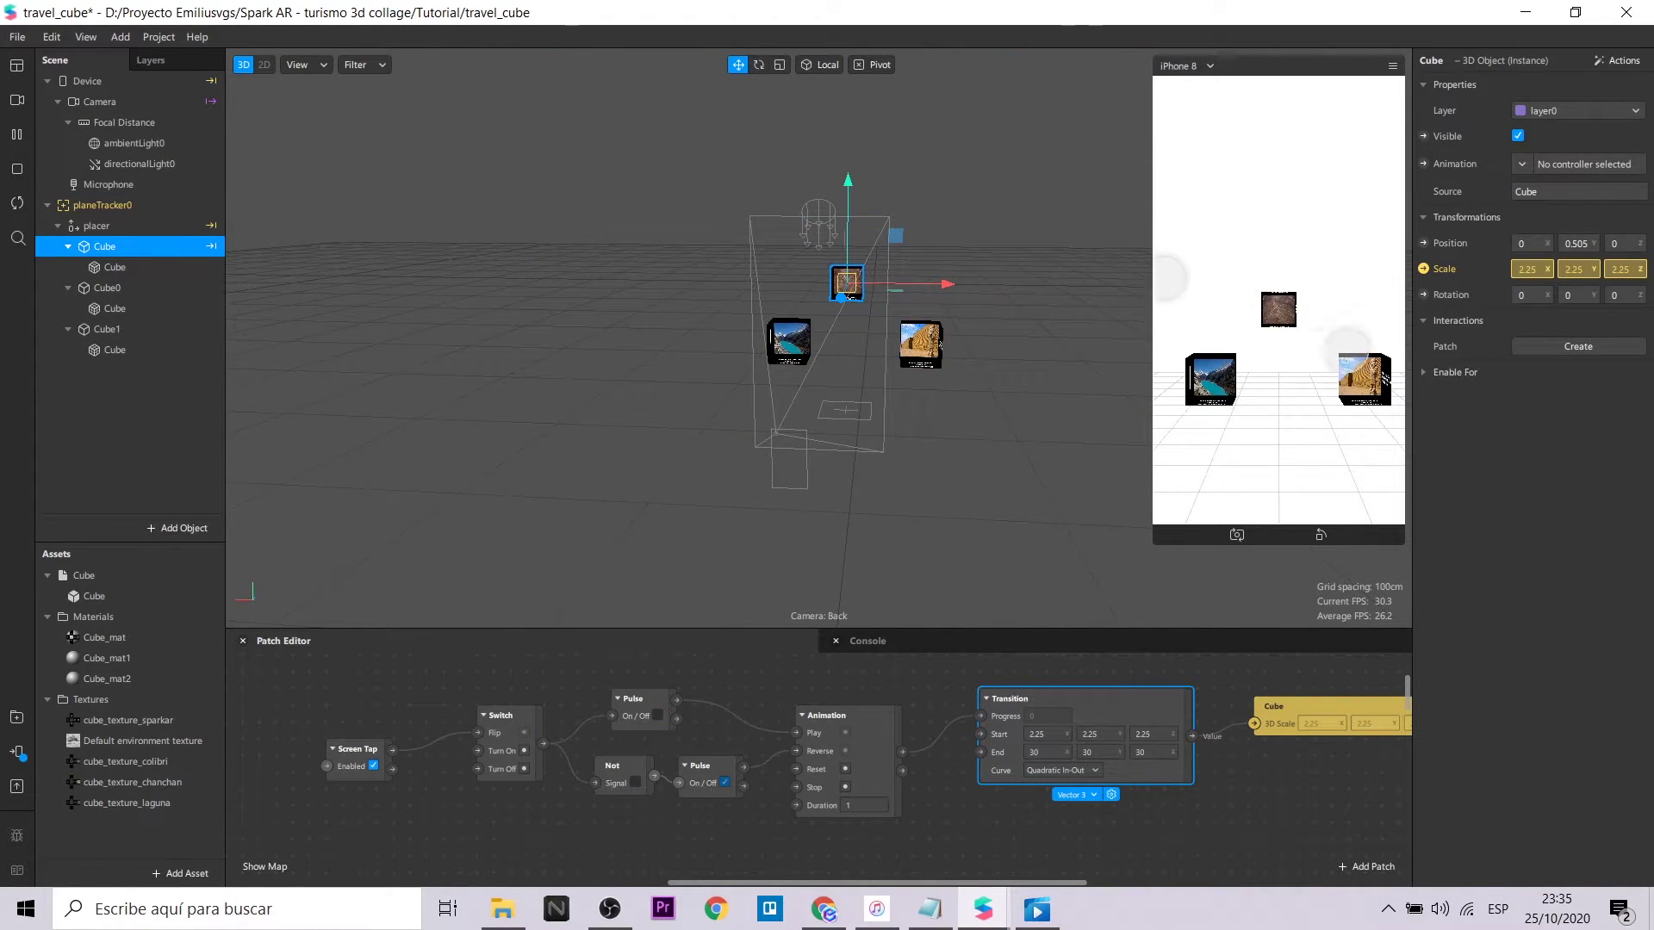
Step: Delete the Screen Tap patch and place an object patch for the first Cube in front of the Switch
{"action": "left_click_drag", "start_coordinate": [895, 878], "coordinate": [782, 878]}
{"action": "left_click", "coordinate": [660, 747]}
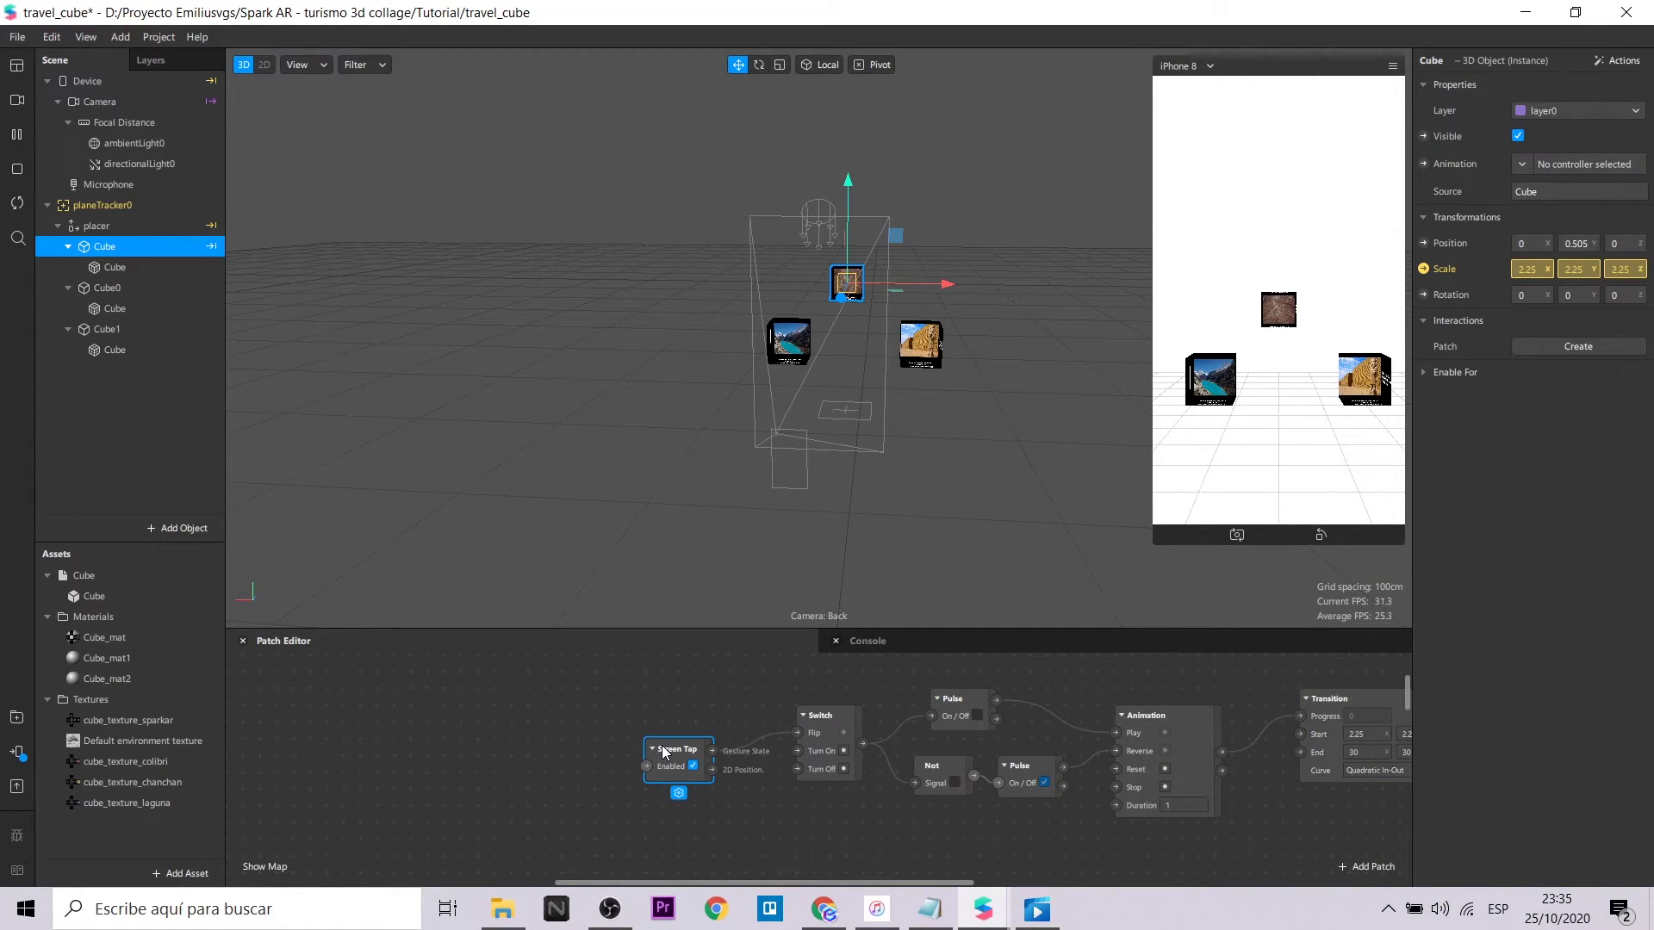
{"action": "key", "text": "Delete"}
{"action": "right_click", "coordinate": [550, 752]}
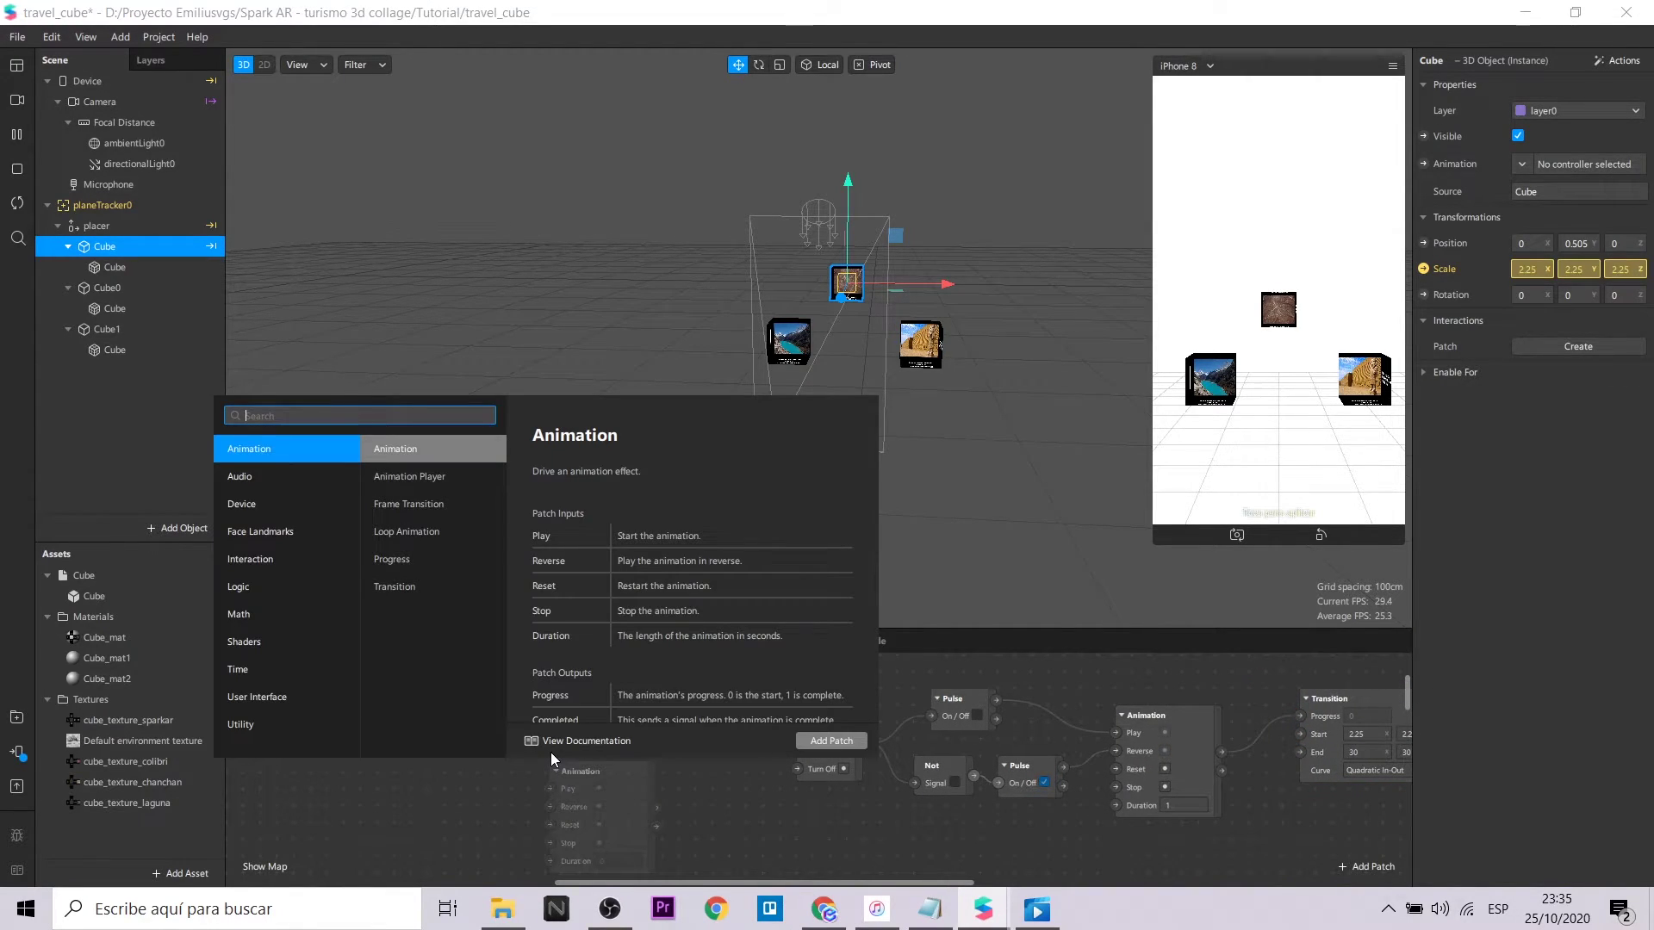
{"action": "key", "text": "Escape"}
{"action": "left_click_drag", "start_coordinate": [684, 706], "coordinate": [575, 756]}
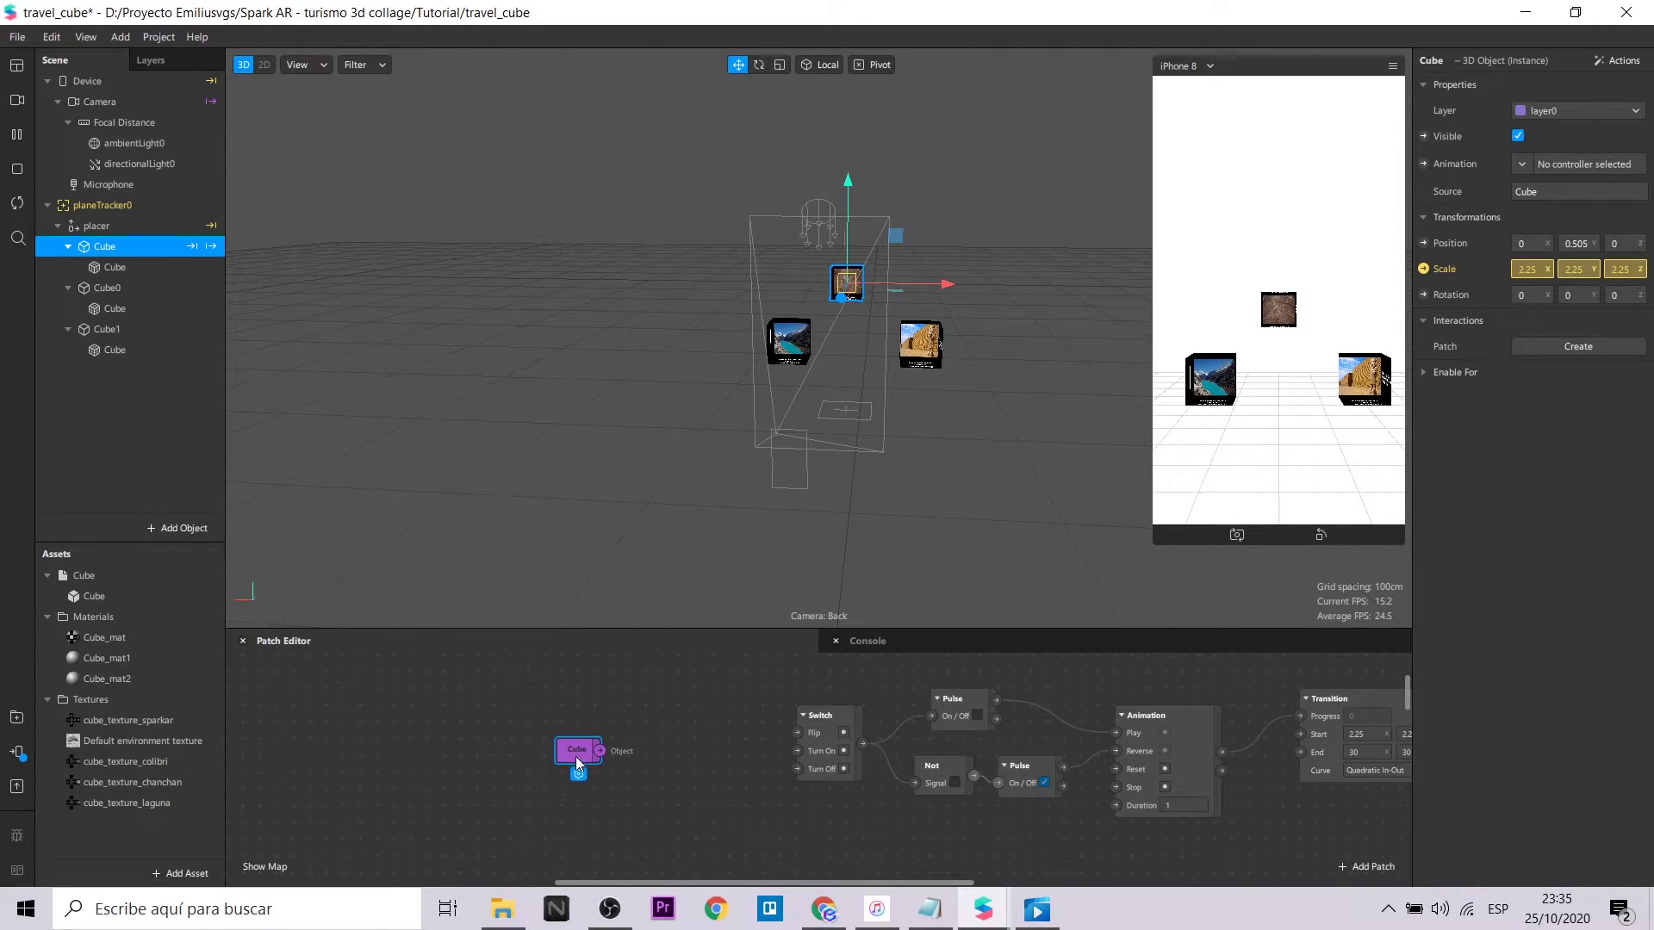
Step: Link the Cube patch through a new Object Tap patch to the Switch's Flip input, and test tapping the cube
{"action": "right_click", "coordinate": [679, 709]}
{"action": "type", "text": "object"}
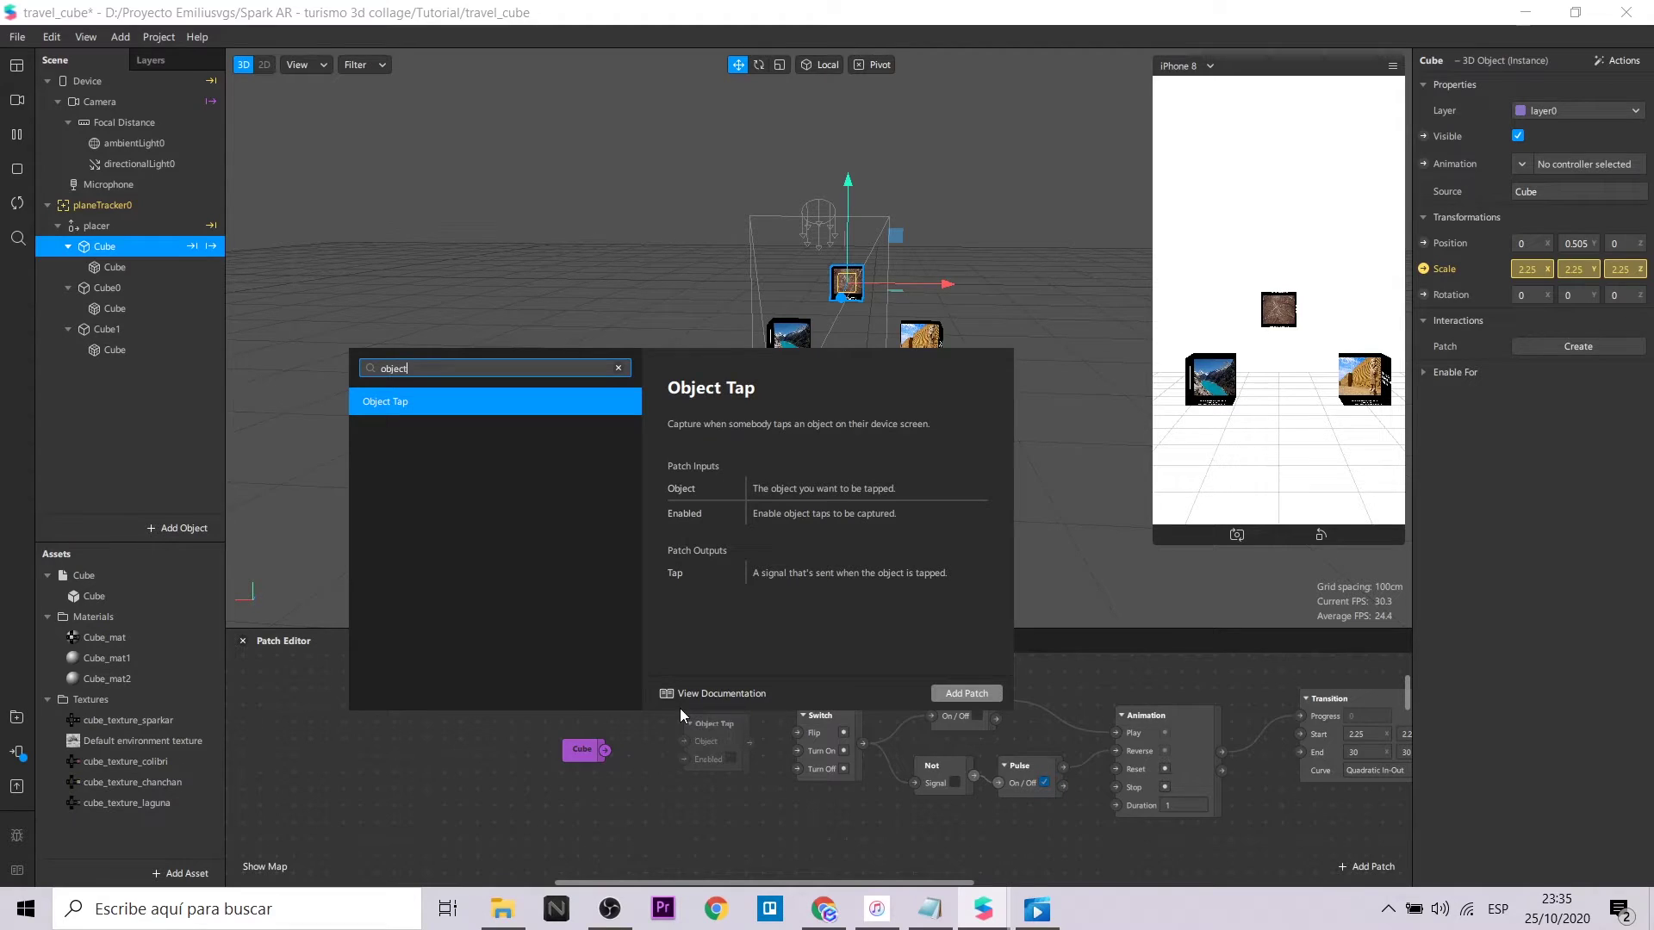
{"action": "key", "text": "Return"}
{"action": "left_click_drag", "start_coordinate": [607, 747], "coordinate": [685, 741]}
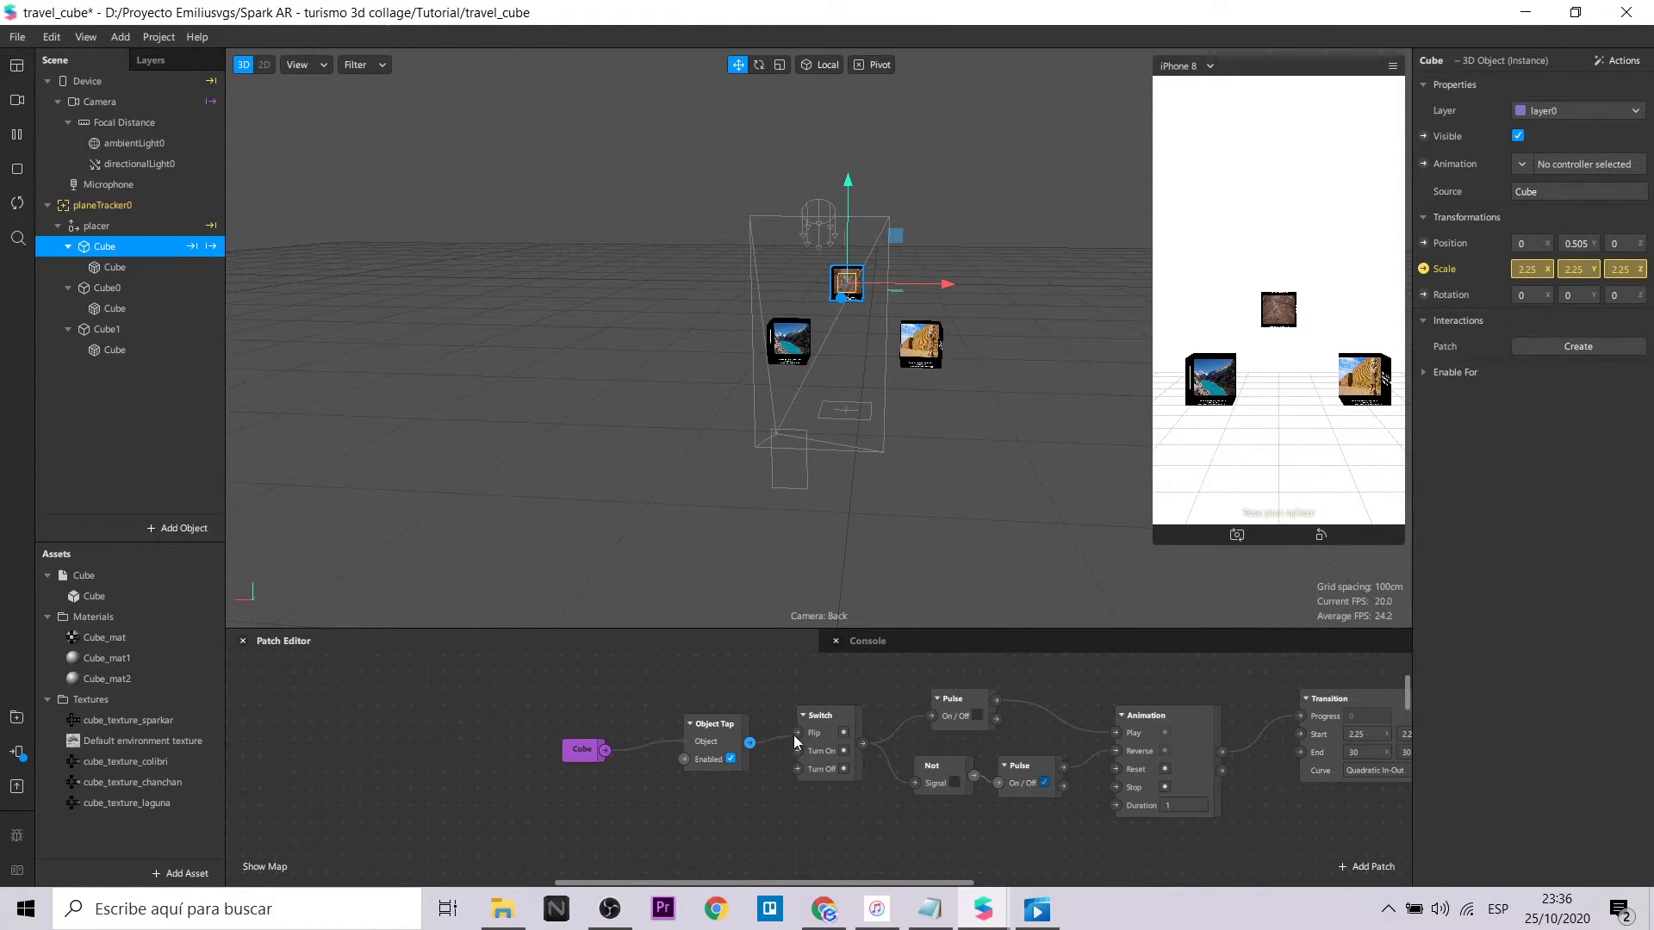
{"action": "left_click", "coordinate": [1279, 308]}
{"action": "left_click", "coordinate": [1280, 300]}
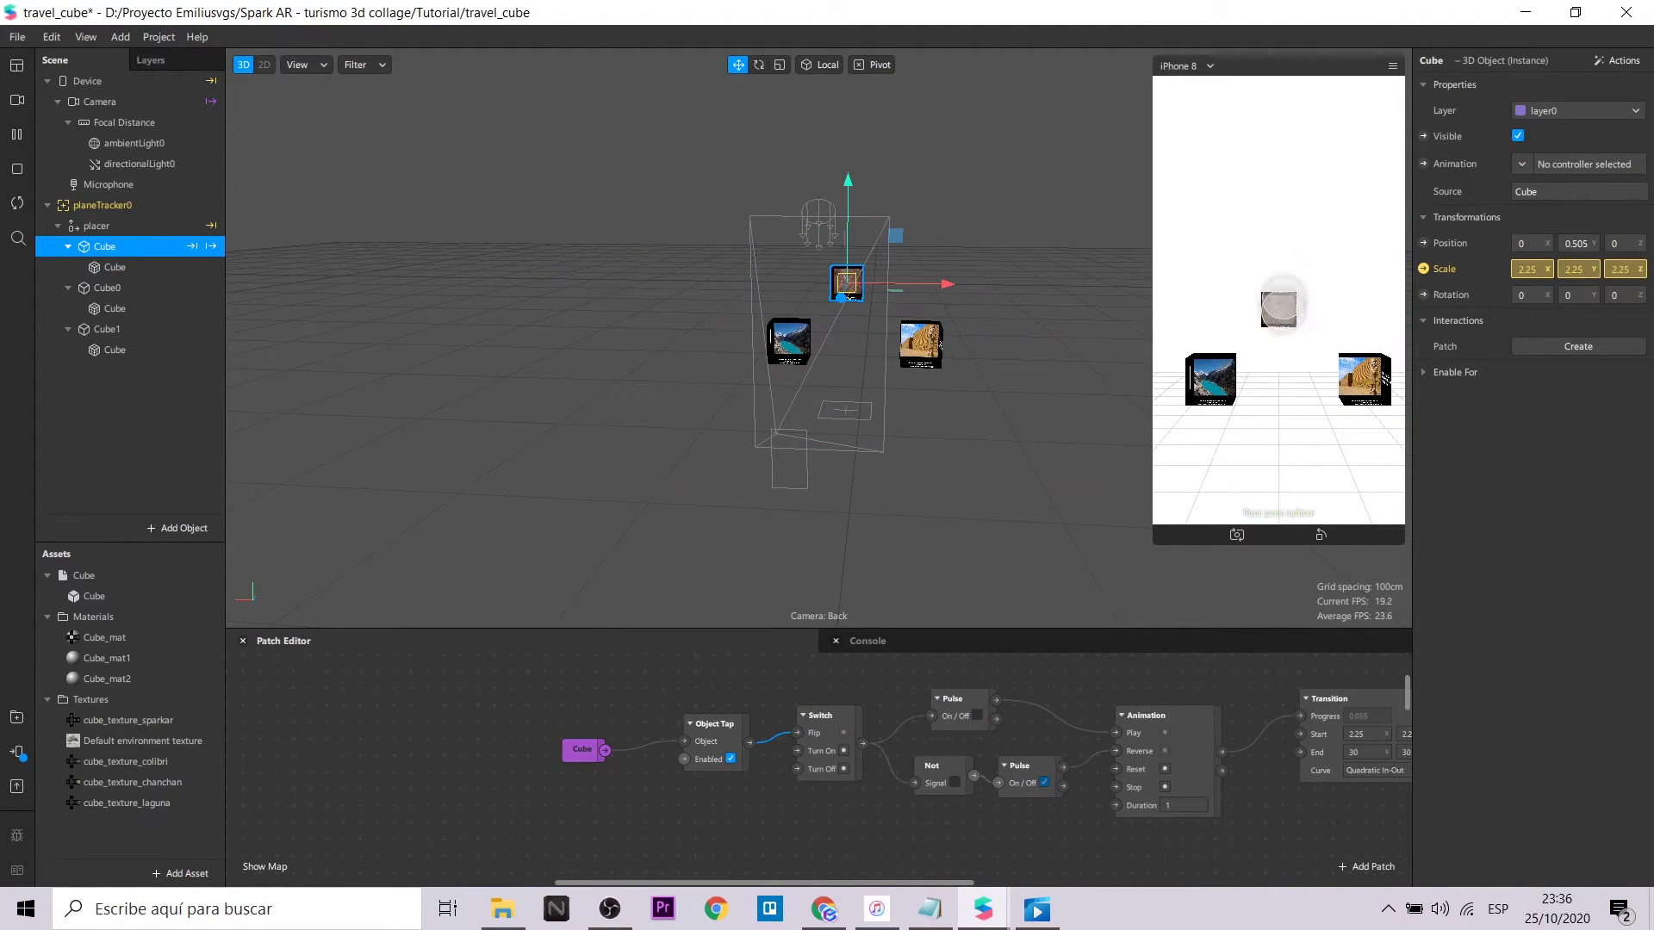
{"action": "left_click", "coordinate": [1280, 303]}
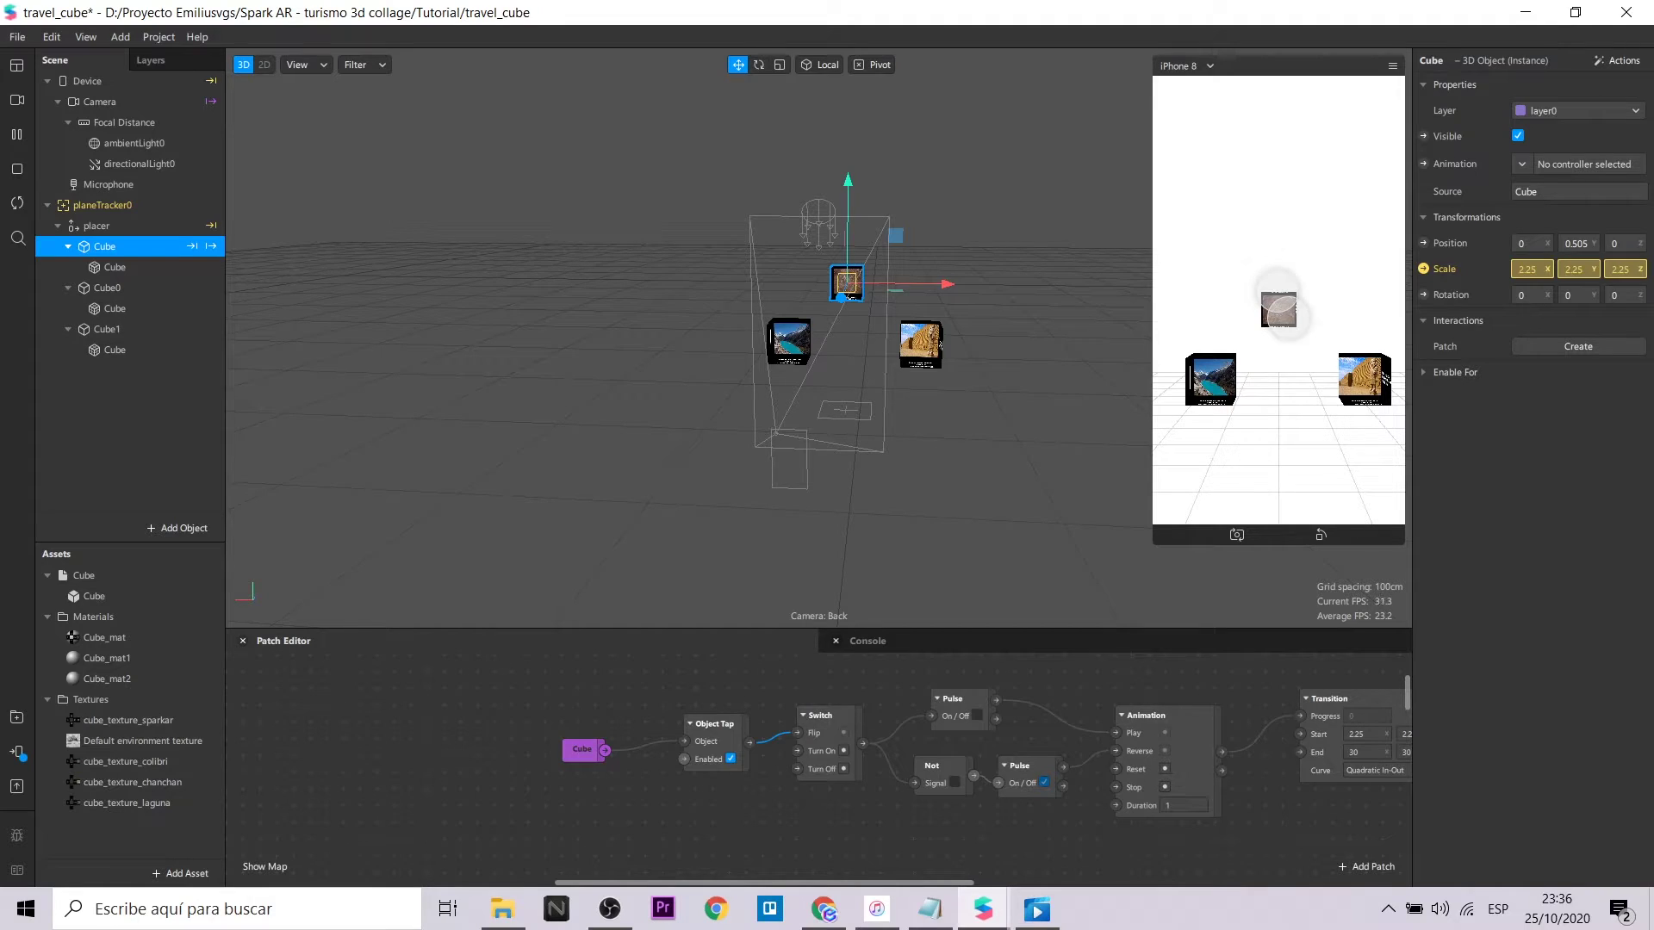
Step: Enclose all of the cube's tap animation patches, from the Cube object to its 3D Scale, in a comment frame
{"action": "middle_click_drag", "start_coordinate": [887, 736], "coordinate": [657, 735]}
{"action": "scroll", "coordinate": [598, 741], "scroll_direction": "down", "scroll_amount": 4}
{"action": "left_click_drag", "start_coordinate": [375, 669], "coordinate": [1231, 805]}
{"action": "right_click", "coordinate": [1120, 715]}
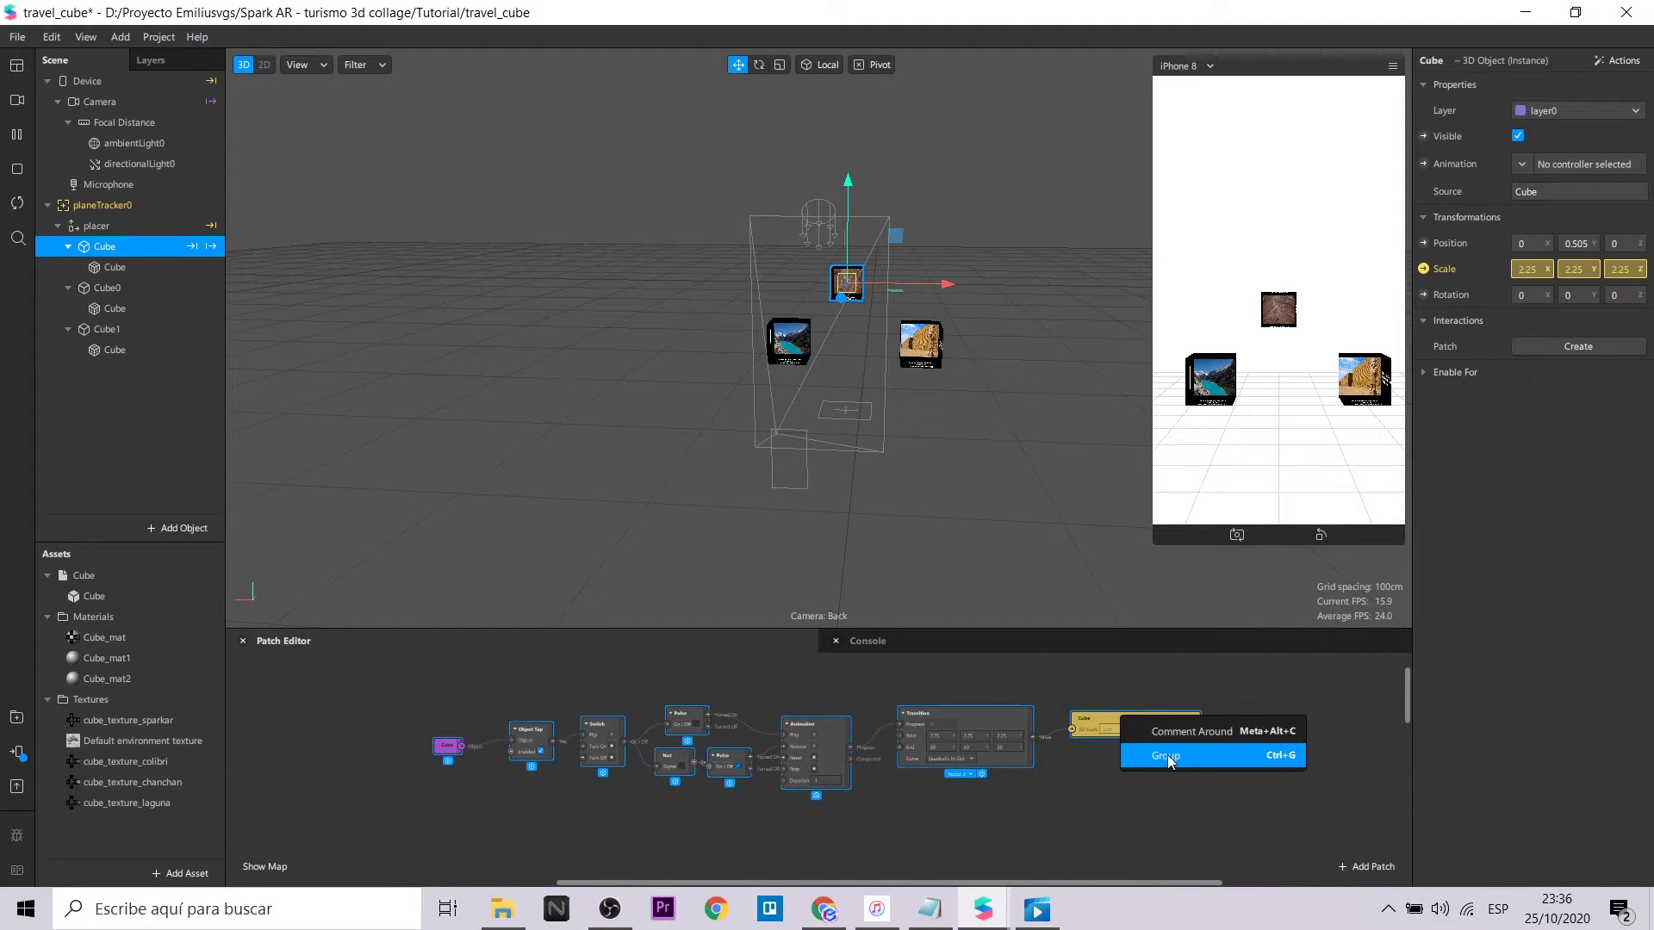
{"action": "left_click", "coordinate": [1172, 746]}
Step: Rename the frame around the cube's patches Nazca and colour it red
{"action": "scroll", "coordinate": [400, 665], "scroll_direction": "up", "scroll_amount": 4}
{"action": "double_click", "coordinate": [465, 703]}
{"action": "type", "text": "Nazca"}
{"action": "scroll", "coordinate": [515, 713], "scroll_direction": "down", "scroll_amount": 2}
{"action": "right_click", "coordinate": [524, 715]}
{"action": "left_click", "coordinate": [591, 790]}
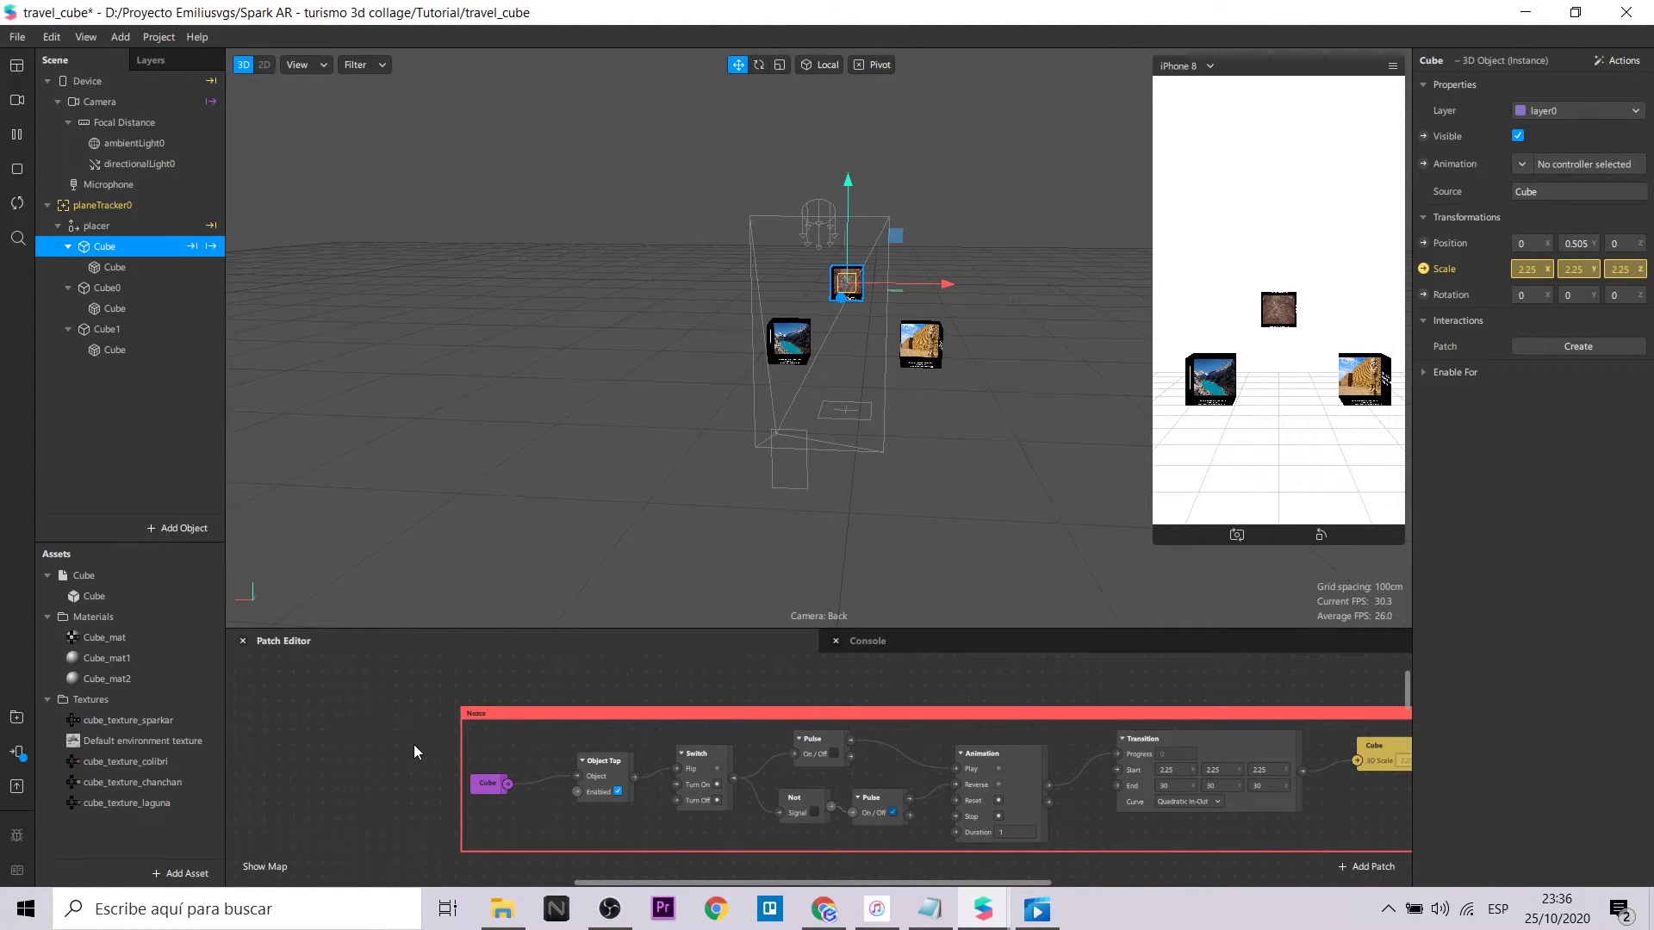
Step: Extend the Nazca frame downward to make room for more patches
{"action": "middle_click_drag", "start_coordinate": [1050, 878], "coordinate": [893, 863]}
{"action": "left_click_drag", "start_coordinate": [883, 836], "coordinate": [885, 887]}
{"action": "scroll", "coordinate": [708, 746], "scroll_direction": "down", "scroll_amount": 1}
{"action": "scroll", "coordinate": [707, 739], "scroll_direction": "up", "scroll_amount": 1}
{"action": "left_click", "coordinate": [762, 661]}
{"action": "middle_click_drag", "start_coordinate": [755, 717], "coordinate": [878, 717]}
{"action": "scroll", "coordinate": [777, 728], "scroll_direction": "up", "scroll_amount": 2}
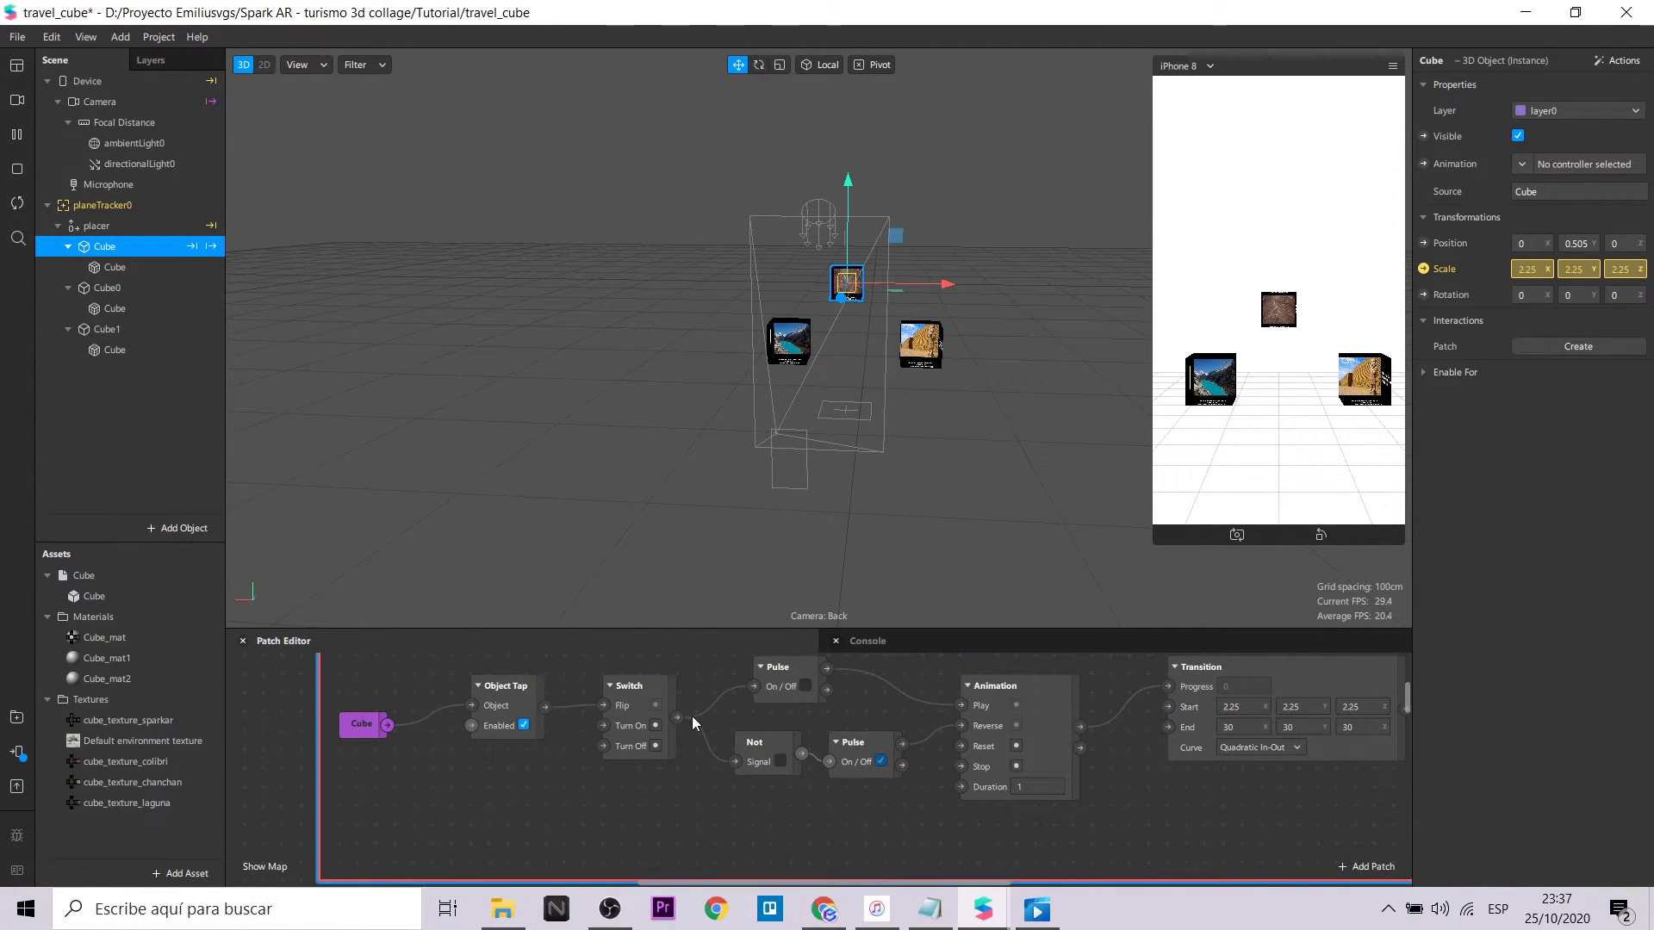
Step: Add a Delay patch below the Switch patch inside the Nazca frame
{"action": "right_click", "coordinate": [591, 808]}
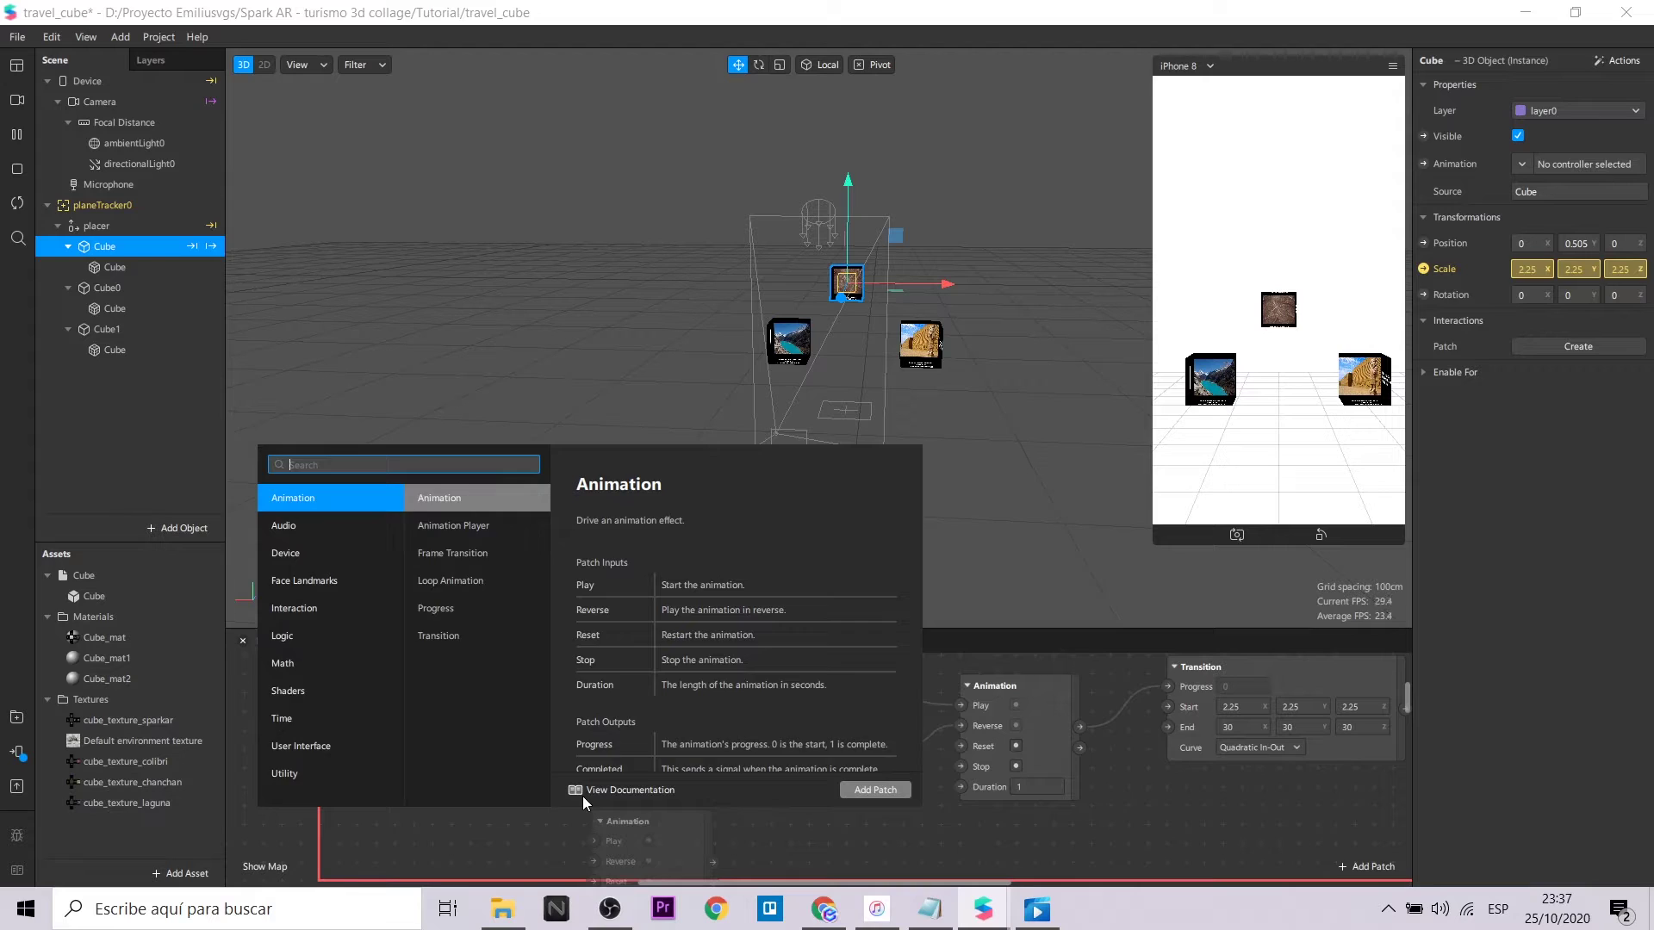
{"action": "type", "text": "dela"}
{"action": "left_click", "coordinate": [888, 785]}
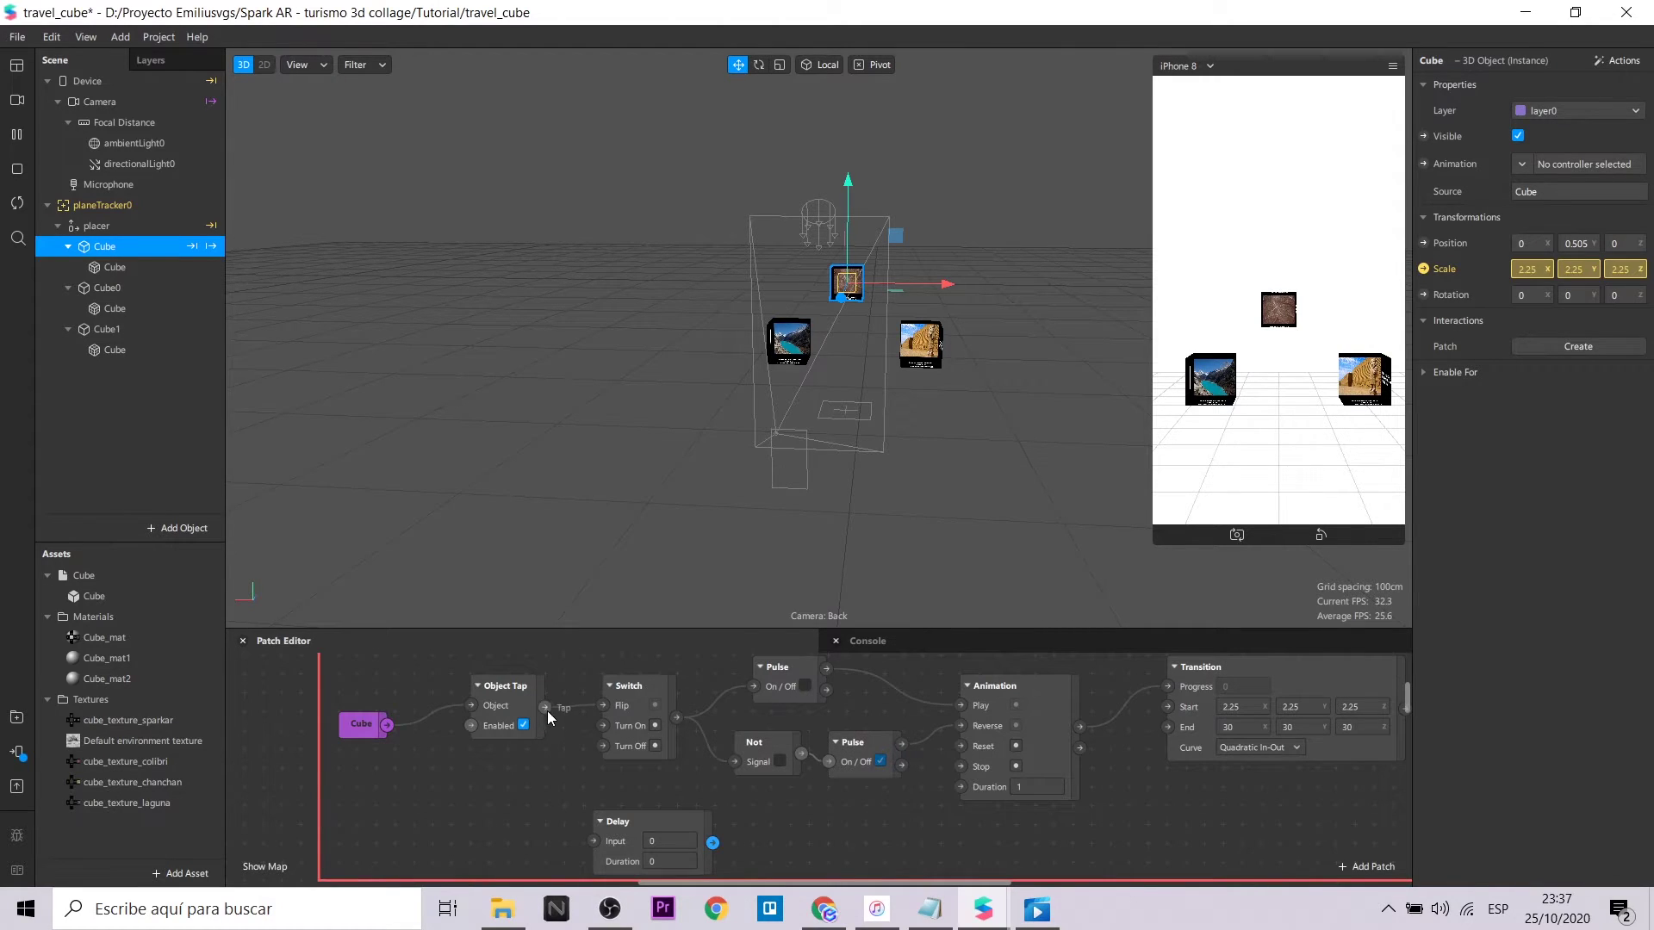
Step: Connect the Object Tap output to the Delay patch's input and set the delay duration to 1
{"action": "left_click_drag", "start_coordinate": [591, 813], "coordinate": [594, 842]}
{"action": "left_click", "coordinate": [663, 861]}
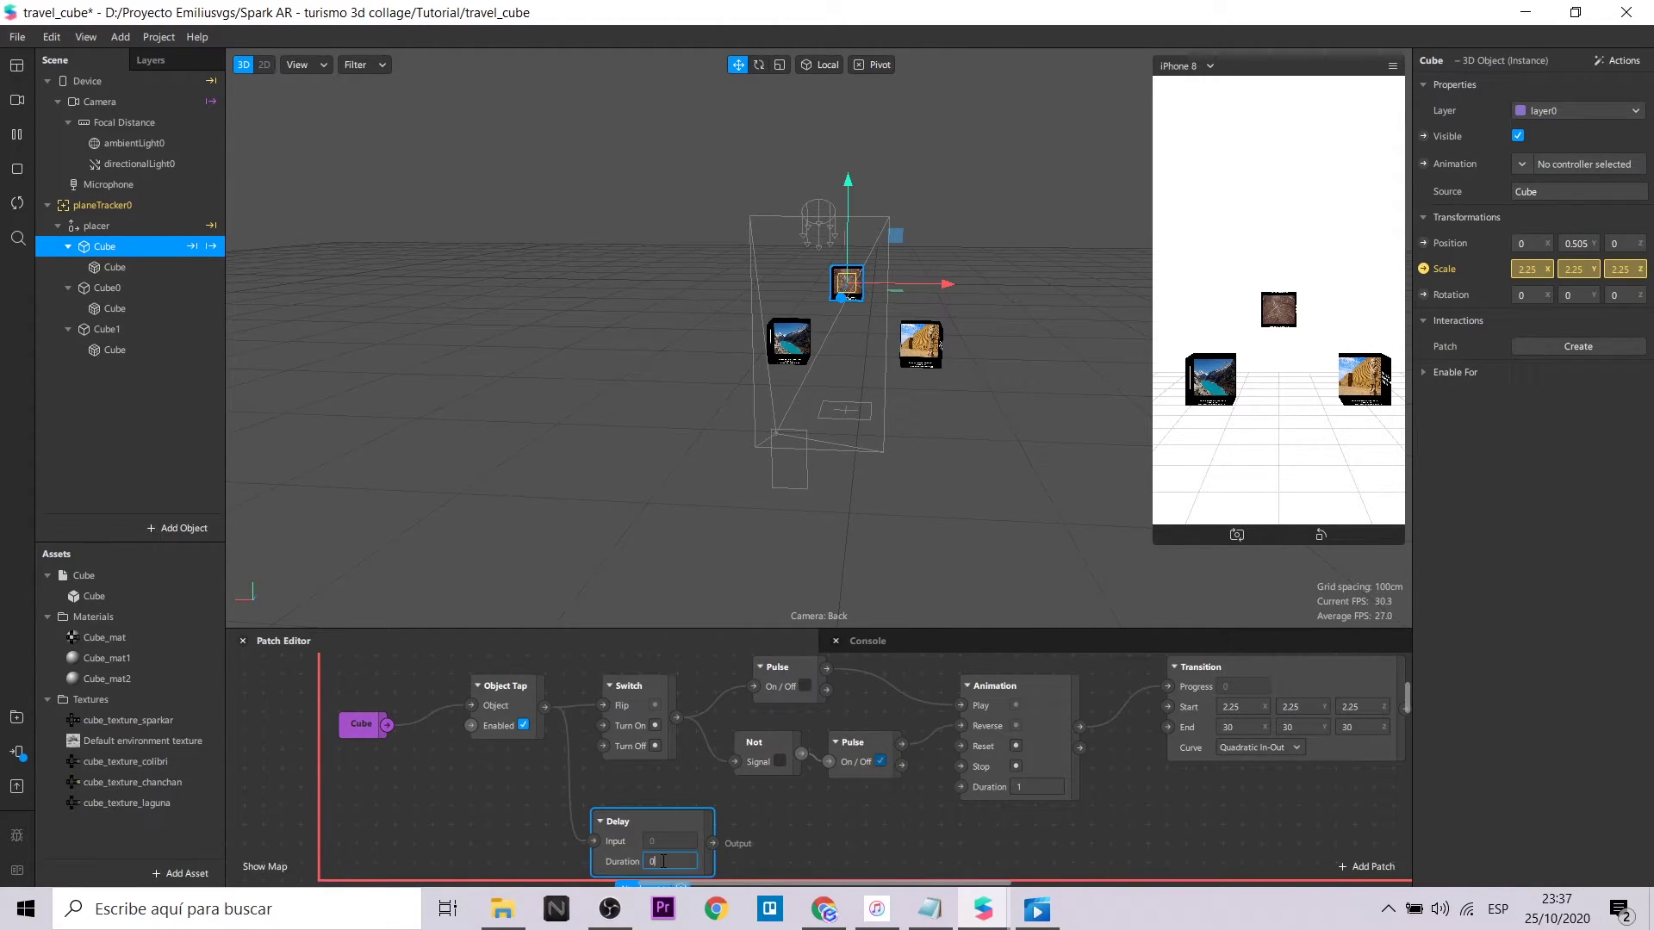
{"action": "left_click", "coordinate": [794, 846]}
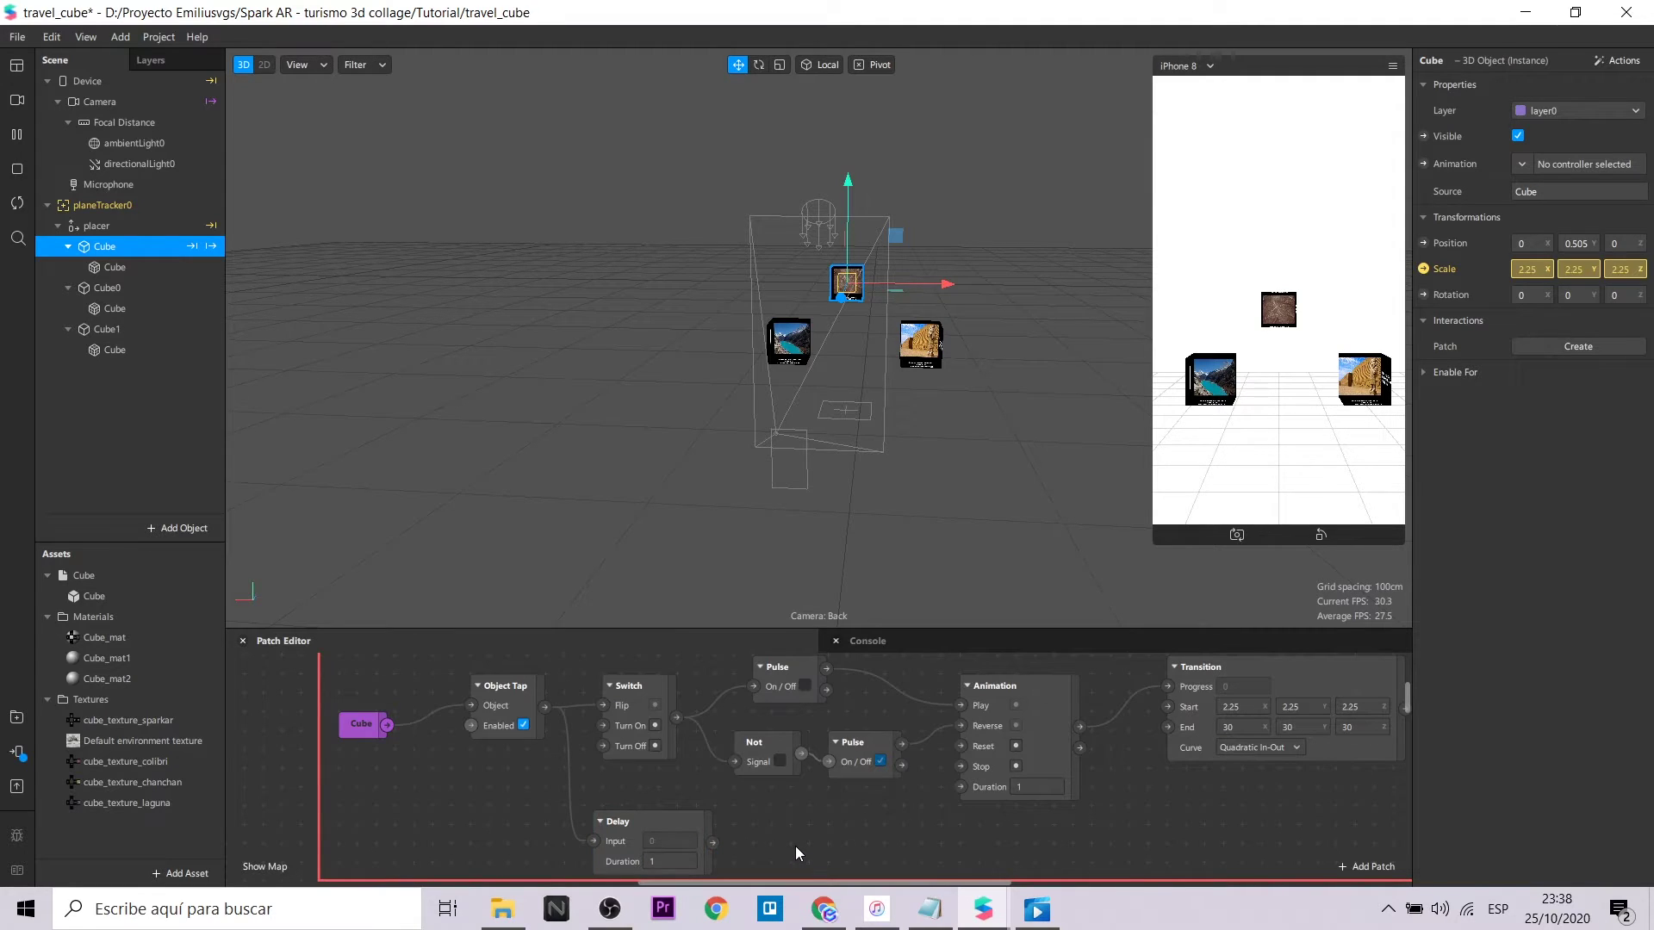
Step: Add a Switch patch beside the Delay patch and connect the Delay output to its Flip input
{"action": "right_click", "coordinate": [794, 846]}
{"action": "type", "text": "swi"}
{"action": "left_click", "coordinate": [1068, 827]}
{"action": "left_click", "coordinate": [797, 832]}
{"action": "scroll", "coordinate": [963, 844], "scroll_direction": "down", "scroll_amount": 1}
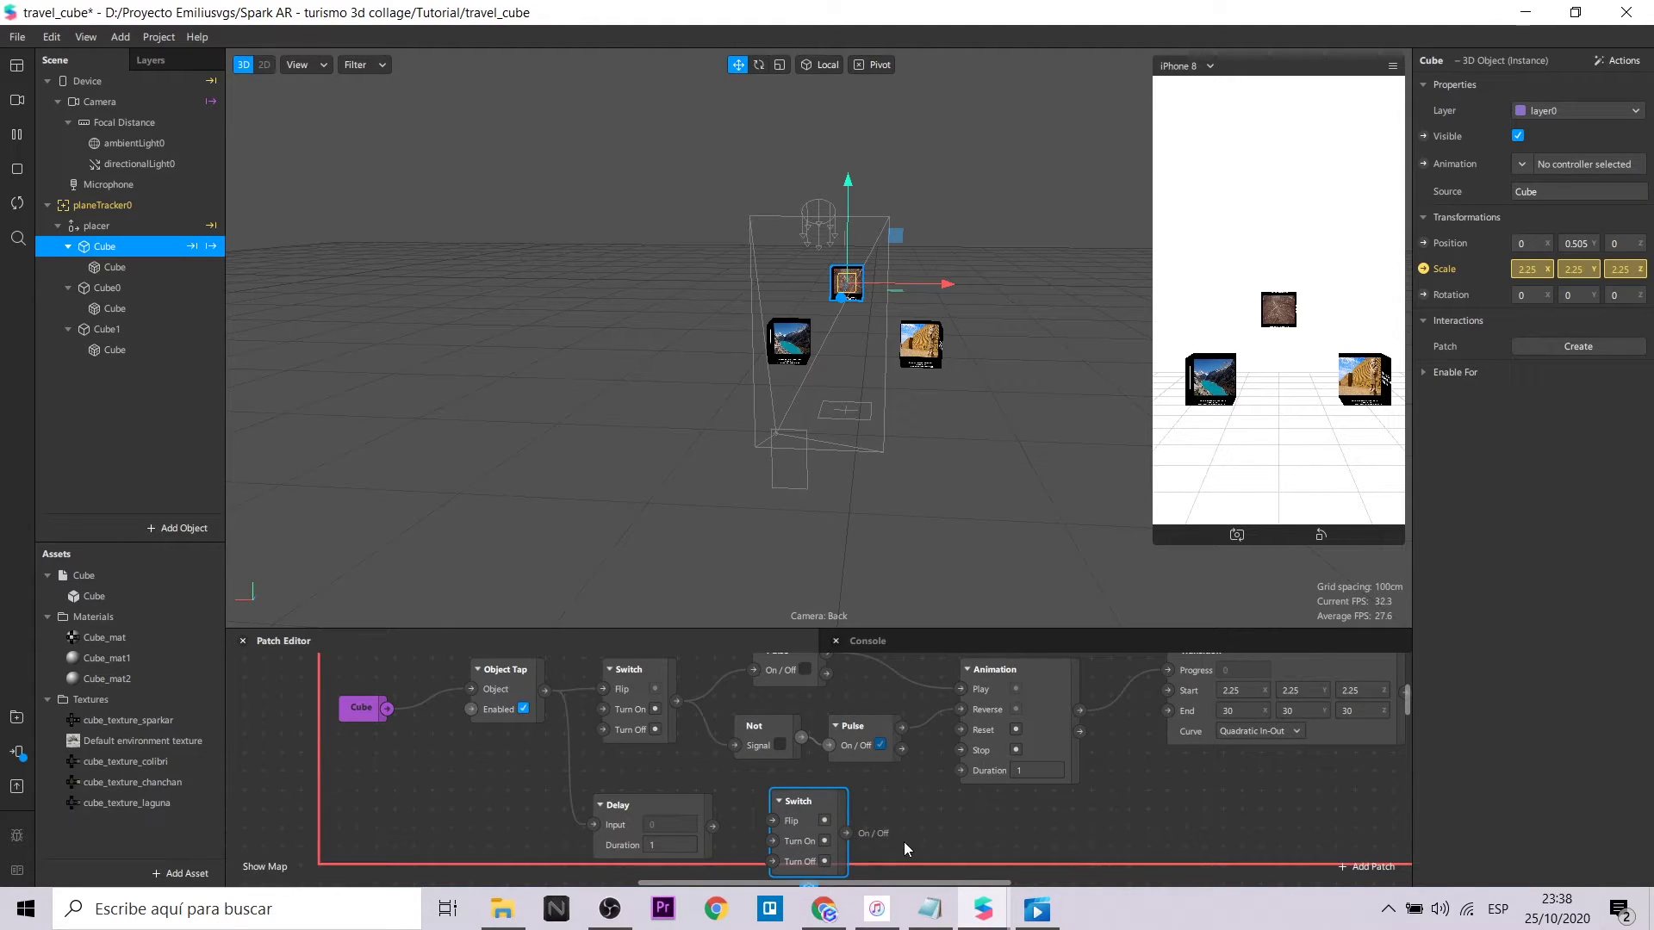
{"action": "left_click_drag", "start_coordinate": [713, 825], "coordinate": [773, 821]}
{"action": "scroll", "coordinate": [928, 861], "scroll_direction": "down", "scroll_amount": 2}
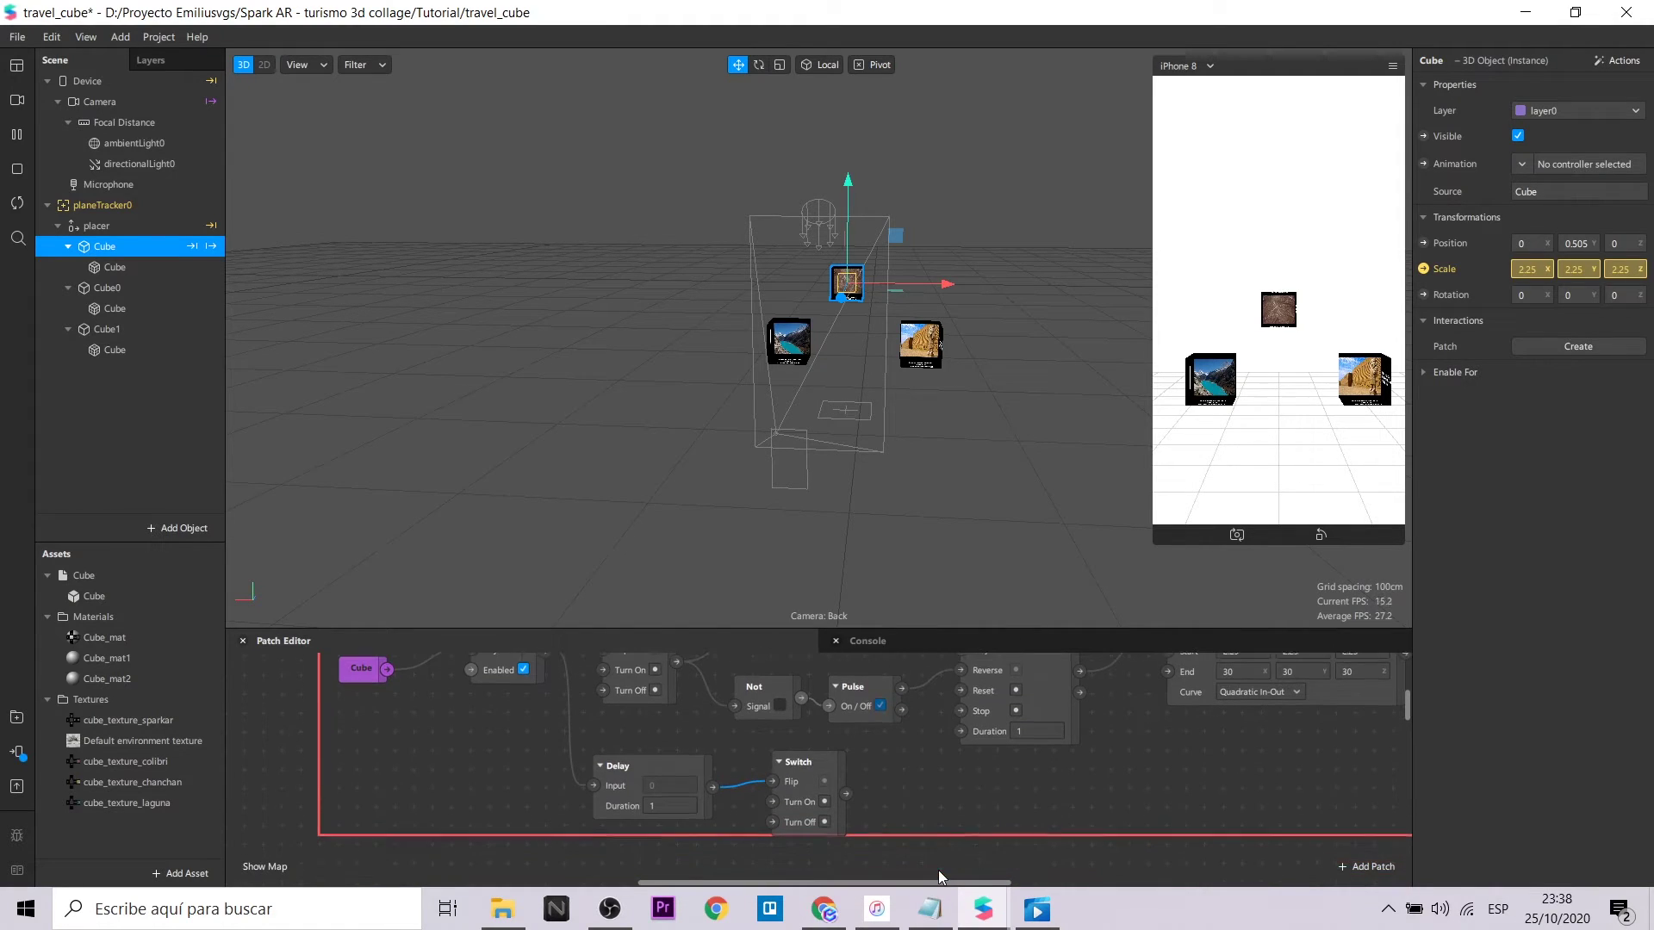
Step: Add a Not patch after the new Switch and connect the Switch output to its Signal input
{"action": "left_click_drag", "start_coordinate": [807, 782], "coordinate": [790, 801]}
{"action": "left_click", "coordinate": [910, 803]}
{"action": "double_click", "coordinate": [909, 803]}
{"action": "type", "text": "not"}
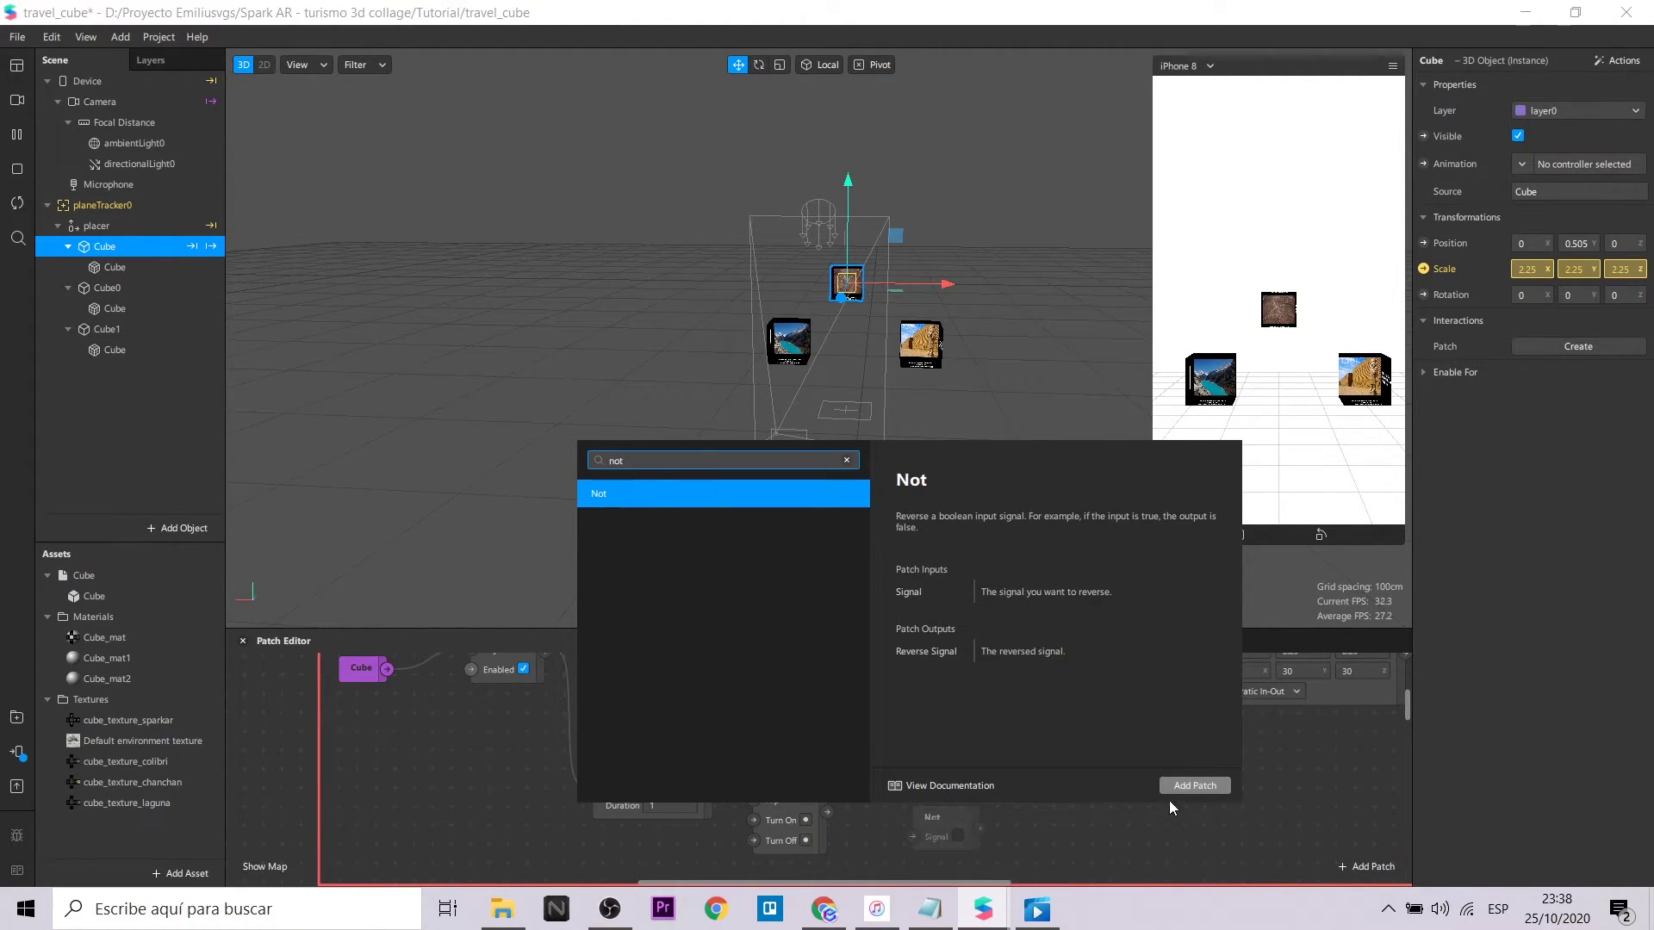
{"action": "left_click", "coordinate": [1173, 786]}
{"action": "left_click_drag", "start_coordinate": [911, 835], "coordinate": [918, 820]}
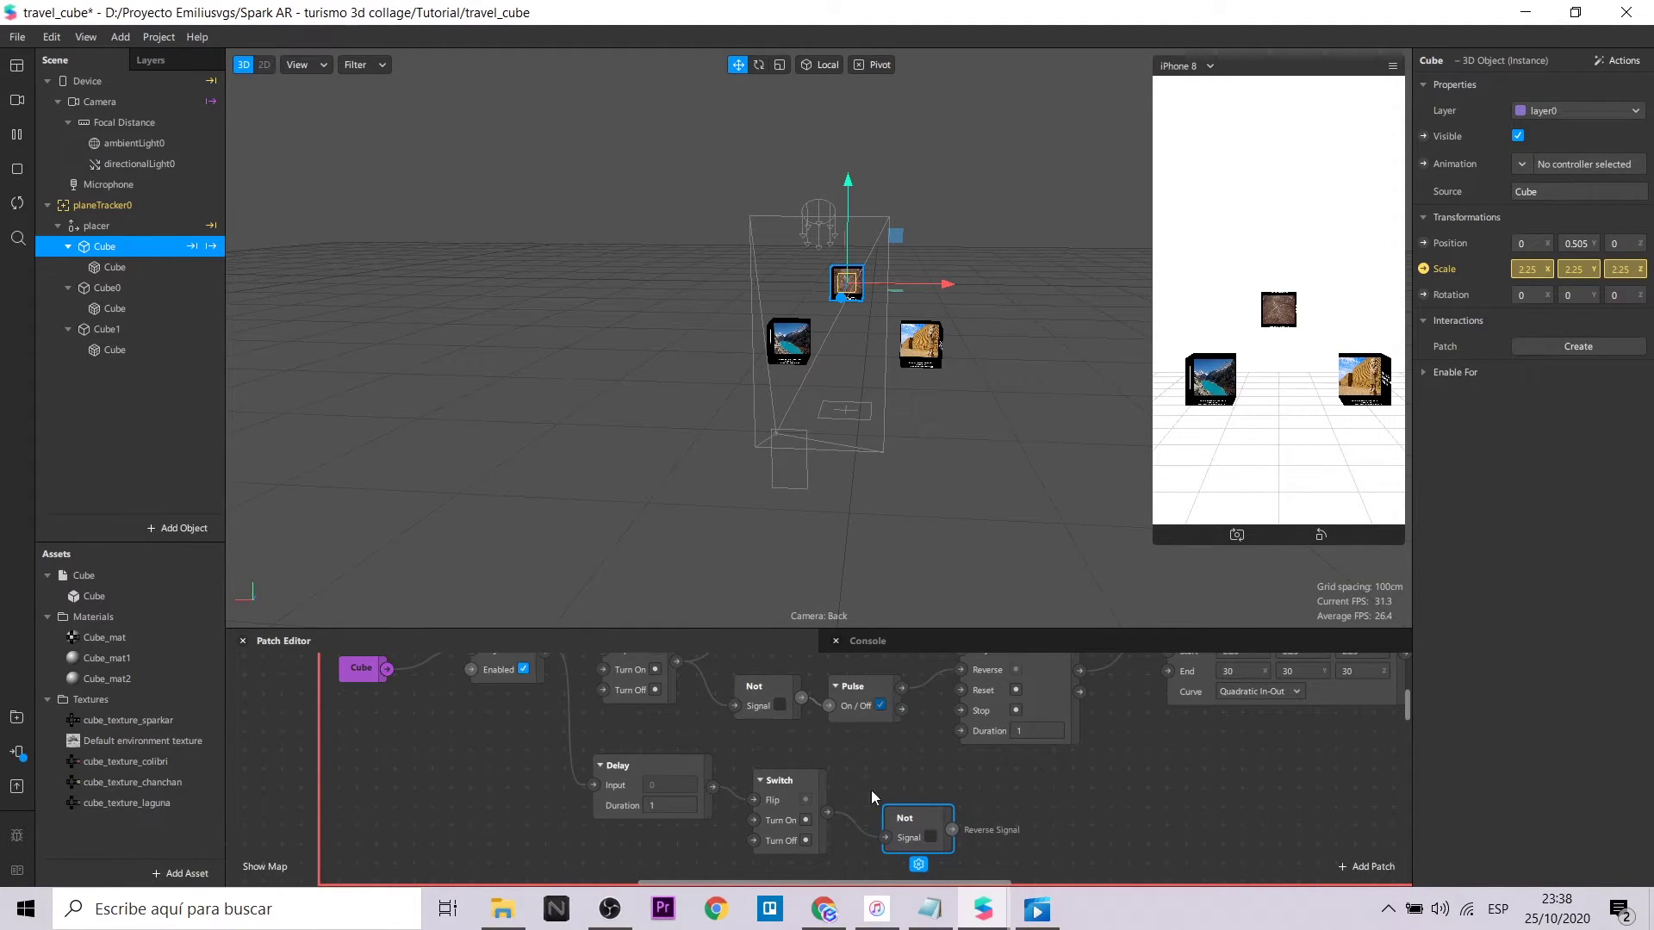
Step: Create Visible patches for Cube0 and Cube1 and drive both from the new Not patch's output
{"action": "left_click", "coordinate": [173, 291]}
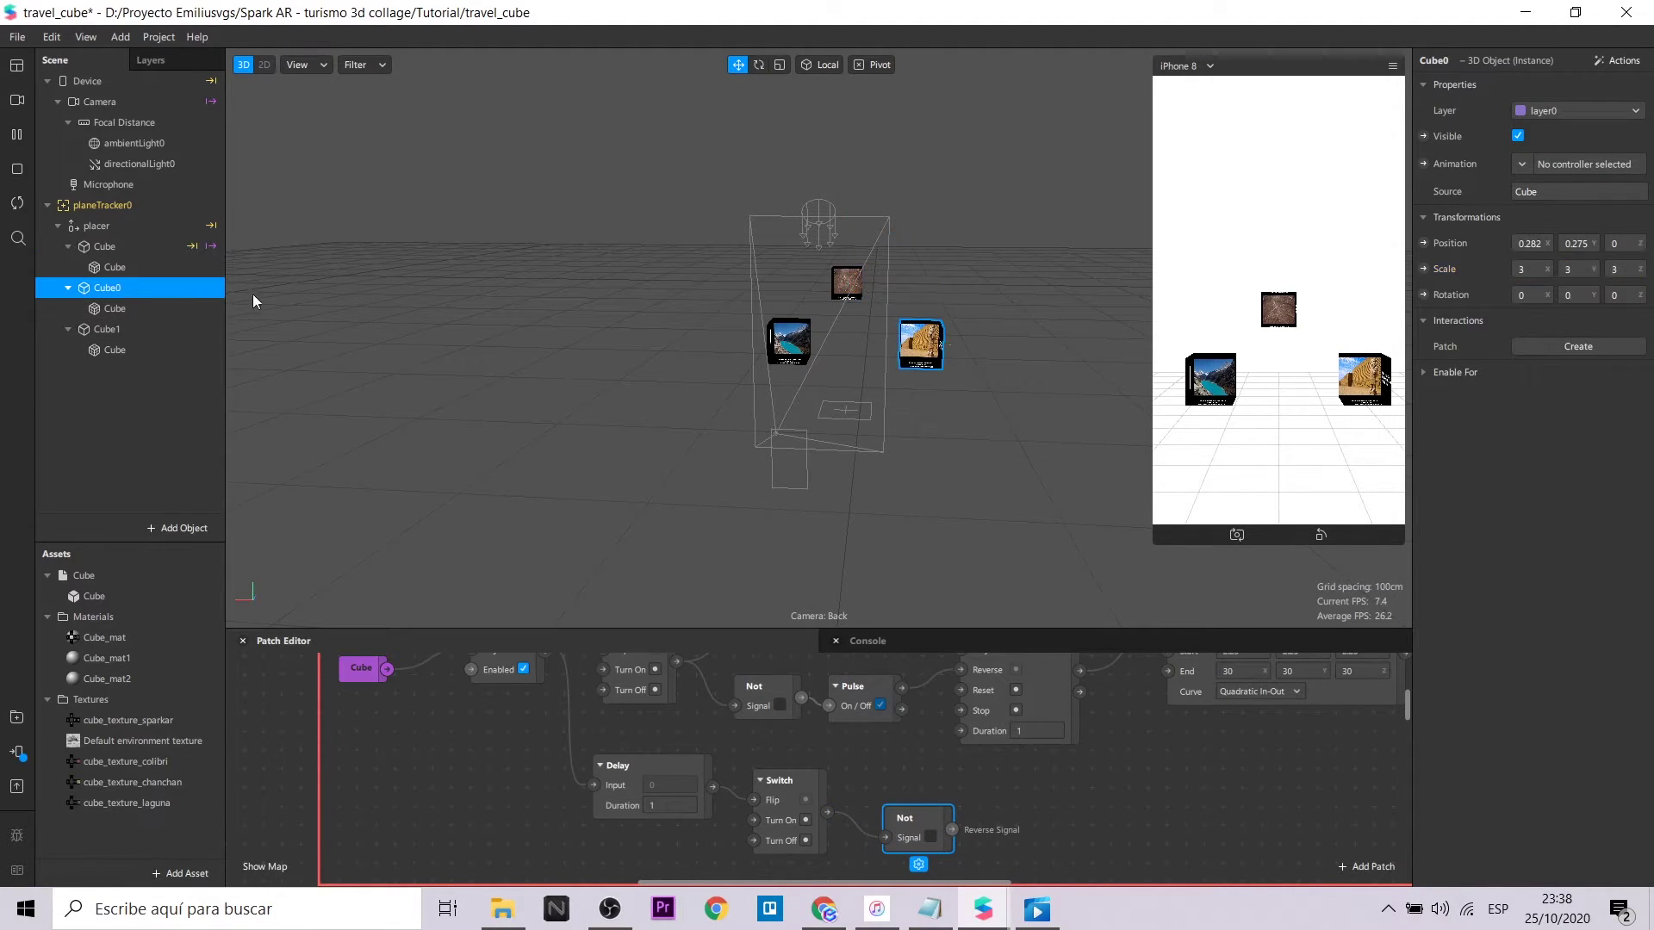
{"action": "left_click", "coordinate": [1423, 136]}
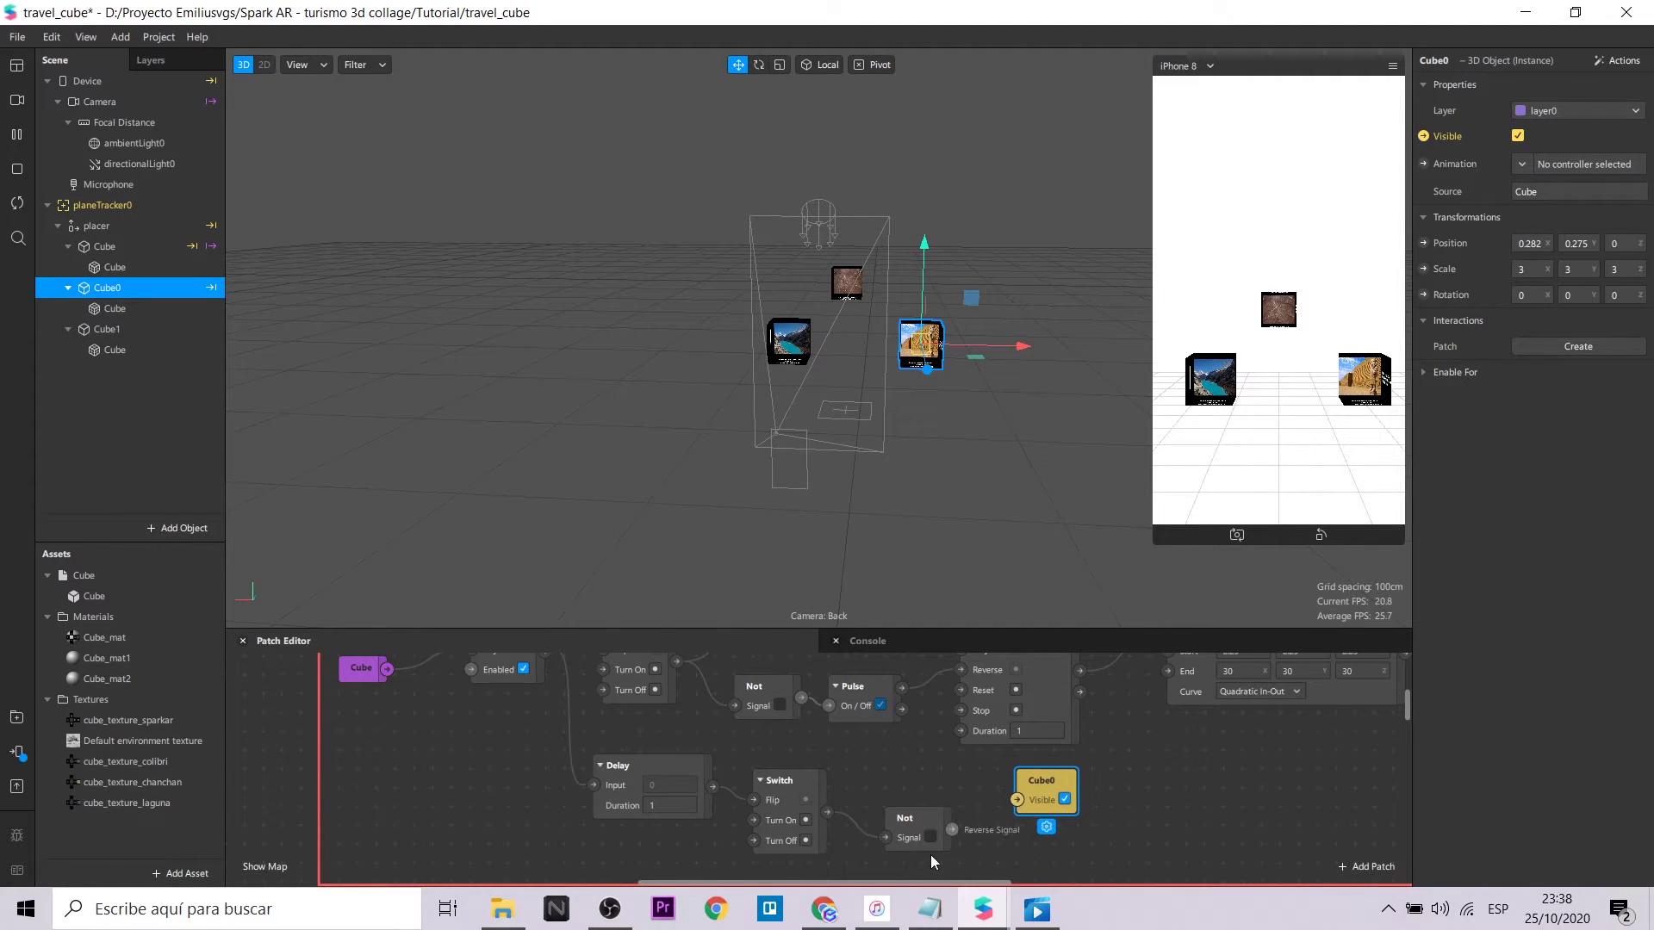
{"action": "left_click_drag", "start_coordinate": [952, 829], "coordinate": [1016, 799]}
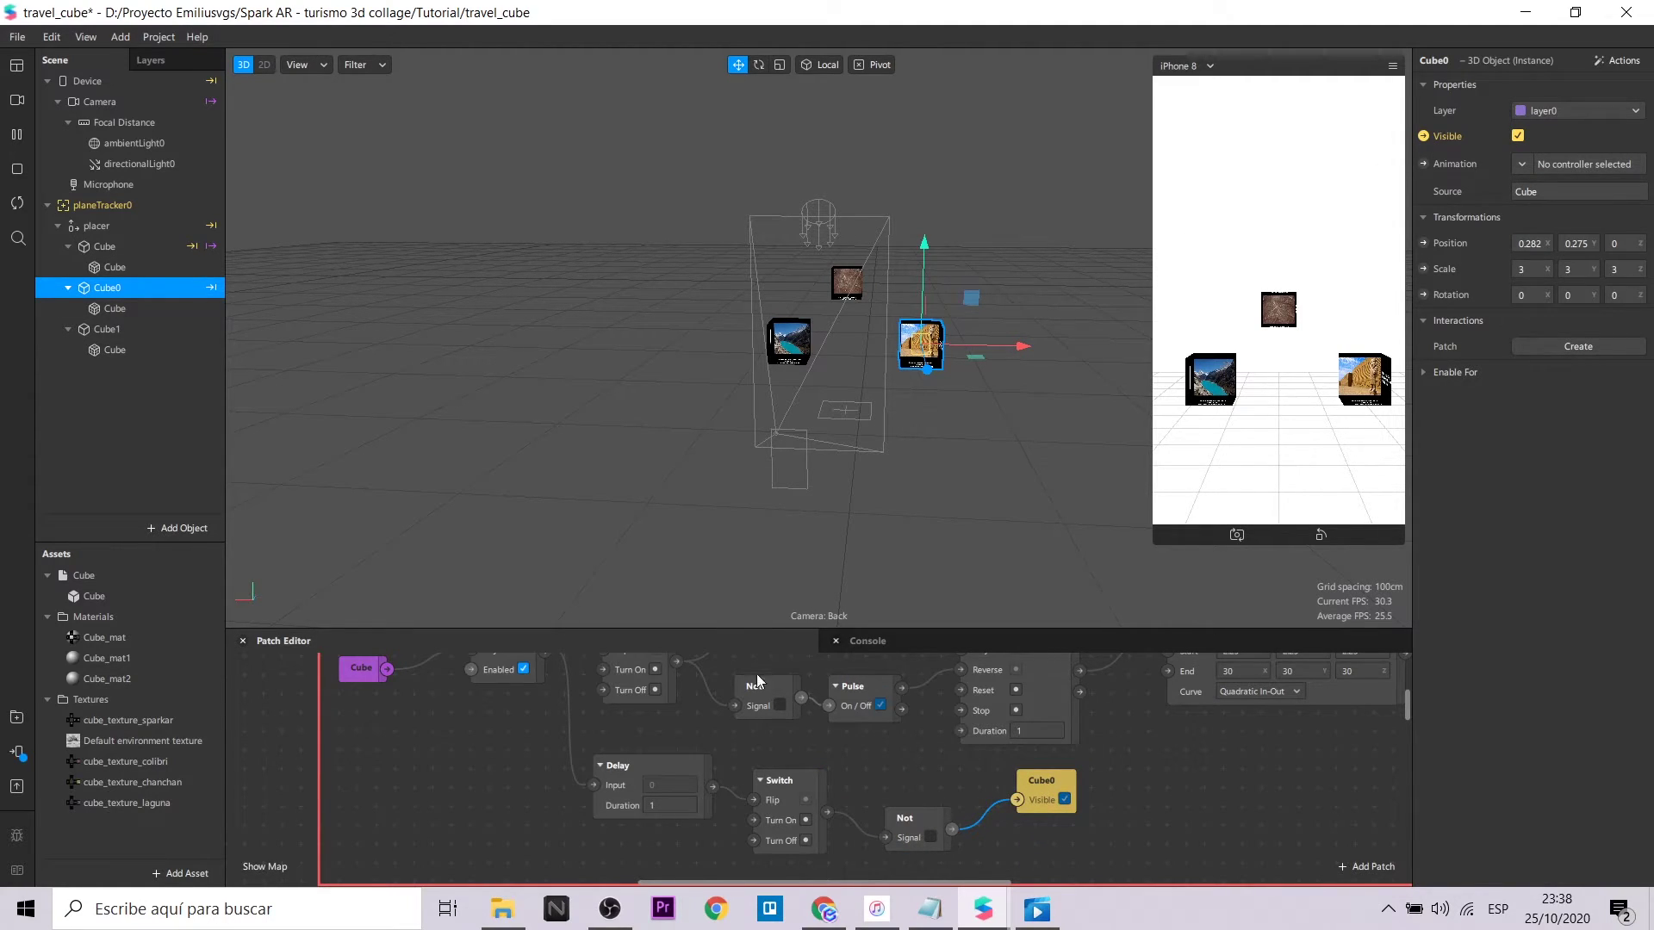
{"action": "left_click", "coordinate": [110, 331]}
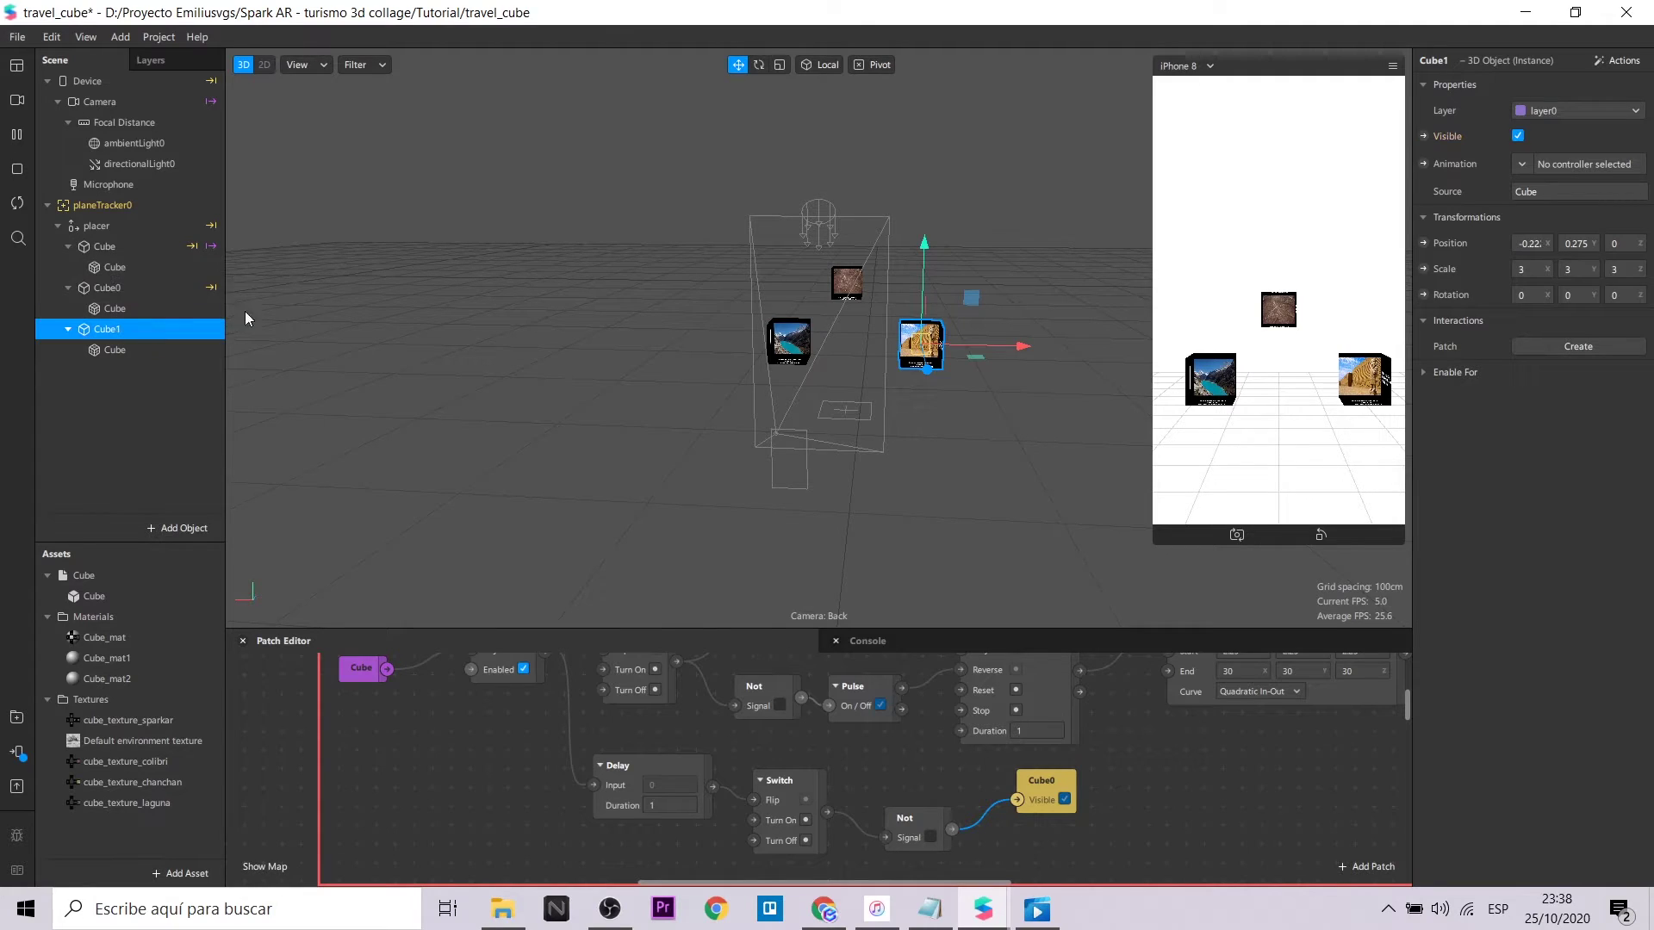
{"action": "left_click", "coordinate": [1422, 137]}
{"action": "left_click_drag", "start_coordinate": [826, 788], "coordinate": [997, 846]}
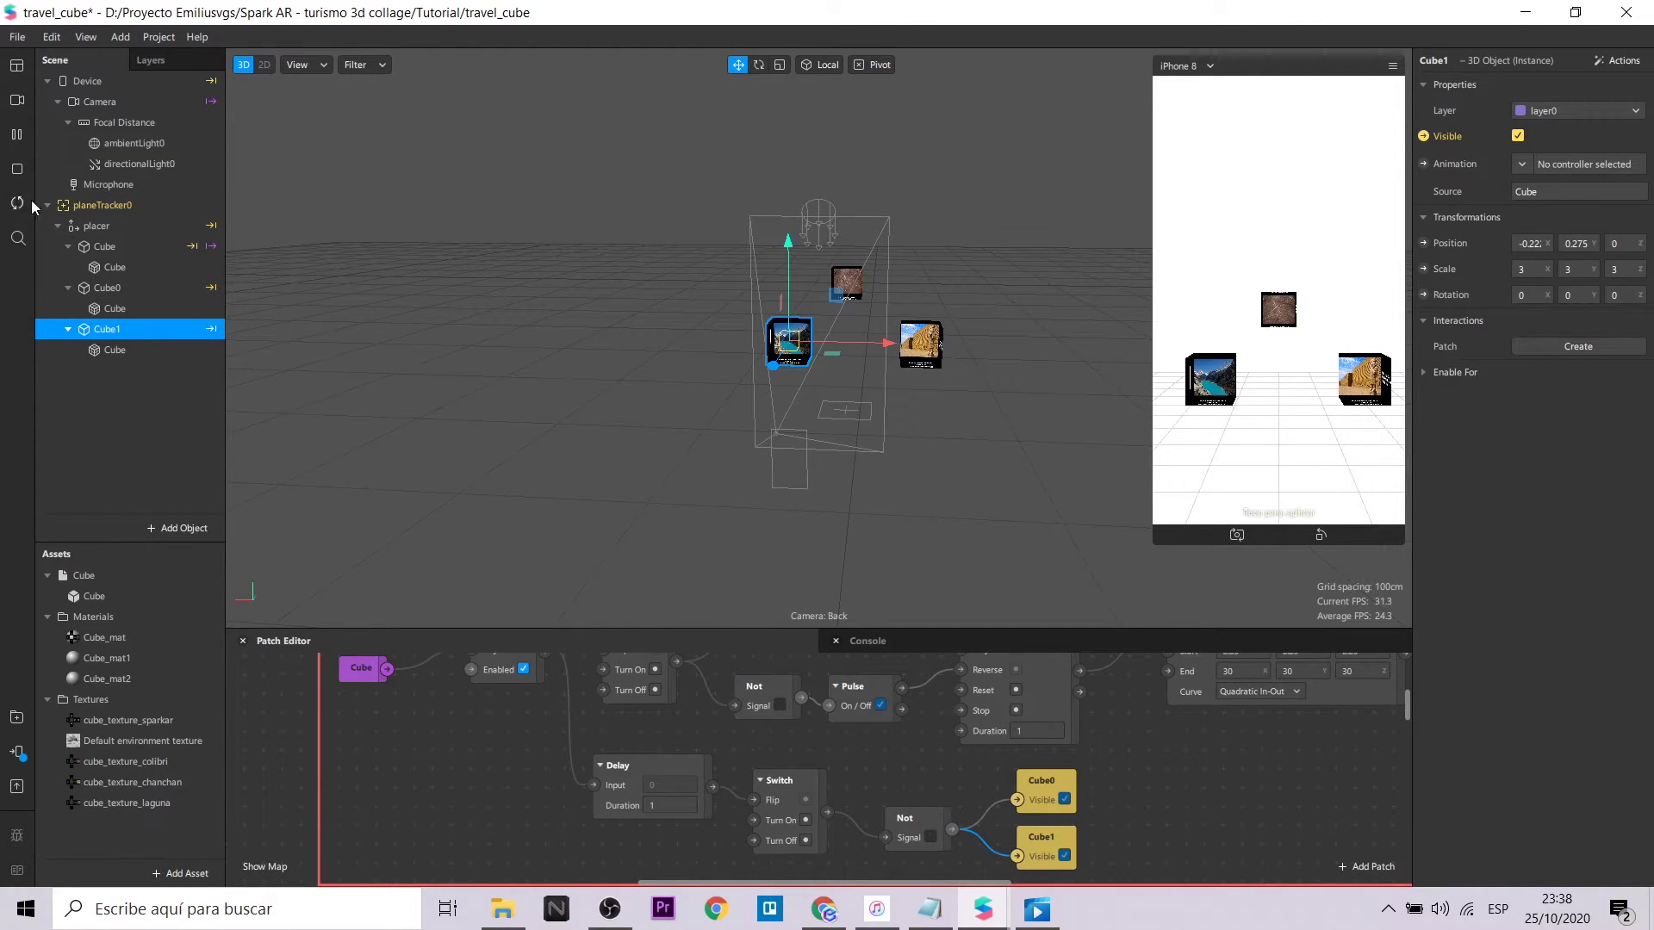
Step: Test the Nazca cube's tap in the preview, checking its growth and the visibility of the other two cubes
{"action": "left_click", "coordinate": [1278, 310]}
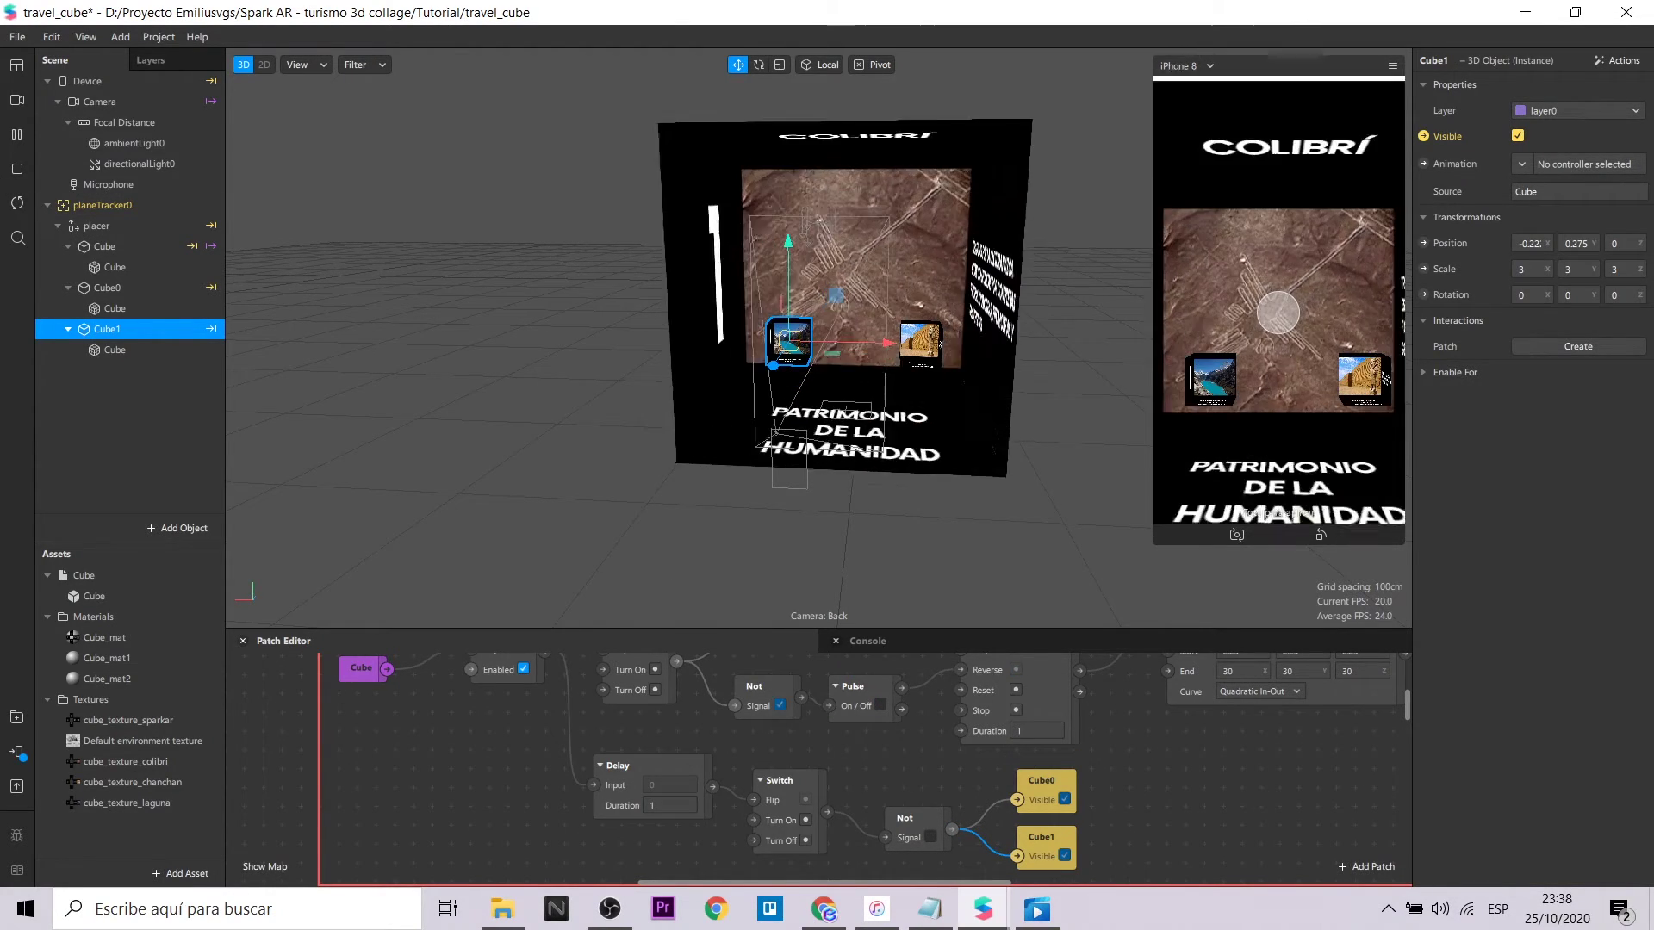
{"action": "left_click", "coordinate": [1278, 312]}
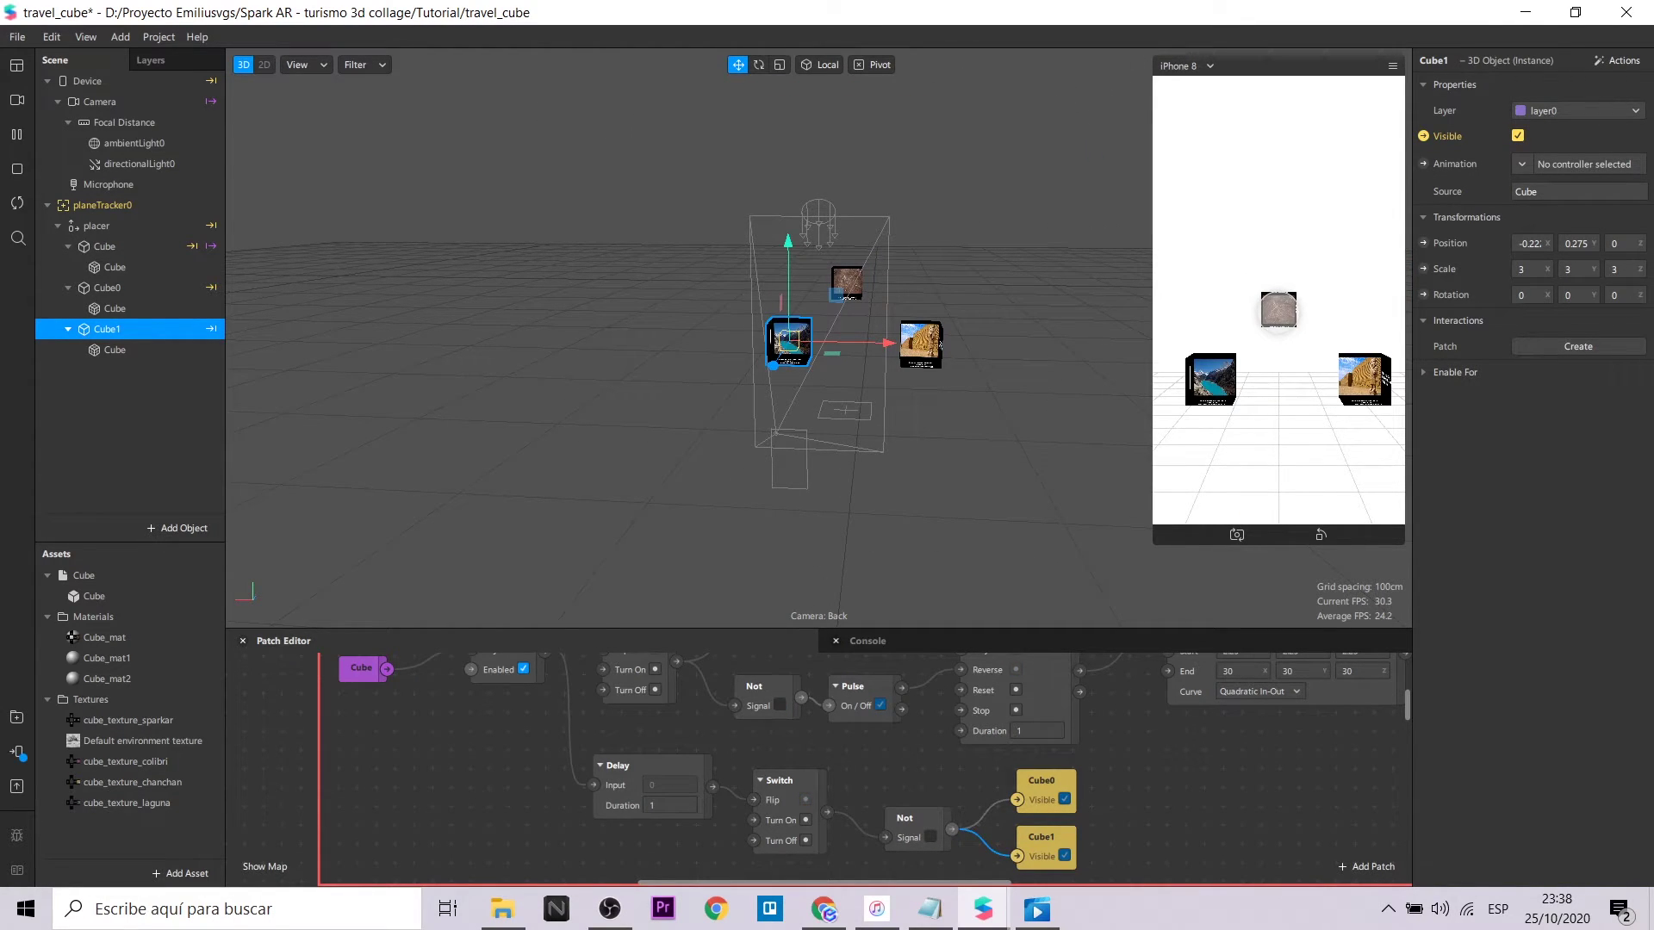
{"action": "left_click", "coordinate": [1278, 310]}
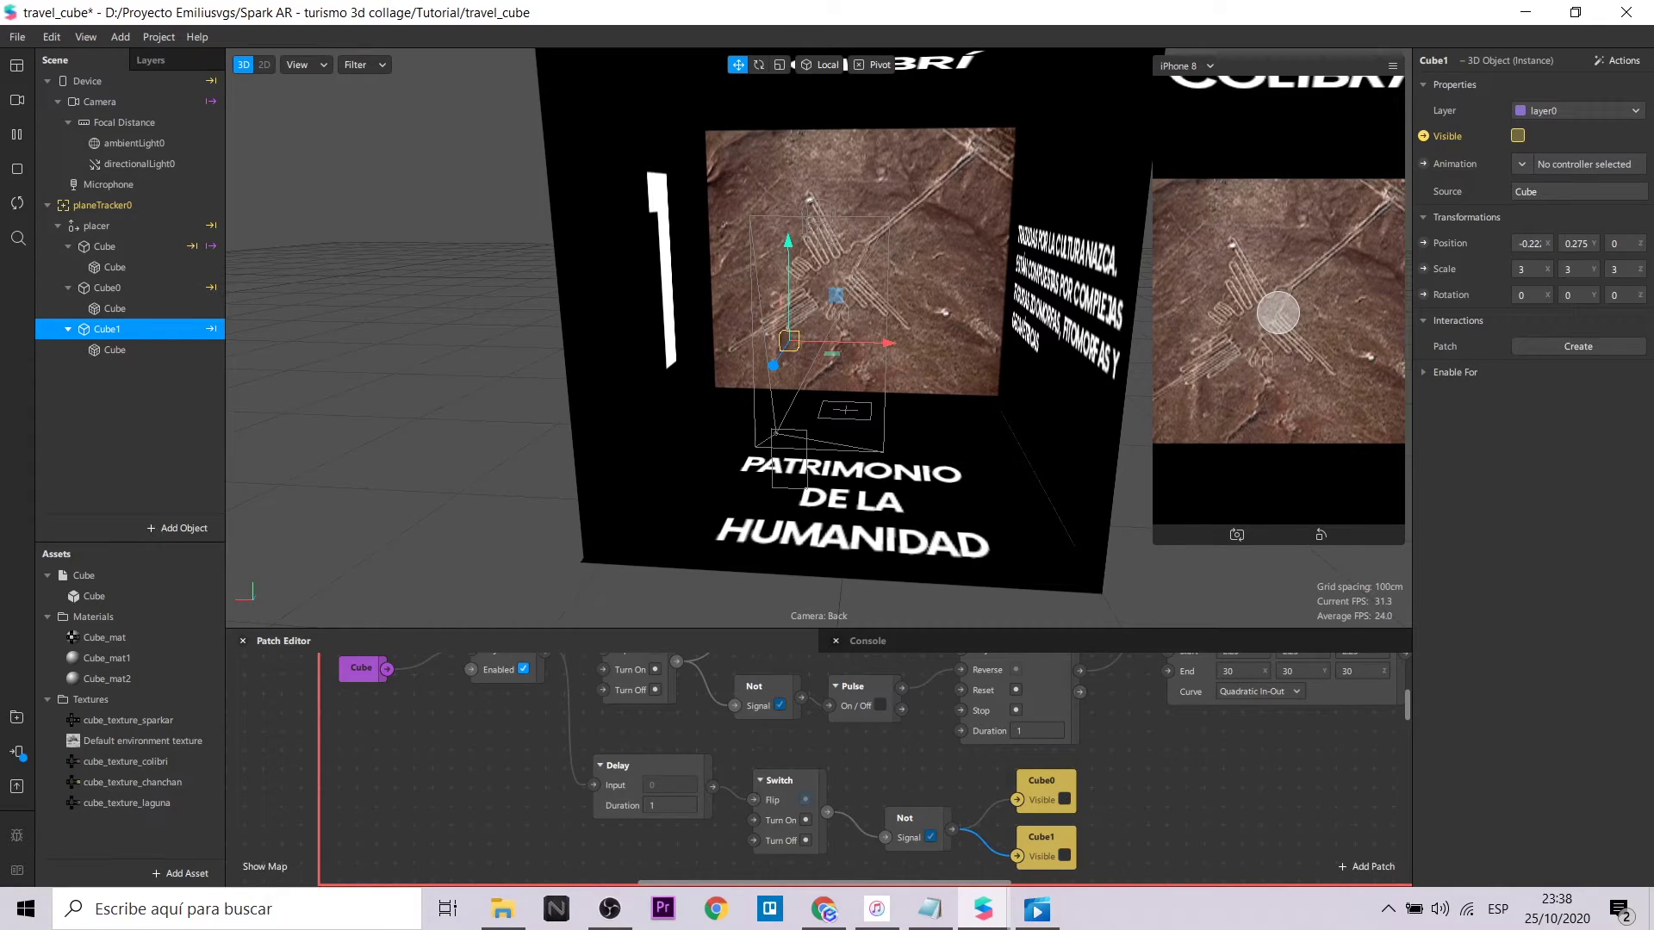
{"action": "left_click", "coordinate": [1278, 312]}
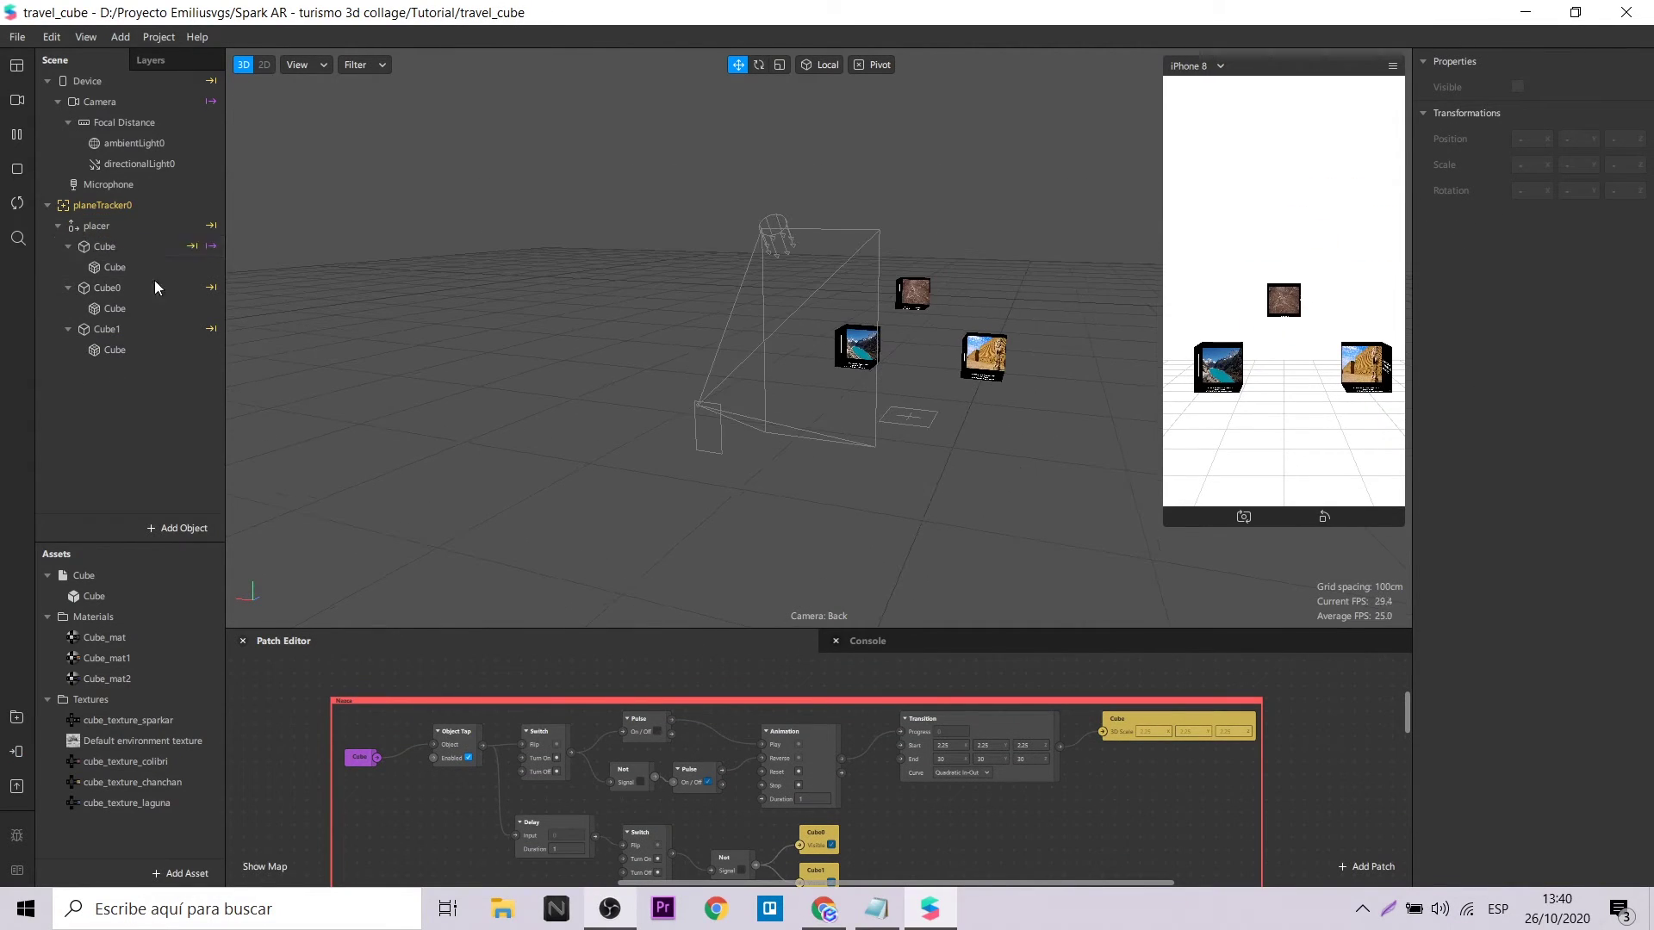
Step: Rename the Nazca cube Cube_nazca and its child mesh Cube_nazca_colibri
{"action": "left_click", "coordinate": [112, 269]}
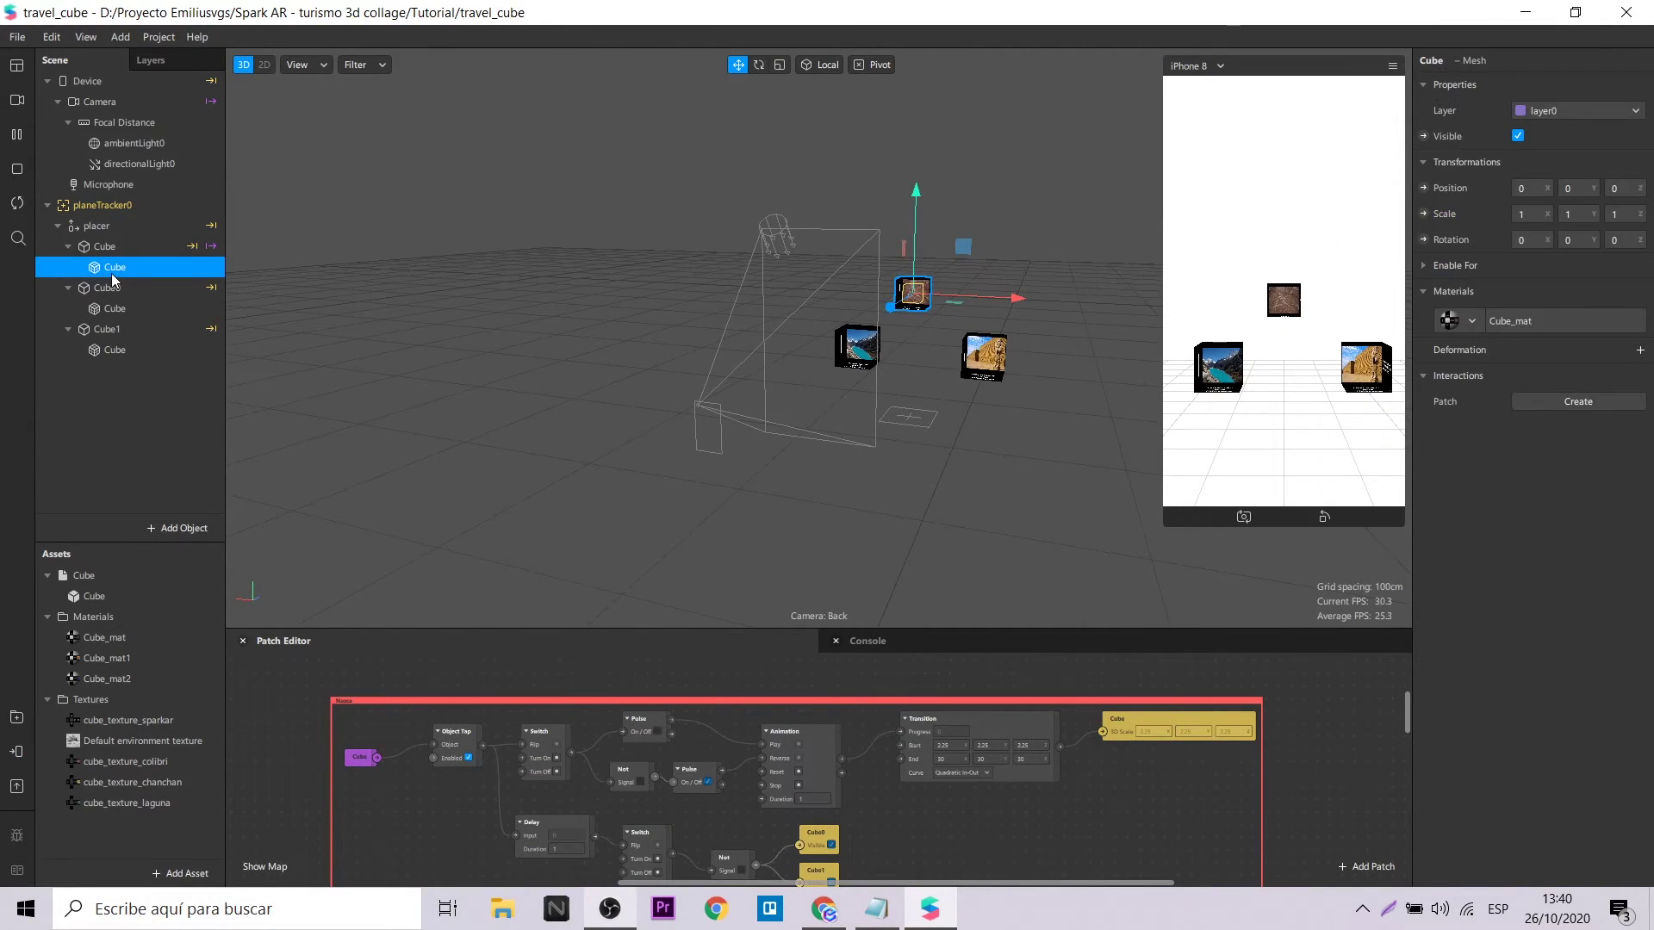
{"action": "left_click", "coordinate": [133, 637]}
{"action": "double_click", "coordinate": [129, 248]}
{"action": "type", "text": "_nazca"}
{"action": "key", "text": "Return"}
{"action": "double_click", "coordinate": [158, 265]}
{"action": "type", "text": "_nazca_colibri"}
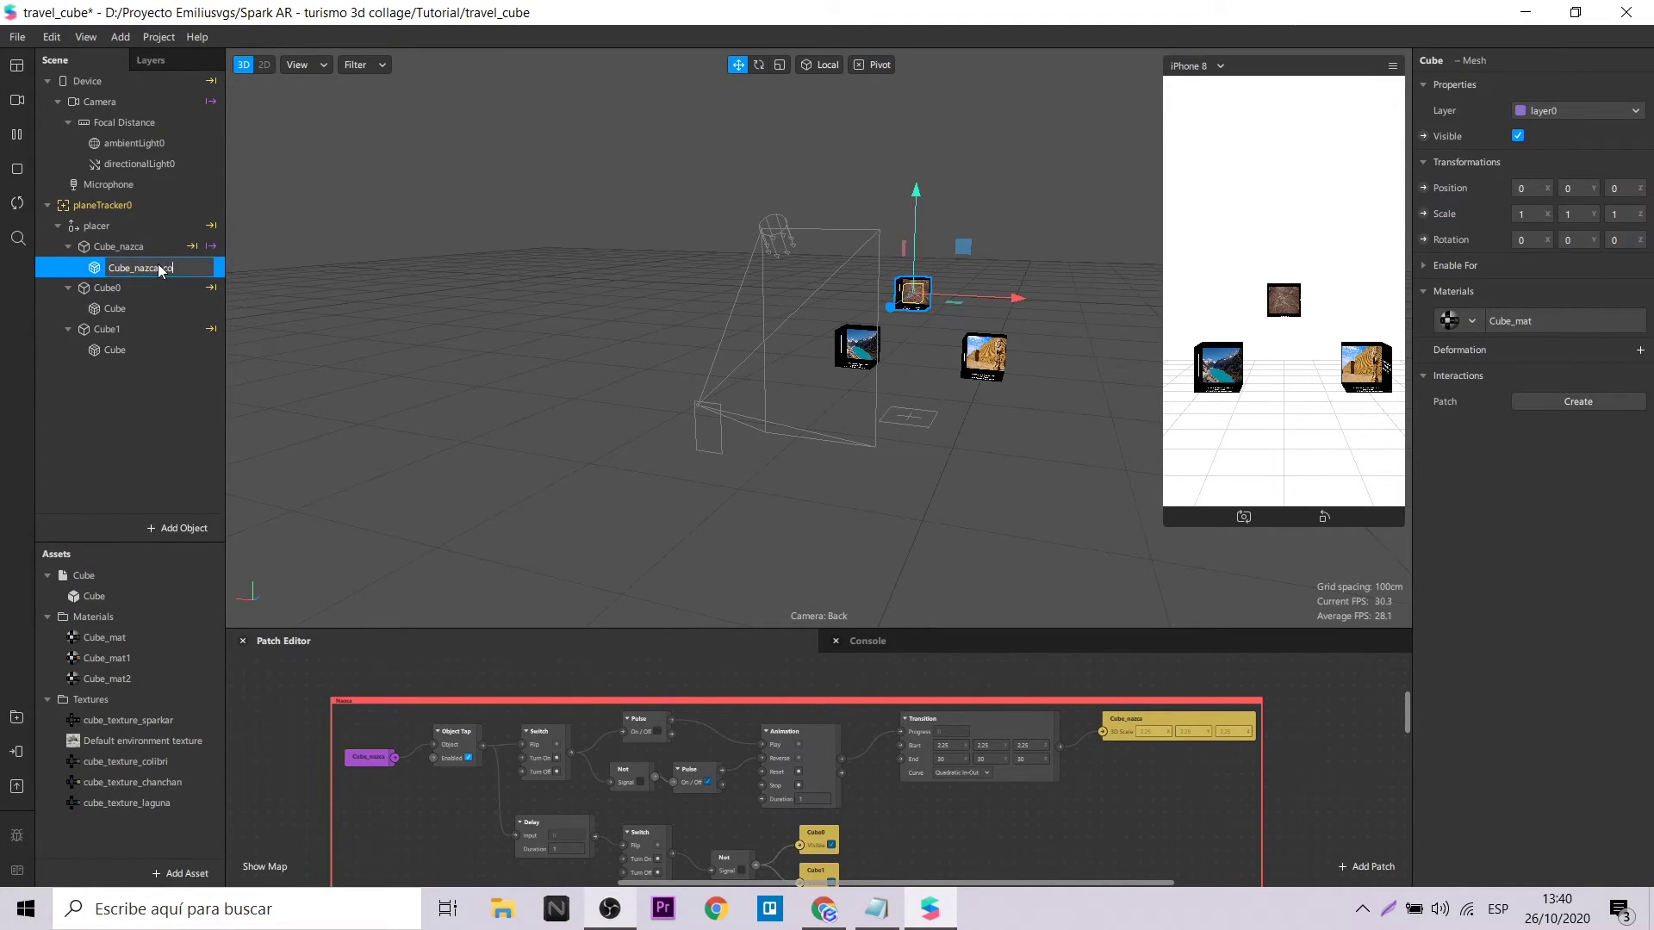
{"action": "key", "text": "Return"}
Step: Rename Cube0 Cube_chanchan and give its child mesh the name Cube_chanchan
{"action": "left_click", "coordinate": [131, 289]}
{"action": "type", "text": "_chanchan"}
{"action": "key", "text": "Return"}
{"action": "double_click", "coordinate": [113, 307]}
{"action": "type", "text": "Cube_chanchan"}
{"action": "key", "text": "Return"}
Step: Rename Cube1 Cube_laguna and its child mesh Cube_laguna_1
{"action": "double_click", "coordinate": [144, 333]}
{"action": "type", "text": "Cube_laguna"}
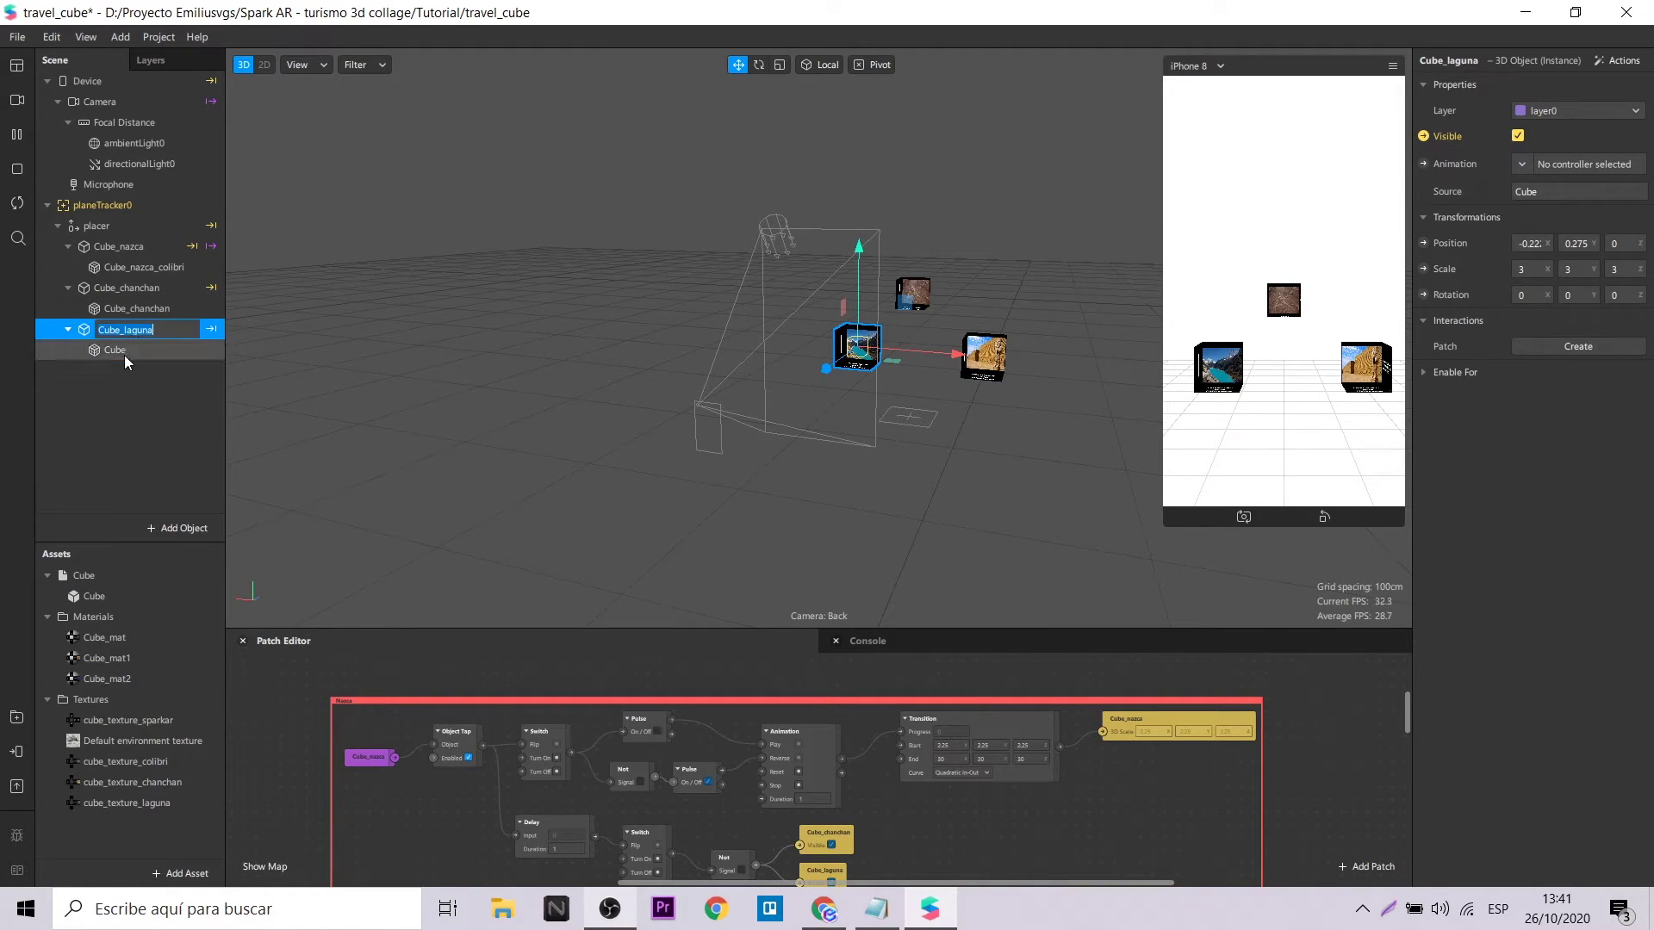
{"action": "key", "text": "Tab"}
{"action": "type", "text": "_laguna_1"}
{"action": "key", "text": "Return"}
Step: Rename the Chan Chan mesh Cube_chanchan_1 and the Nazca mesh Cube_nazca_1
{"action": "double_click", "coordinate": [147, 308]}
{"action": "left_click", "coordinate": [188, 305]}
{"action": "type", "text": "_1"}
{"action": "key", "text": "Return"}
{"action": "double_click", "coordinate": [165, 269]}
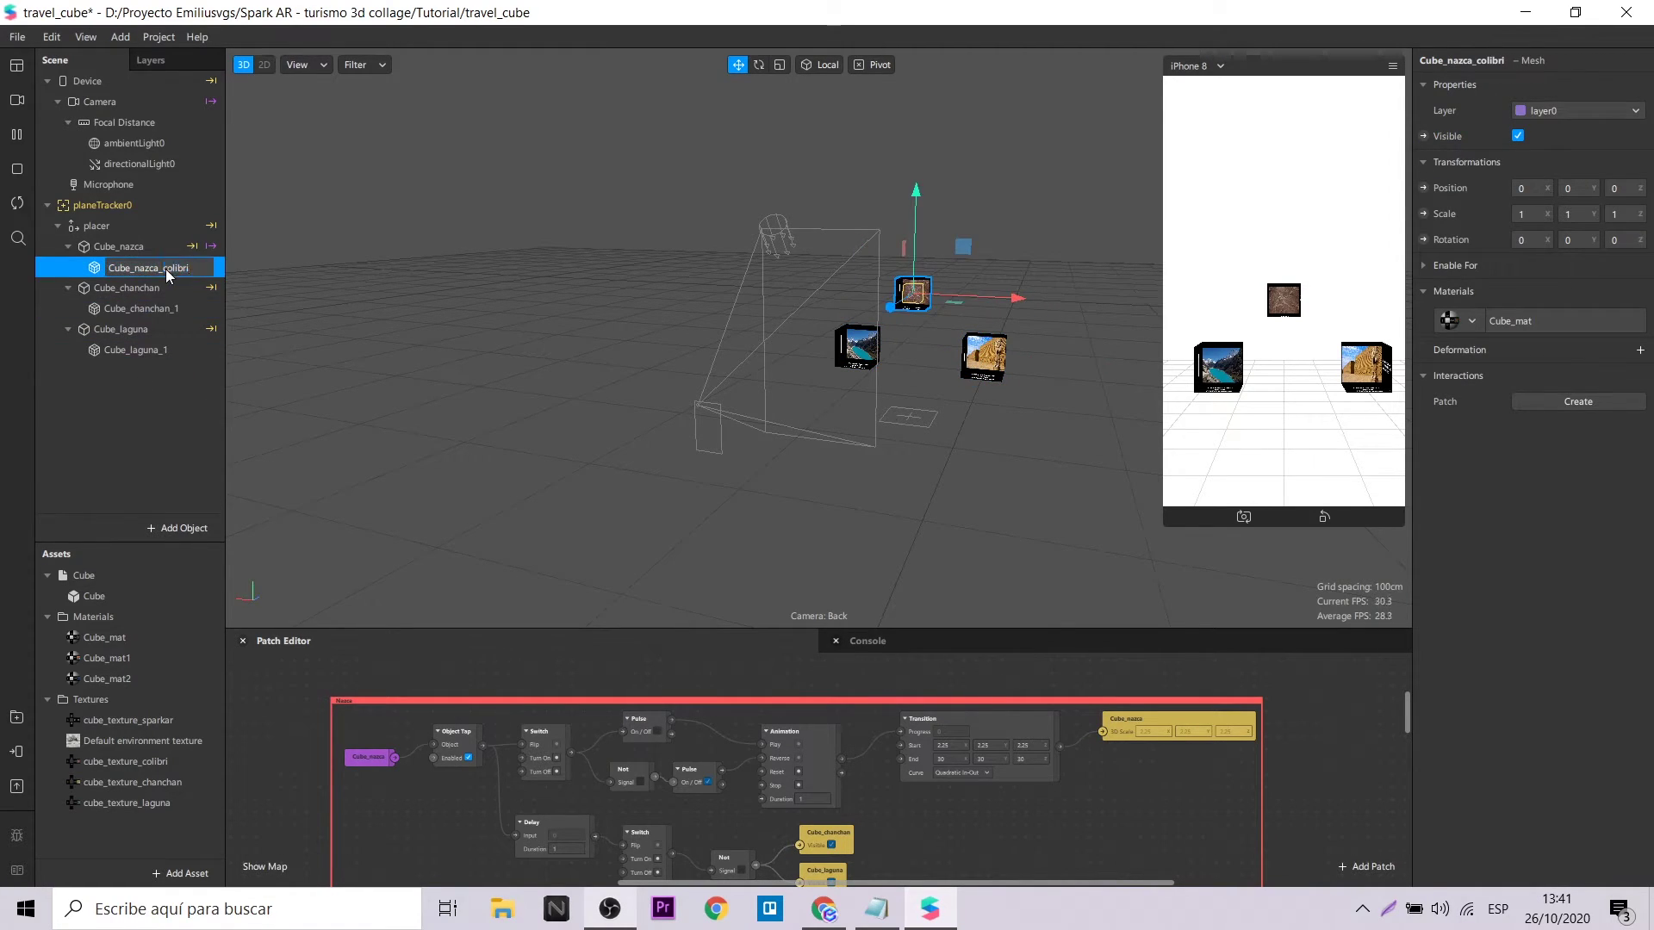
{"action": "type", "text": "Cube_nazca_1"}
{"action": "left_click", "coordinate": [183, 427]}
Step: Duplicate the patches of the Nazca frame and place the copies above the frame
{"action": "scroll", "coordinate": [980, 781], "scroll_direction": "up", "scroll_amount": 1}
{"action": "scroll", "coordinate": [980, 780], "scroll_direction": "down", "scroll_amount": 1}
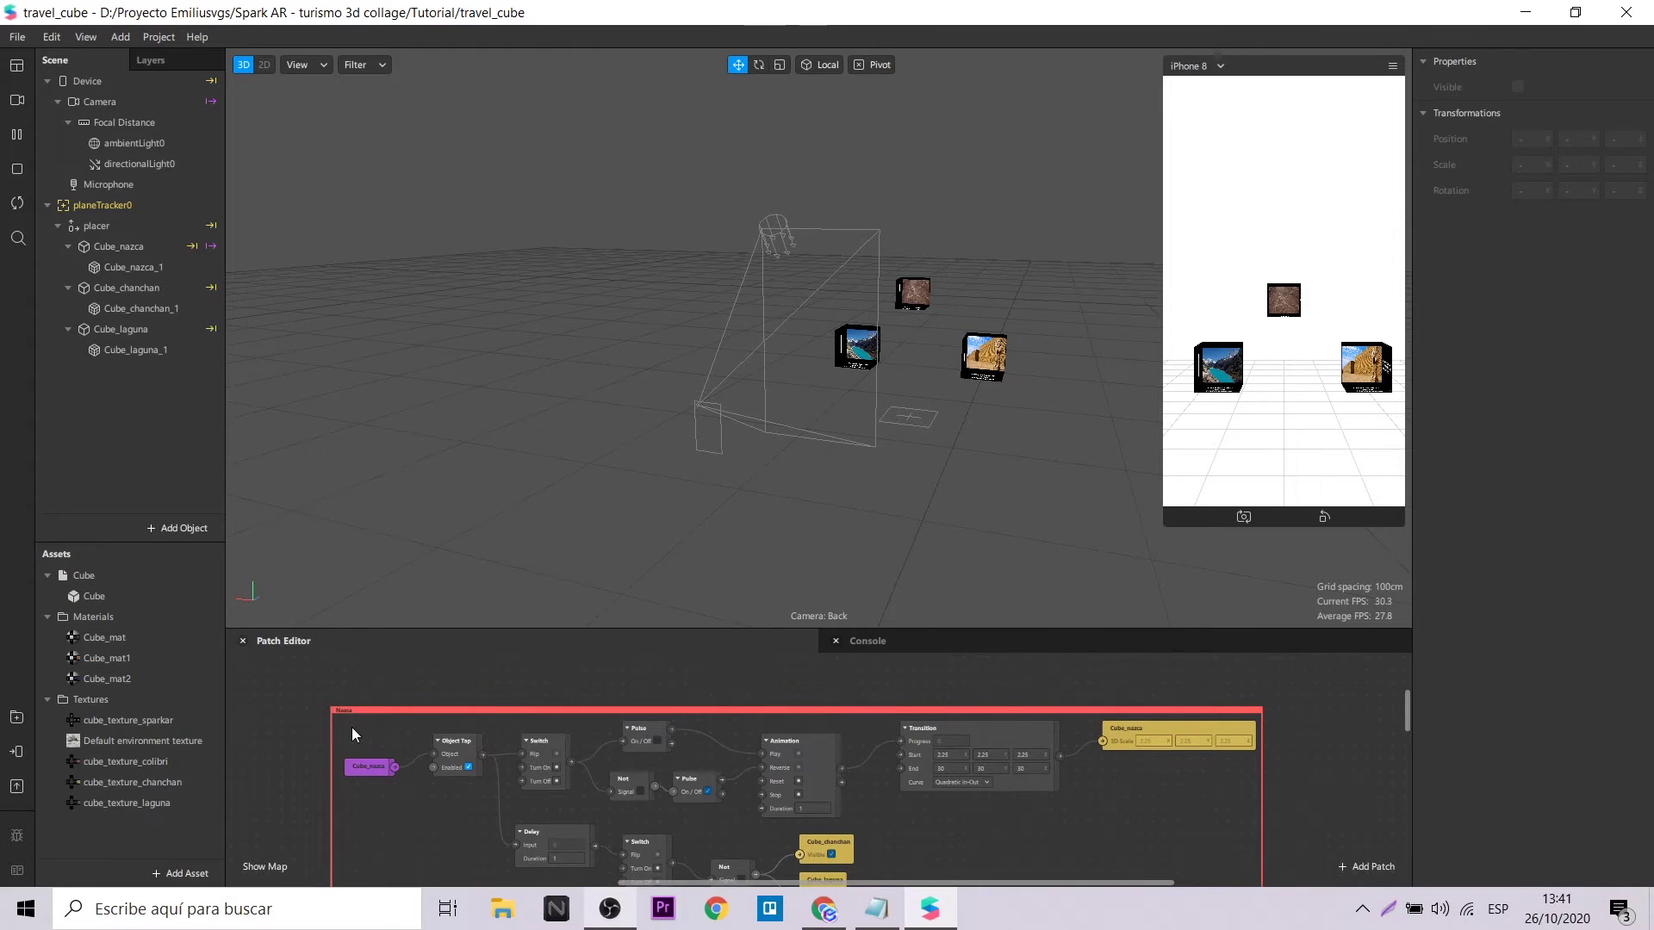
{"action": "left_click", "coordinate": [351, 725]}
{"action": "scroll", "coordinate": [616, 739], "scroll_direction": "up", "scroll_amount": 5}
{"action": "scroll", "coordinate": [617, 739], "scroll_direction": "down", "scroll_amount": 8}
{"action": "scroll", "coordinate": [417, 745], "scroll_direction": "up", "scroll_amount": 2}
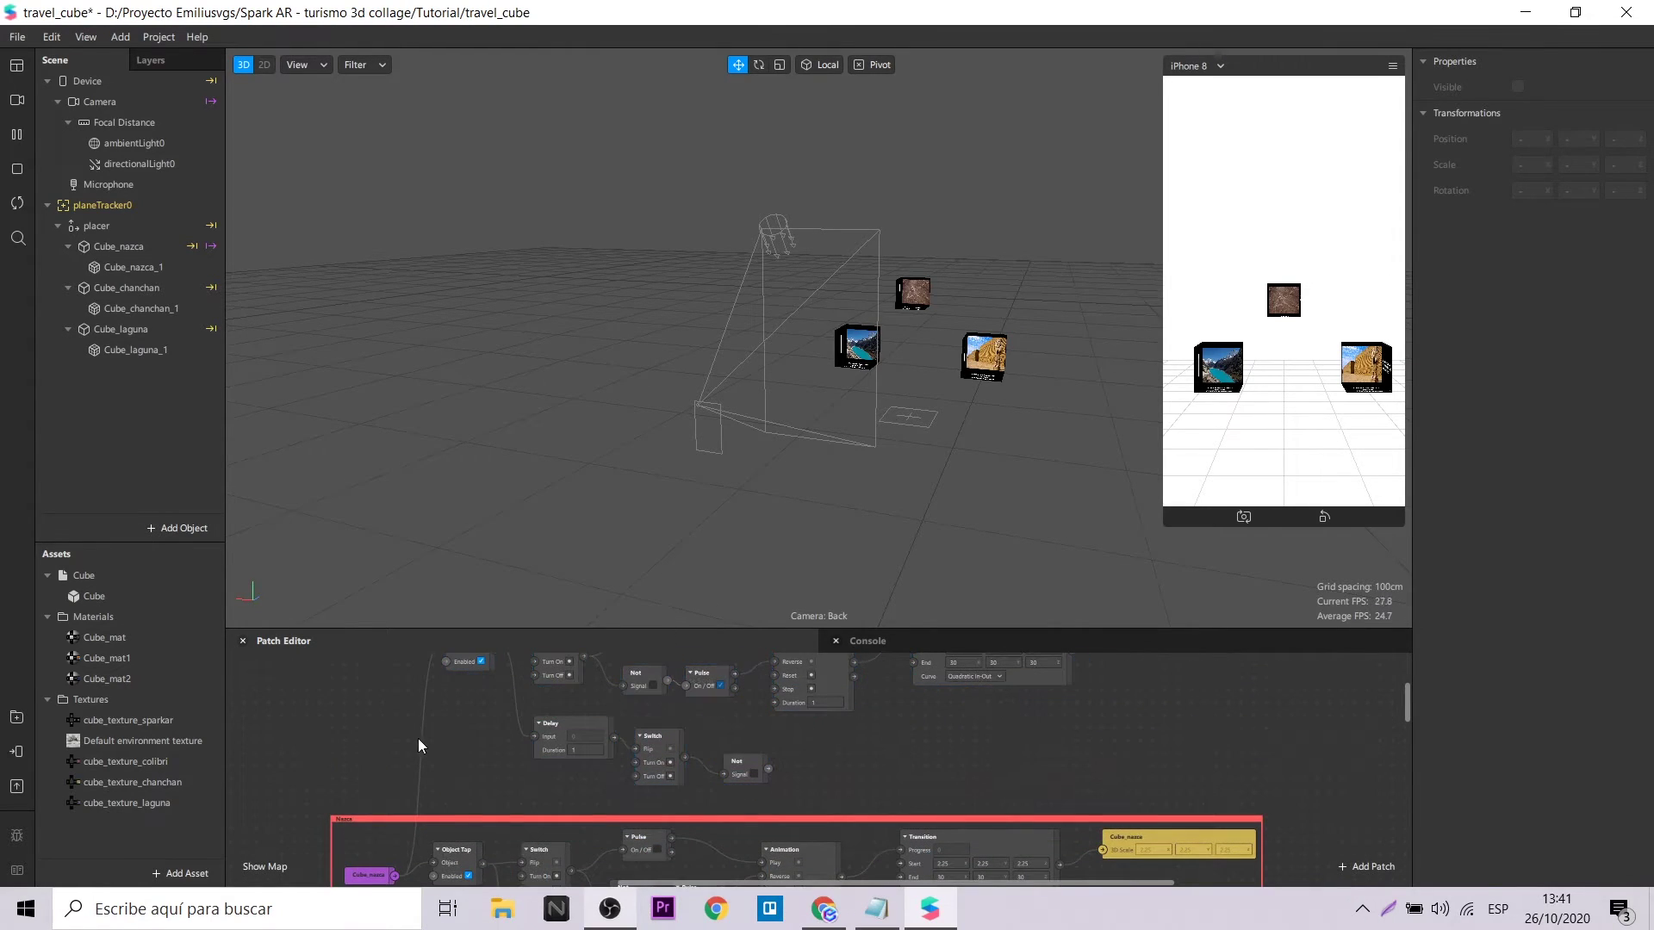
{"action": "scroll", "coordinate": [541, 732], "scroll_direction": "down", "scroll_amount": 1}
{"action": "scroll", "coordinate": [542, 739], "scroll_direction": "down", "scroll_amount": 3}
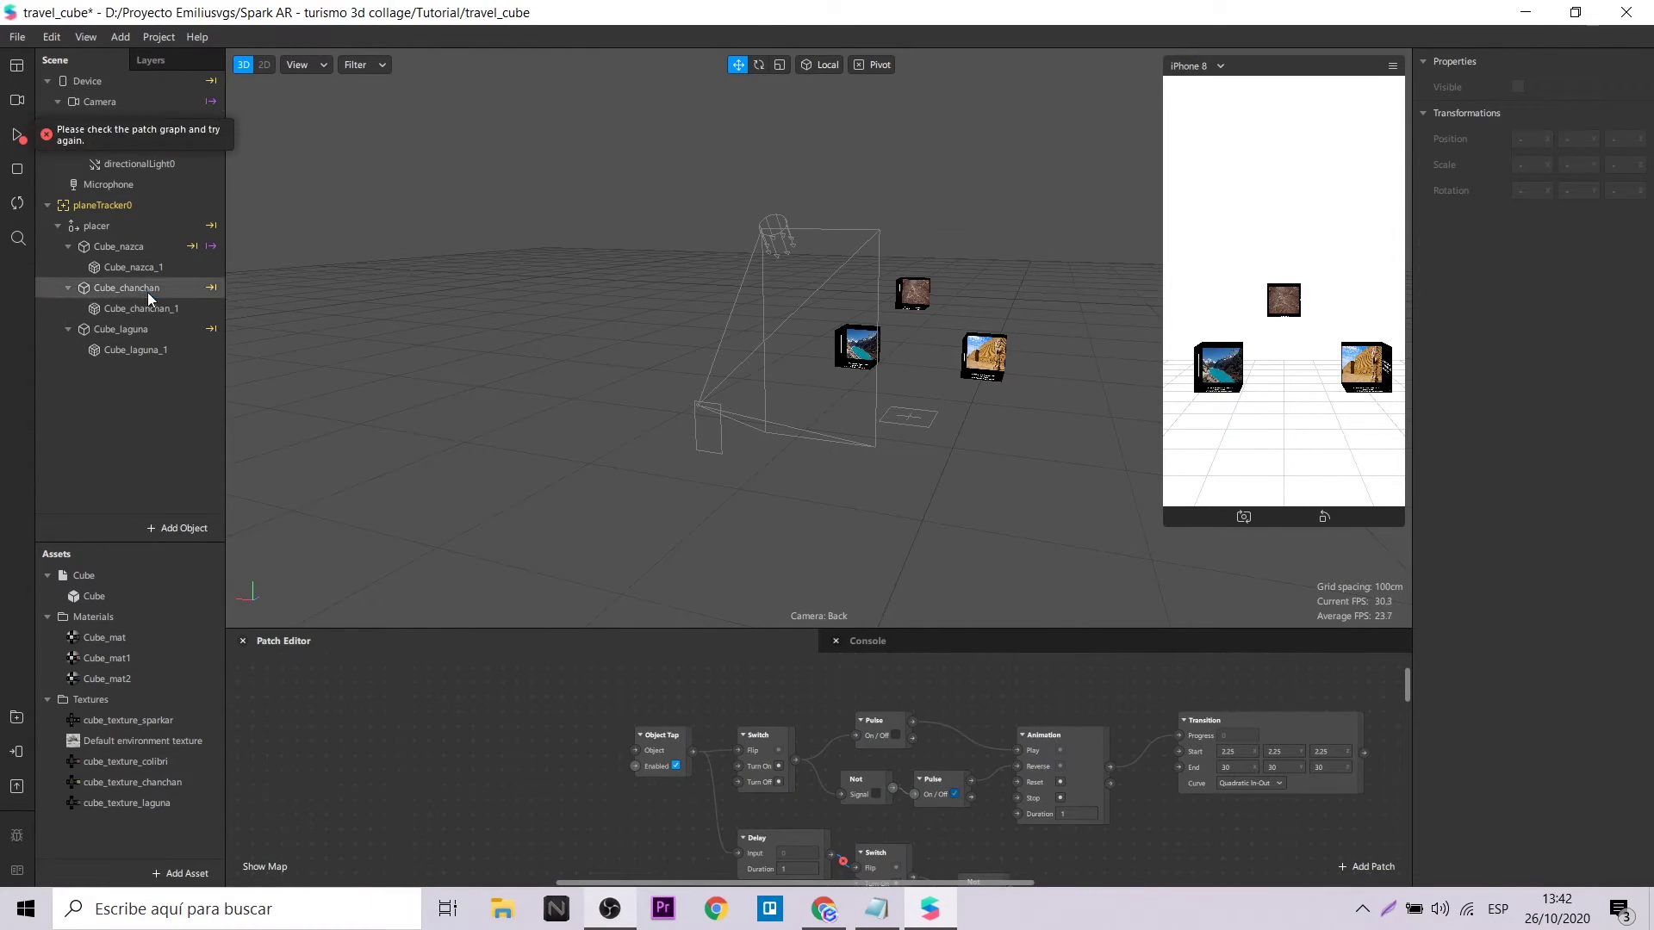
Step: Connect Cube_chanchan to the copied Object Tap and drive its 3D Scale patch from the copied Transition
{"action": "left_click", "coordinate": [127, 288]}
{"action": "left_click_drag", "start_coordinate": [648, 758], "coordinate": [638, 751]}
{"action": "left_click_drag", "start_coordinate": [676, 882], "coordinate": [757, 880]}
{"action": "left_click", "coordinate": [1423, 269]}
{"action": "left_click_drag", "start_coordinate": [956, 779], "coordinate": [1271, 724]}
{"action": "left_click_drag", "start_coordinate": [1159, 753], "coordinate": [1209, 737]}
Step: Try an End scale of 25 in the Cube_chanchan Transition and test the cube's tap in the preview
{"action": "left_click", "coordinate": [1365, 366]}
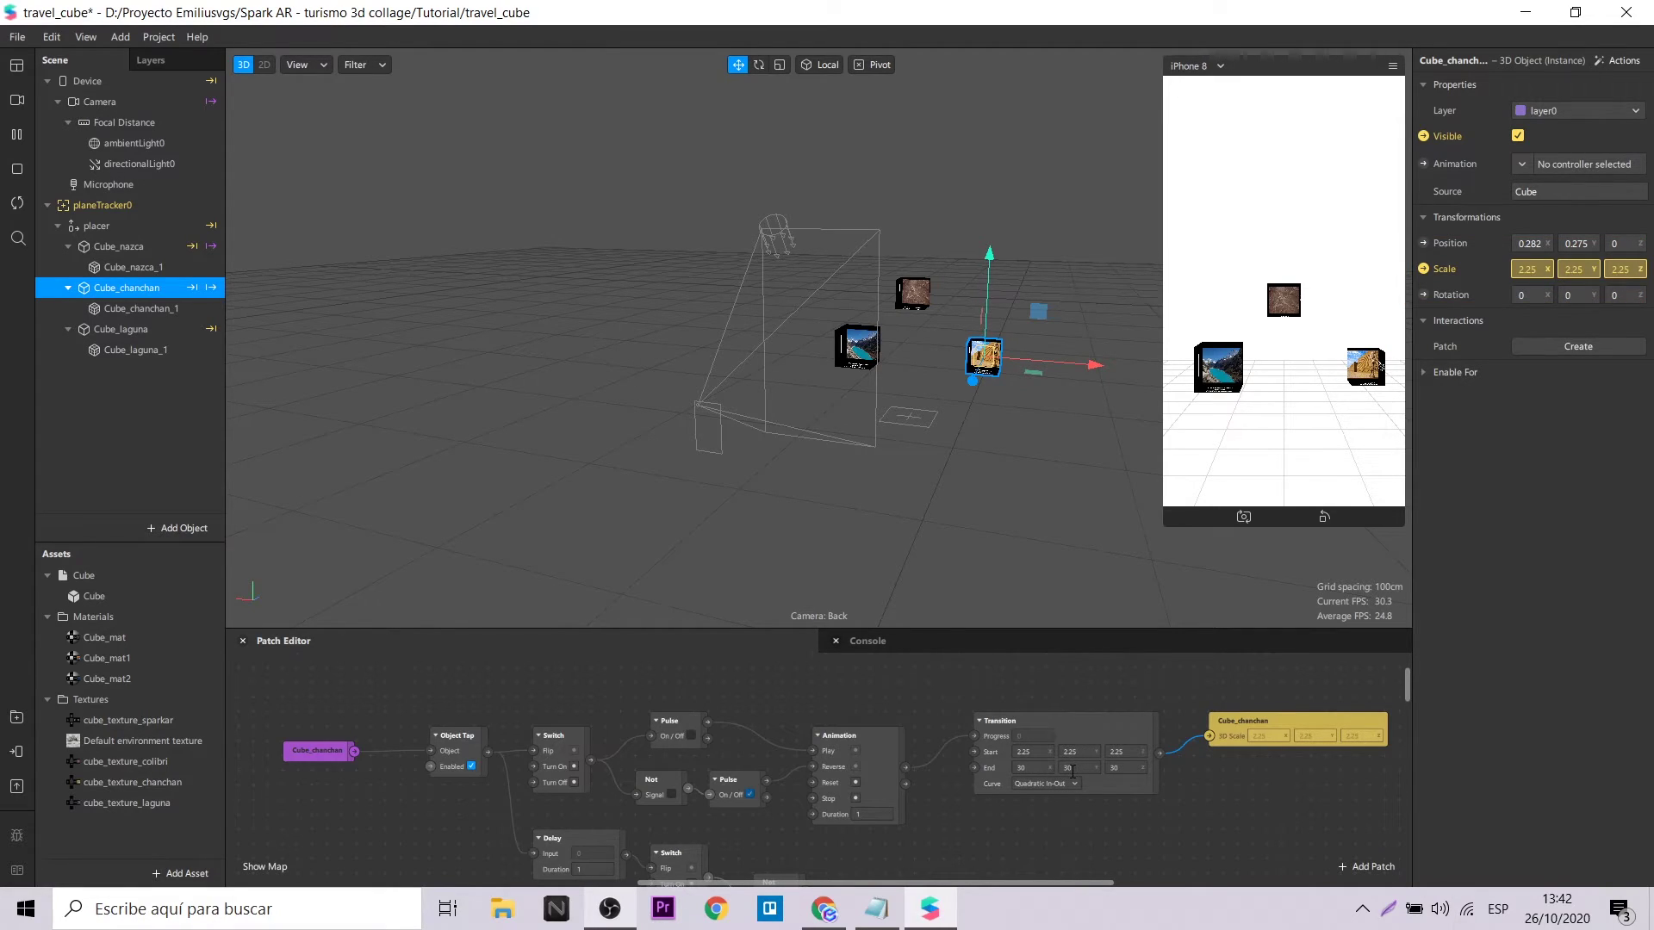
{"action": "double_click", "coordinate": [1078, 769]}
{"action": "type", "text": "25"}
{"action": "key", "text": "Return"}
{"action": "left_click", "coordinate": [1359, 361]}
{"action": "left_click", "coordinate": [1359, 361]}
{"action": "double_click", "coordinate": [1125, 769]}
{"action": "type", "text": "25"}
{"action": "key", "text": "Return"}
{"action": "left_click", "coordinate": [1362, 365]}
{"action": "left_click", "coordinate": [1363, 366]}
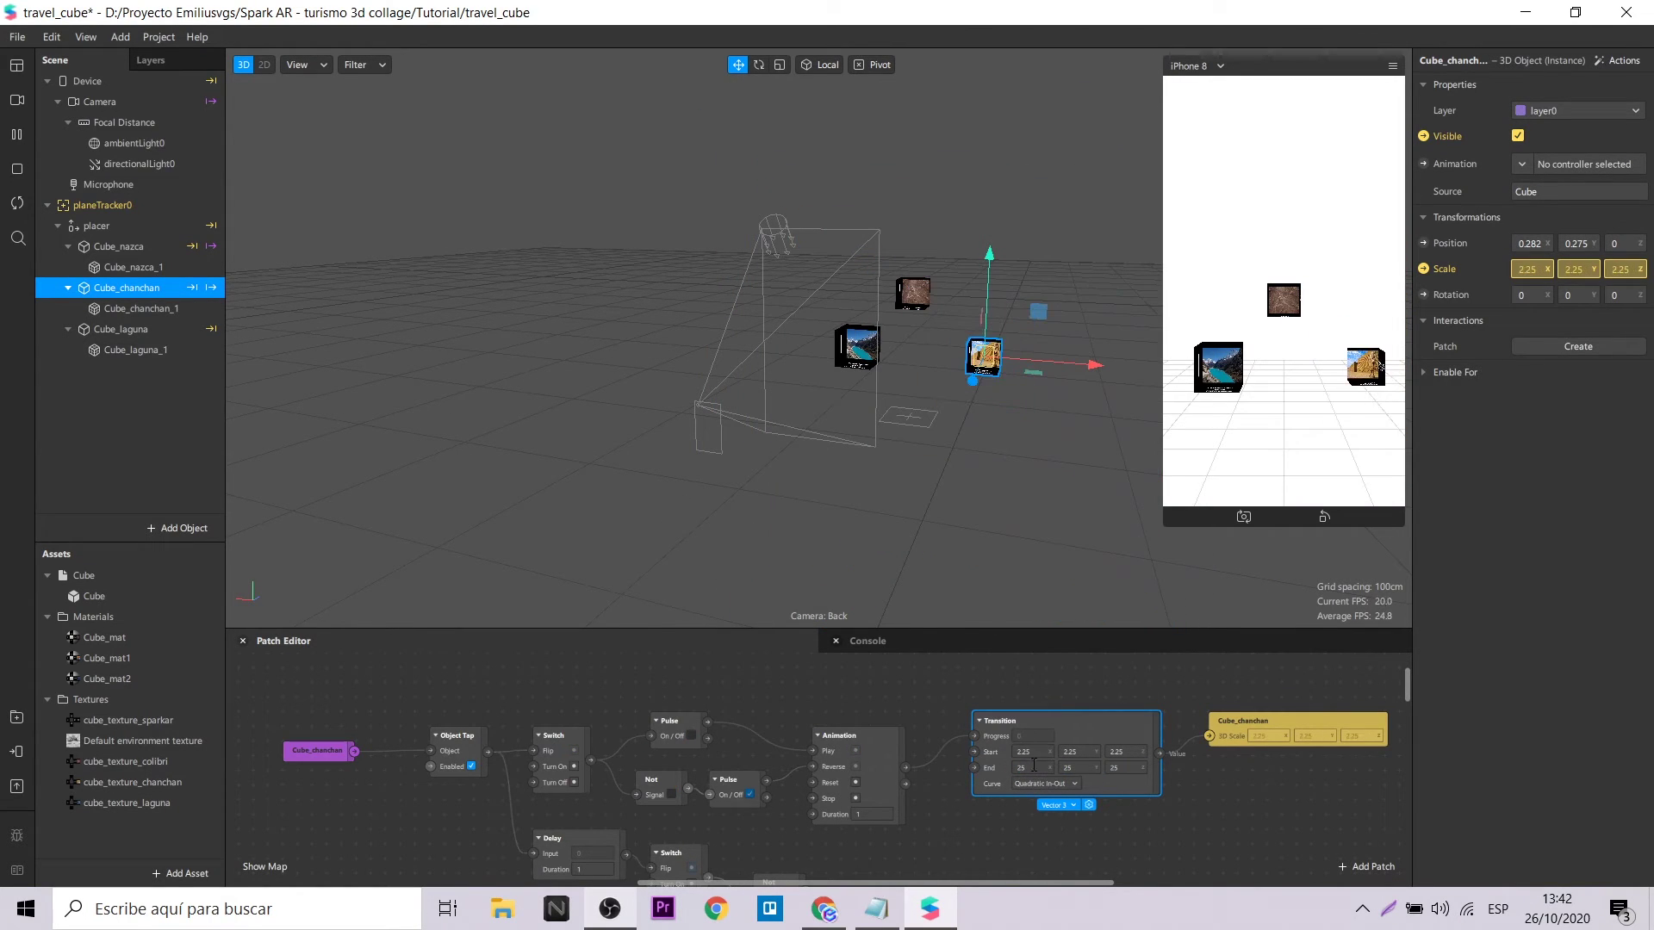
{"action": "key", "text": "Return"}
{"action": "left_click", "coordinate": [1356, 367]}
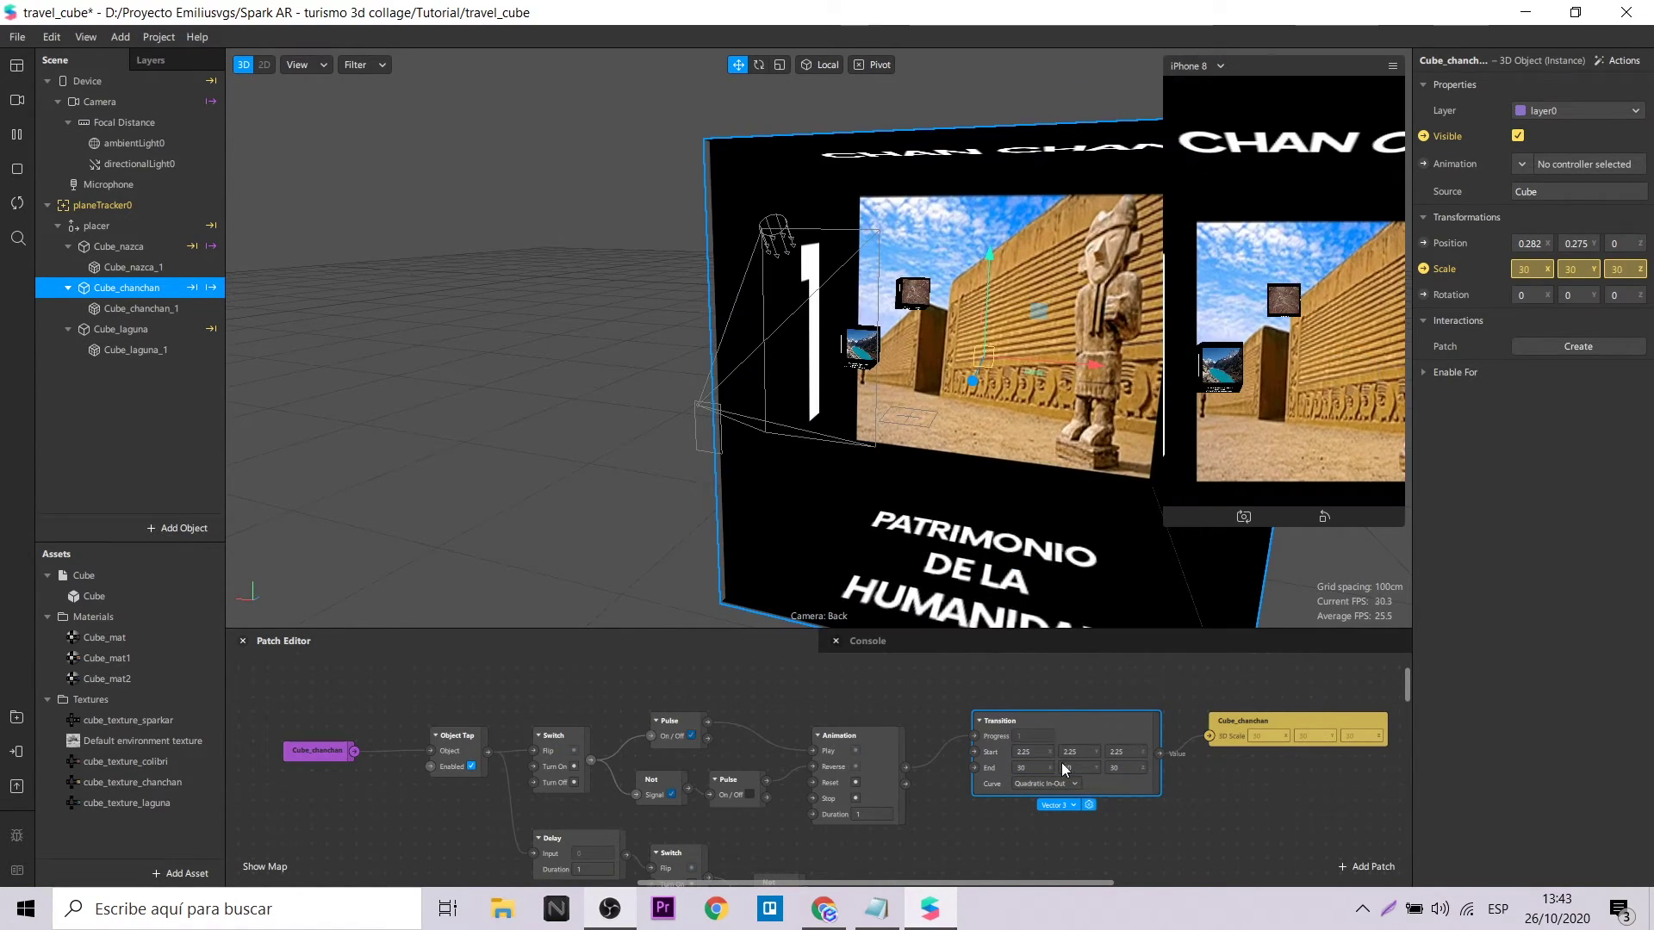
{"action": "scroll", "coordinate": [628, 758], "scroll_direction": "up", "scroll_amount": 2}
{"action": "left_click", "coordinate": [1319, 391]}
Step: Duplicate the Cube_chanchan Transition patch and place the copy above the original
{"action": "scroll", "coordinate": [1266, 763], "scroll_direction": "up", "scroll_amount": 1}
{"action": "scroll", "coordinate": [1285, 751], "scroll_direction": "down", "scroll_amount": 2, "text": "ctrl"}
{"action": "scroll", "coordinate": [1299, 739], "scroll_direction": "up", "scroll_amount": 1}
{"action": "key", "text": "ctrl+d"}
{"action": "left_click_drag", "start_coordinate": [1250, 835], "coordinate": [1216, 685]}
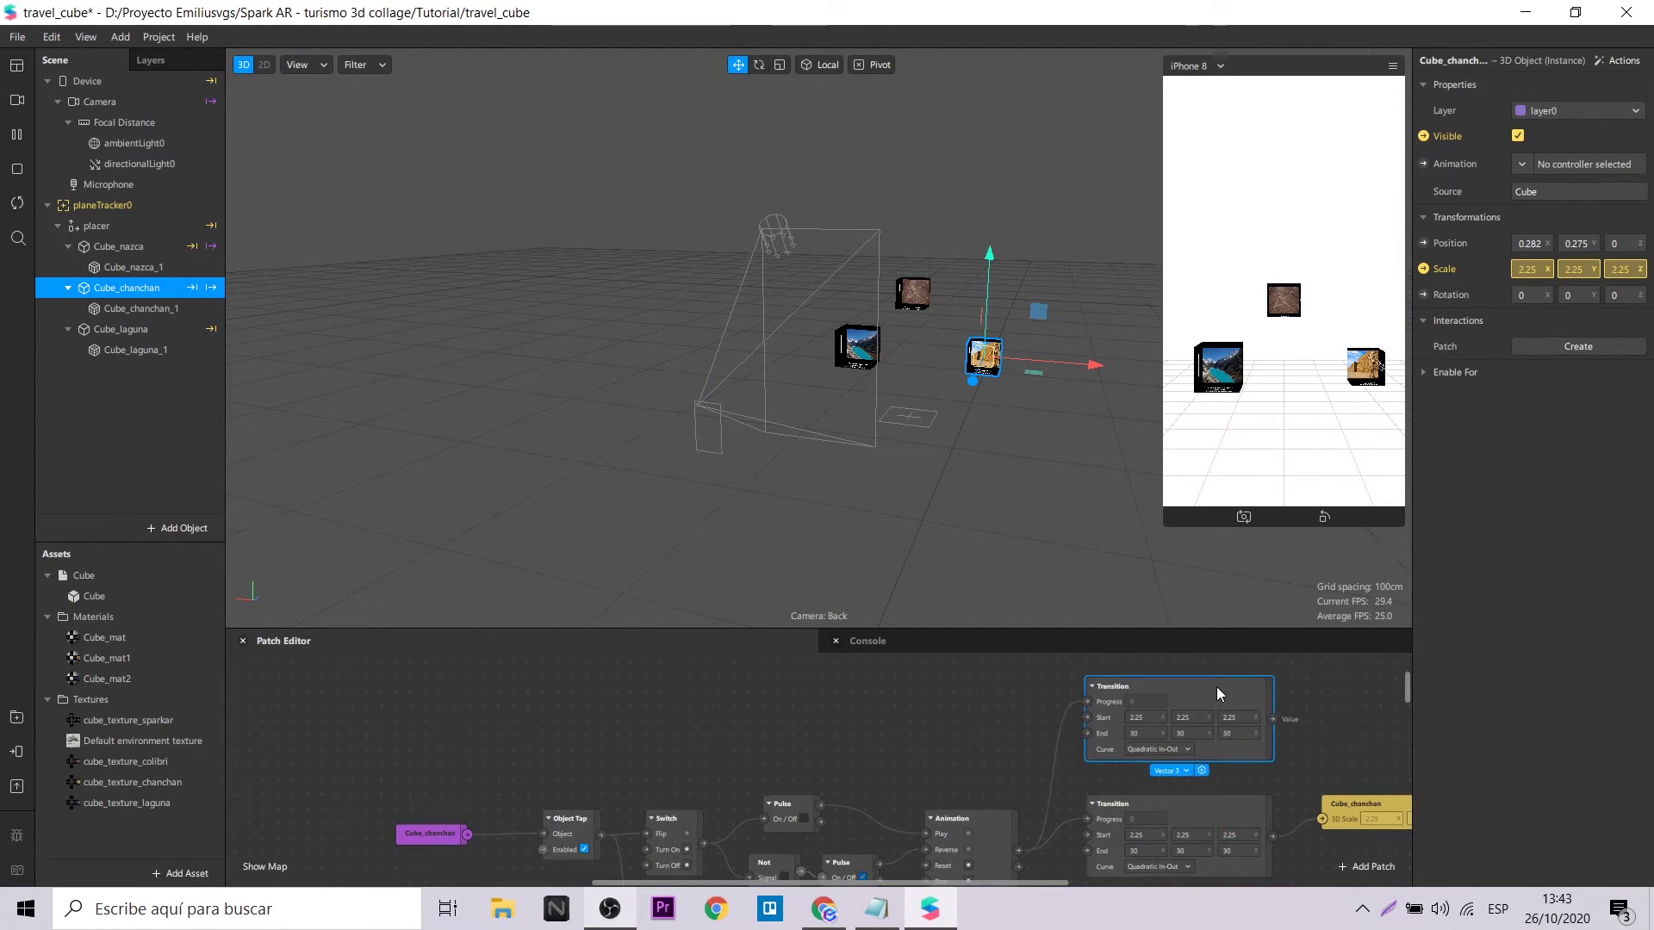
Step: Create a 3D Position patch for Cube_chanchan and connect the duplicated Transition's Value to it
{"action": "left_click_drag", "start_coordinate": [1020, 881], "coordinate": [1097, 864]}
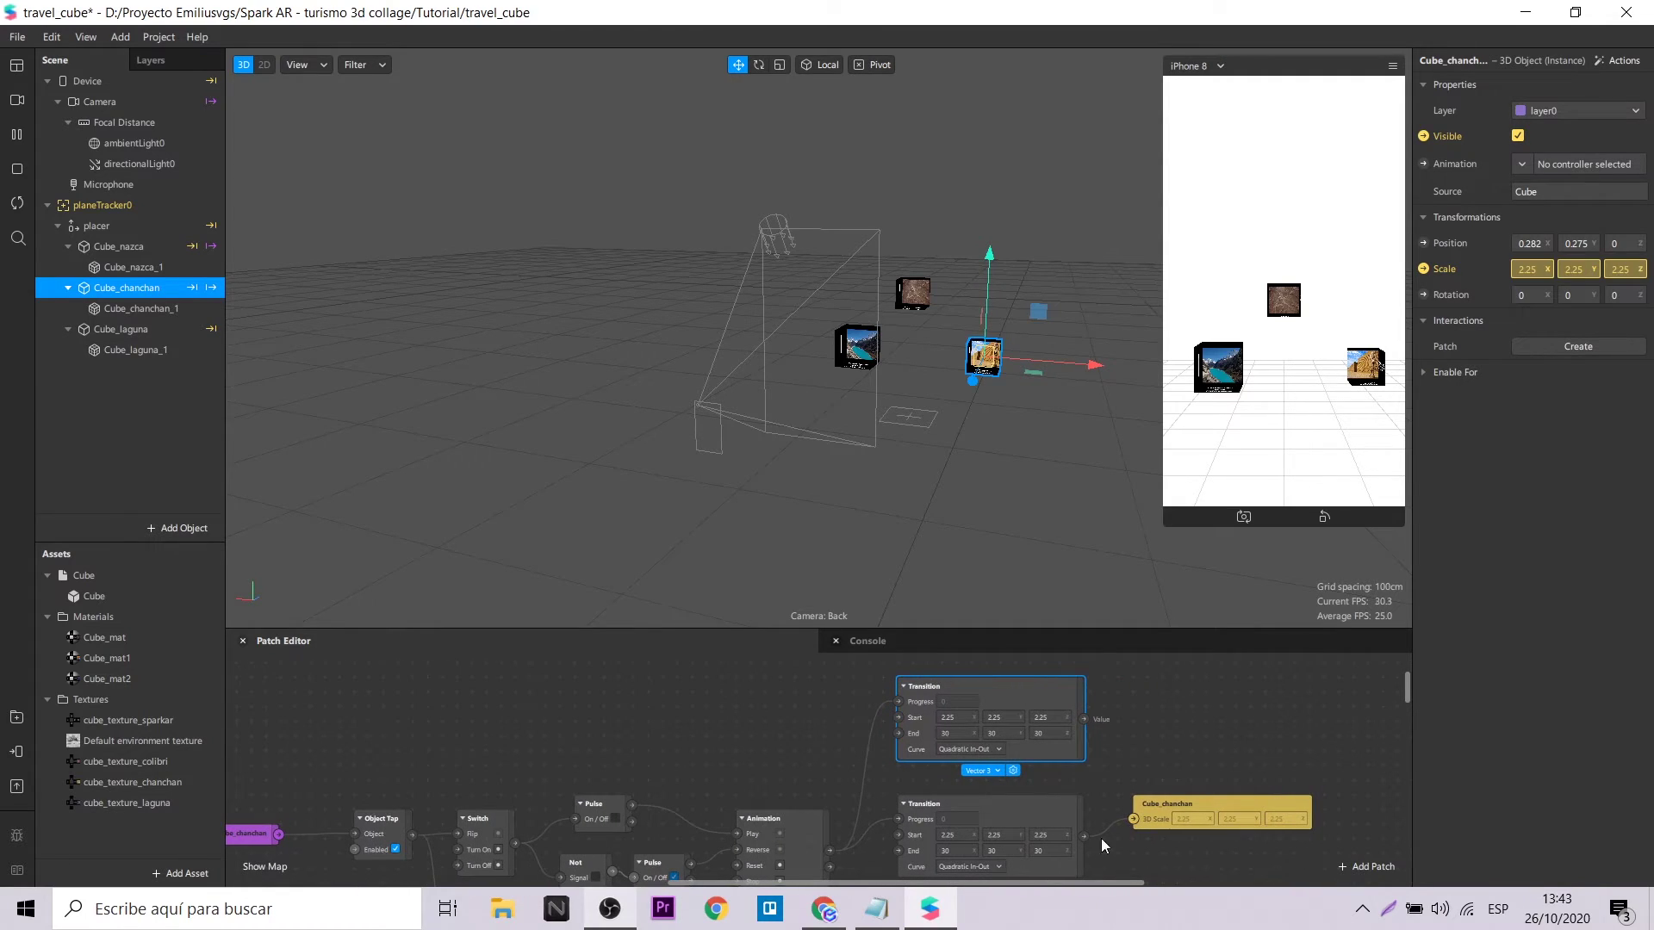
{"action": "left_click", "coordinate": [1423, 245]}
{"action": "left_click_drag", "start_coordinate": [914, 778], "coordinate": [1228, 696]}
{"action": "left_click_drag", "start_coordinate": [1083, 719], "coordinate": [1133, 714]}
Step: Set the position Transition's Start values to 0.2, 0.3 and 0.2
{"action": "left_click", "coordinate": [958, 717]}
{"action": "type", "text": "0"}
{"action": "key", "text": "Tab"}
{"action": "type", "text": "0.5"}
{"action": "key", "text": "Tab"}
{"action": "type", "text": "0.2"}
{"action": "left_click", "coordinate": [954, 718]}
{"action": "type", "text": "0.30.2"}
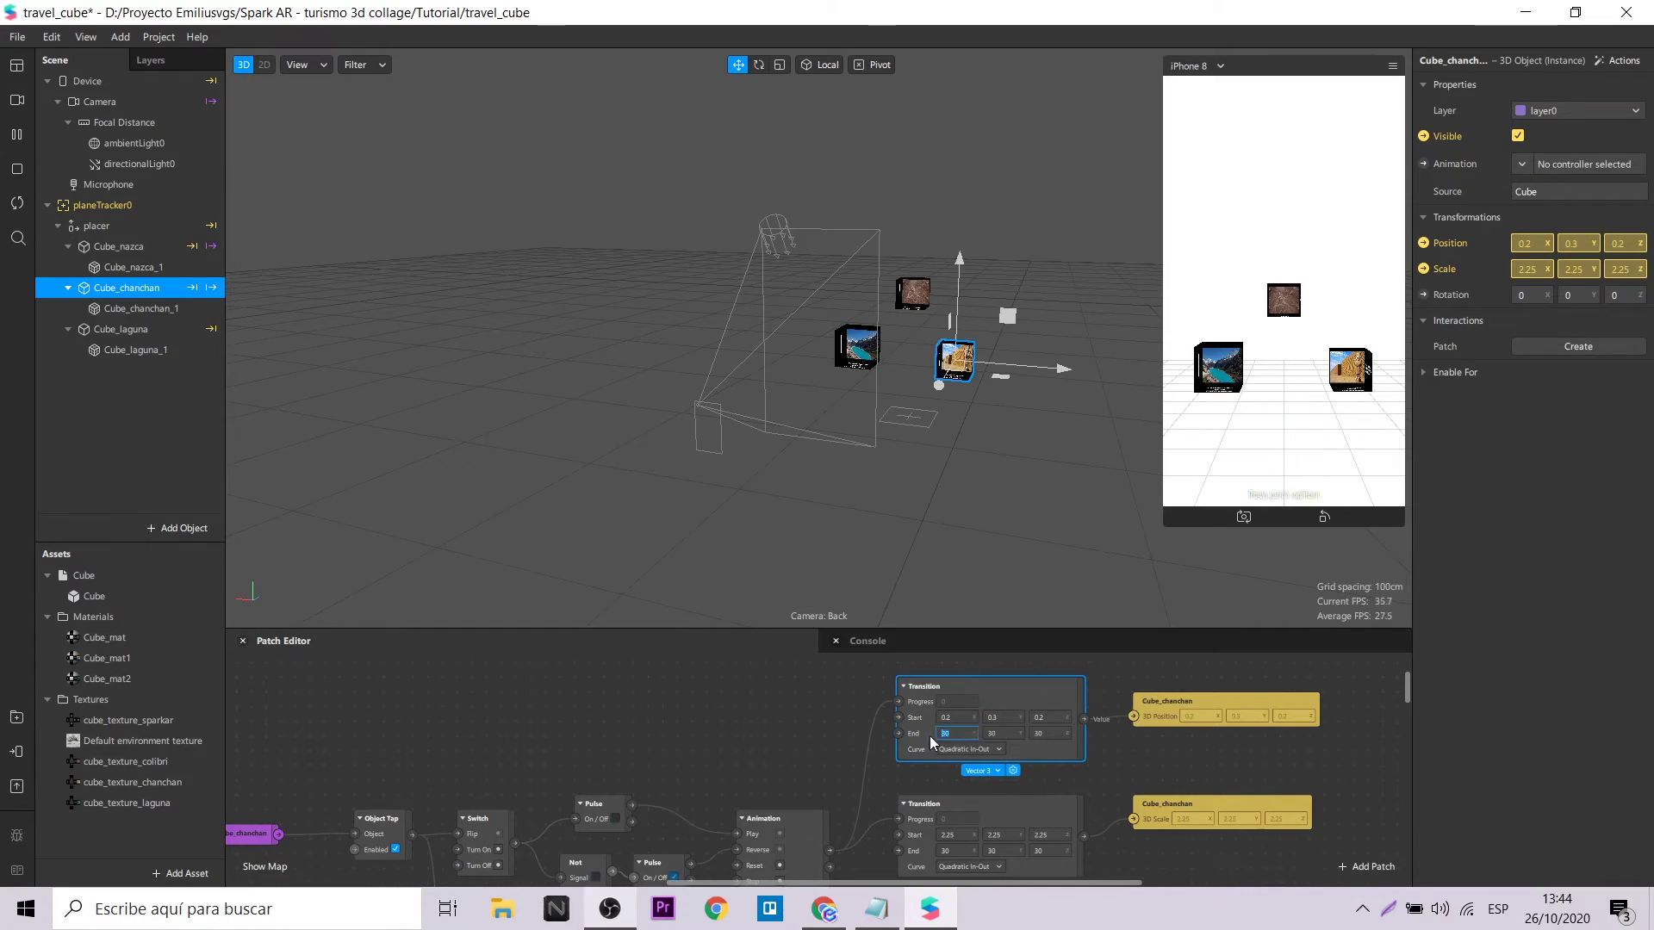
Step: Try End values of 0.3, 1 and 1 in the position Transition and test the Chan Chan cube's tap
{"action": "type", "text": "0.3"}
{"action": "key", "text": "Tab"}
{"action": "type", "text": "1"}
{"action": "key", "text": "Tab"}
{"action": "type", "text": "1"}
{"action": "left_click", "coordinate": [1395, 372]}
{"action": "left_click", "coordinate": [1349, 370]}
Step: Try End values of 0.6, 0.3 and 0.2 in the position Transition
{"action": "left_click", "coordinate": [1040, 735]}
{"action": "type", "text": "0.2"}
{"action": "left_click", "coordinate": [995, 734]}
{"action": "type", "text": "0.3"}
{"action": "left_click", "coordinate": [954, 734]}
{"action": "type", "text": "0.6"}
{"action": "key", "text": "Return"}
Step: Set the position Transition's End values to 0, 0.2 and 0 and test the tap in the preview
{"action": "left_click", "coordinate": [954, 734]}
{"action": "type", "text": "0"}
{"action": "left_click", "coordinate": [1040, 734]}
{"action": "type", "text": "0"}
{"action": "left_click", "coordinate": [996, 733]}
{"action": "type", "text": "0.2"}
{"action": "left_click", "coordinate": [1319, 345]}
Step: Create Visible patches for Cube_nazca and Cube_laguna_1, drive both from the Chan Chan Not patch, and test the Chan Chan cube's tap
{"action": "middle_click_drag", "start_coordinate": [813, 728], "coordinate": [700, 716]}
{"action": "scroll", "coordinate": [700, 716], "scroll_direction": "down", "scroll_amount": 2}
{"action": "scroll", "coordinate": [730, 751], "scroll_direction": "down", "scroll_amount": 5}
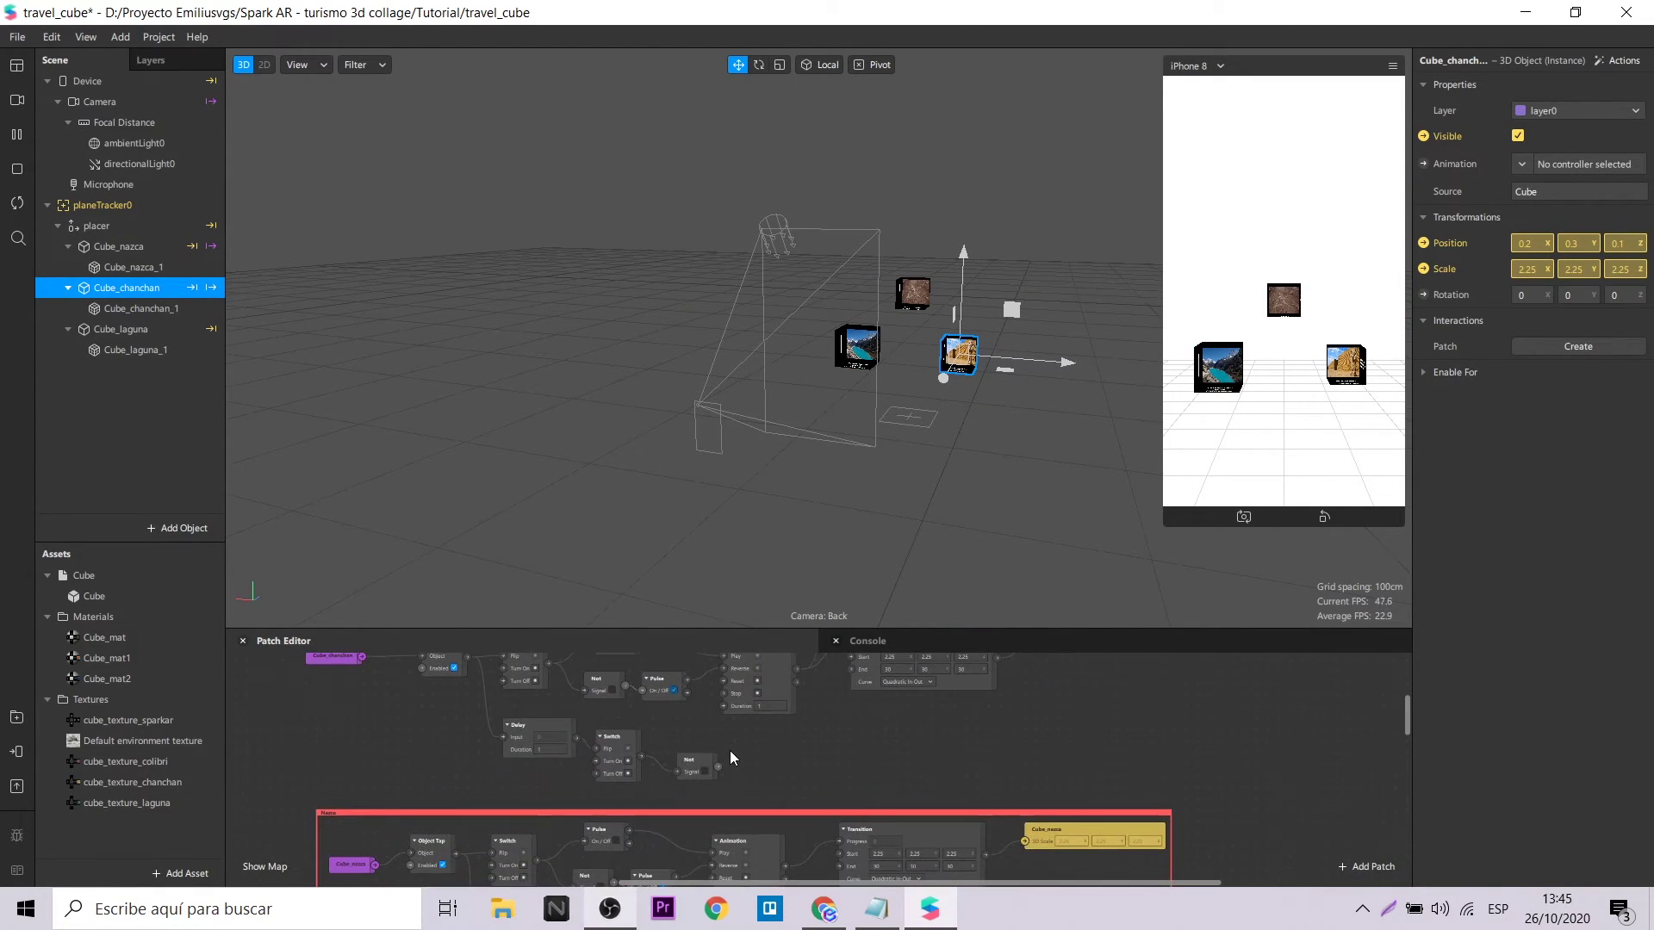
{"action": "scroll", "coordinate": [730, 751], "scroll_direction": "up", "scroll_amount": 2, "text": "ctrl"}
{"action": "scroll", "coordinate": [730, 756], "scroll_direction": "up", "scroll_amount": 2}
{"action": "left_click", "coordinate": [127, 247]}
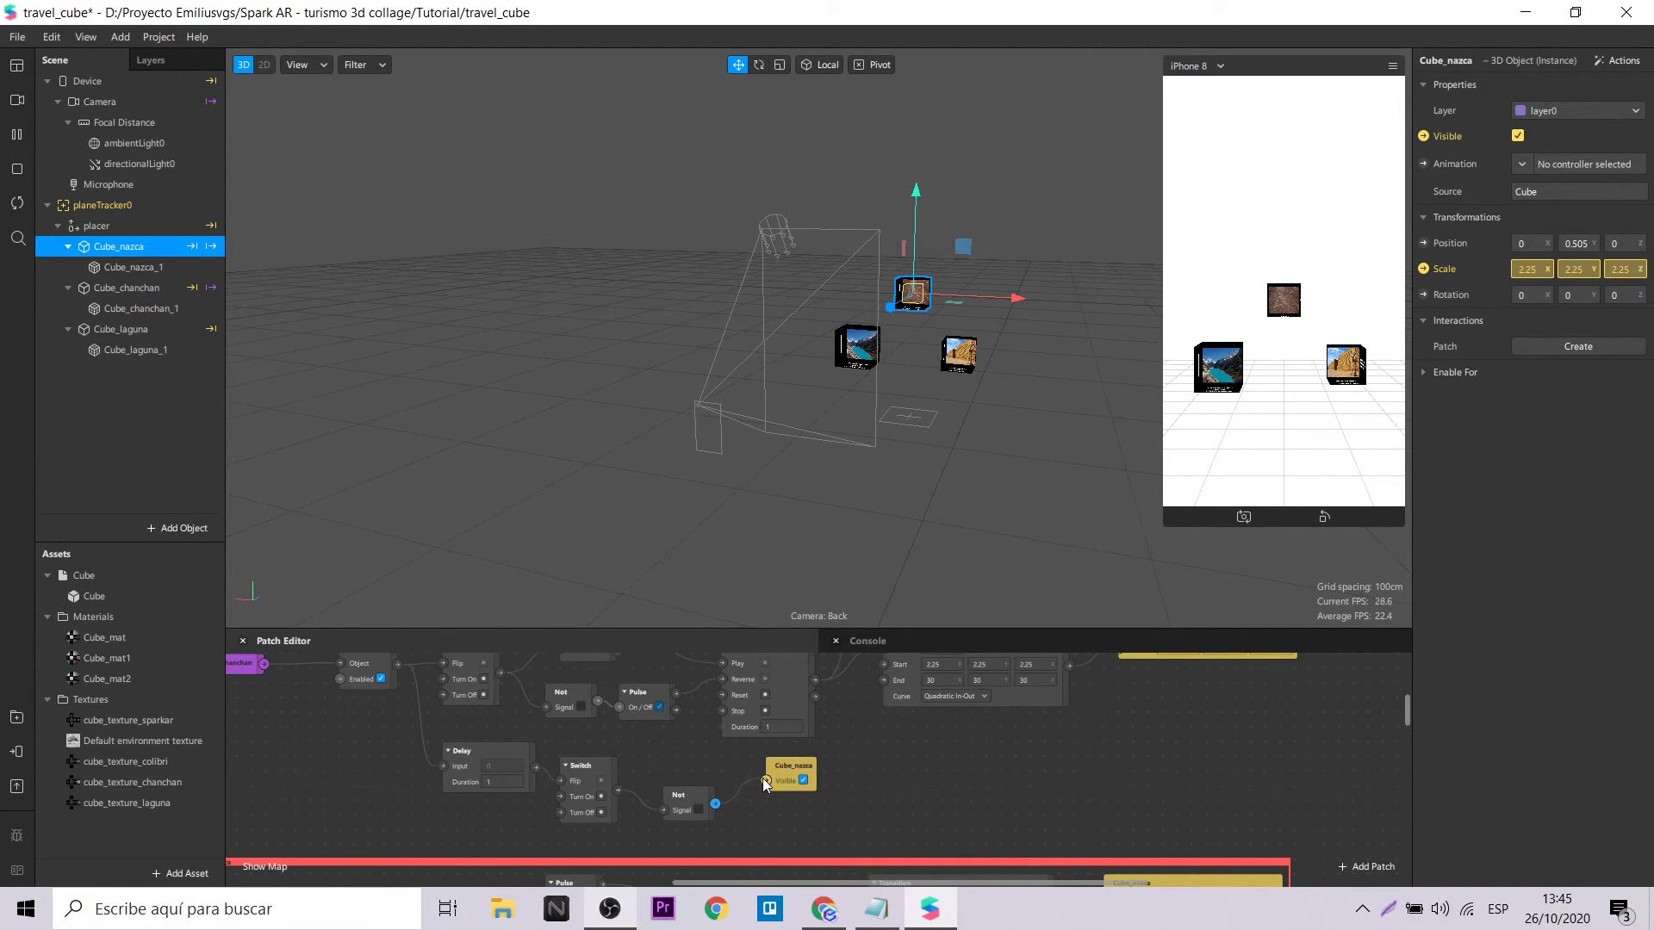
{"action": "left_click", "coordinate": [166, 330]}
{"action": "left_click", "coordinate": [133, 350]}
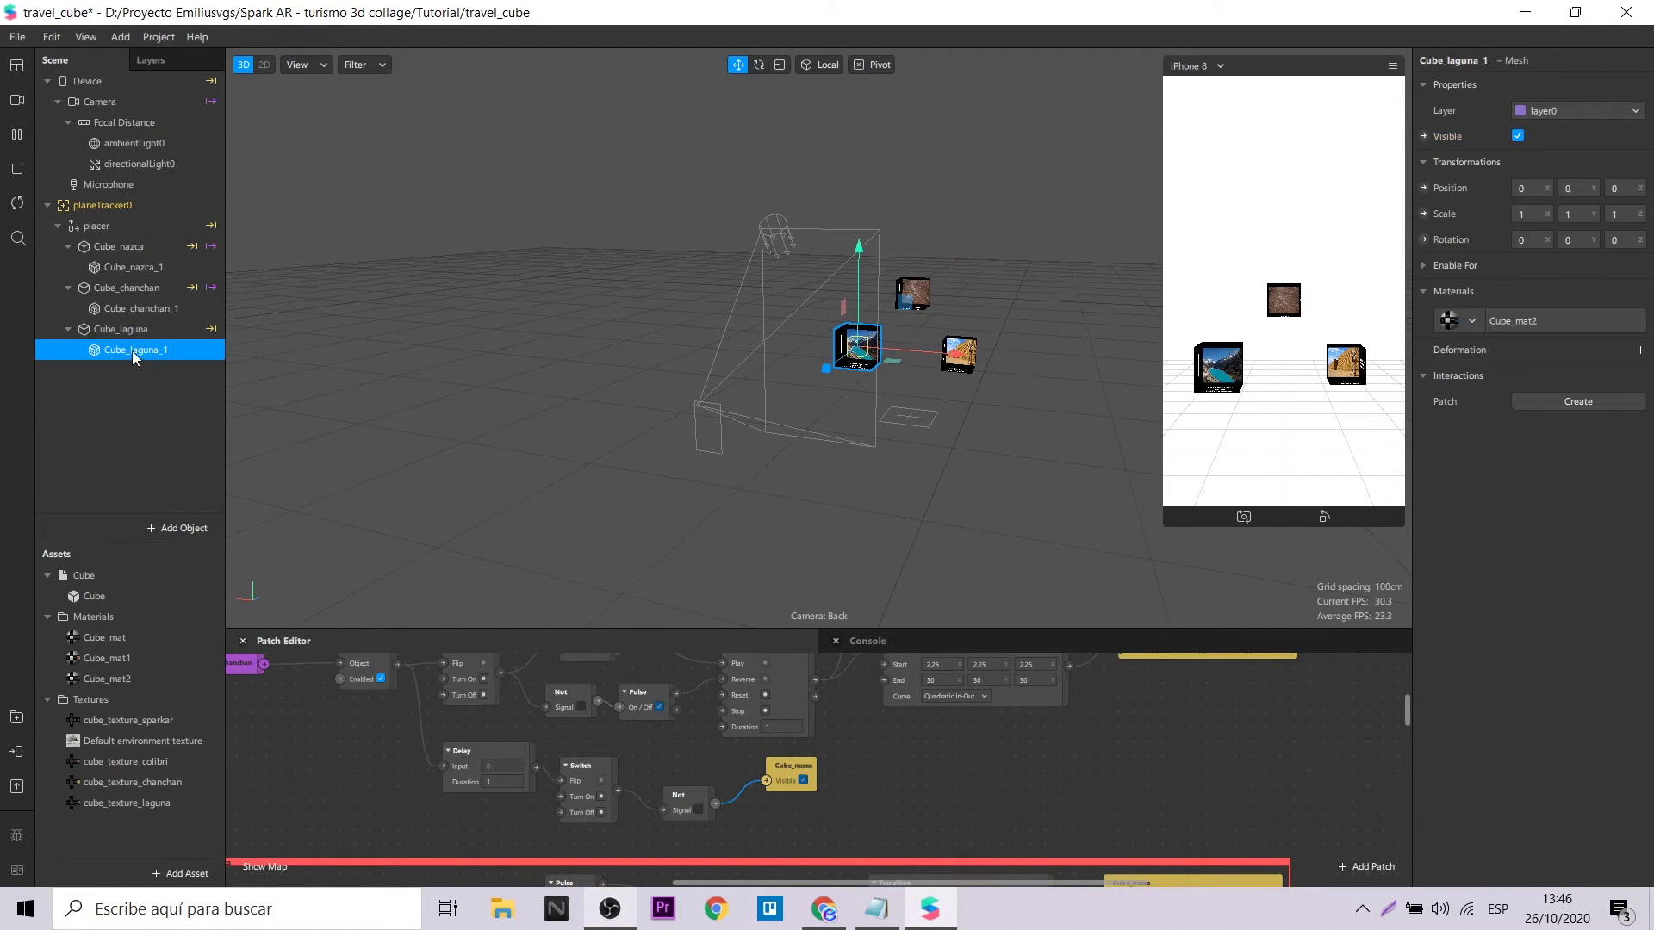
{"action": "left_click", "coordinate": [1423, 136]}
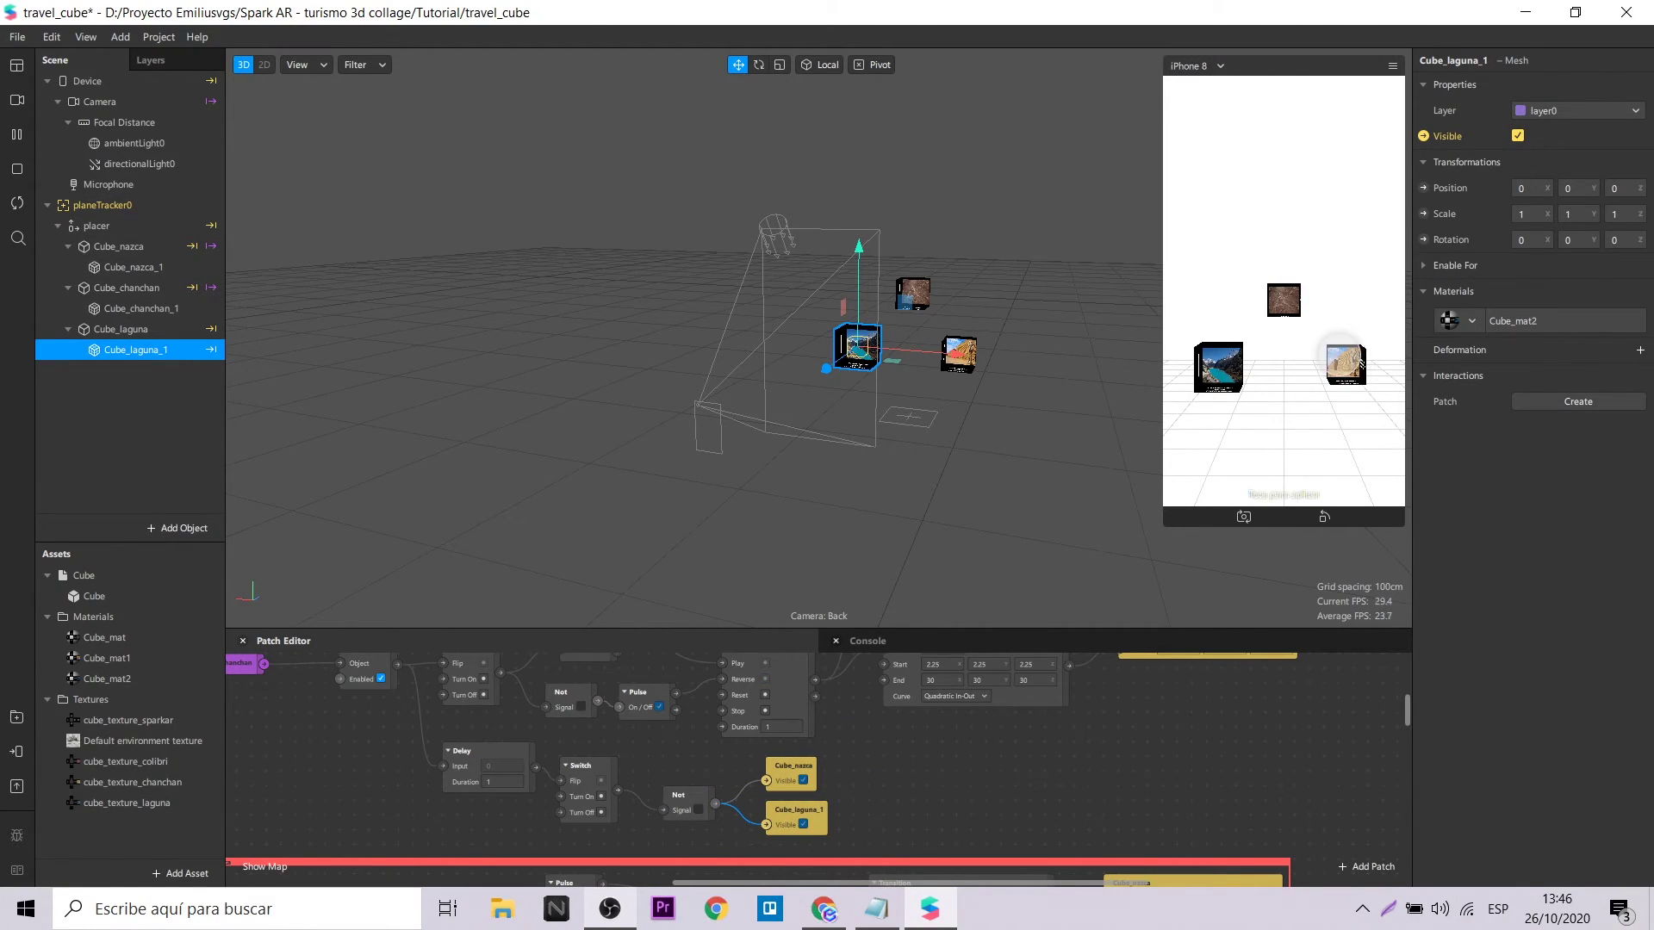
{"action": "left_click", "coordinate": [1341, 358]}
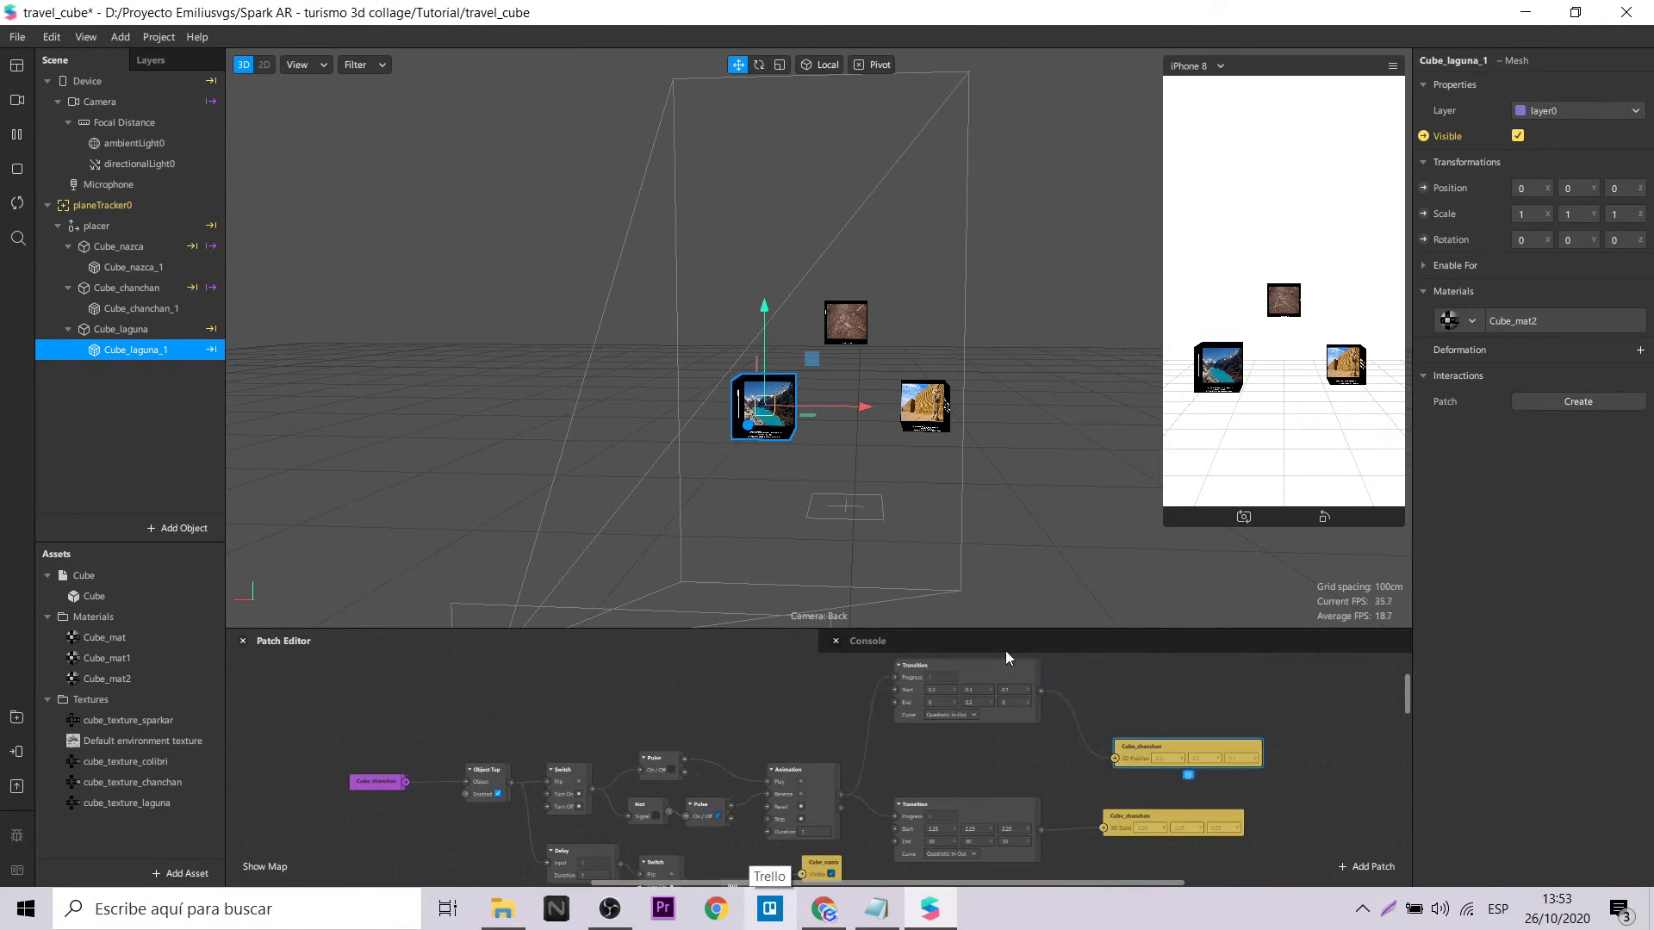
Step: Enclose all of the Cube_chanchan patches in a comment frame and name it Chanchan
{"action": "scroll", "coordinate": [696, 868], "scroll_direction": "down", "scroll_amount": 1}
{"action": "left_click_drag", "start_coordinate": [312, 670], "coordinate": [1309, 871]}
{"action": "right_click", "coordinate": [1229, 770]}
{"action": "left_click", "coordinate": [1274, 811]}
{"action": "scroll", "coordinate": [513, 749], "scroll_direction": "up", "scroll_amount": 3, "text": "ctrl"}
{"action": "double_click", "coordinate": [513, 749]}
{"action": "type", "text": "Chanchan"}
{"action": "left_click", "coordinate": [743, 788]}
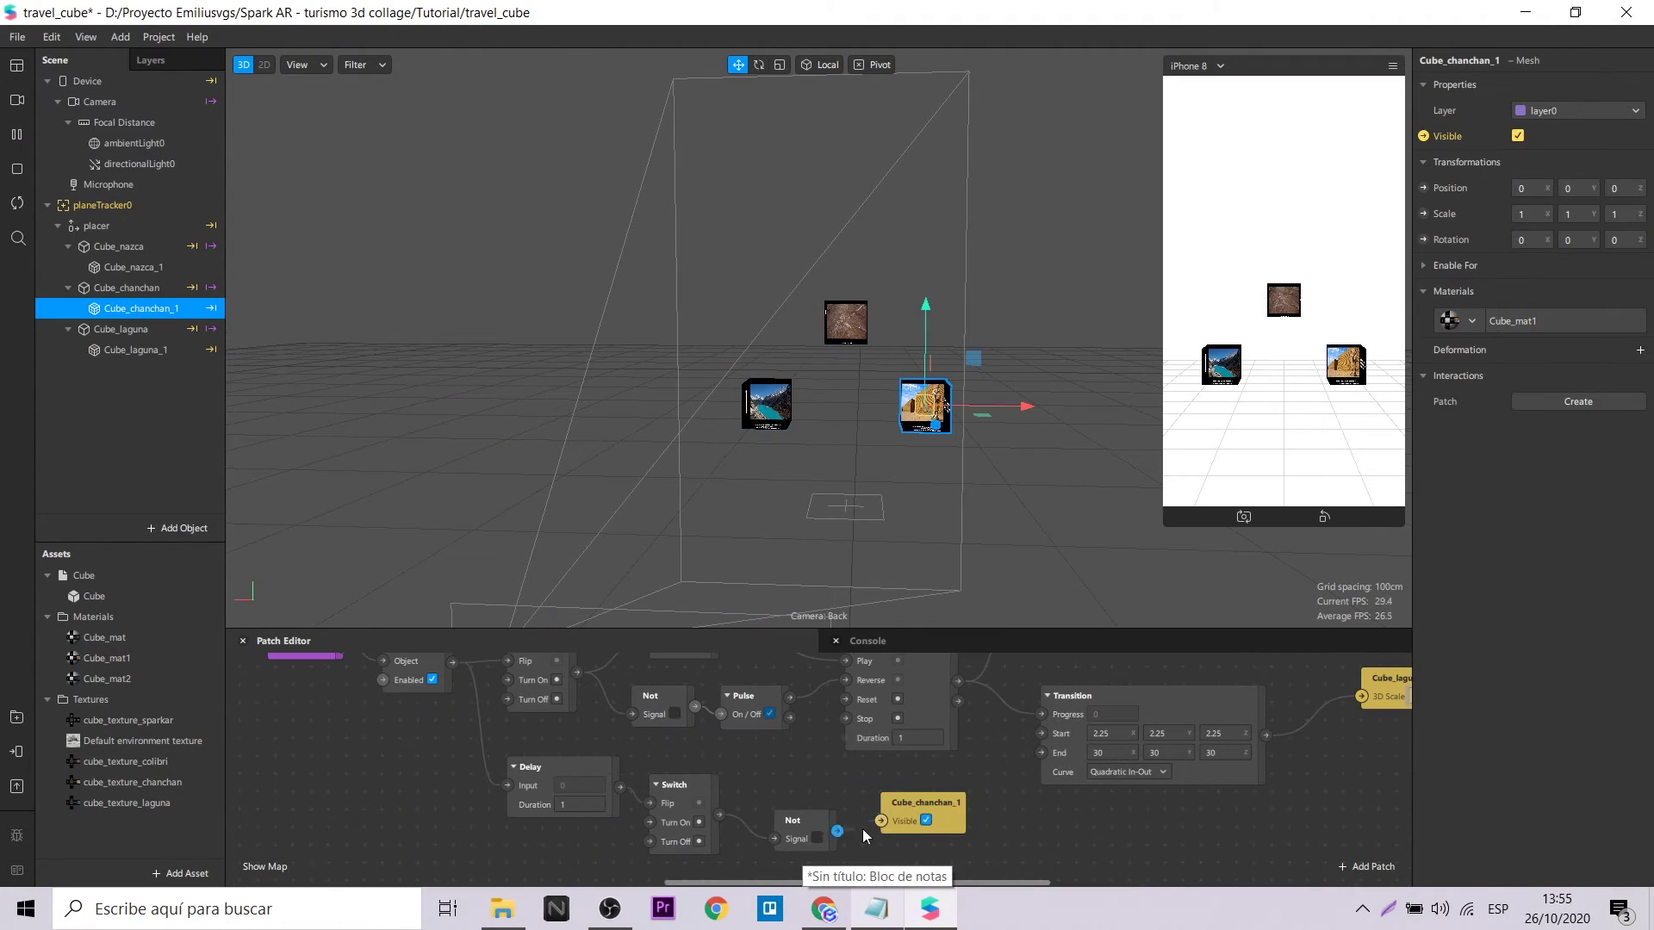
Step: Drive the Visible patches of Cube_nazca_1 and Cube_chanchan_1 from the Not patch in the laguna cube's patch group
{"action": "left_click", "coordinate": [911, 838]}
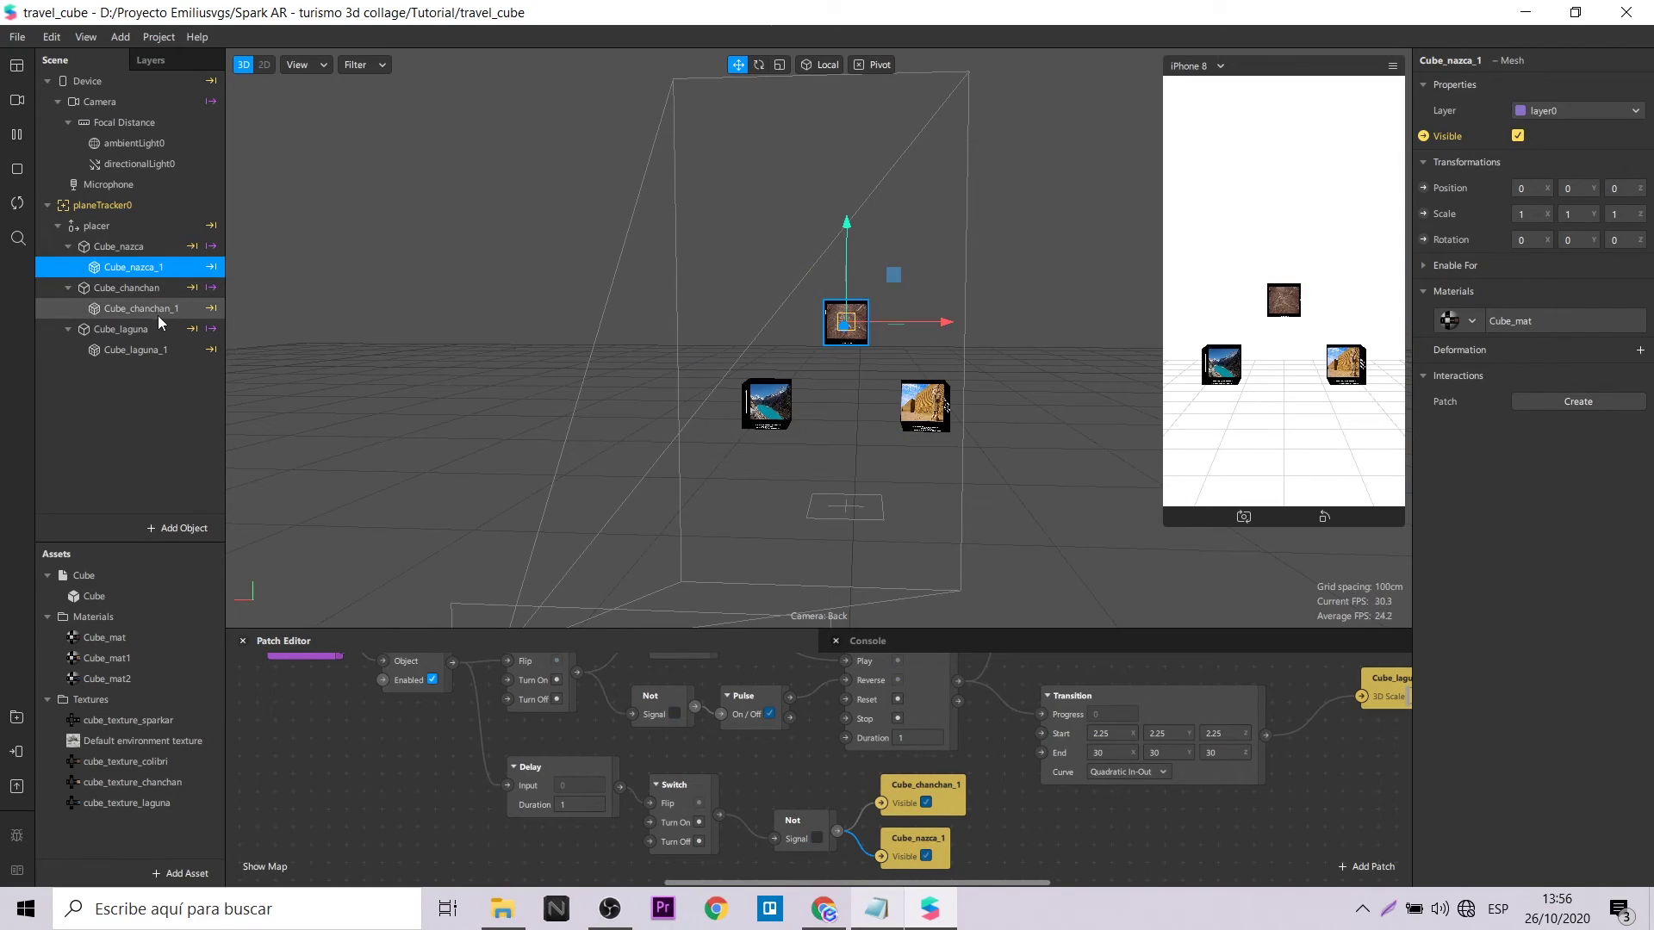
{"action": "left_click", "coordinate": [146, 308]}
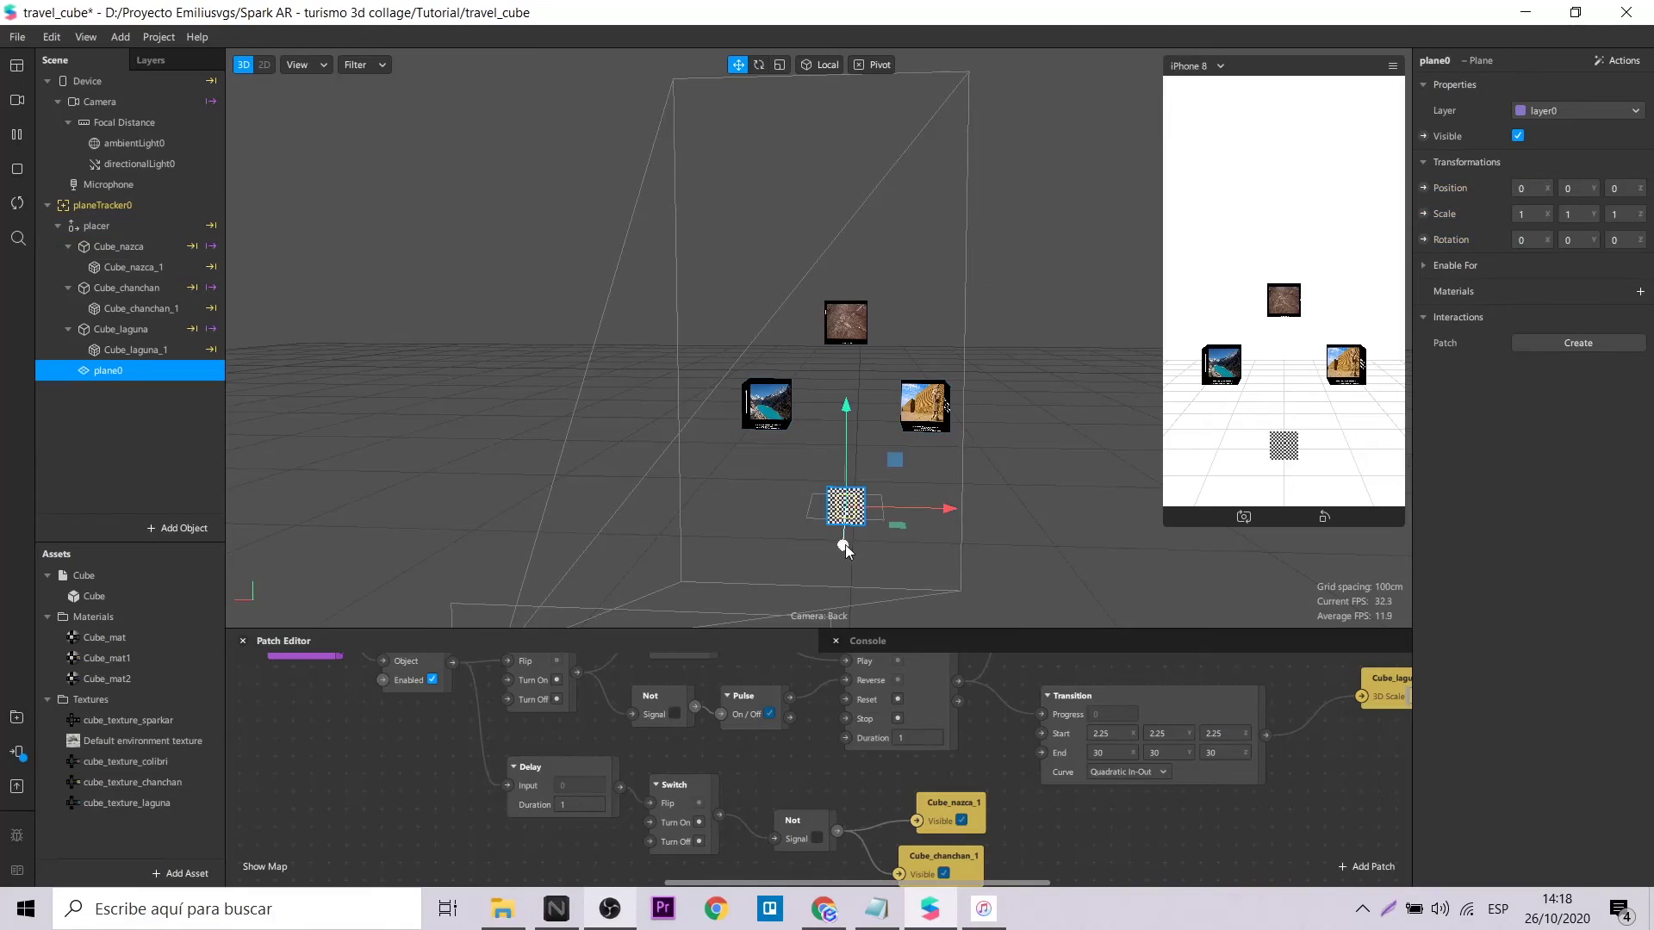
Step: Move plane0 back along Z behind the cubes and scale it to 15 on all axes
{"action": "type", "text": "20"}
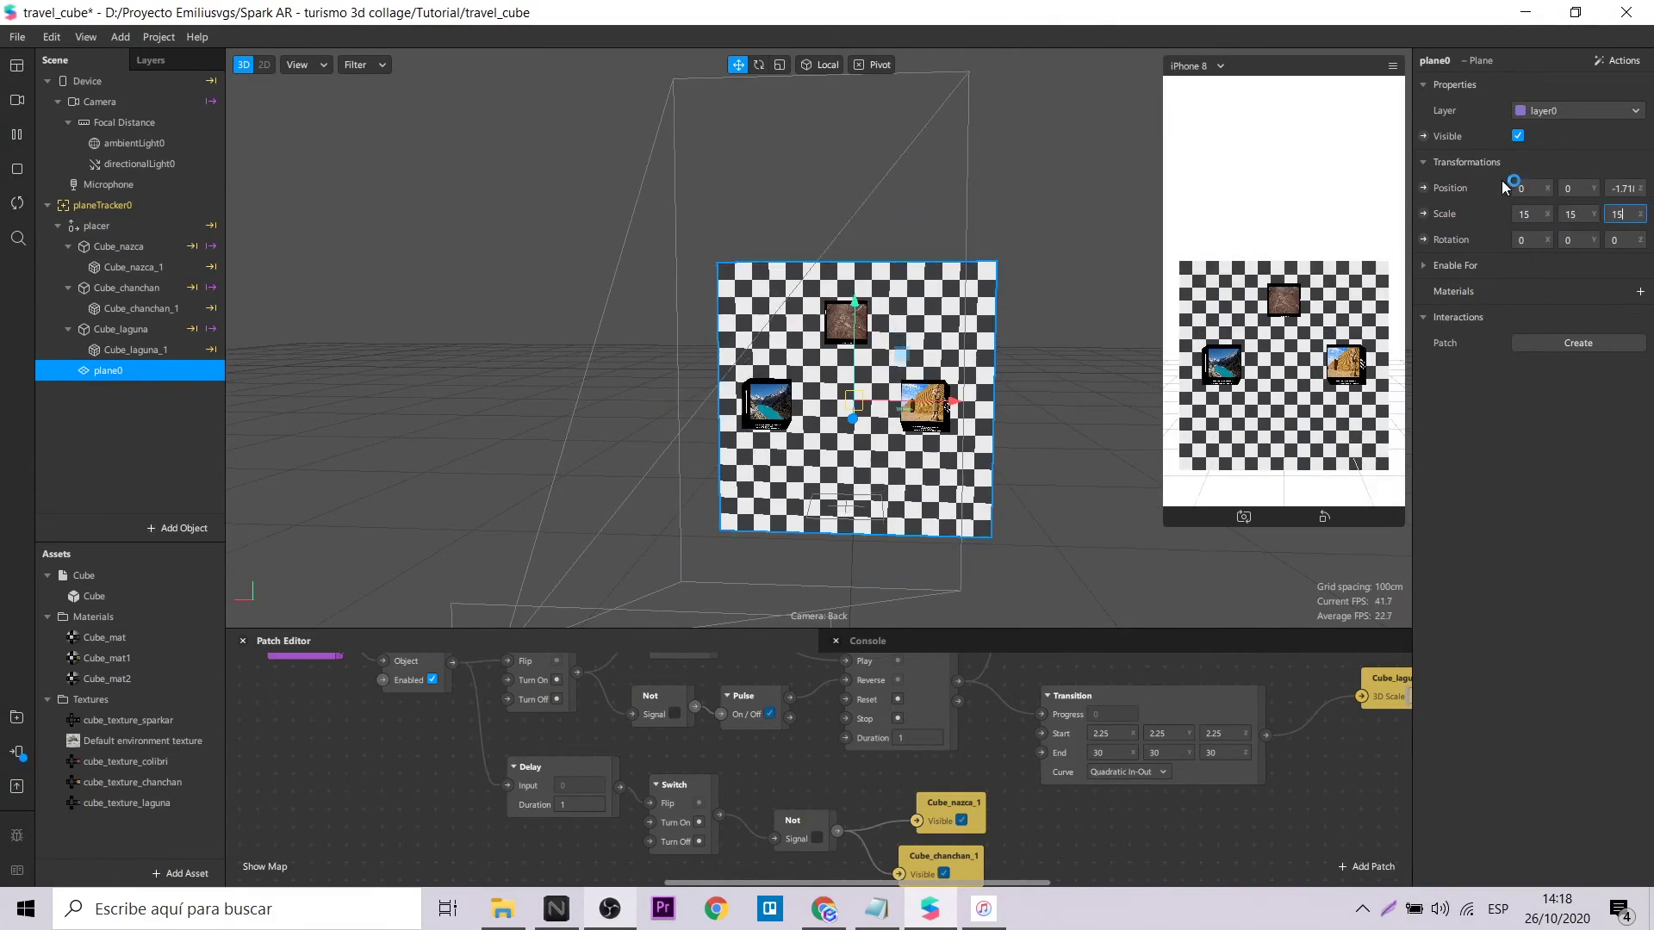